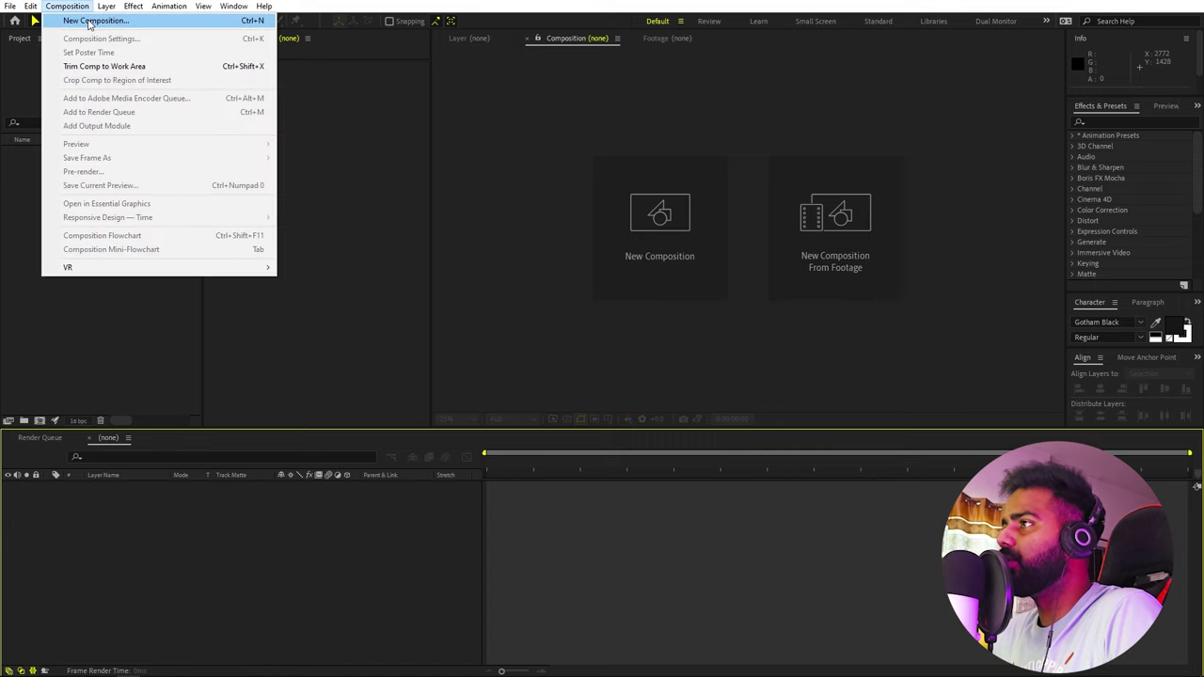
Create a 1920×1080, 30 fps composition named Main with a duration of 20 seconds.
text(Main)
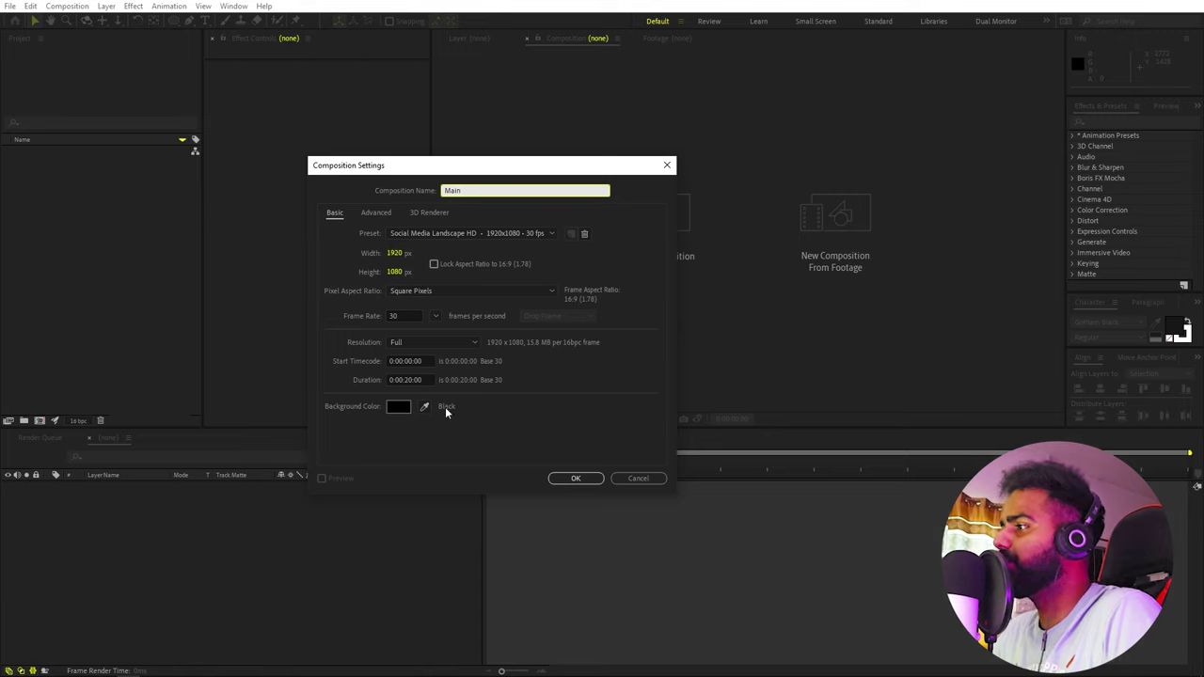
click(574, 478)
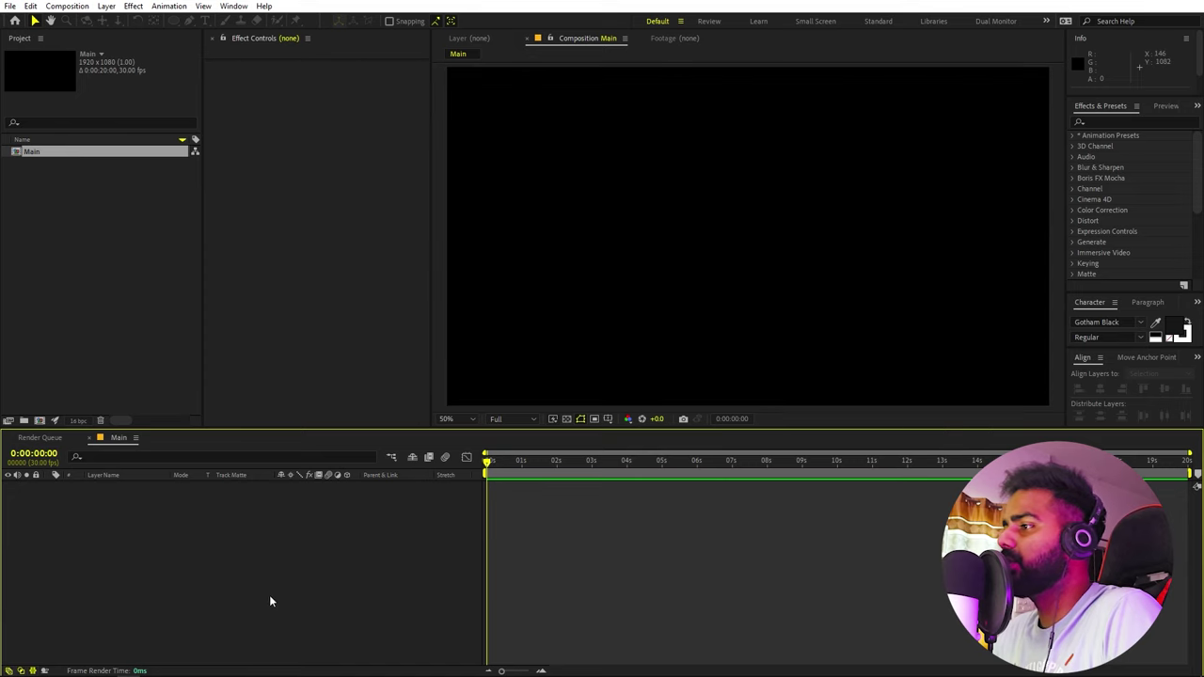
Add a composition-sized solid layer in light grey E0E0E0 as the background.
right_click(269, 595)
mouse_move(353, 444)
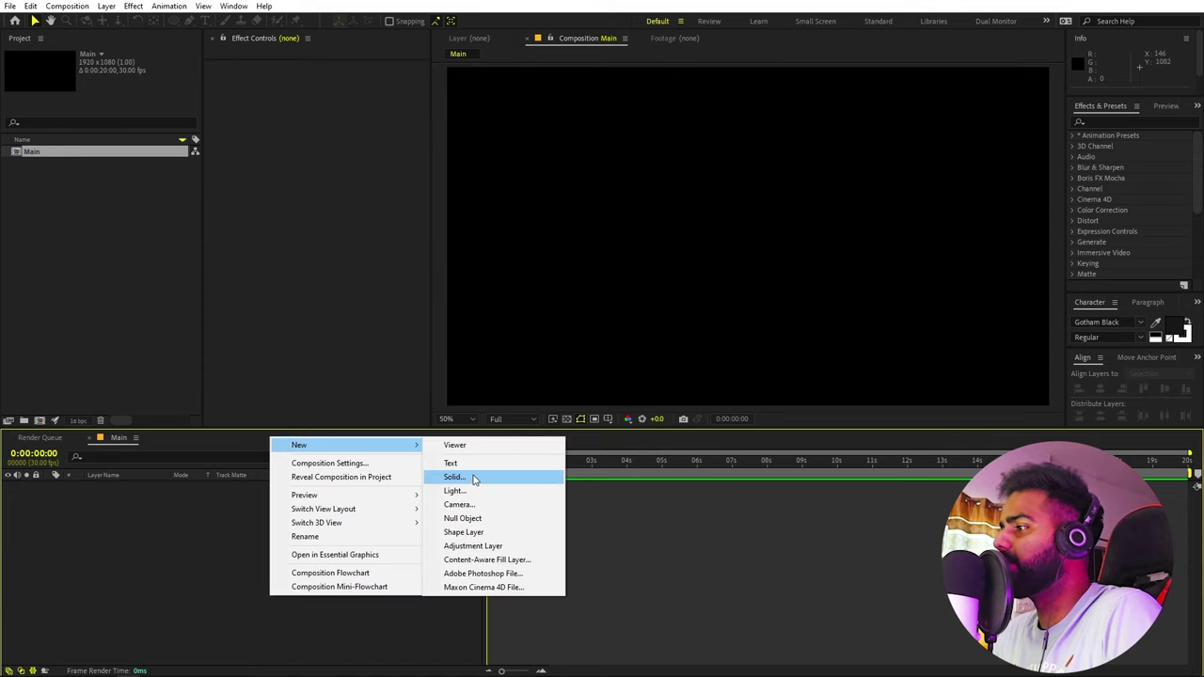
click(457, 476)
click(365, 330)
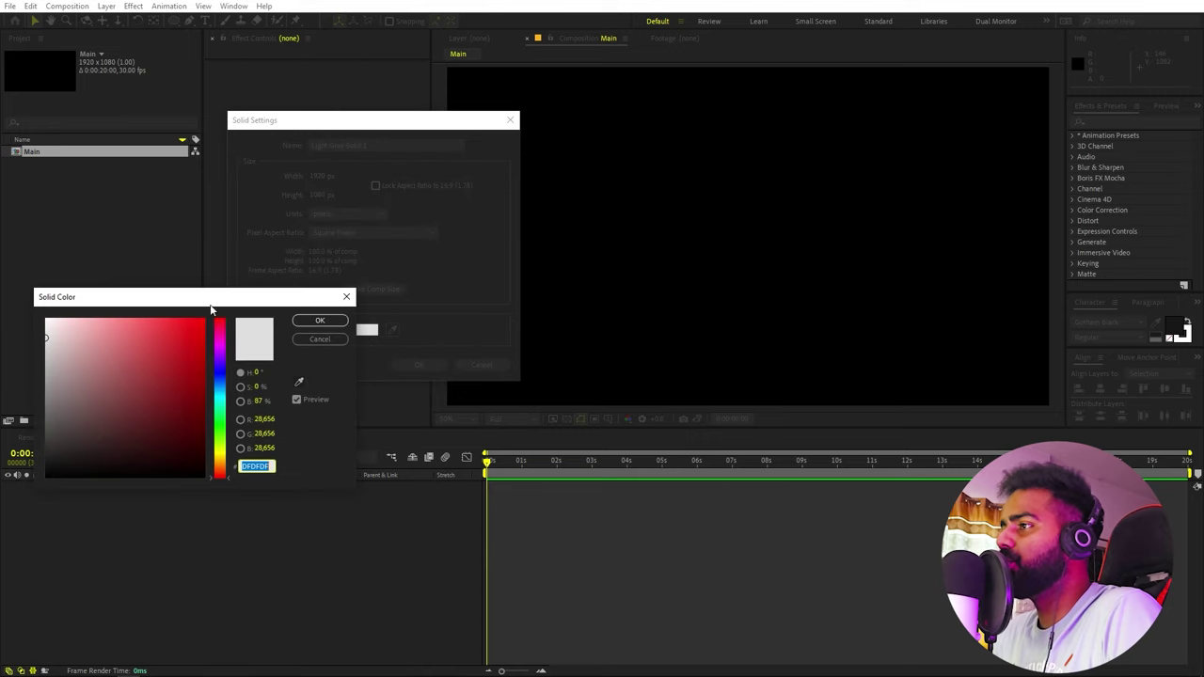
drag(46, 335, 29, 333)
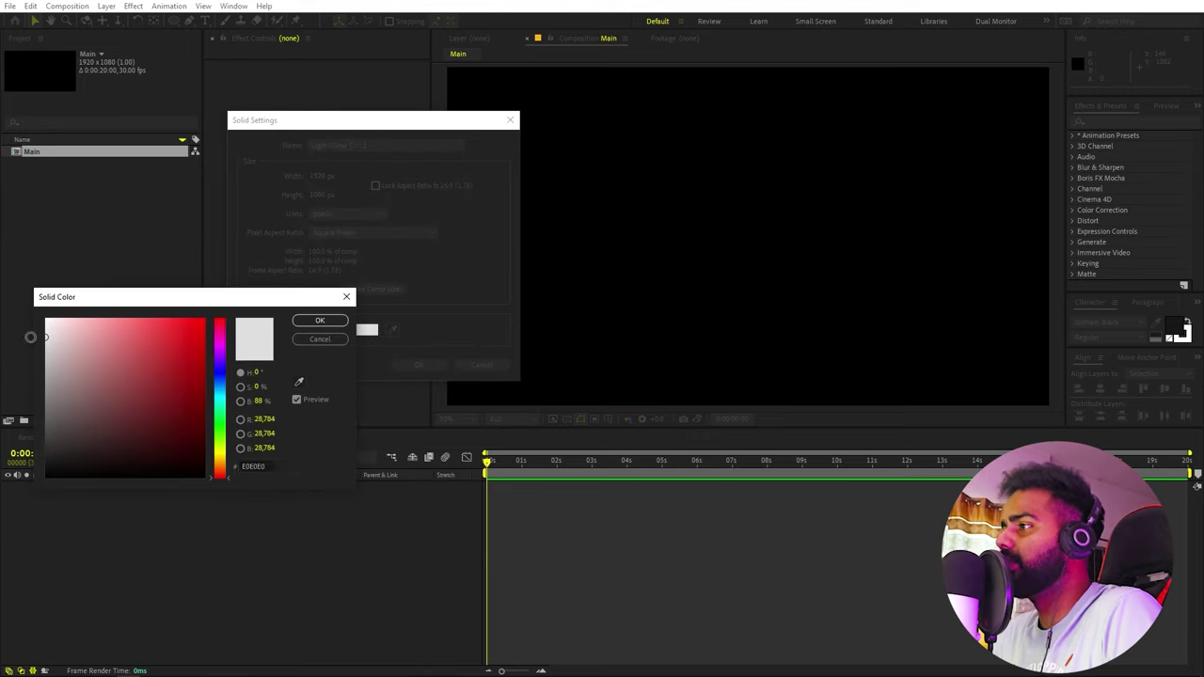
click(319, 322)
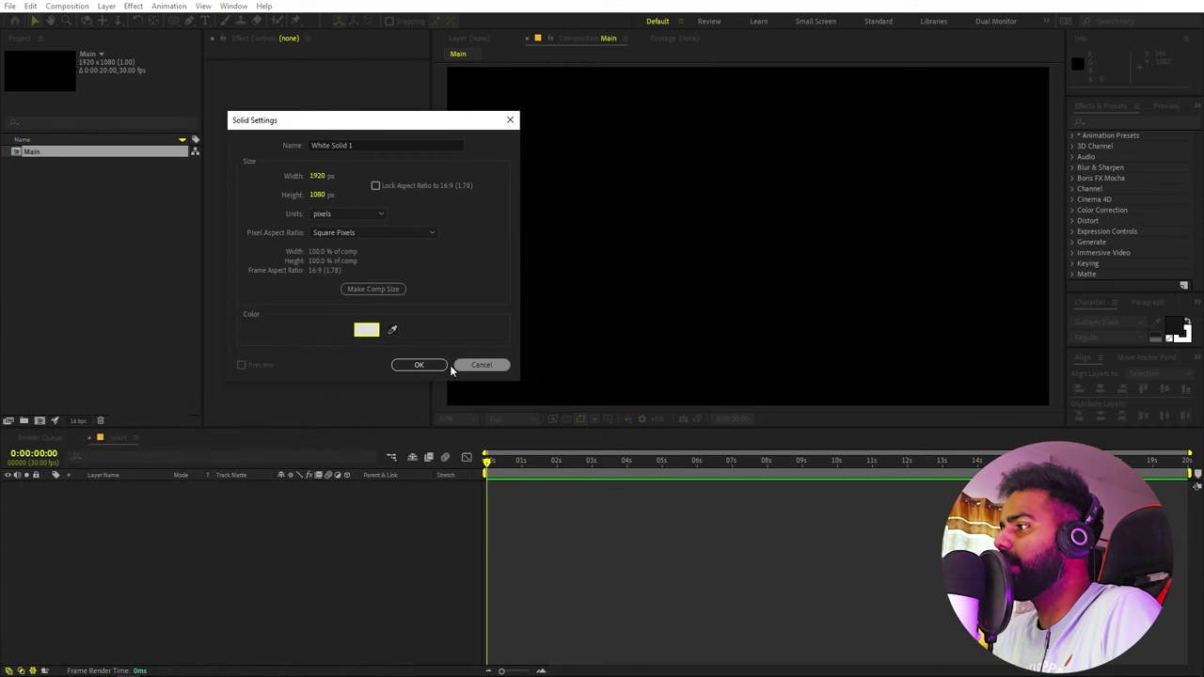
click(419, 365)
scroll(693, 274, down, 2)
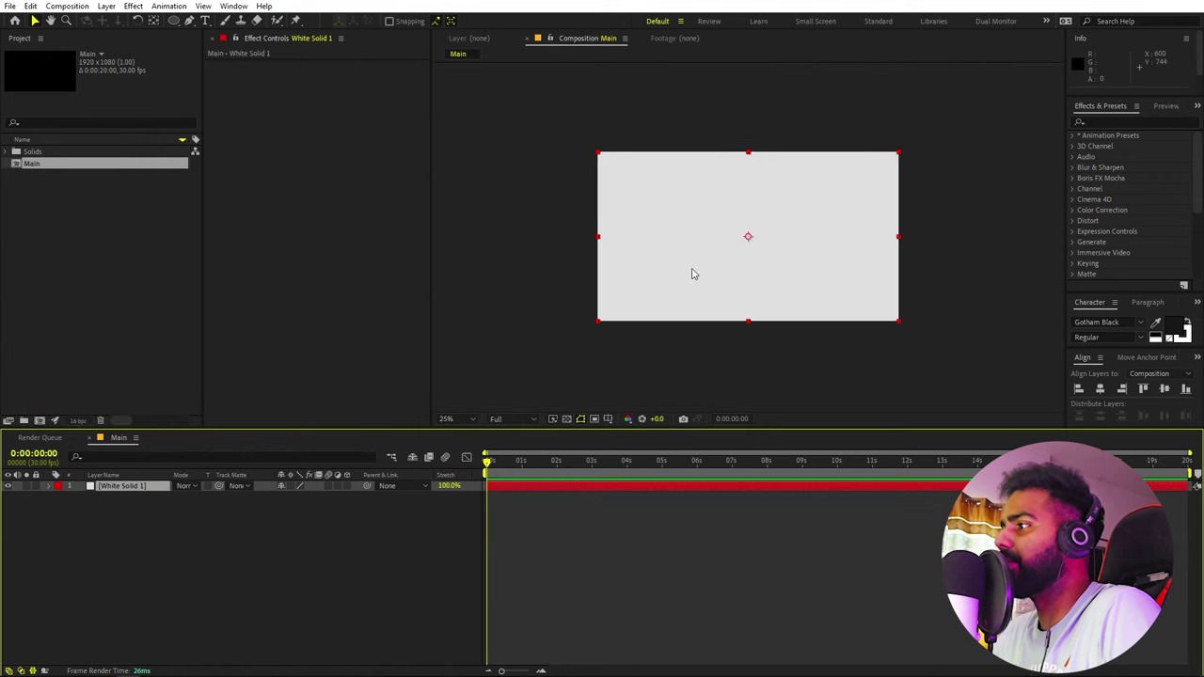
key(period)
key(period)
click(344, 561)
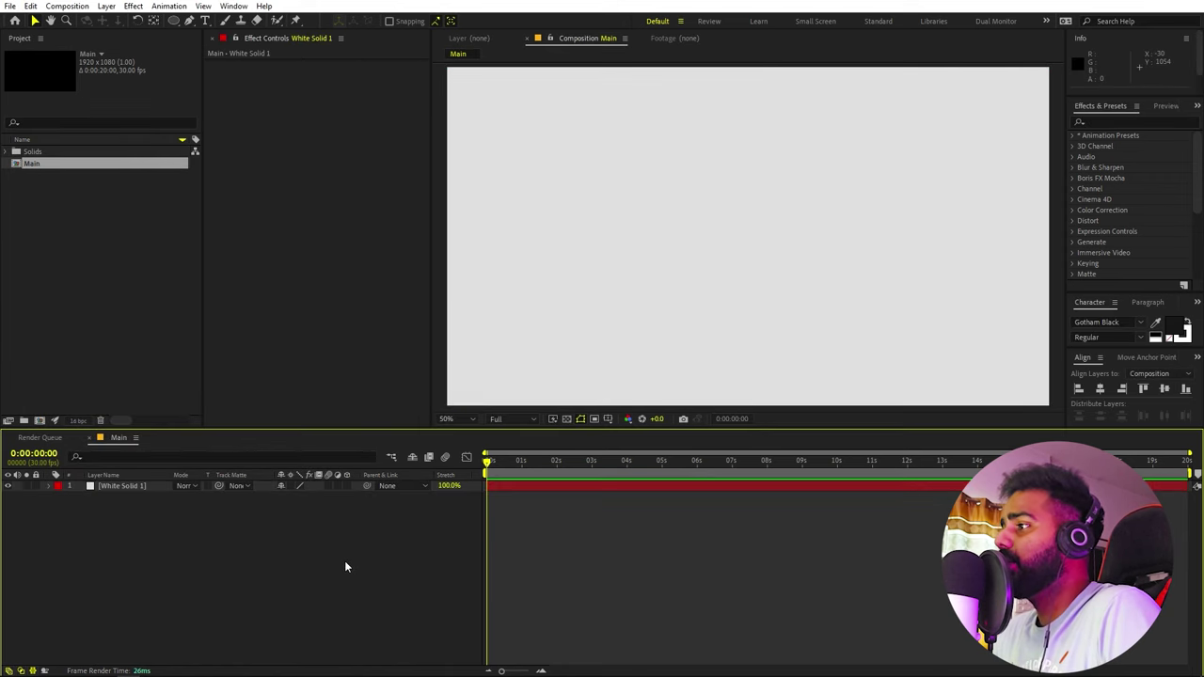
Fit the composition in the viewer and display the proportional grid over it.
click(175, 358)
key(comma)
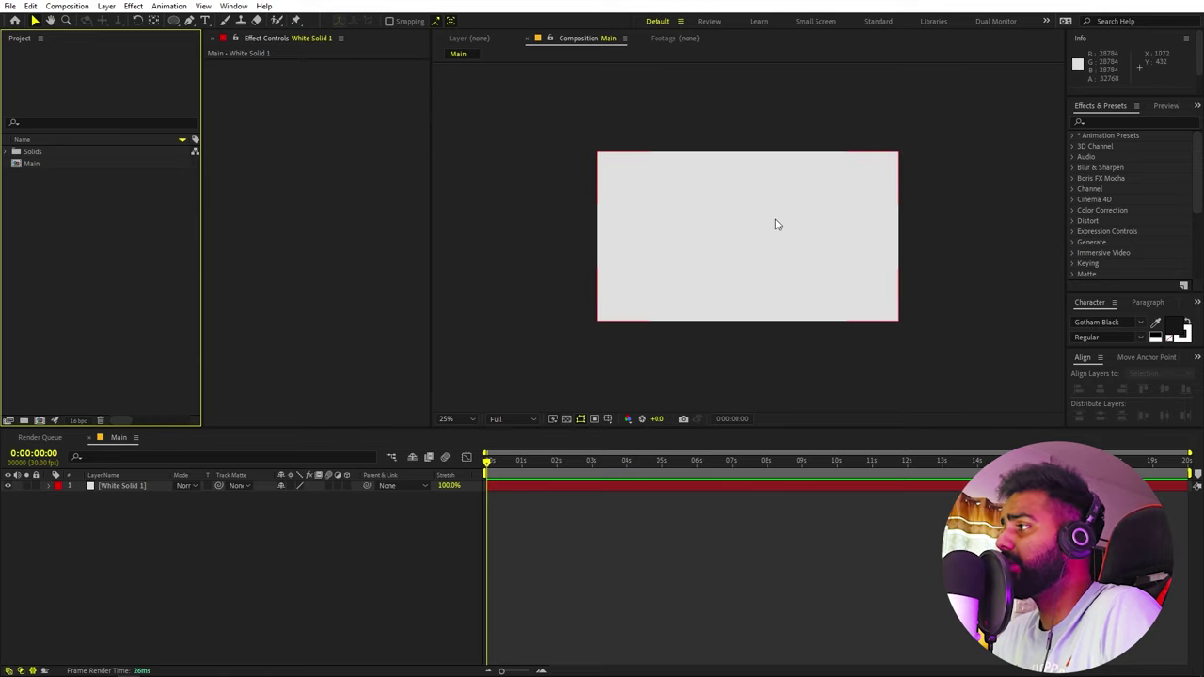
click(469, 419)
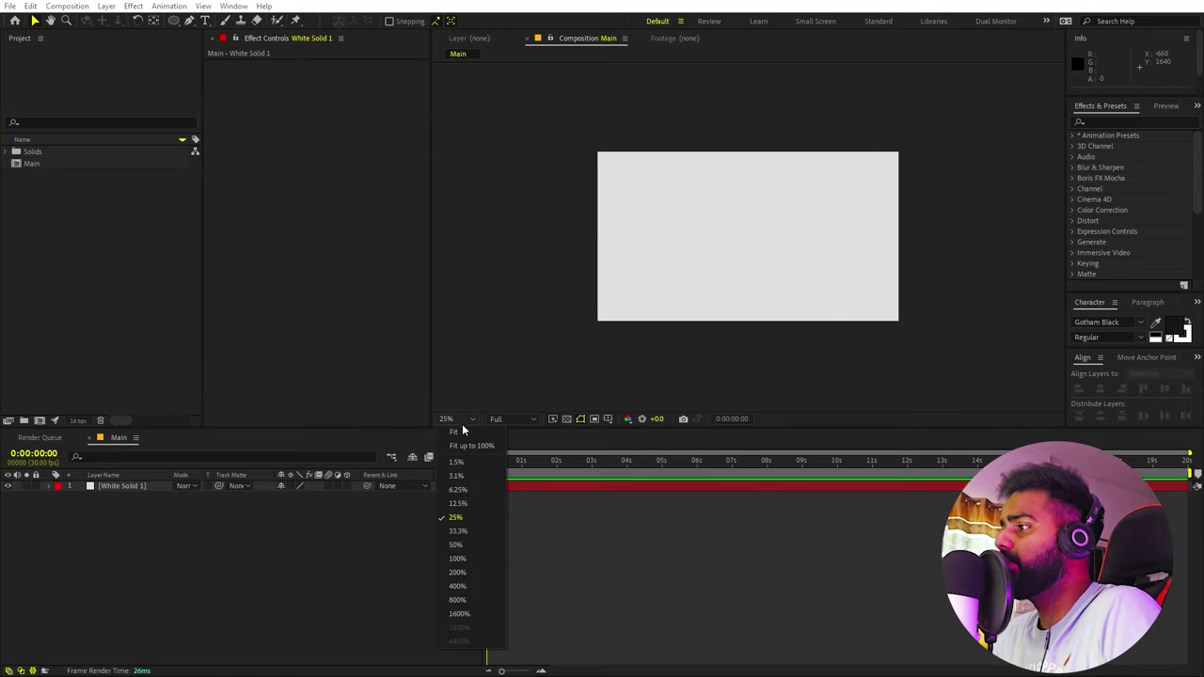
click(461, 444)
click(608, 420)
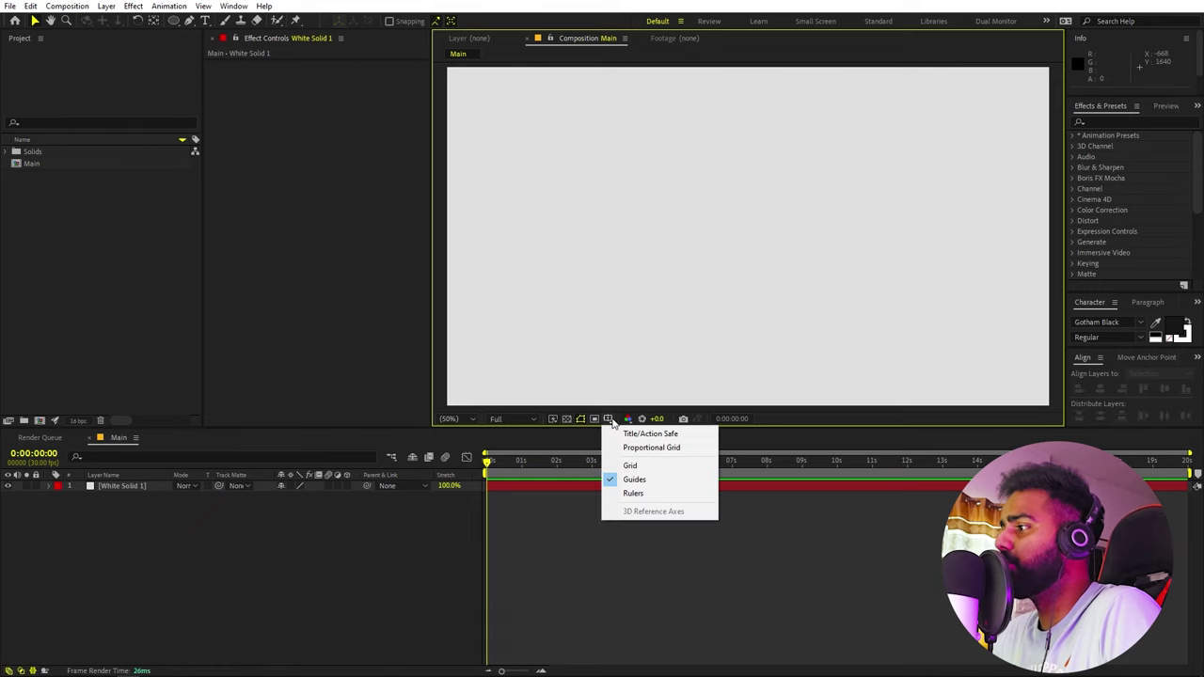
click(651, 449)
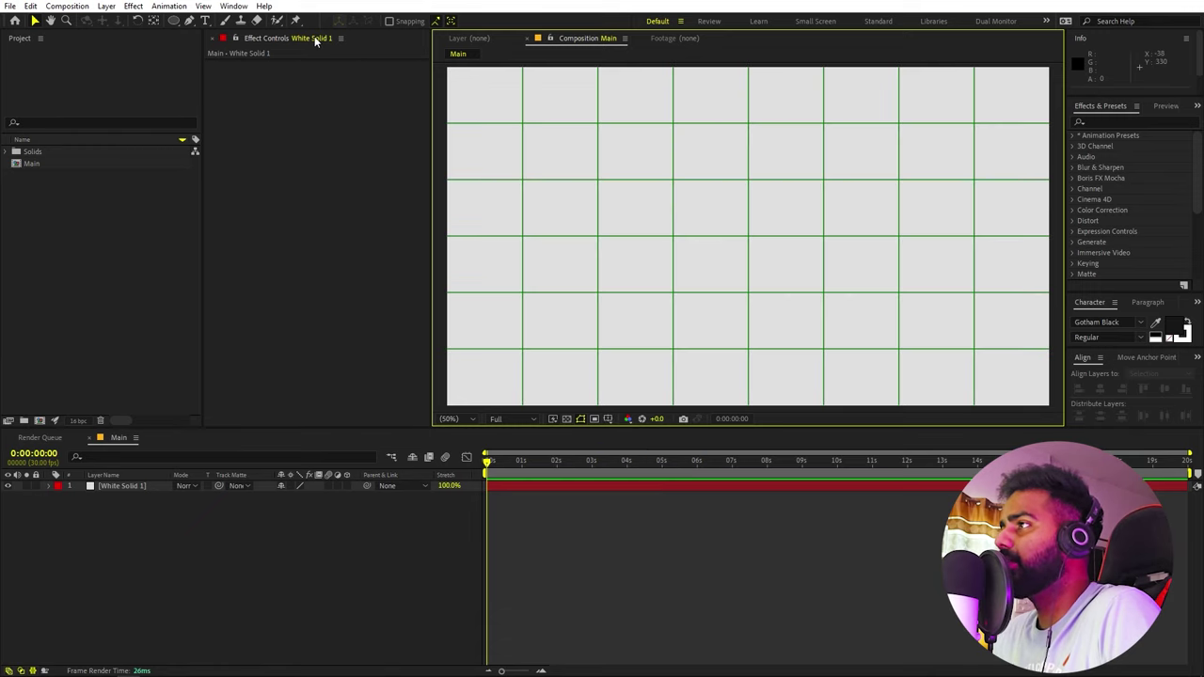
Draw a Pen path from the left edge, two grid rows down, to a smooth point at mid-width, four rows down, with two-cell horizontal handles.
click(190, 20)
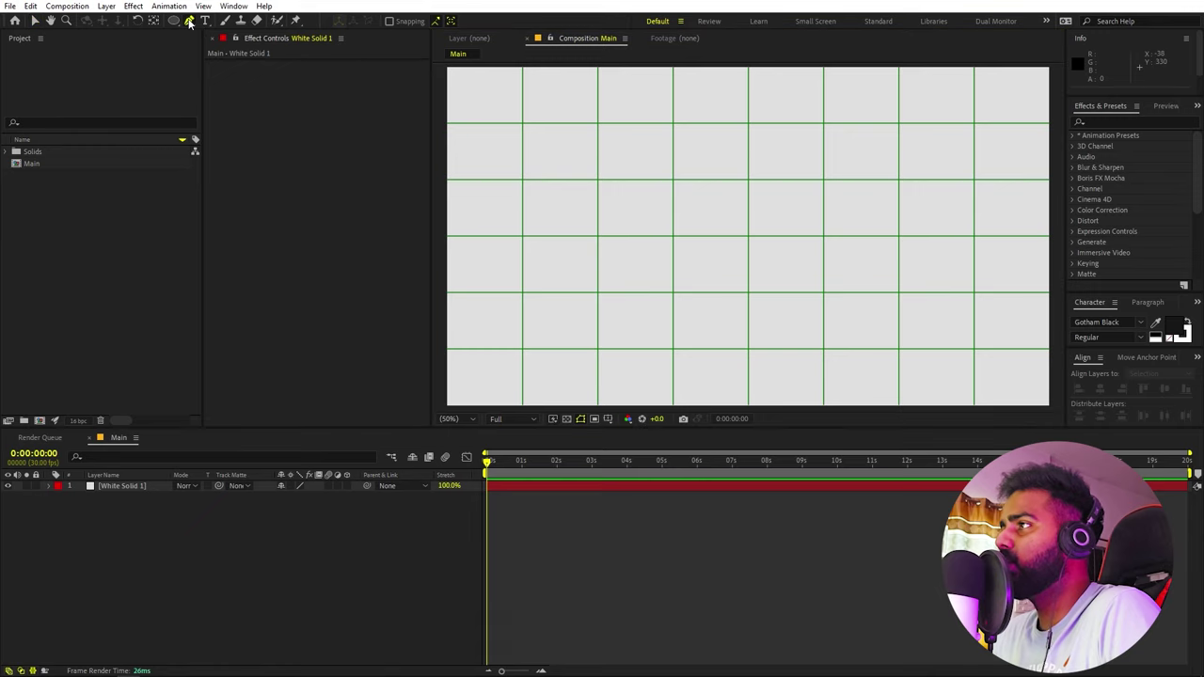
click(447, 180)
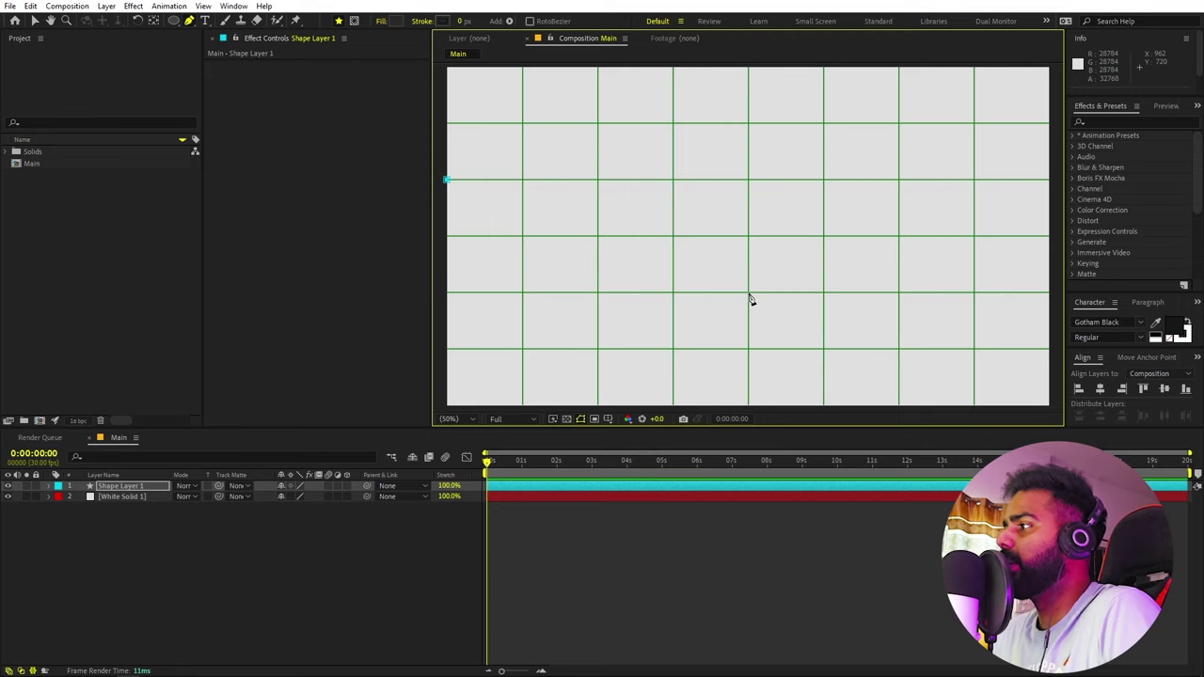
drag(749, 293, 896, 295)
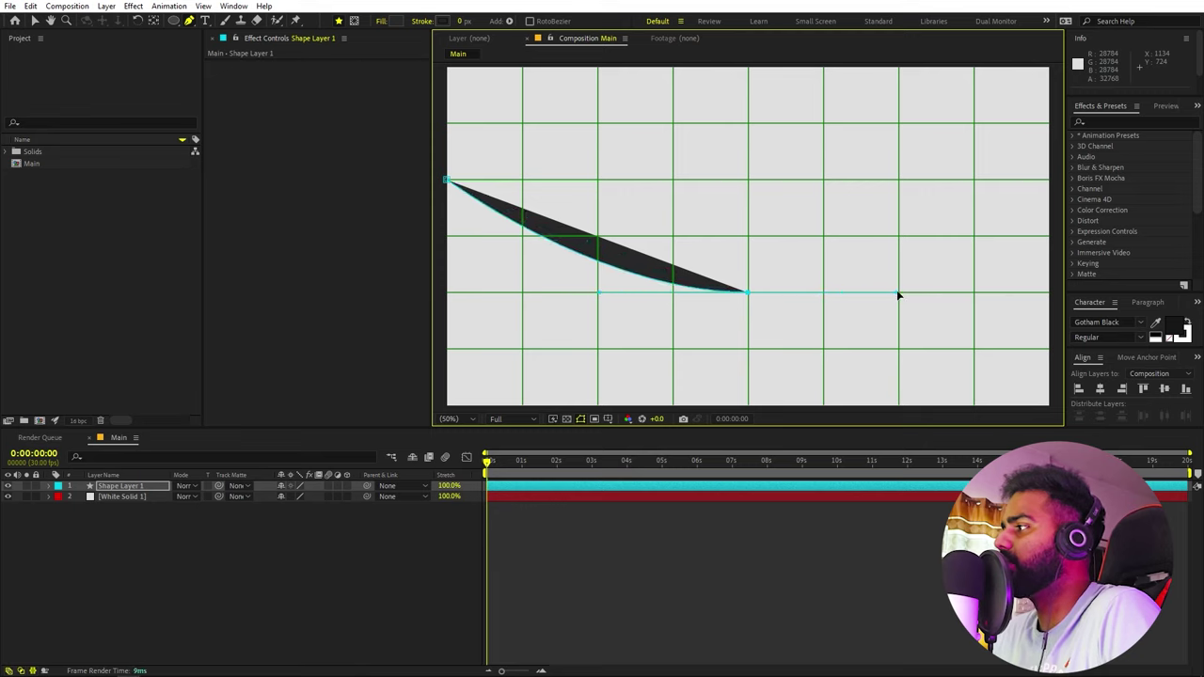
Set the path's fill to none and its stroke width to 9 px.
click(381, 20)
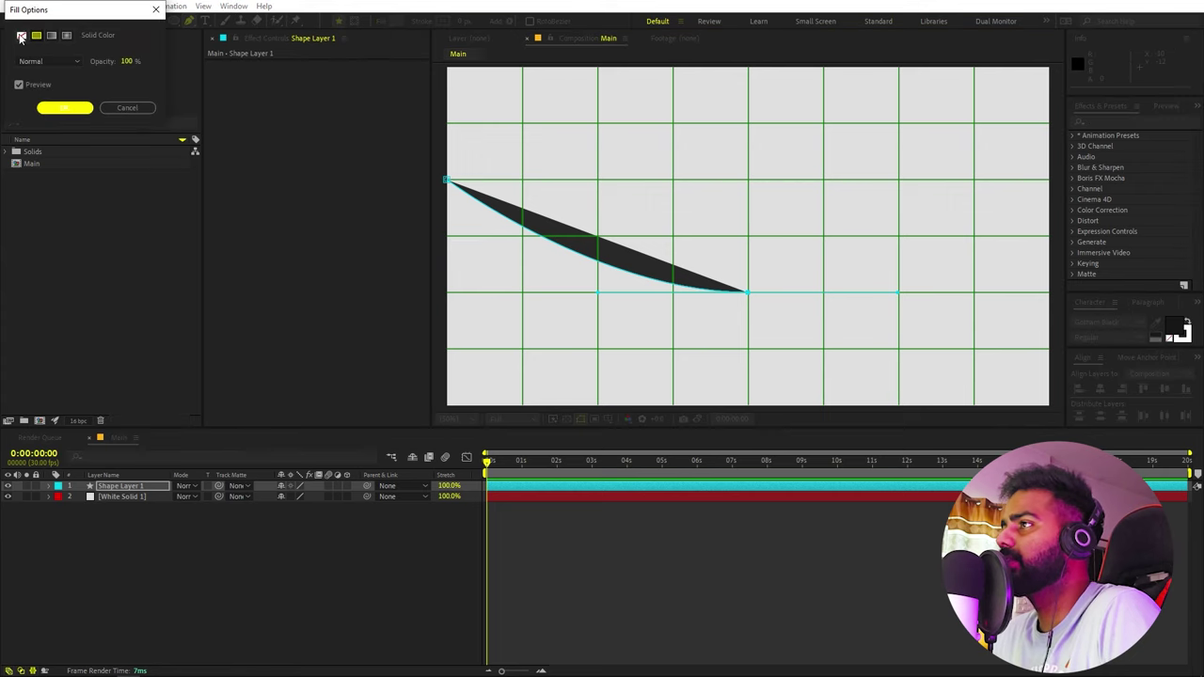
click(22, 34)
click(65, 107)
drag(460, 23, 462, 22)
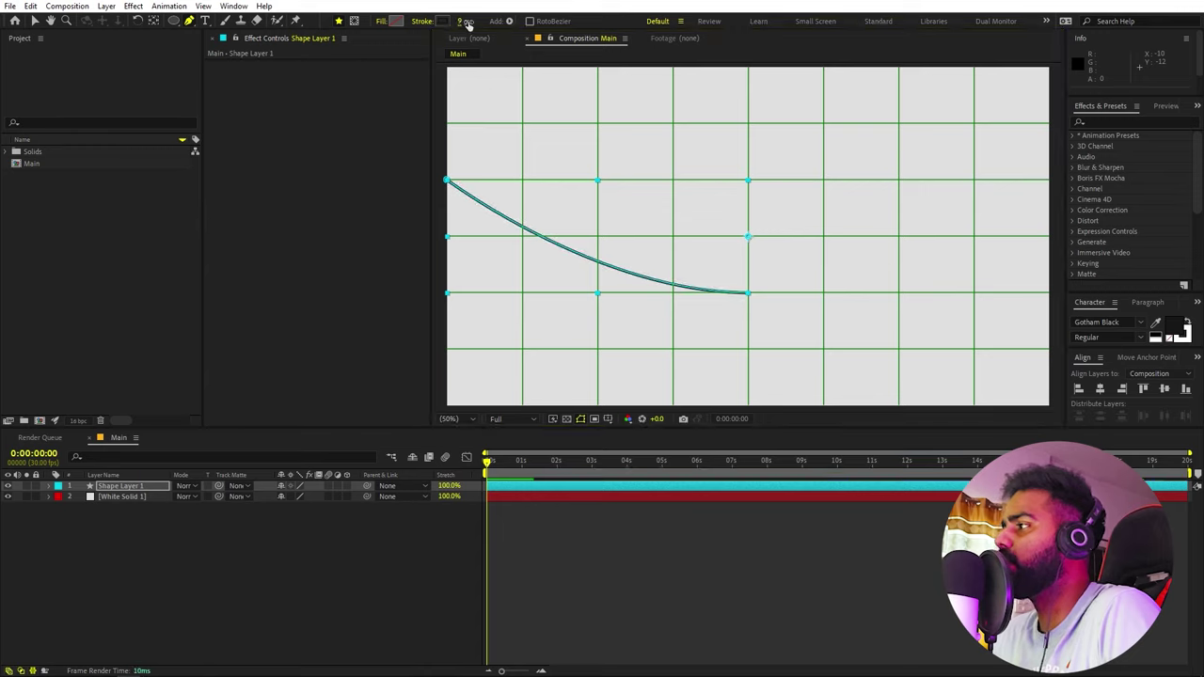
Extend the path to the composition's right edge, two grid rows down, with a smooth point and two-cell horizontal handles.
click(749, 295)
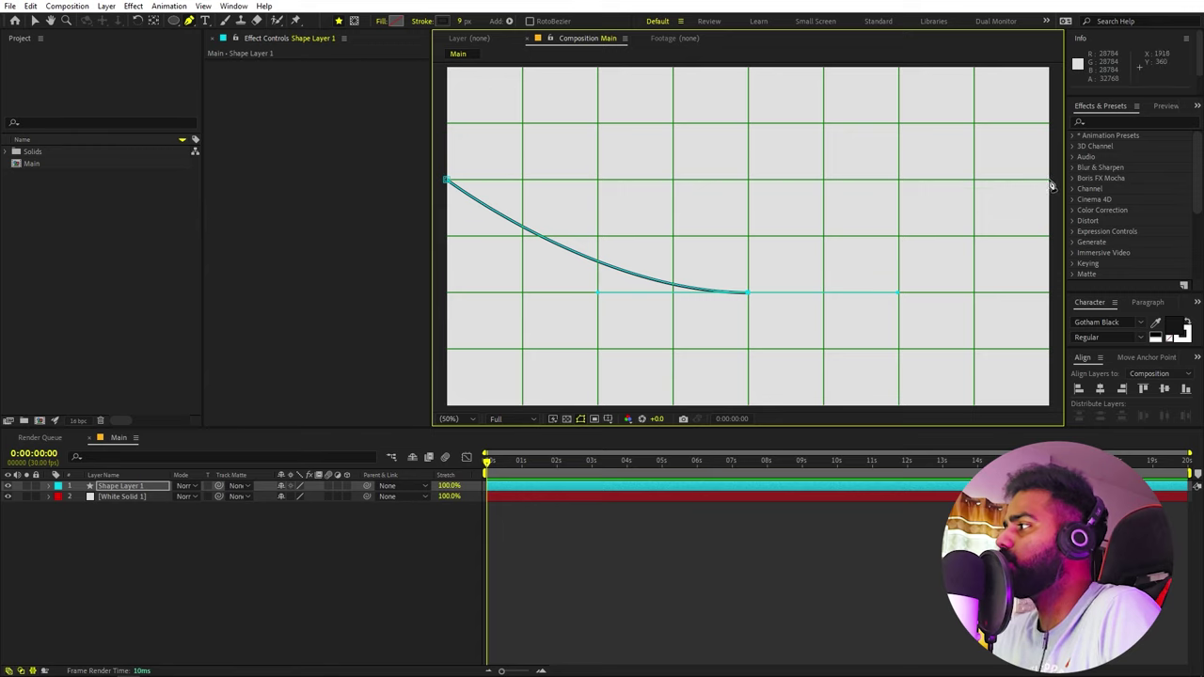
drag(1050, 180, 1198, 182)
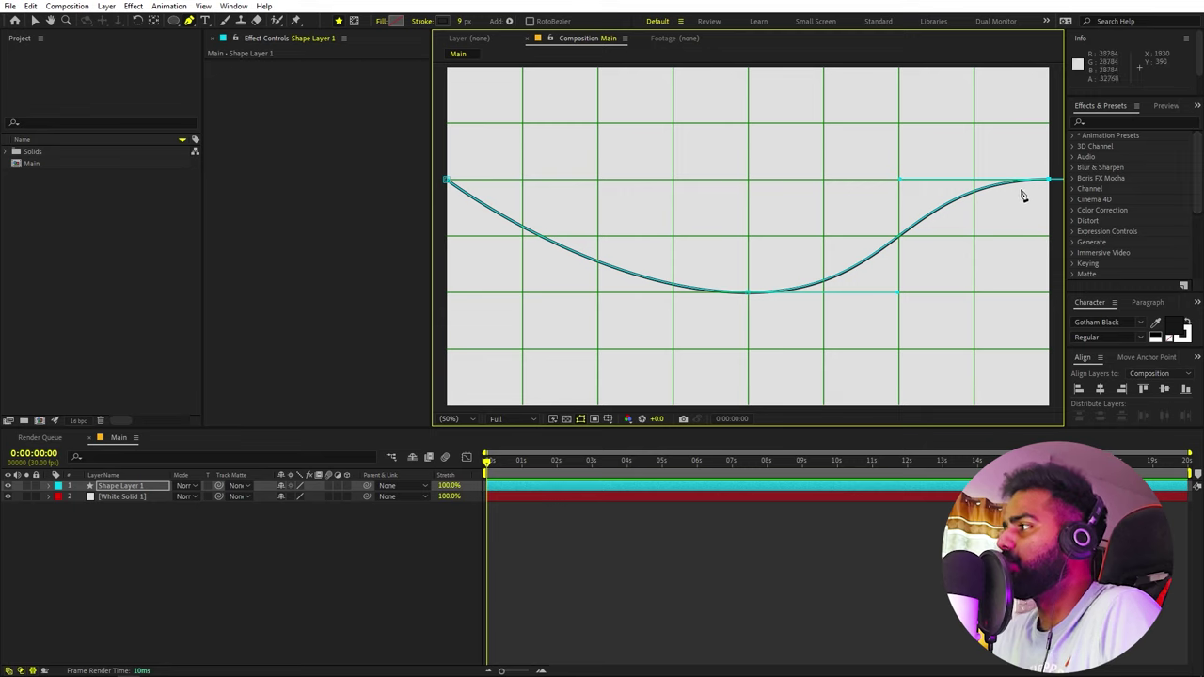
click(226, 604)
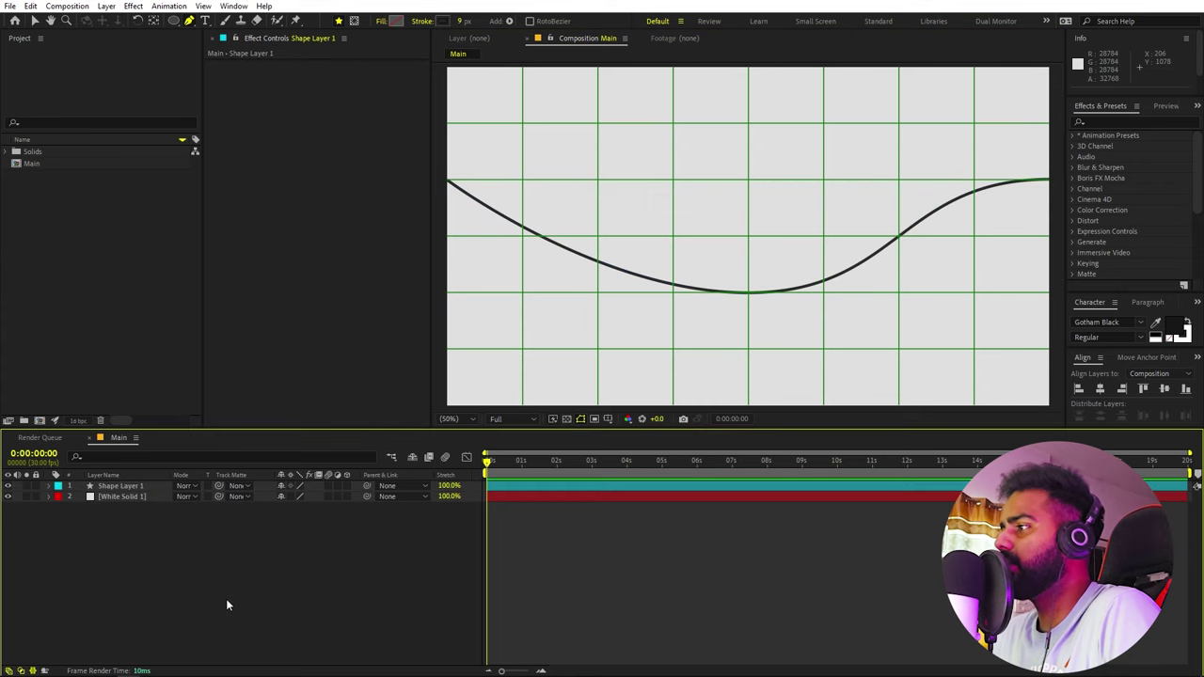
Convert the path's starting point to a smooth point with a horizontal handle two grid cells long, making the wave symmetrical.
click(126, 487)
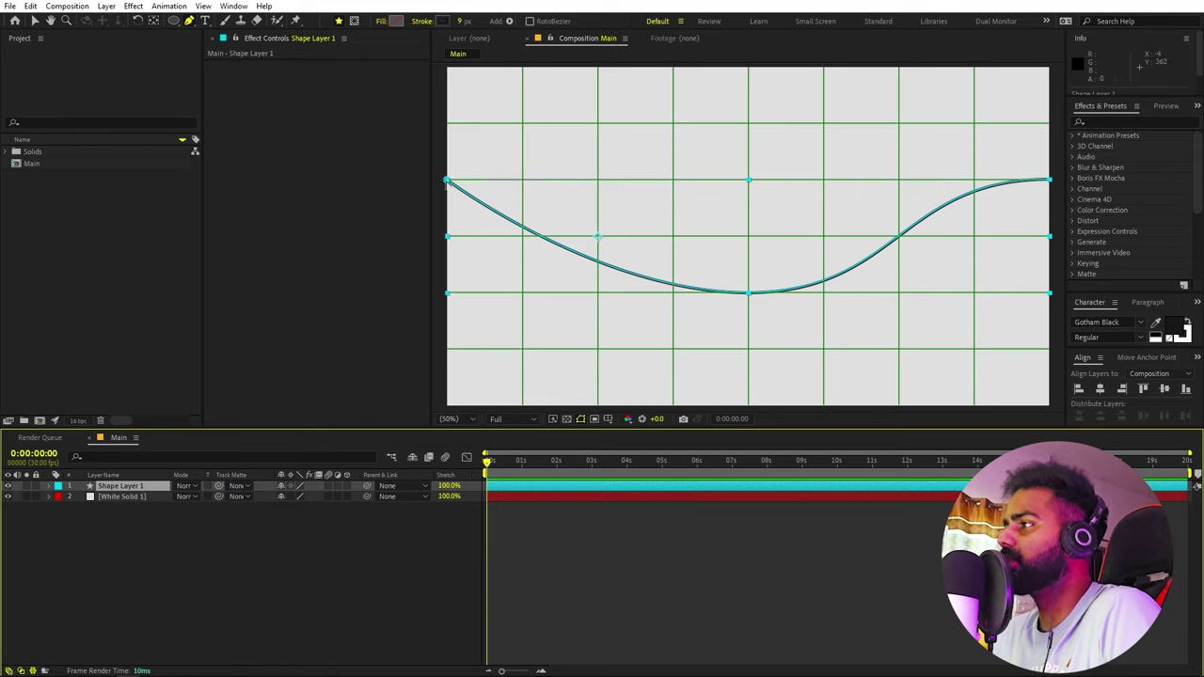
drag(448, 185, 536, 185)
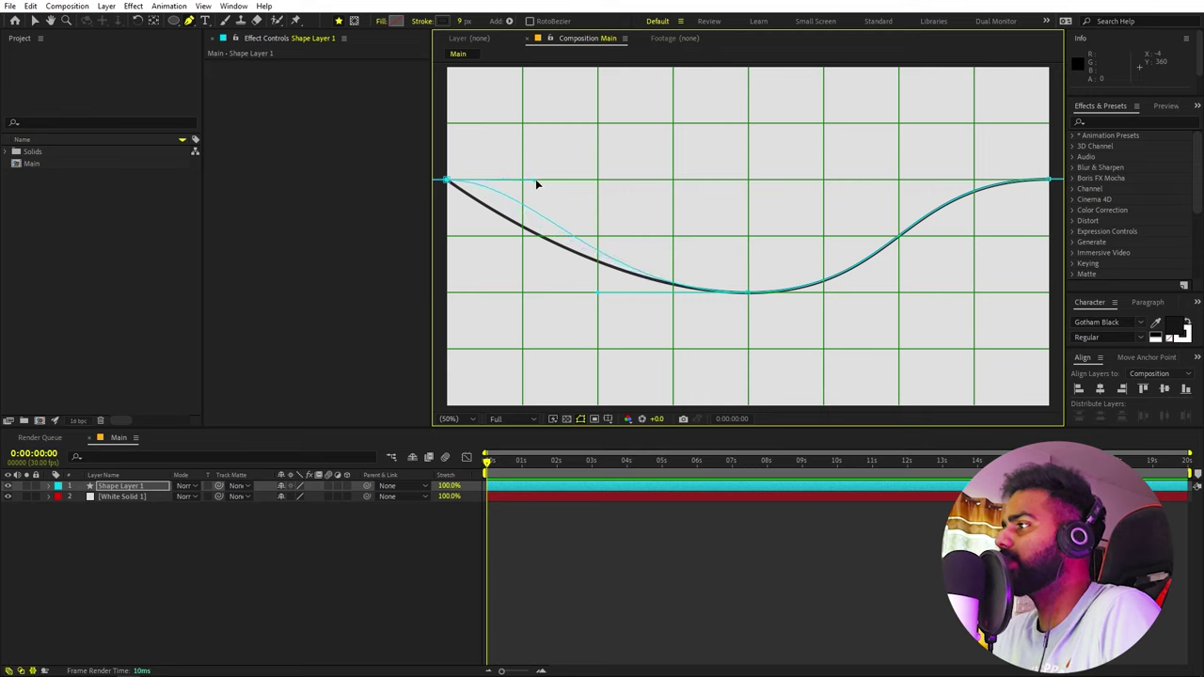
drag(537, 184, 598, 184)
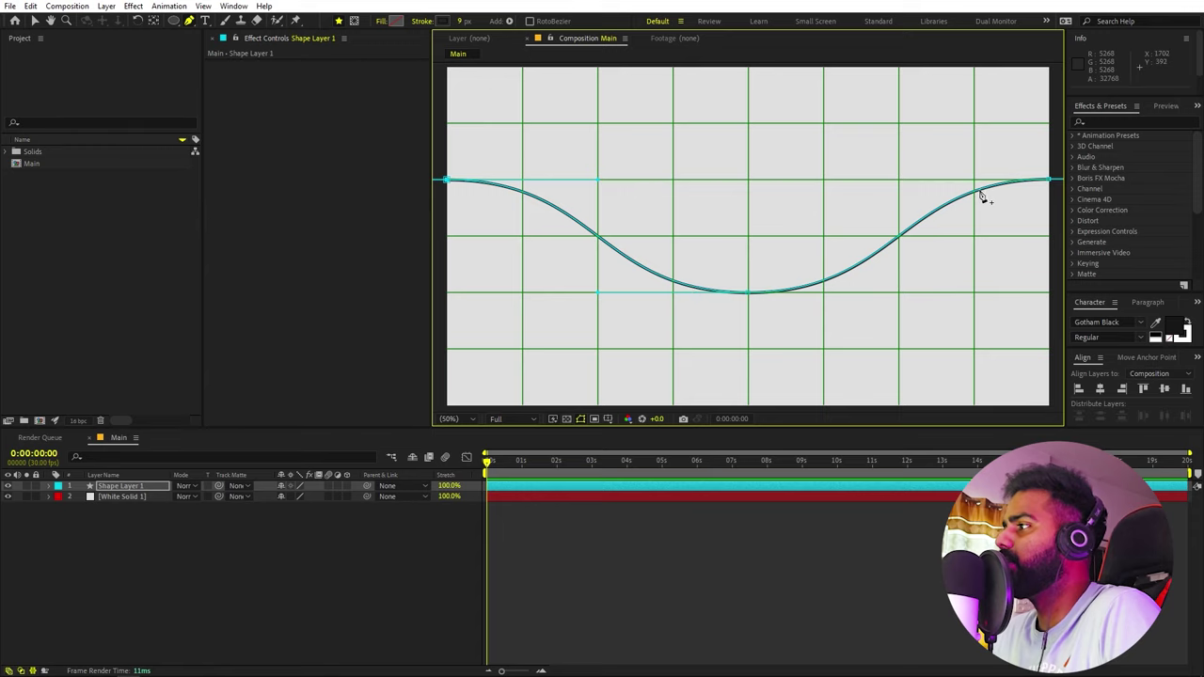
Move the wave shape layer horizontally left until its right endpoint meets the composition's left edge.
key(comma)
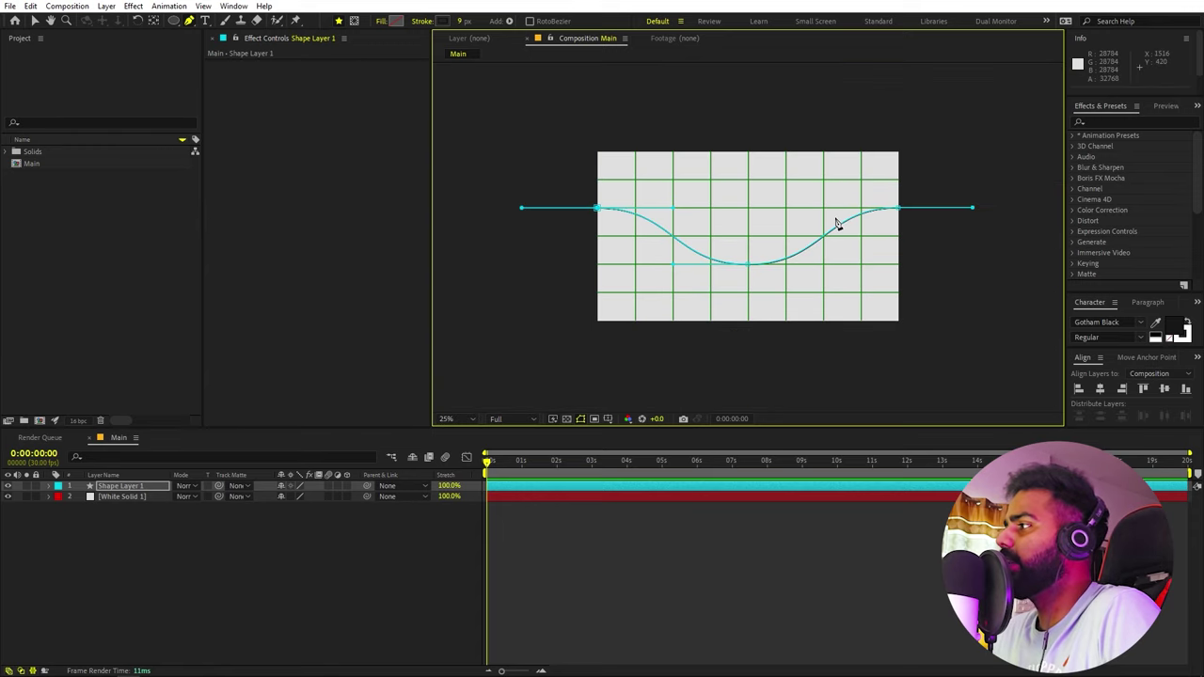
key(comma)
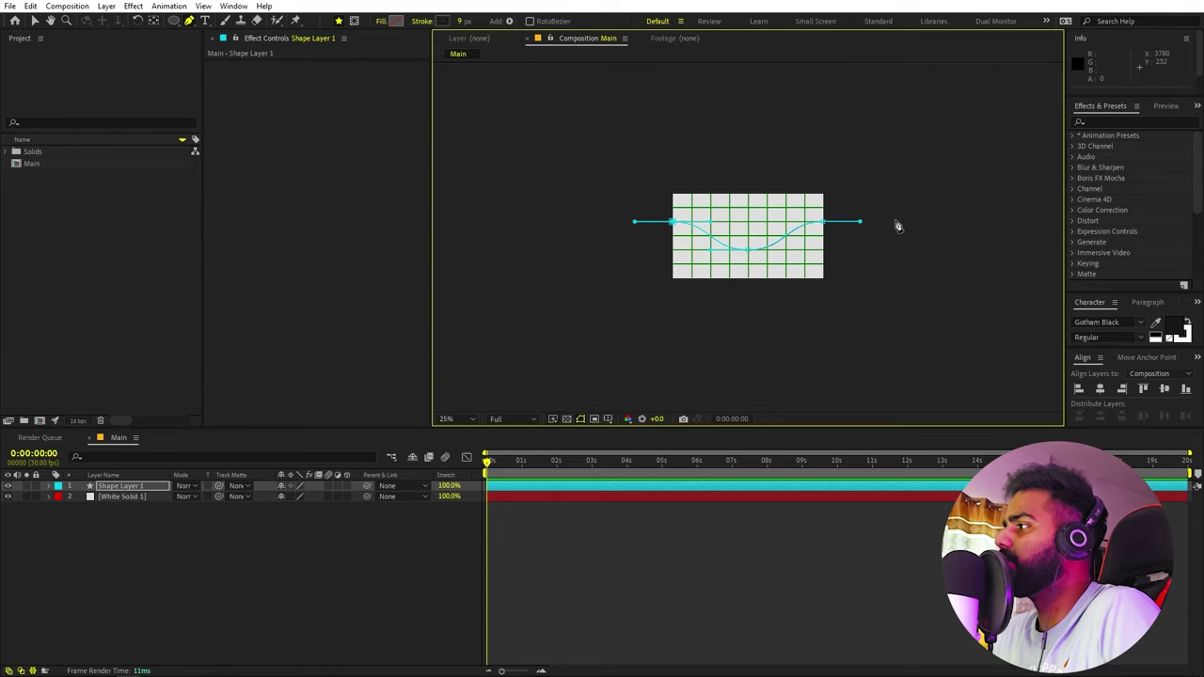
scroll(895, 223, up, 1)
click(471, 421)
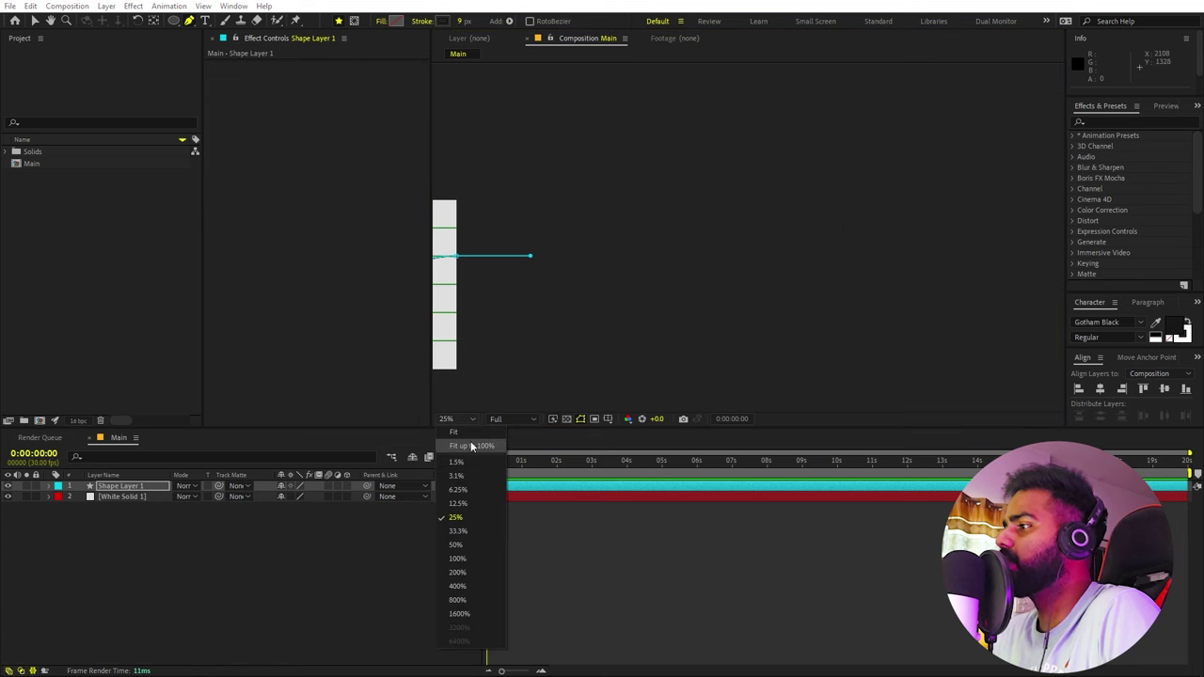
click(472, 445)
click(124, 488)
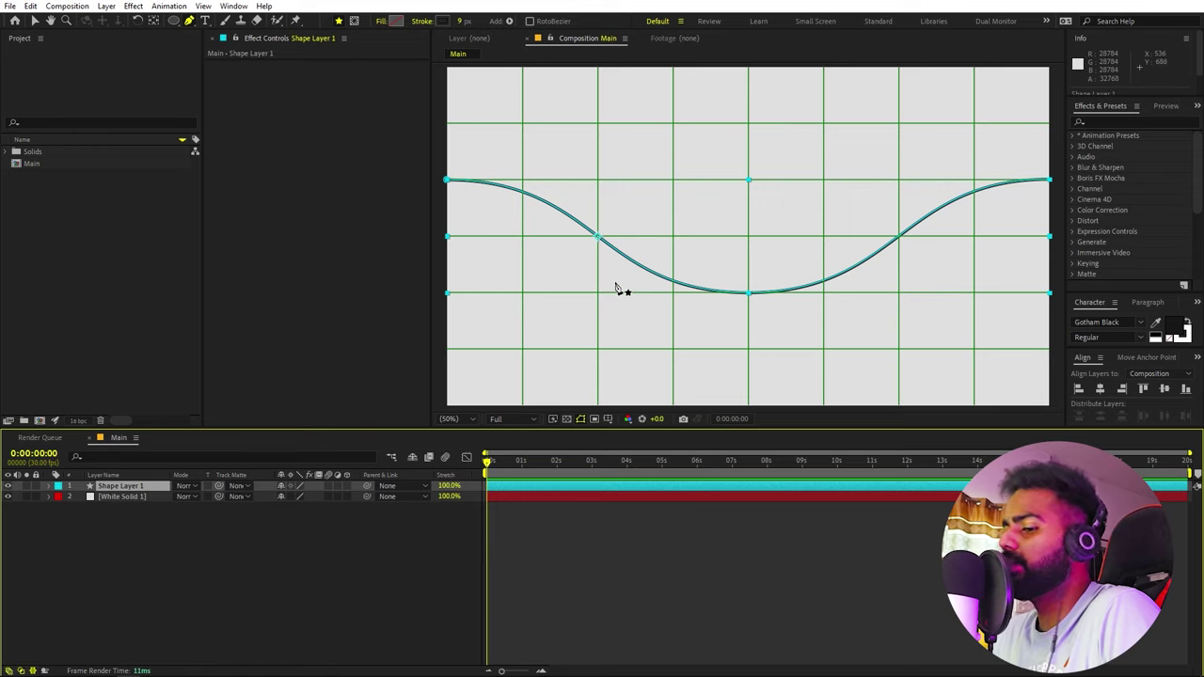
key(v)
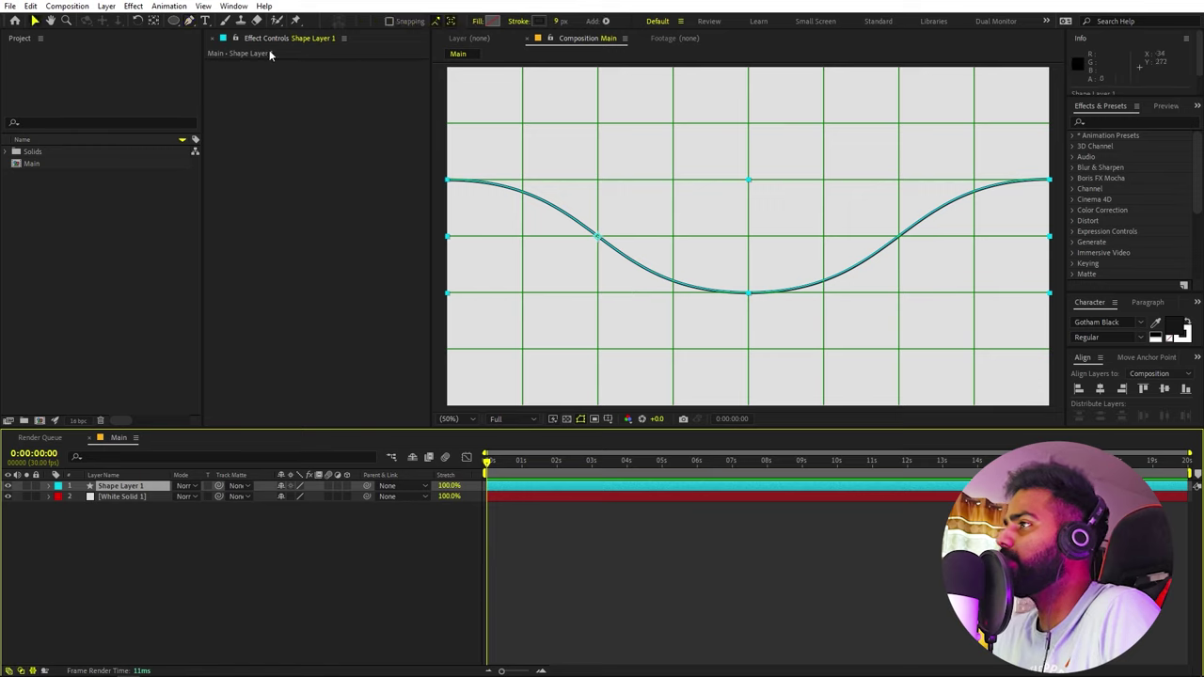
drag(820, 225, 229, 252)
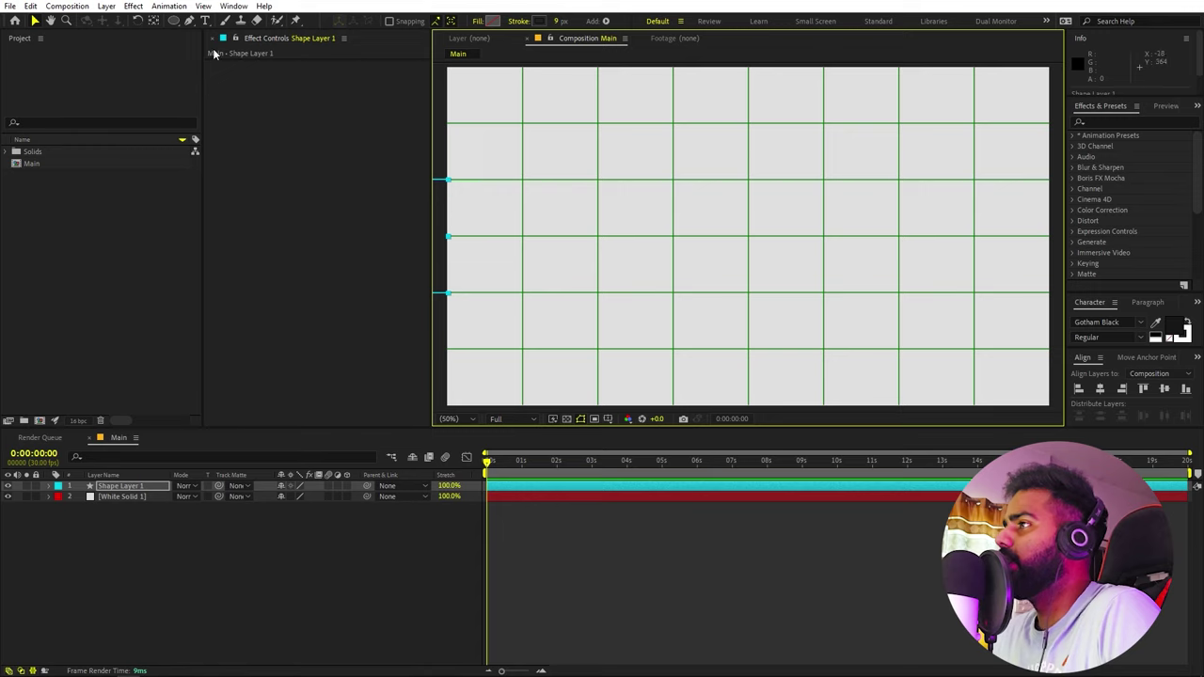
Continue the path from its endpoint across the composition with a second identical wave: a trough at mid-width, four rows down, and an end at the right edge.
click(189, 20)
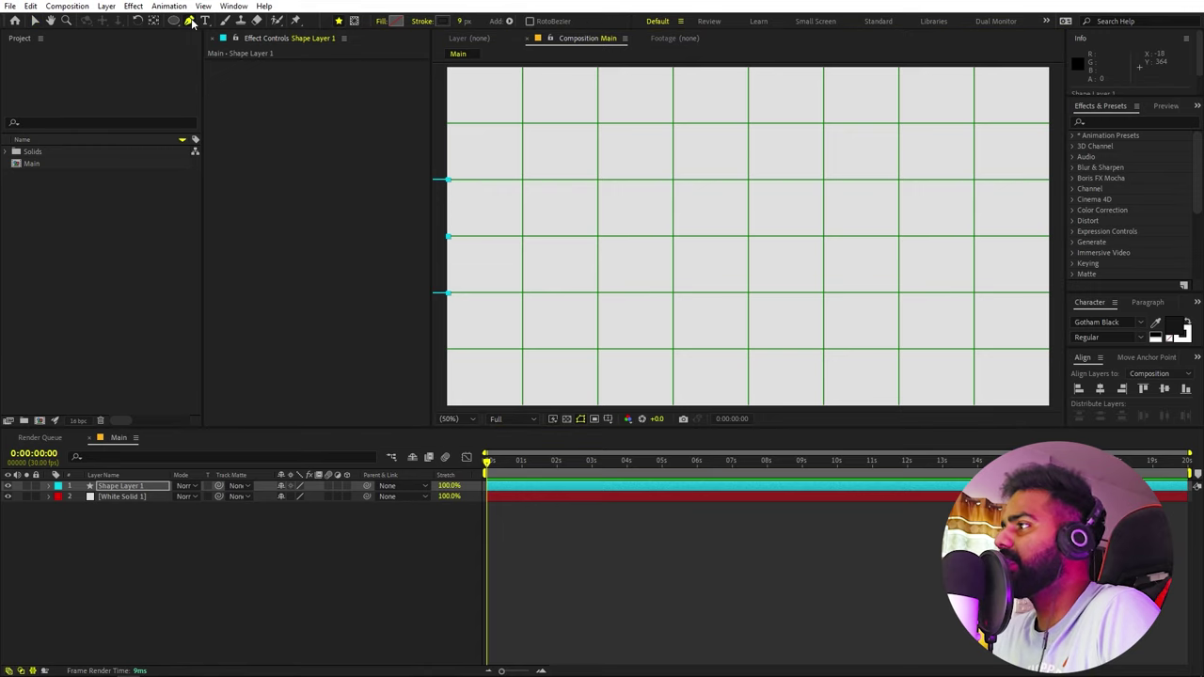
click(447, 180)
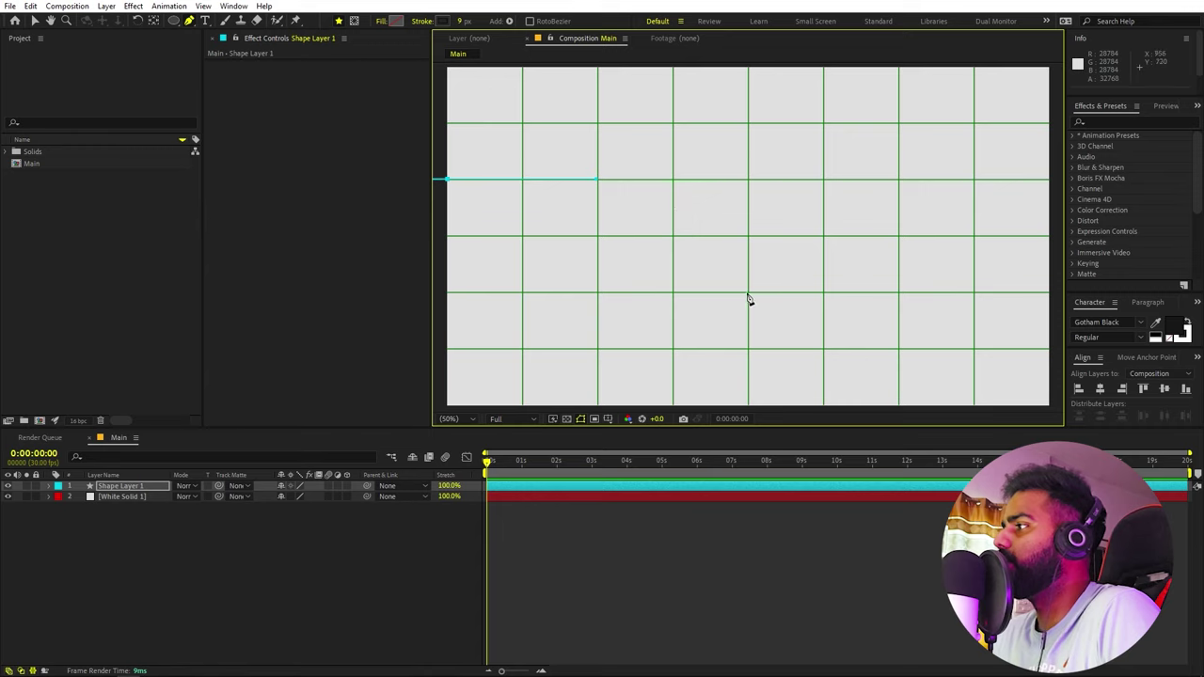
drag(748, 293, 899, 297)
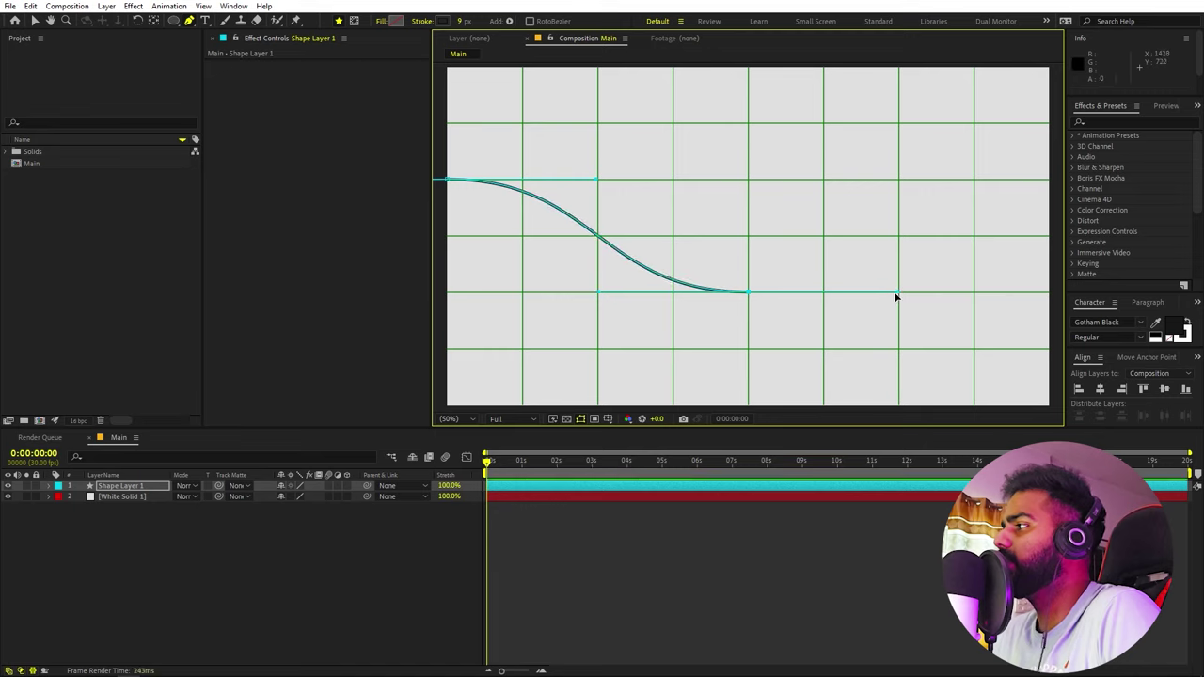
drag(1050, 179, 1199, 174)
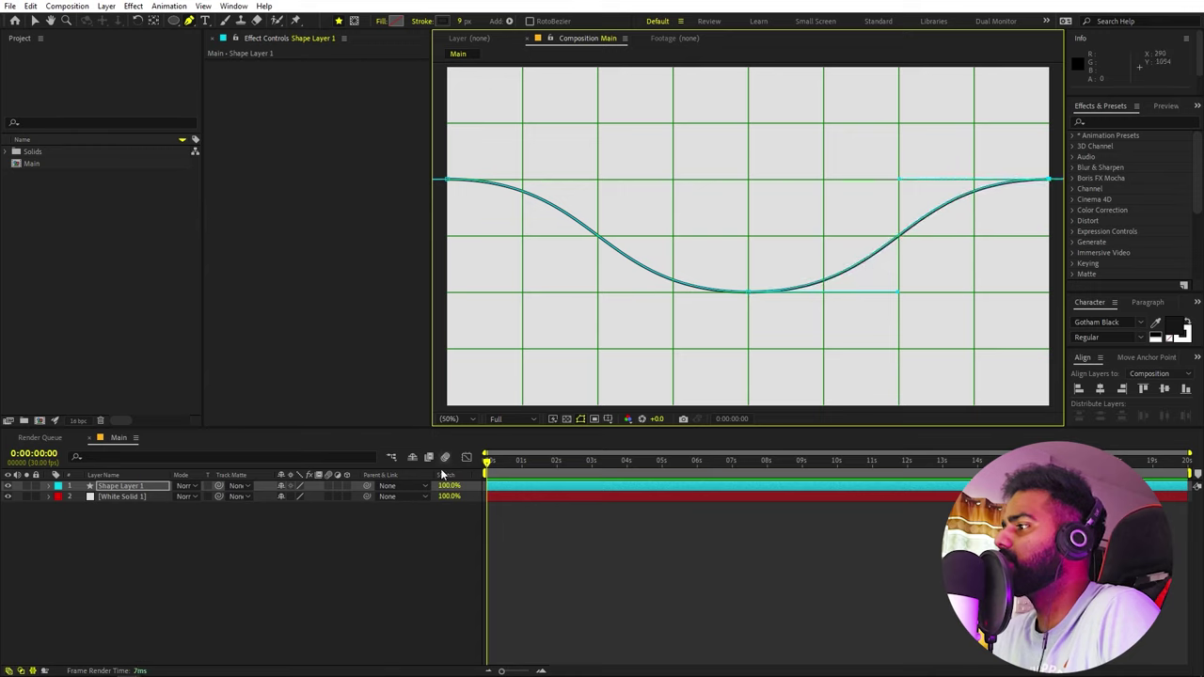
Shift the extended two-wave shape left by another composition width so its last endpoint sits on the left edge.
click(35, 19)
drag(739, 224, 134, 272)
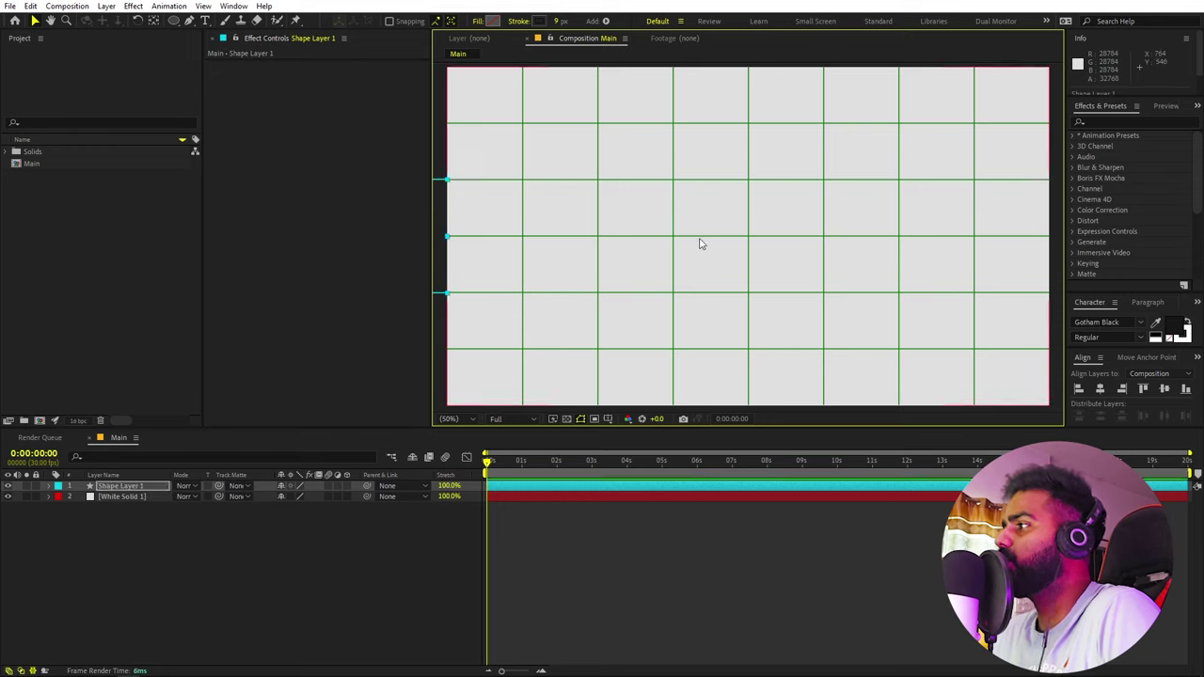
Continue the path from its endpoint to a smooth point at the composition's centre, one grid row lower, with horizontal handles two cells long.
click(188, 22)
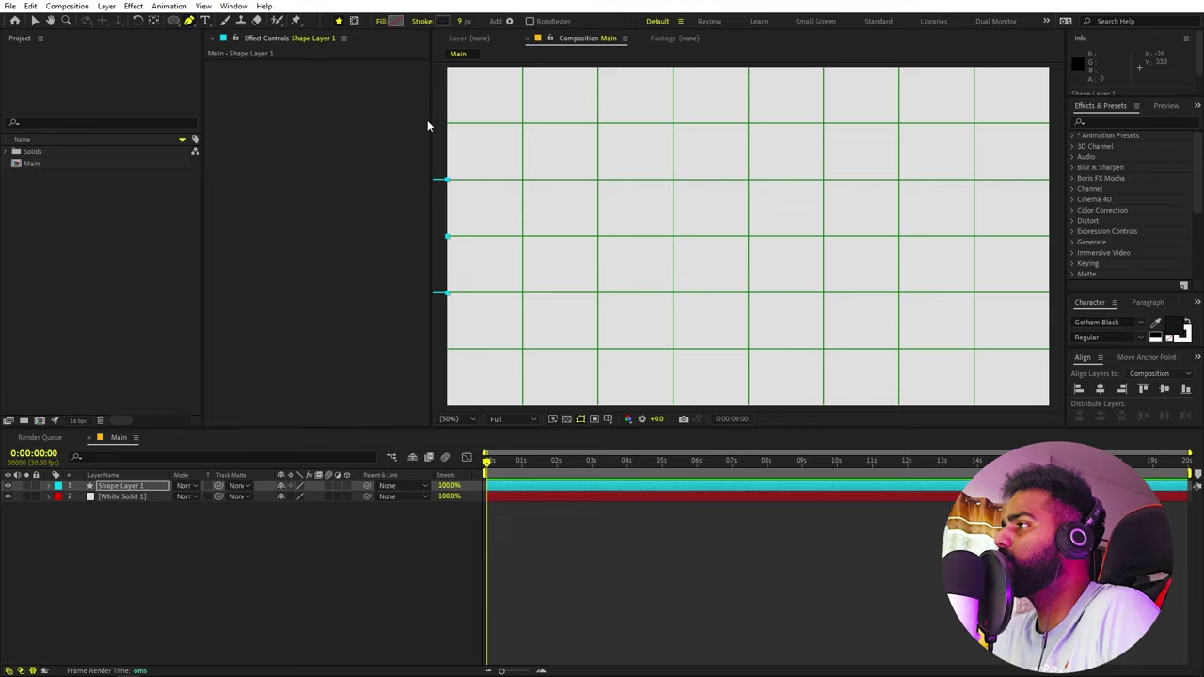
click(447, 180)
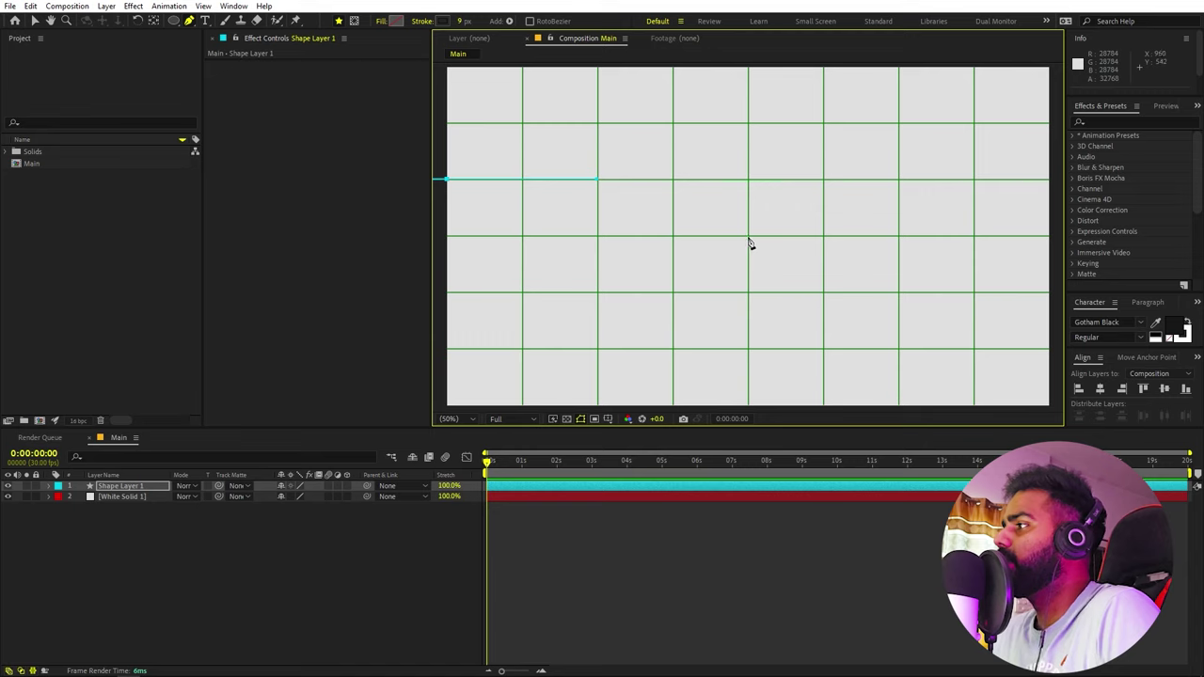
drag(749, 236, 900, 238)
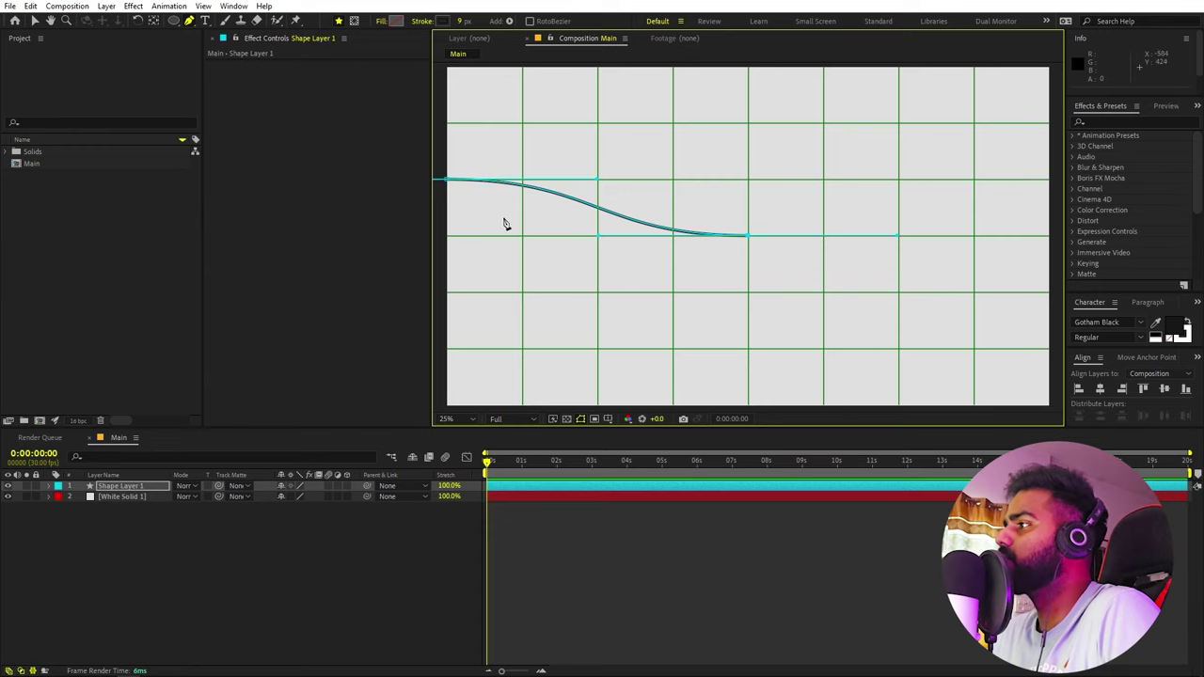
Extend the path from the centre point with a straight horizontal segment ending well beyond the composition's right edge.
key(comma)
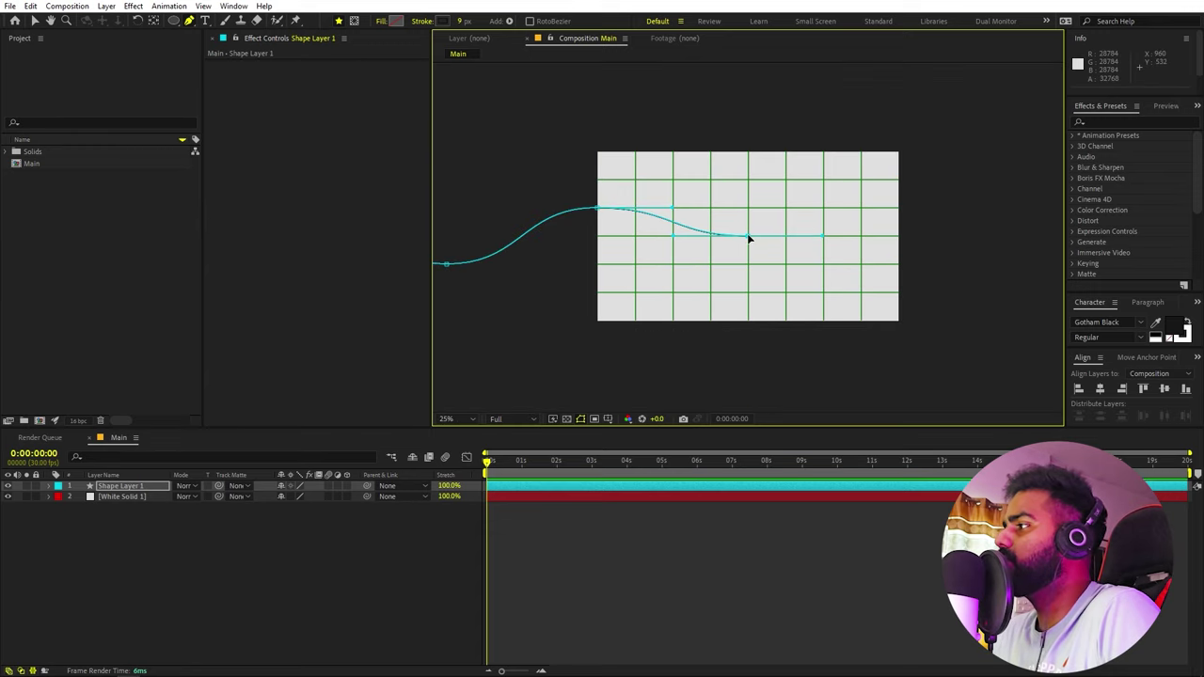
key(h)
drag(806, 178, 680, 191)
key(g)
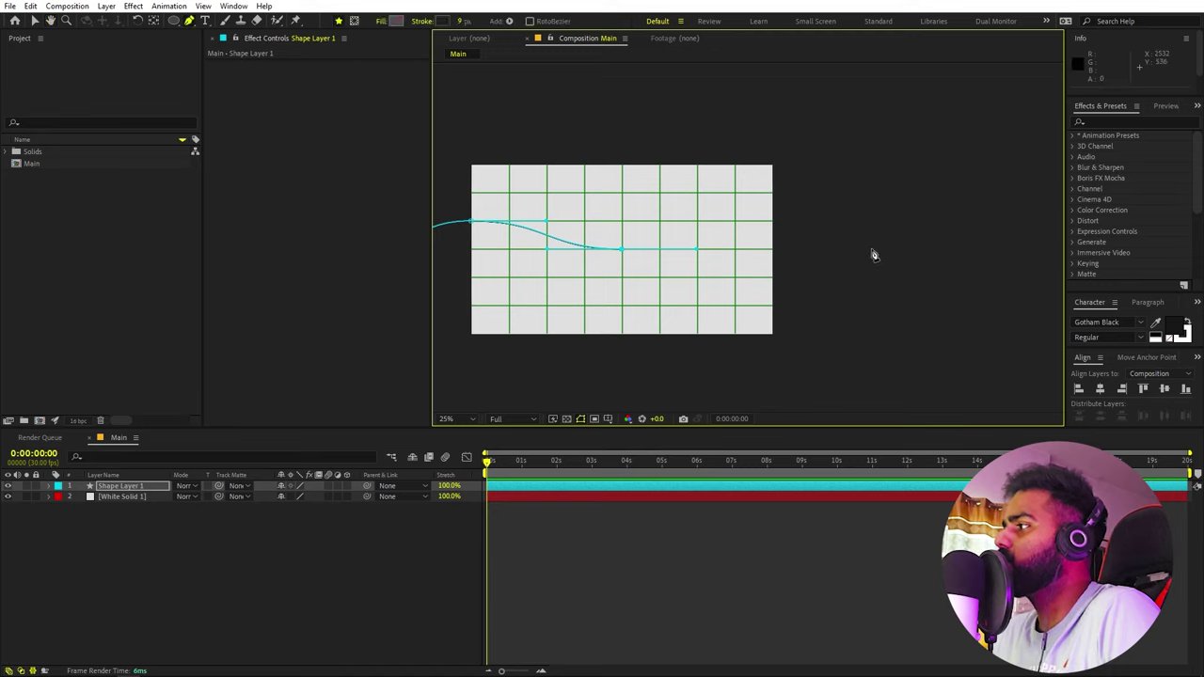
click(952, 250)
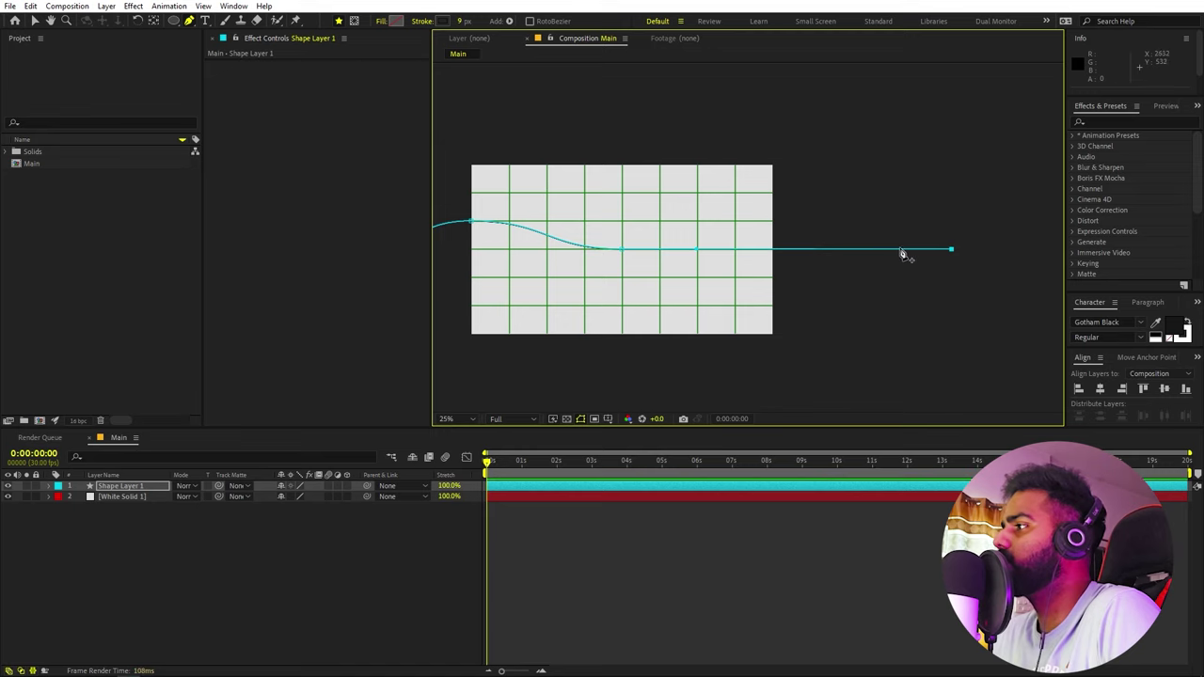
Hide the proportional grid overlay in the composition view.
scroll(564, 266, up, 3)
scroll(658, 249, down, 5)
scroll(743, 240, up, 2)
scroll(750, 241, up, 2)
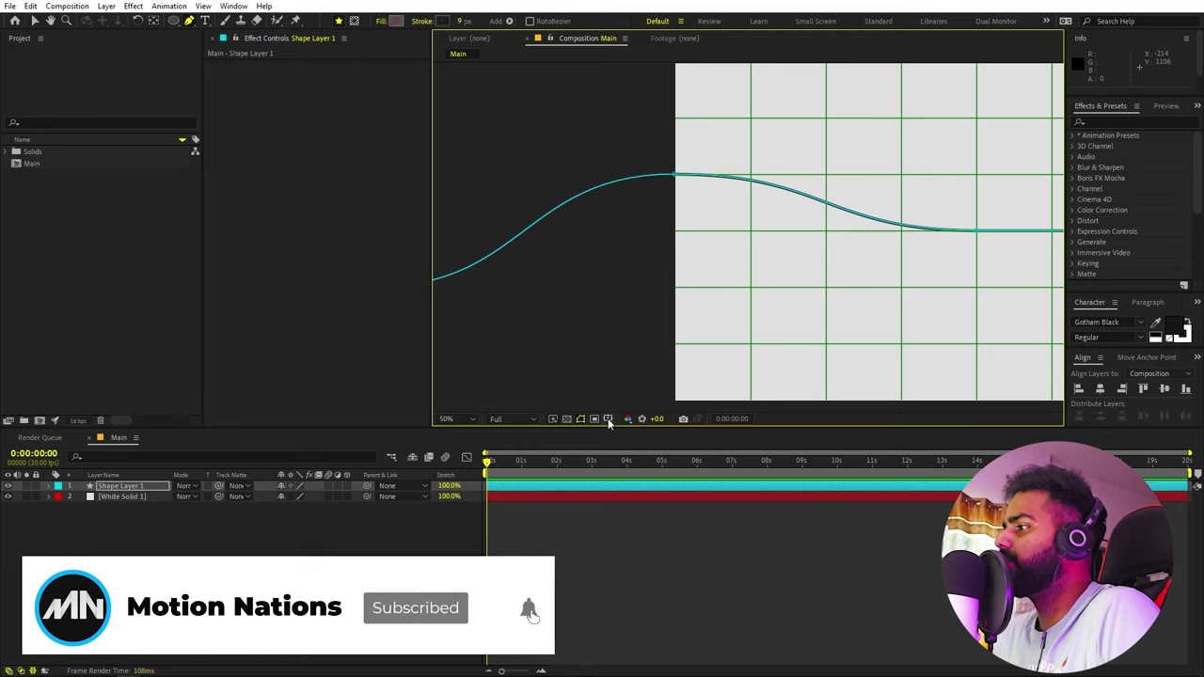
click(607, 418)
click(651, 447)
Move the wave shape layer horizontally right until its starting point sits on the composition's left edge.
click(125, 485)
key(v)
mouse_move(508, 233)
mouse_down()
mouse_move(669, 205)
mouse_move(715, 232)
mouse_move(1058, 231)
mouse_up()
drag(547, 231, 842, 231)
drag(842, 231, 747, 231)
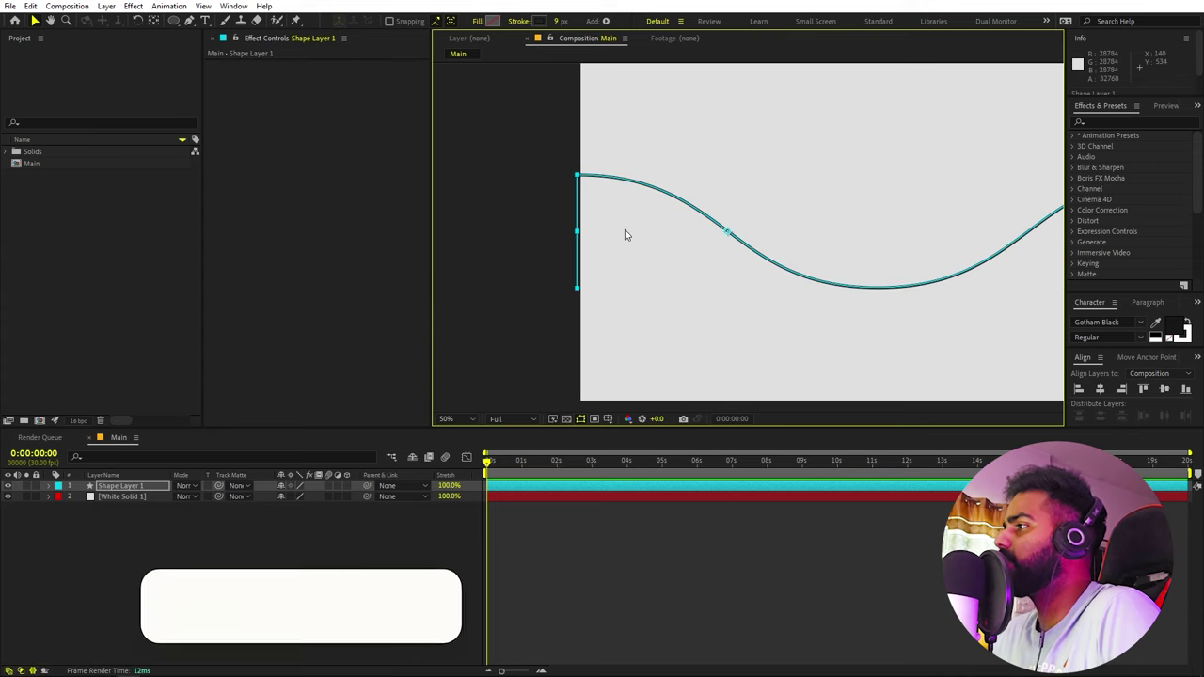
mouse_move(660, 205)
mouse_down()
mouse_move(676, 202)
mouse_move(662, 207)
mouse_up()
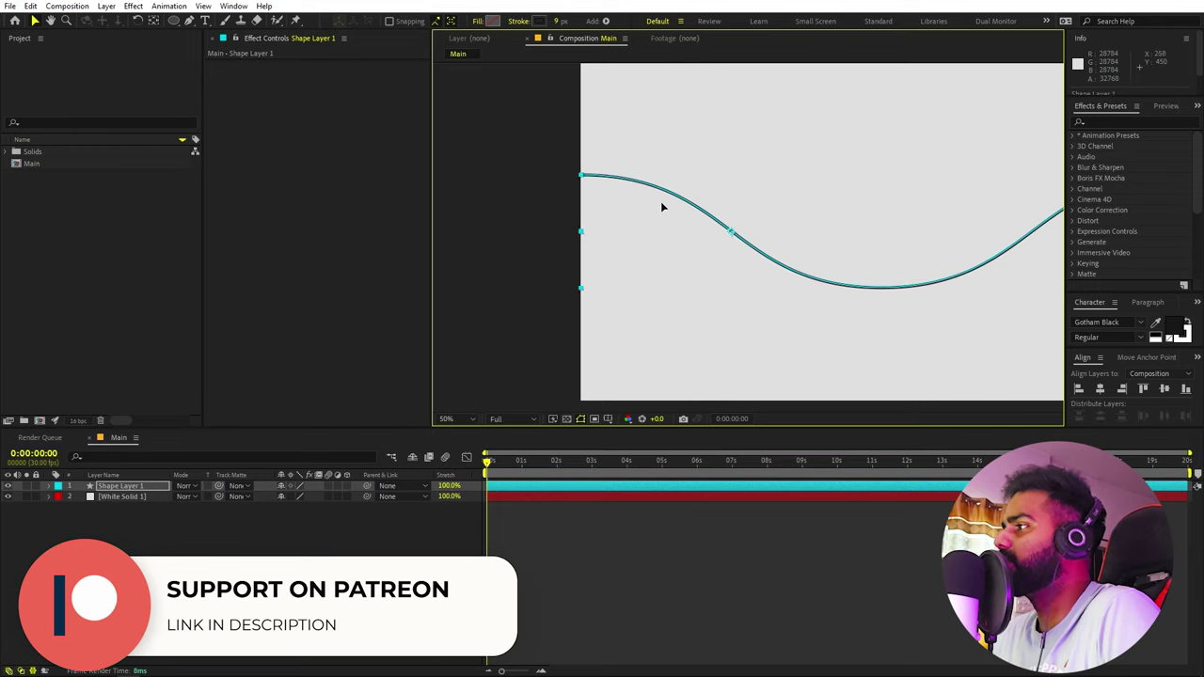
Draw a small circle on a new shape layer near the composition's centre, just above the wave's trough.
click(586, 533)
click(459, 417)
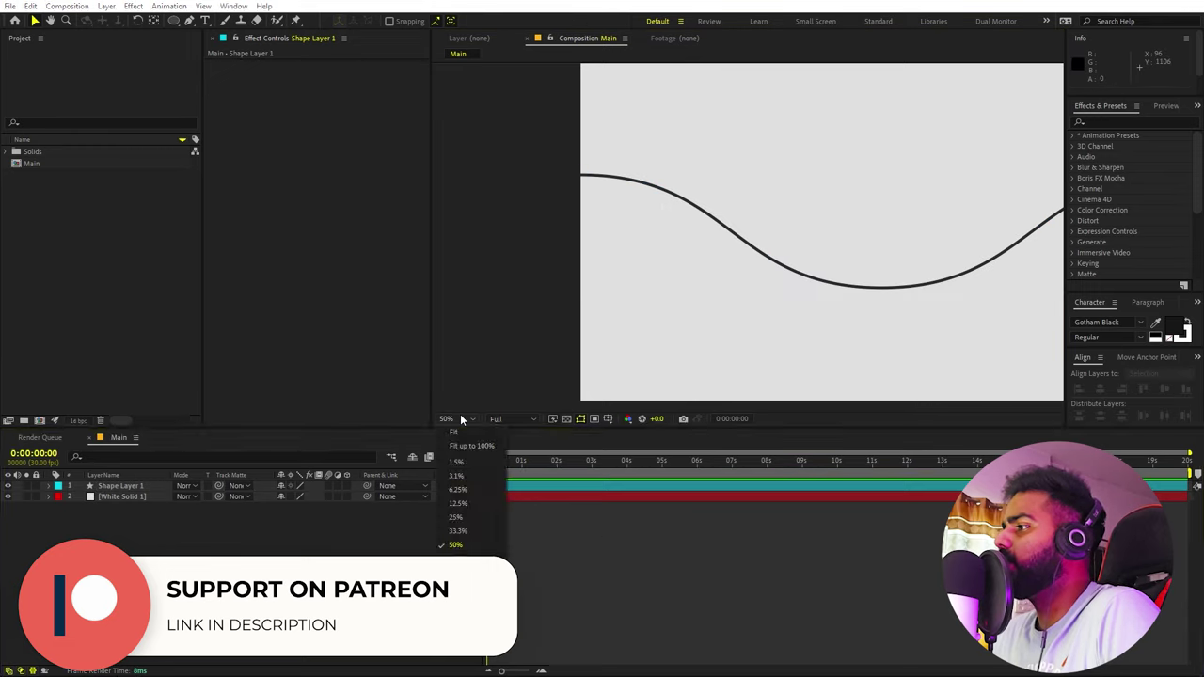
click(464, 440)
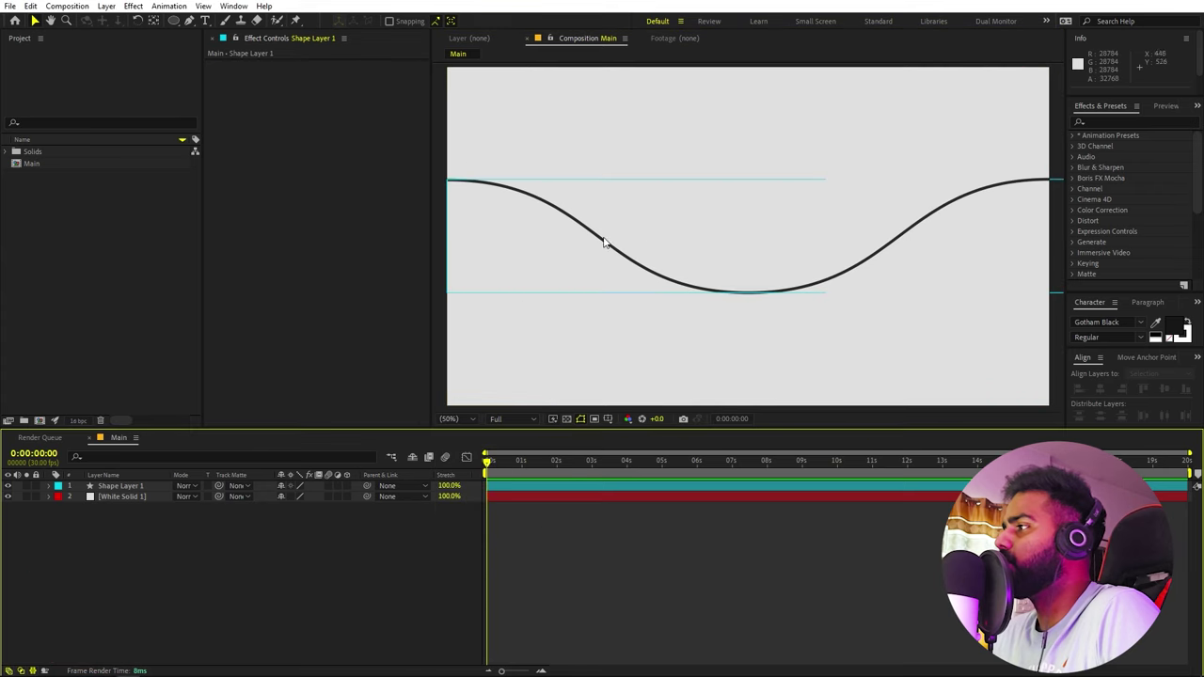
click(175, 20)
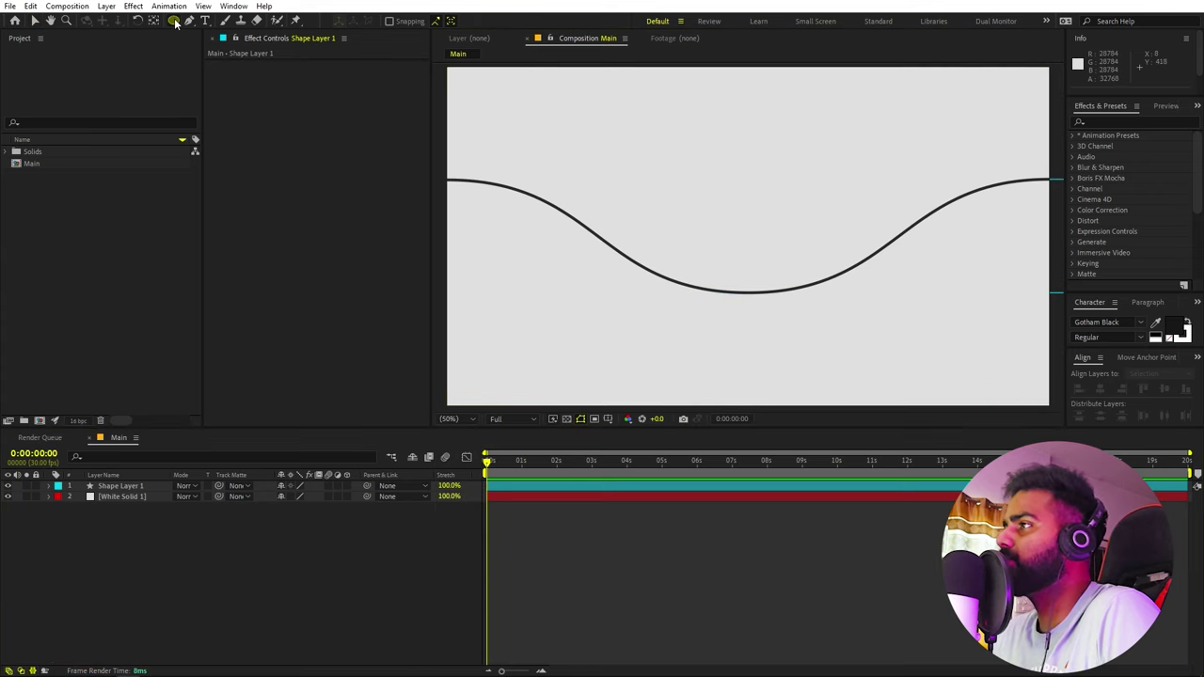
click(738, 231)
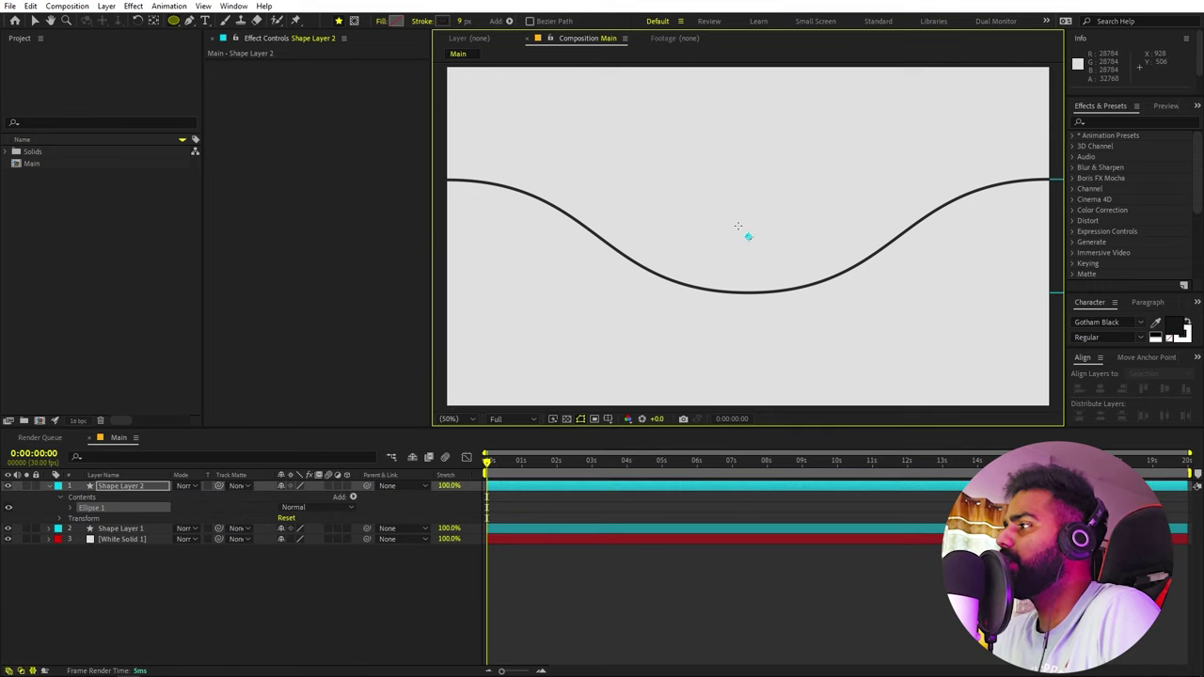
mouse_move(725, 213)
mouse_down()
mouse_move(711, 197)
mouse_move(729, 209)
mouse_up()
scroll(735, 219, up, 2)
key(space)
drag(740, 130, 804, 210)
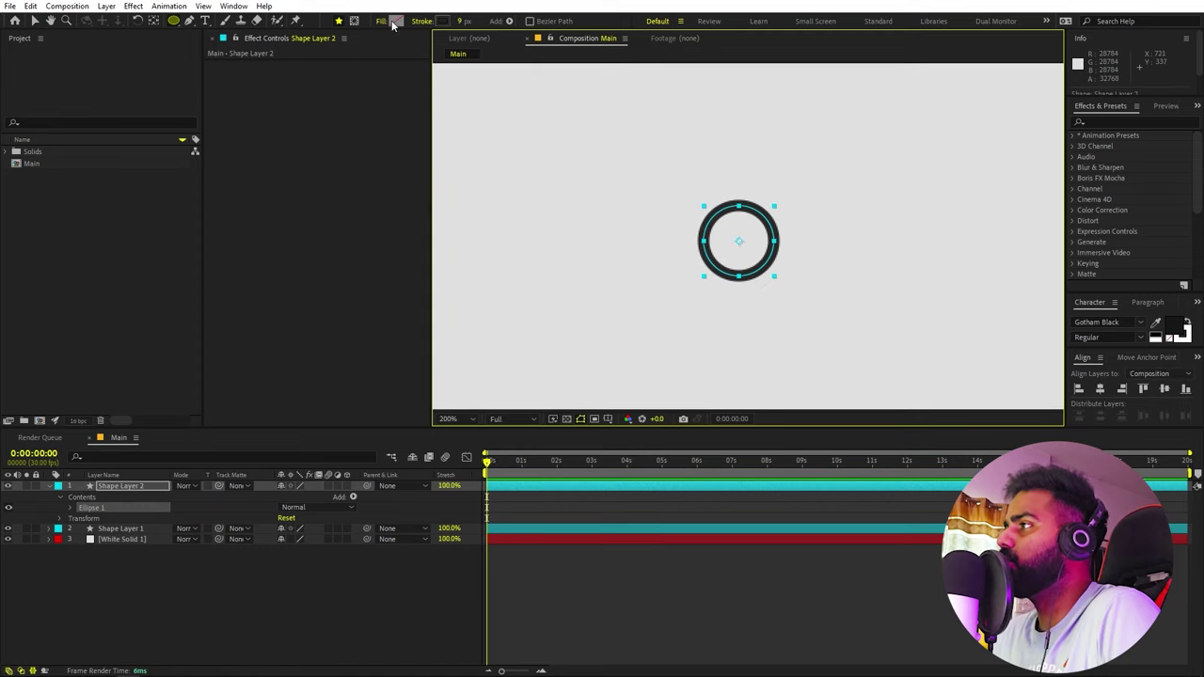
Give the circle a dark fill of #181818 and set its stroke width to 0 px.
click(396, 21)
drag(71, 361, 13, 461)
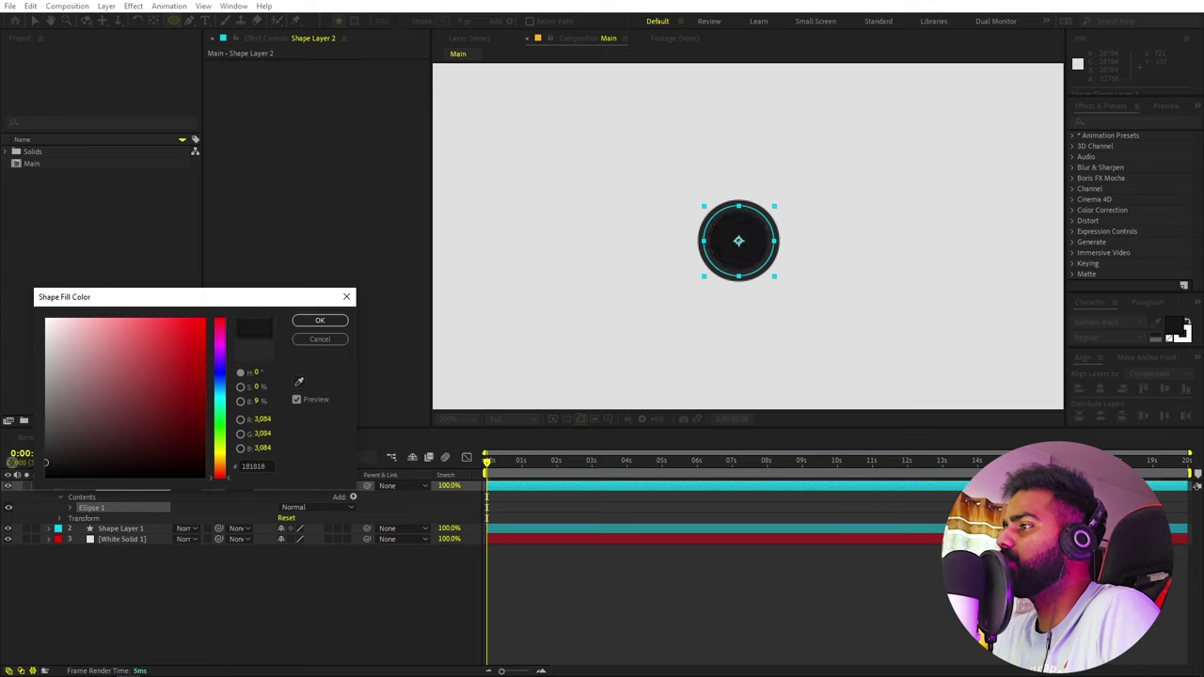
click(320, 320)
drag(461, 22, 316, 38)
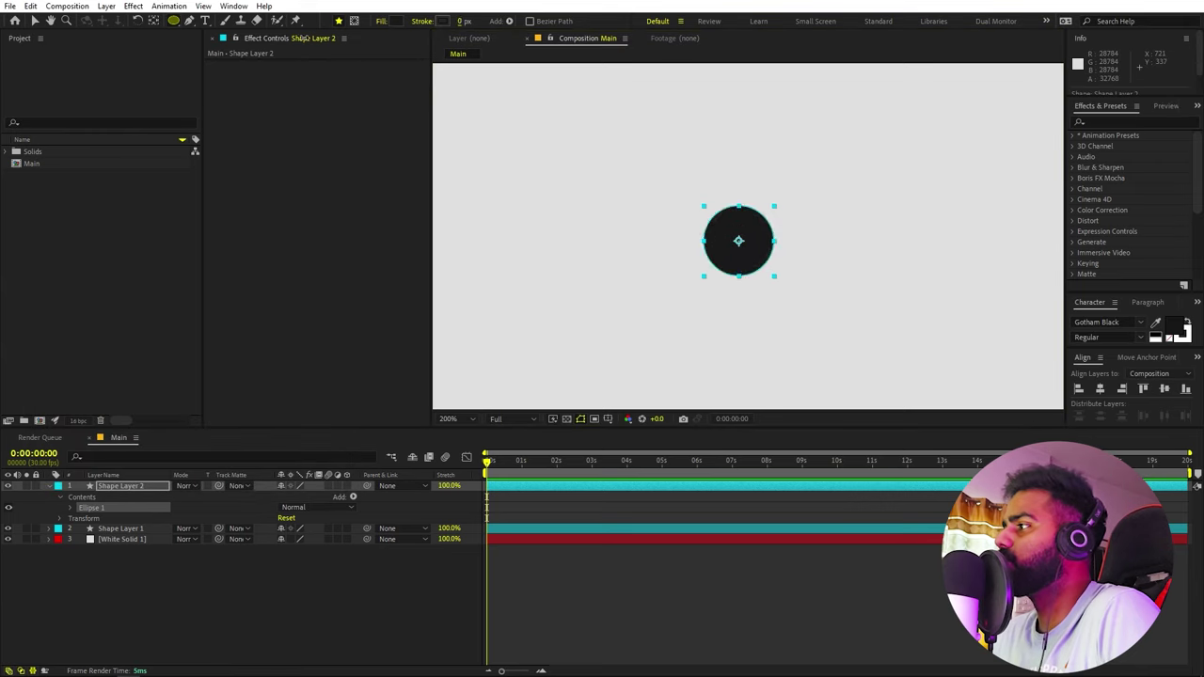
click(706, 595)
Scale the circle layer down to 79.8%.
scroll(802, 273, down, 2)
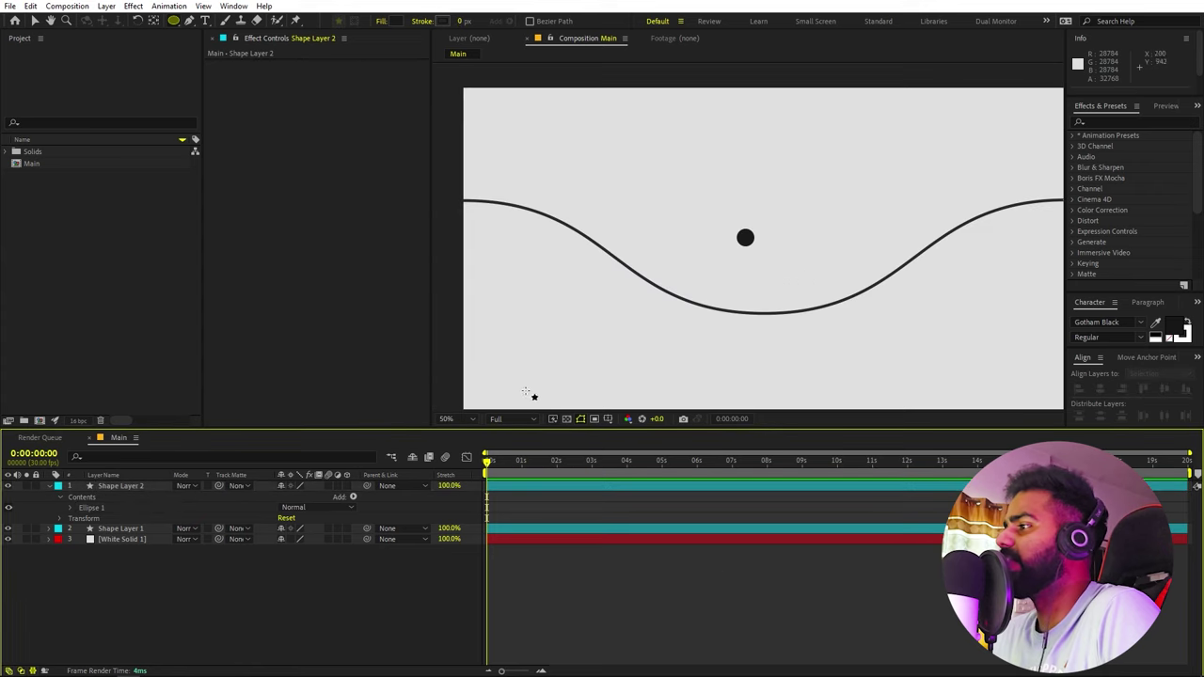
click(151, 484)
key(s)
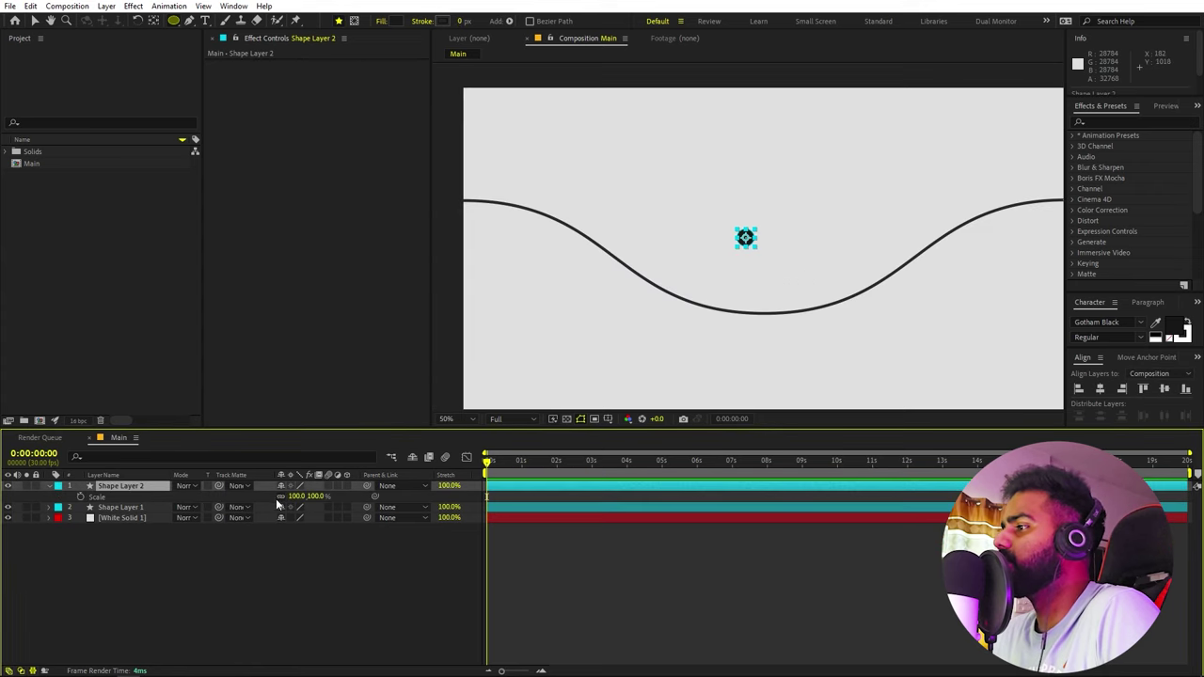
drag(302, 499, 245, 506)
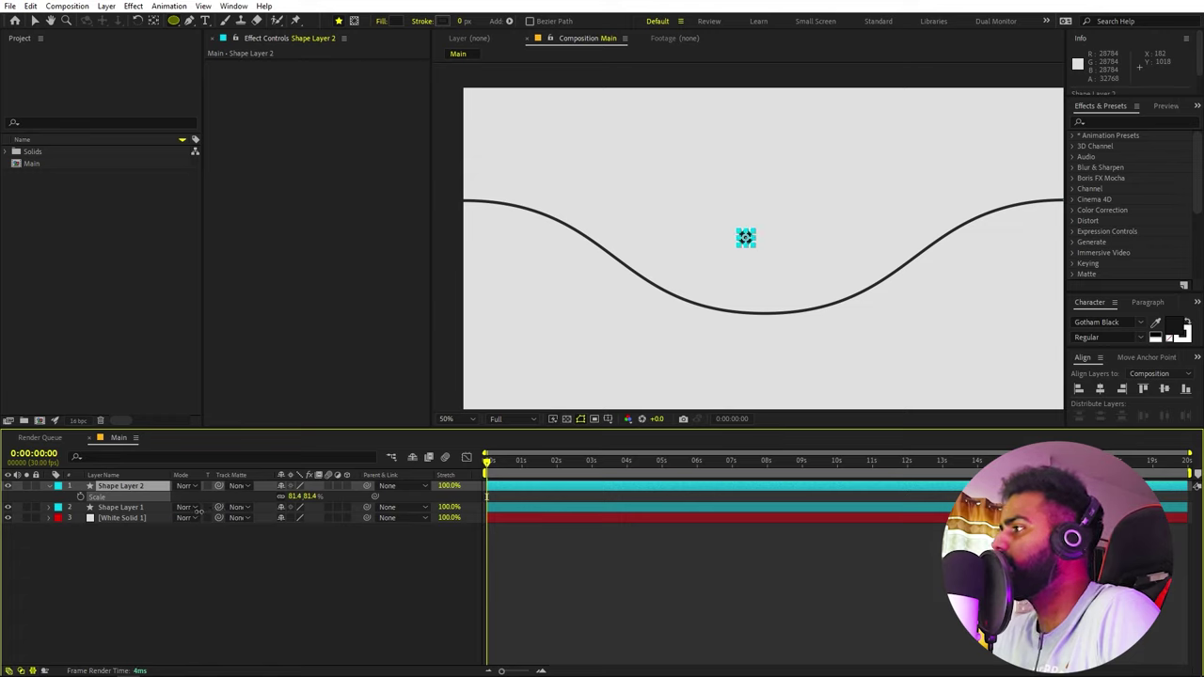
drag(191, 509, 186, 509)
click(868, 399)
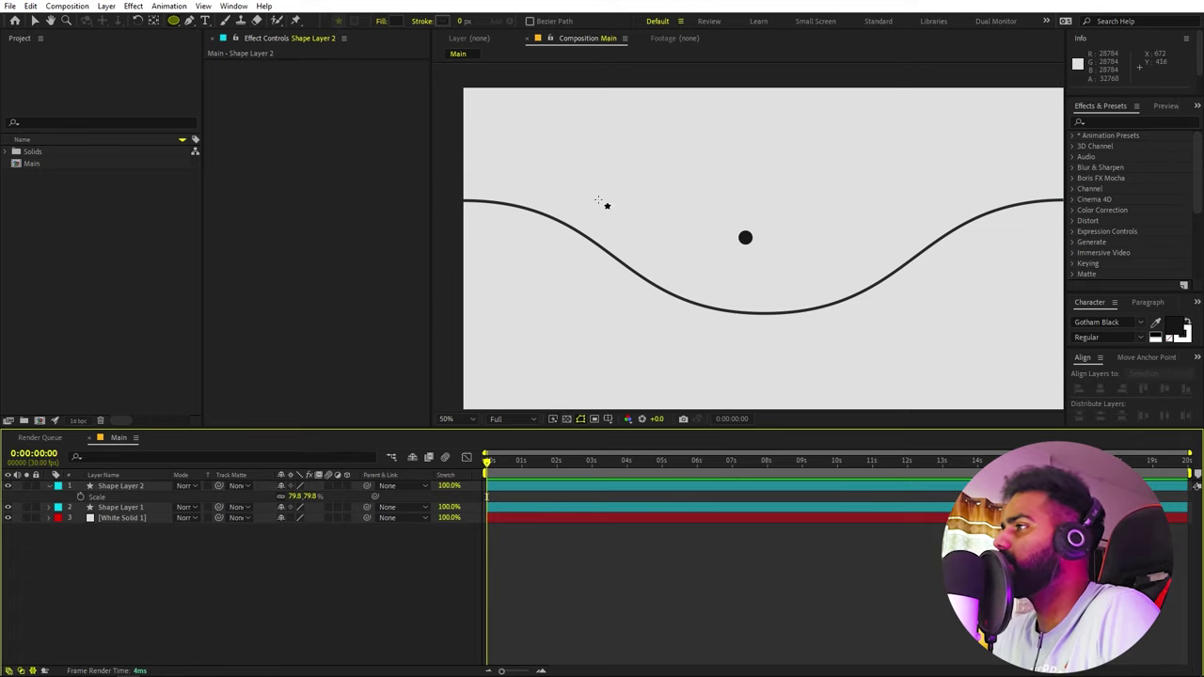
Rename the wave shape layer as Path.
click(37, 23)
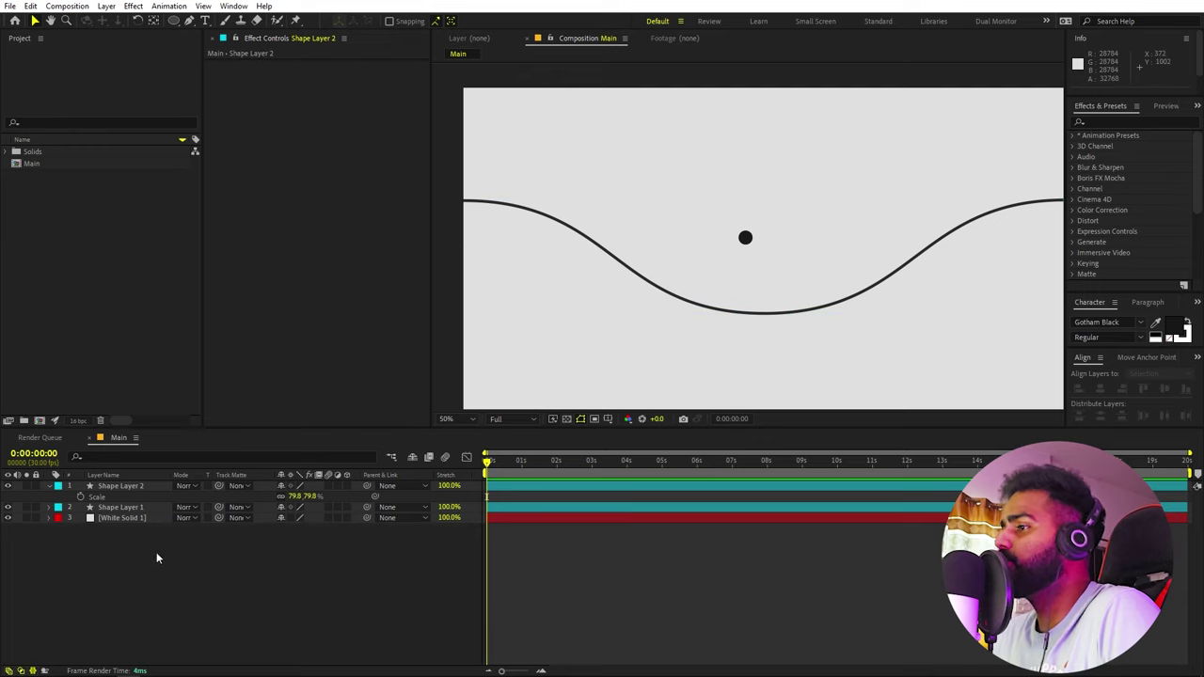
click(120, 508)
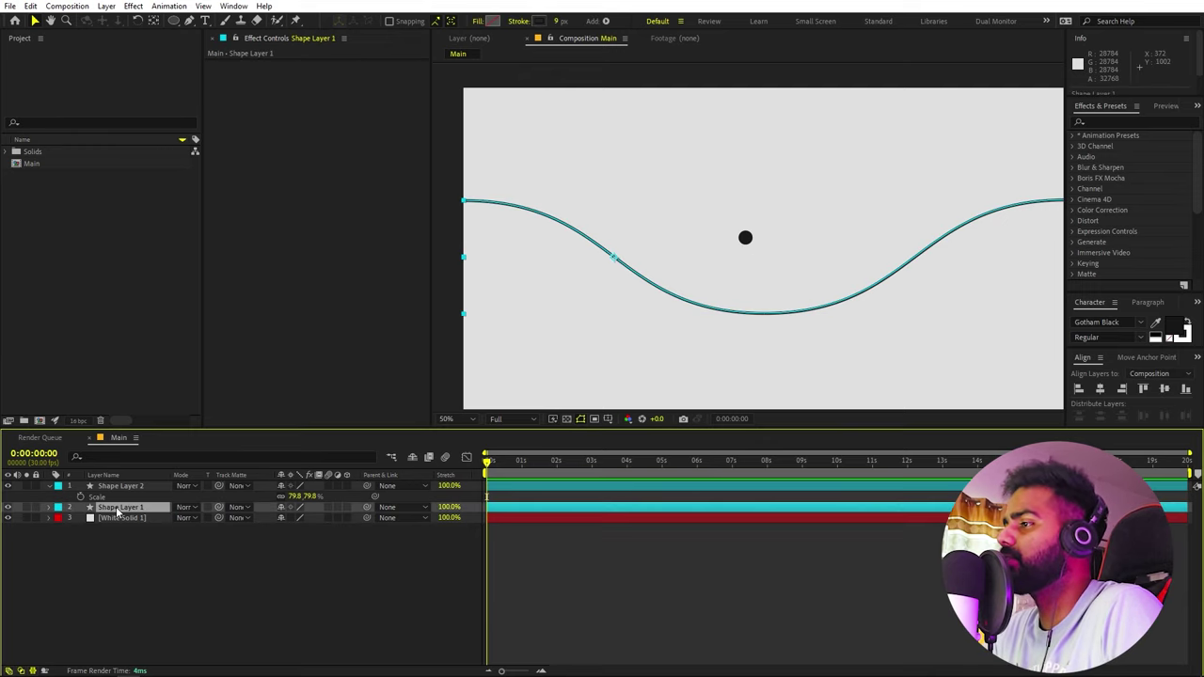
key(Return)
text(Path)
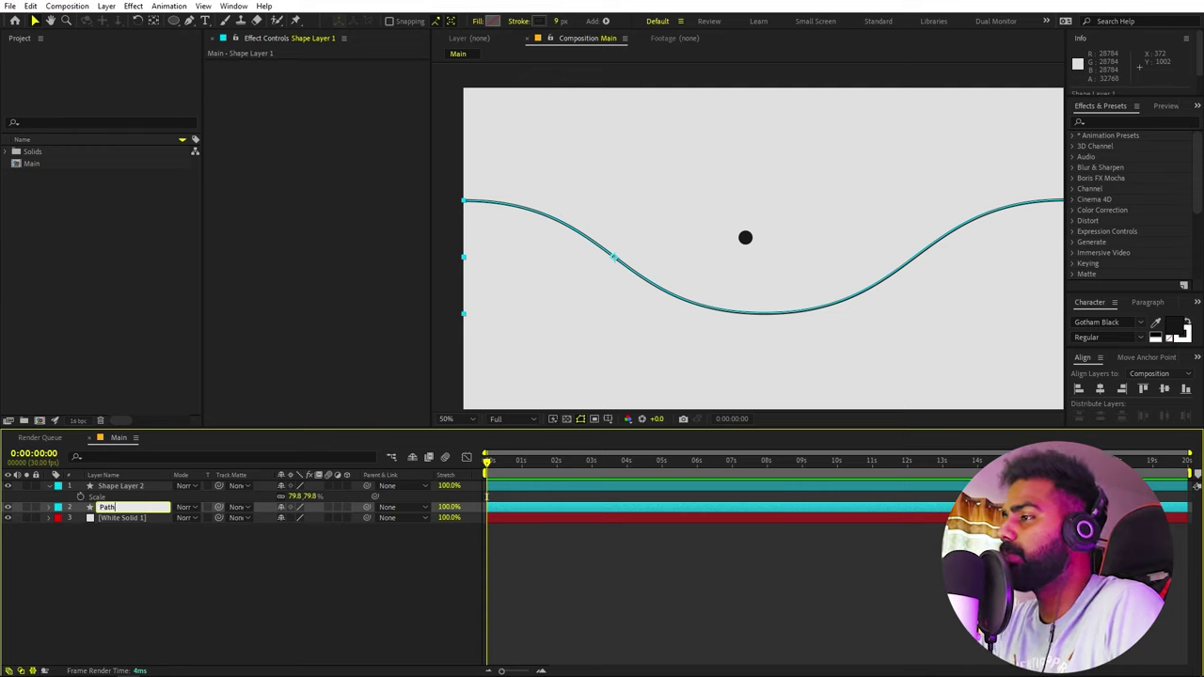
key(Return)
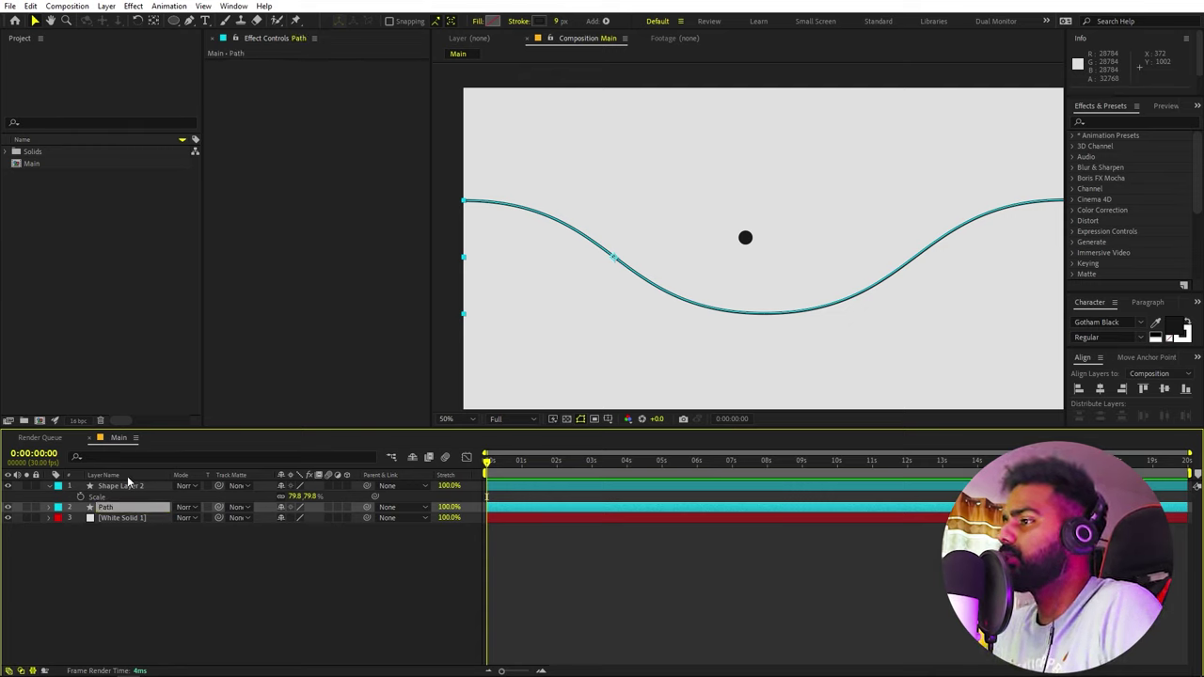
Rename the circle layer as Ball.
click(129, 482)
key(Return)
text(B)
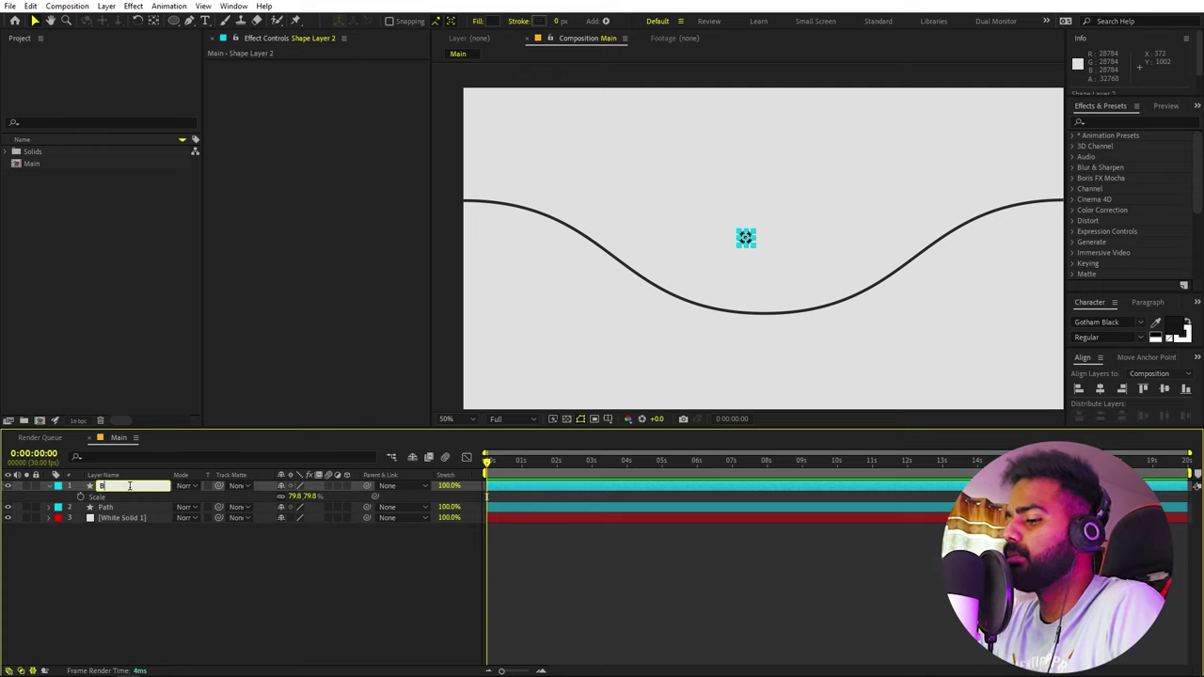
key(Return)
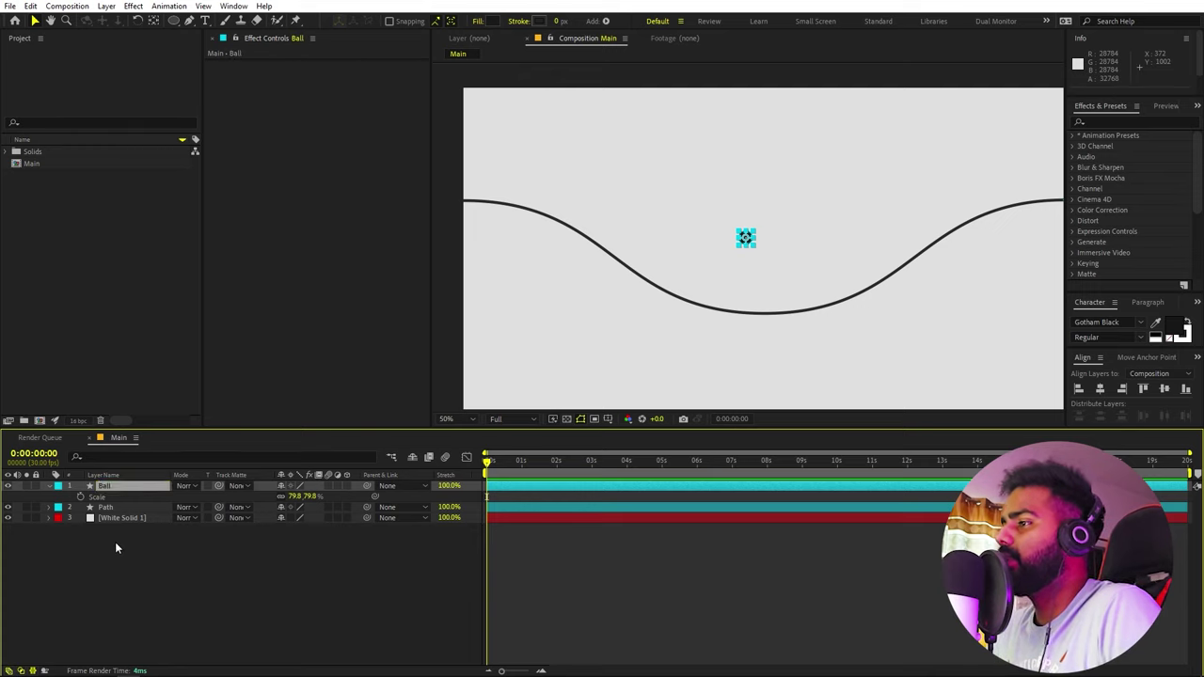
click(123, 530)
Find the wave's path property on the Path layer and set a keyframe for it at 0:00:00:00.
click(117, 506)
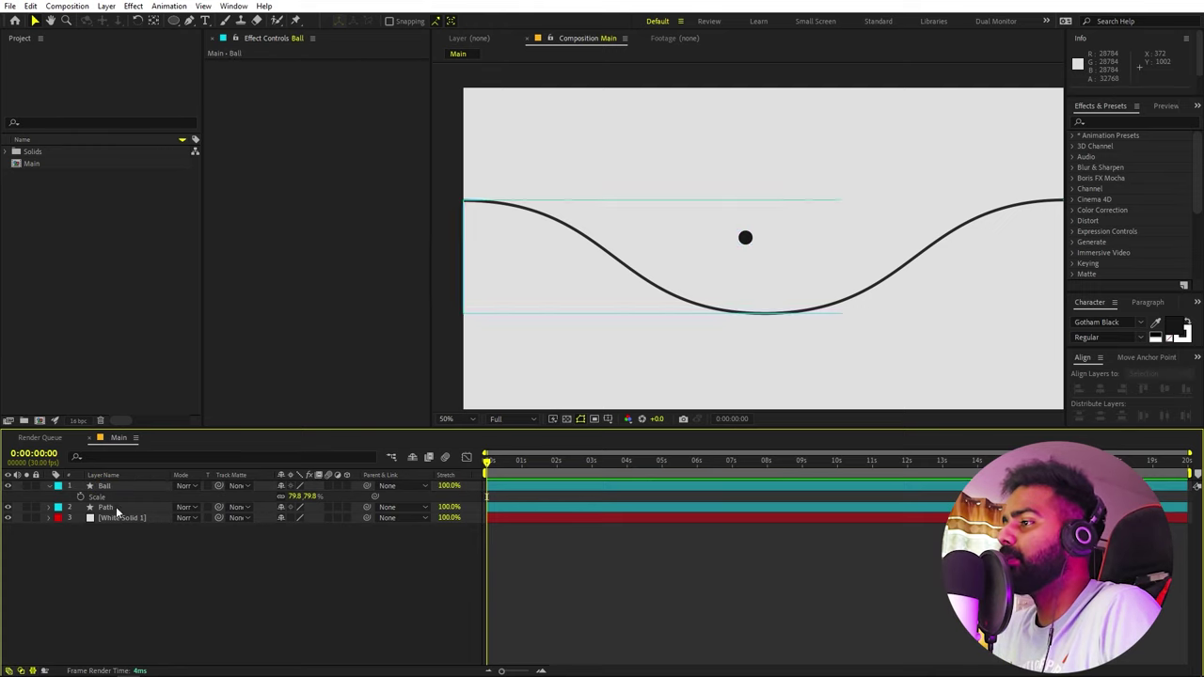
click(115, 456)
text(path)
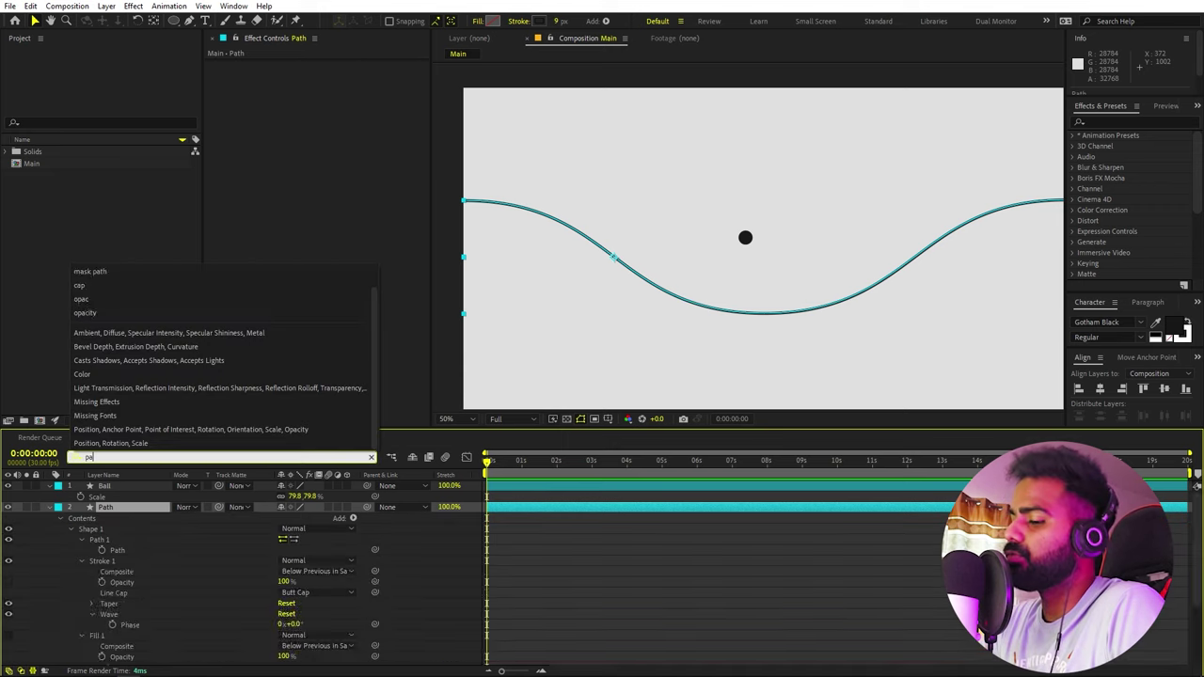
click(117, 551)
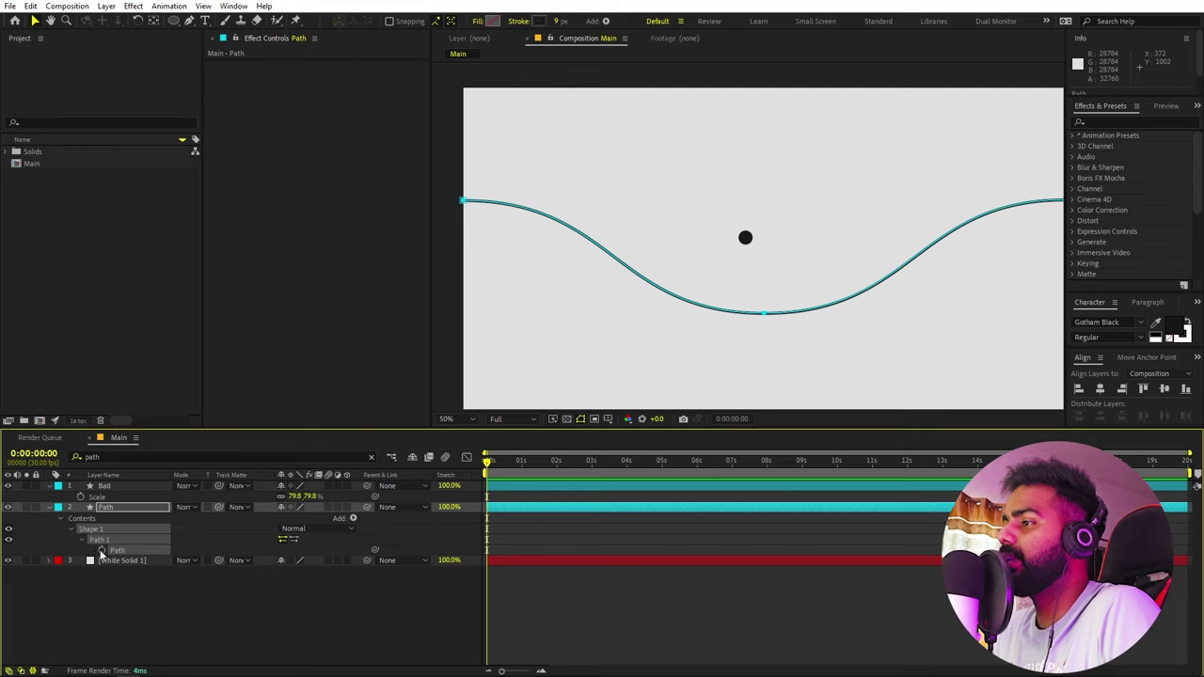
Copy the wave's path keyframe and paste it onto the Ball layer's Position as motion keyframes.
click(111, 486)
key(p)
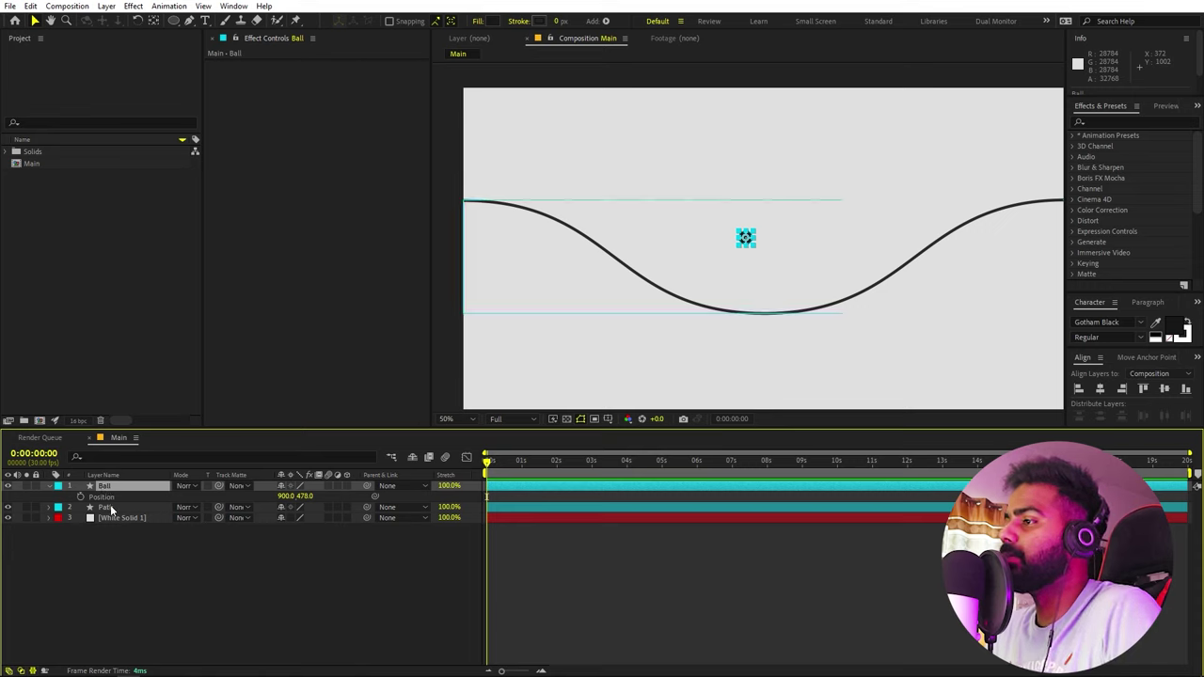
click(110, 508)
key(u)
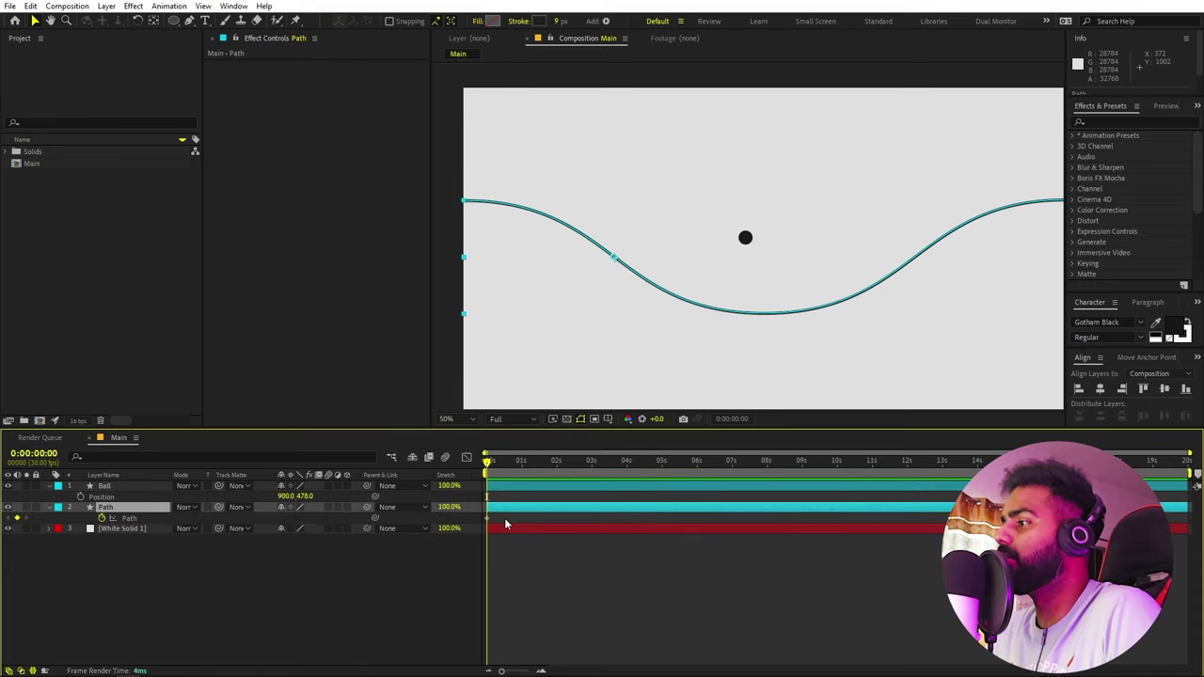
drag(506, 518, 484, 520)
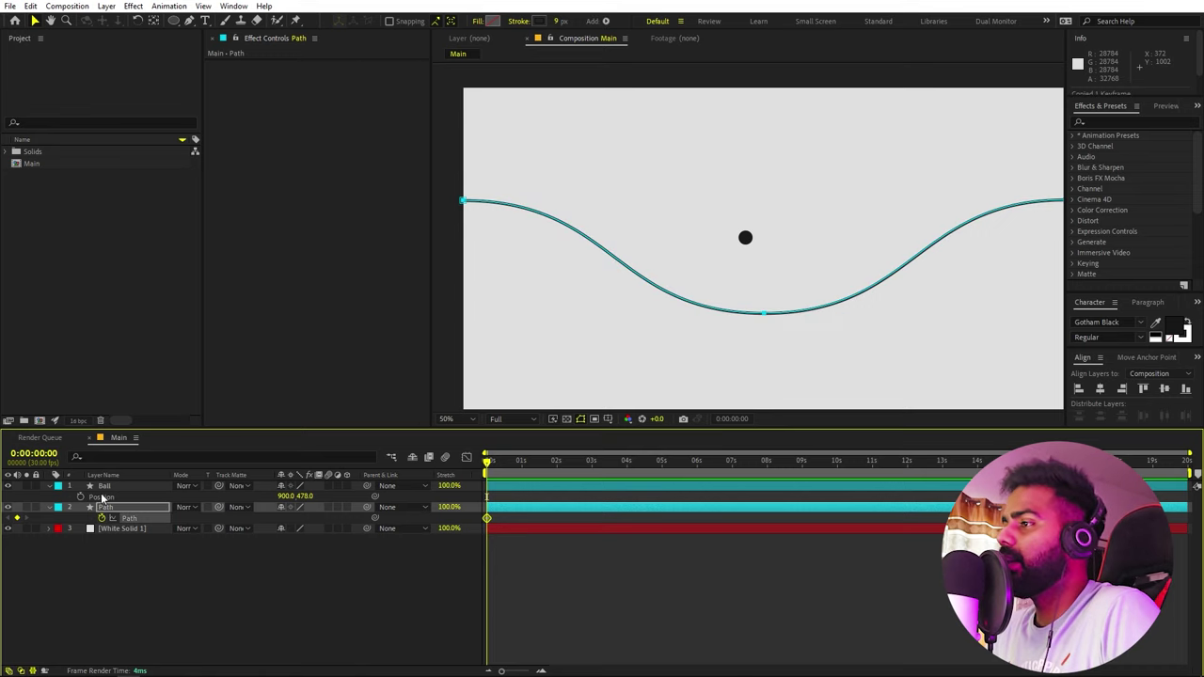
click(103, 499)
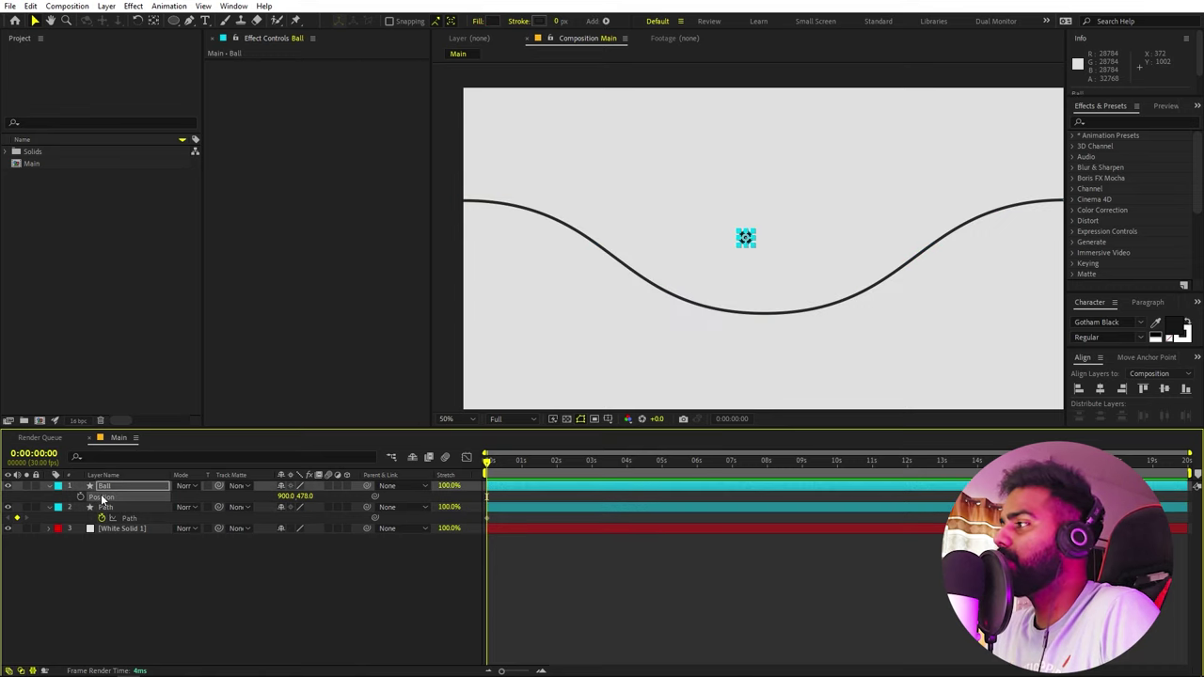
key(ctrl+v)
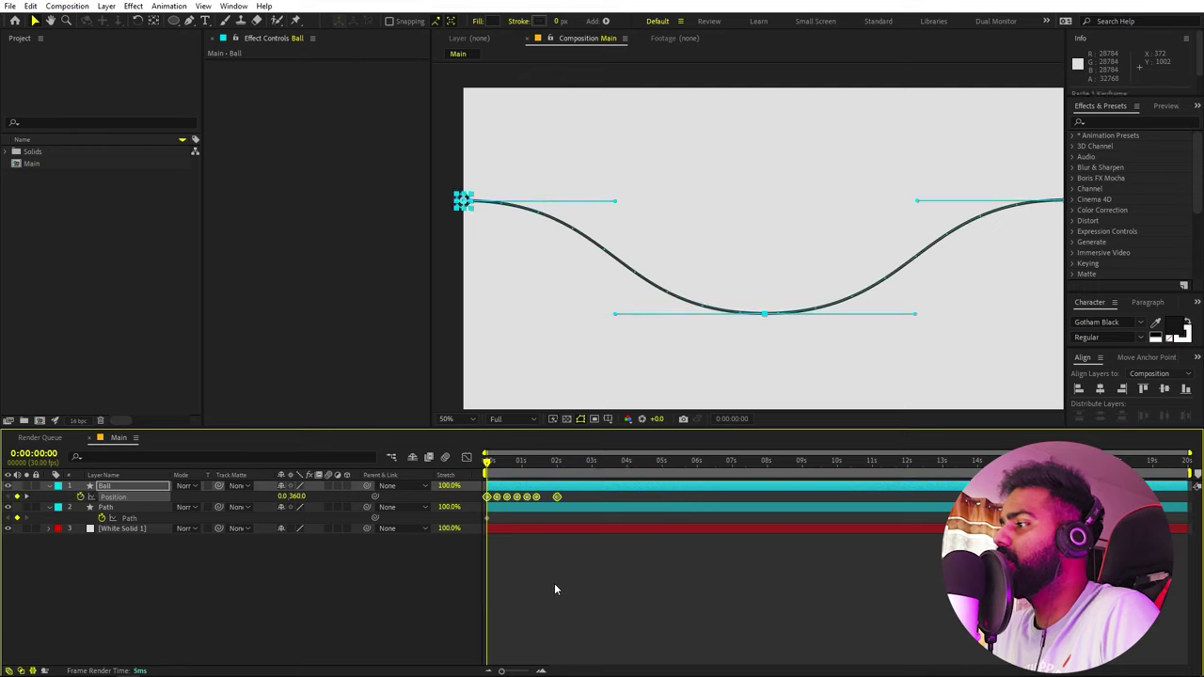
click(555, 590)
Check up close how the ball sits on the wave line at frame 4.
mouse_move(487, 461)
mouse_down()
mouse_move(512, 466)
mouse_move(484, 475)
mouse_move(538, 477)
mouse_move(475, 482)
mouse_move(492, 481)
mouse_up()
scroll(567, 335, up, 2)
drag(551, 288, 675, 262)
drag(512, 260, 795, 271)
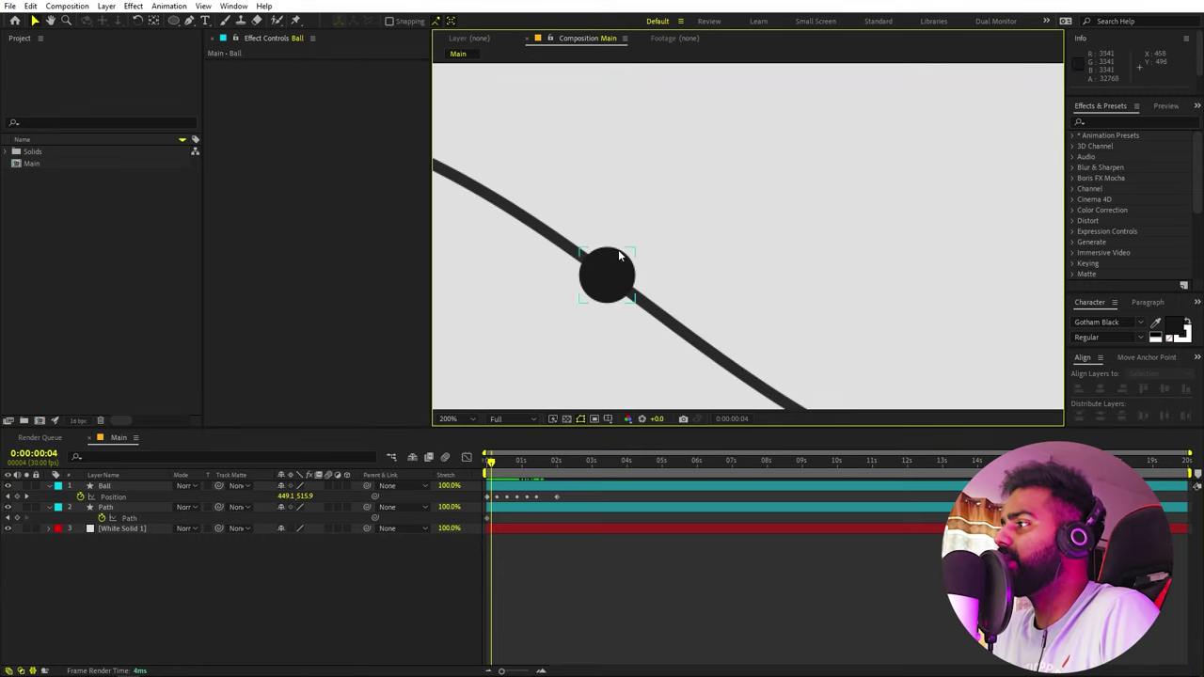
Select all of the Ball's Position keyframes at 0:00:00:00 and raise the motion path to Y 335 so the ball rests on top of the line.
drag(508, 479, 424, 478)
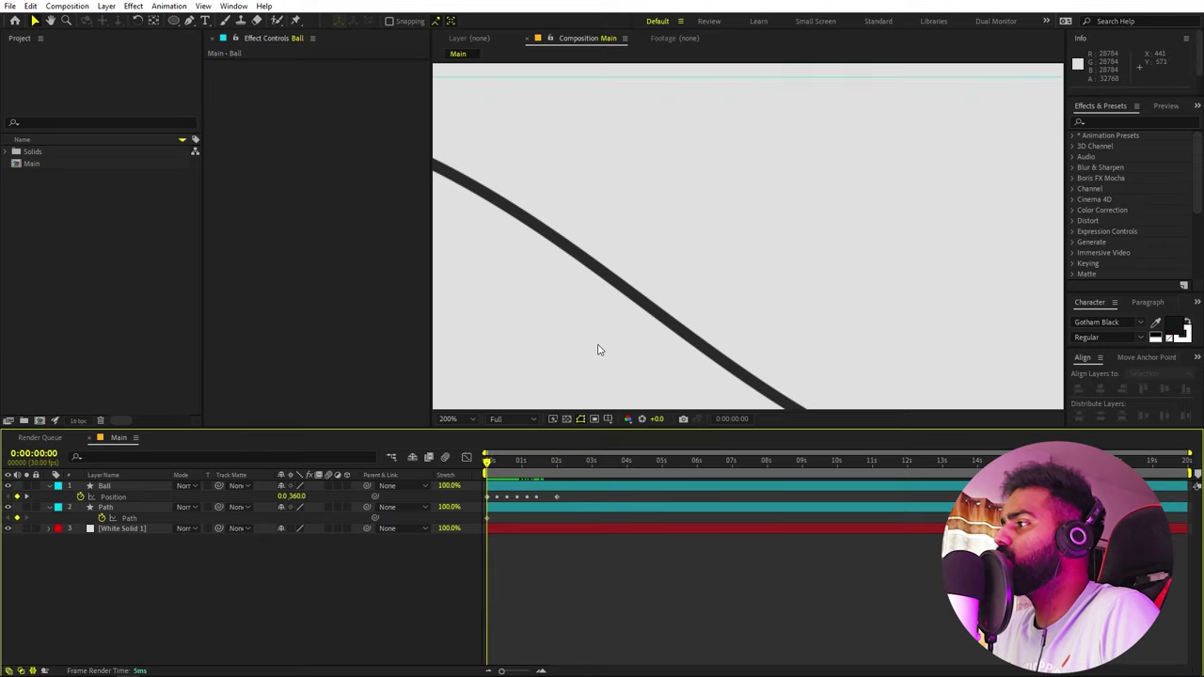
scroll(597, 350, down, 4)
drag(634, 288, 565, 282)
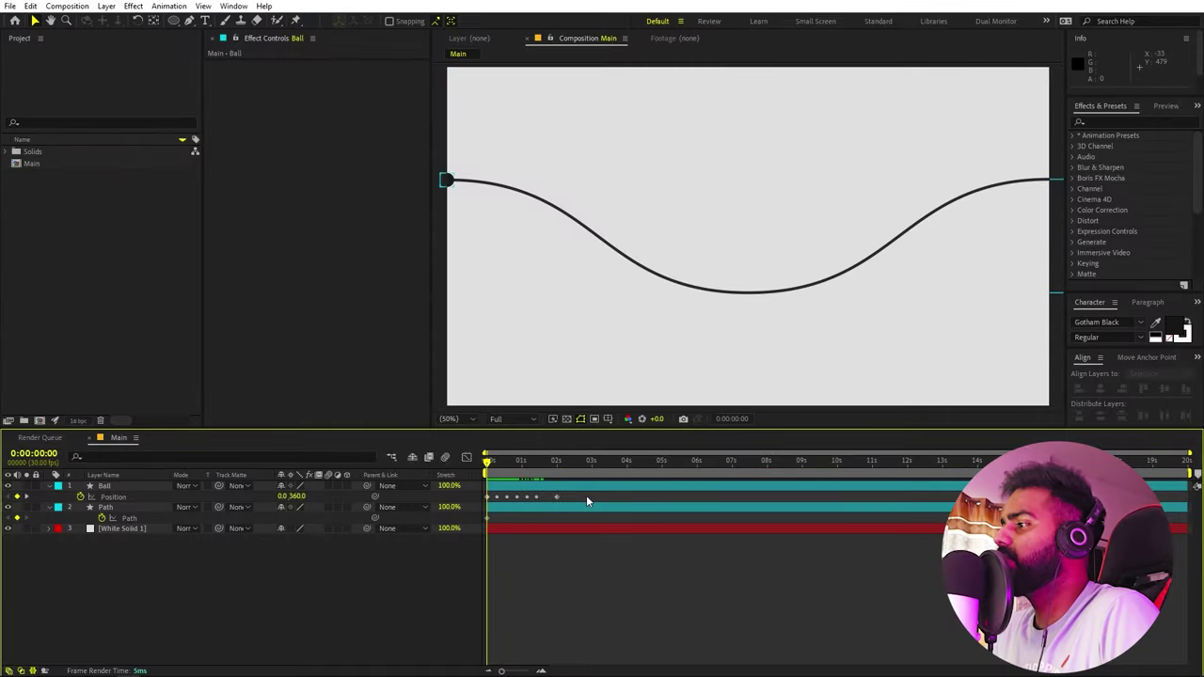
drag(586, 495, 457, 500)
scroll(518, 150, up, 2)
key(space)
drag(517, 150, 714, 278)
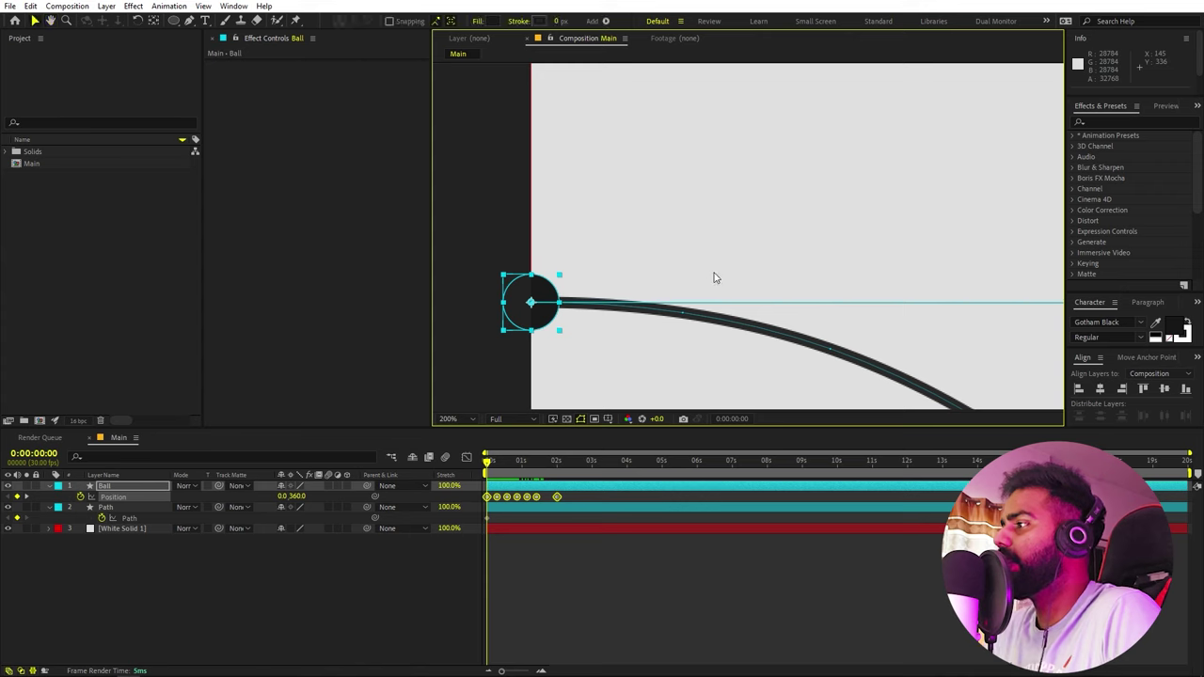
key(shift+Up)
key(shift+Up)
key(shift+Up)
key(shift+Up)
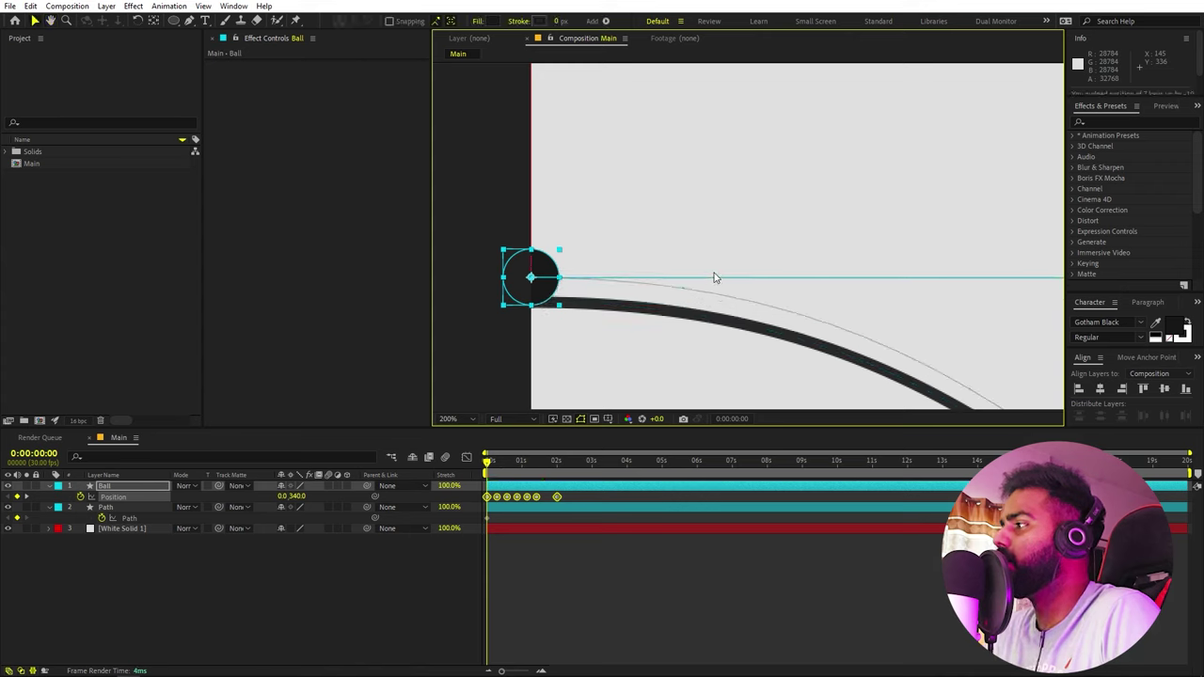
key(Up)
key(Up)
key(Up)
key(Up)
key(Up)
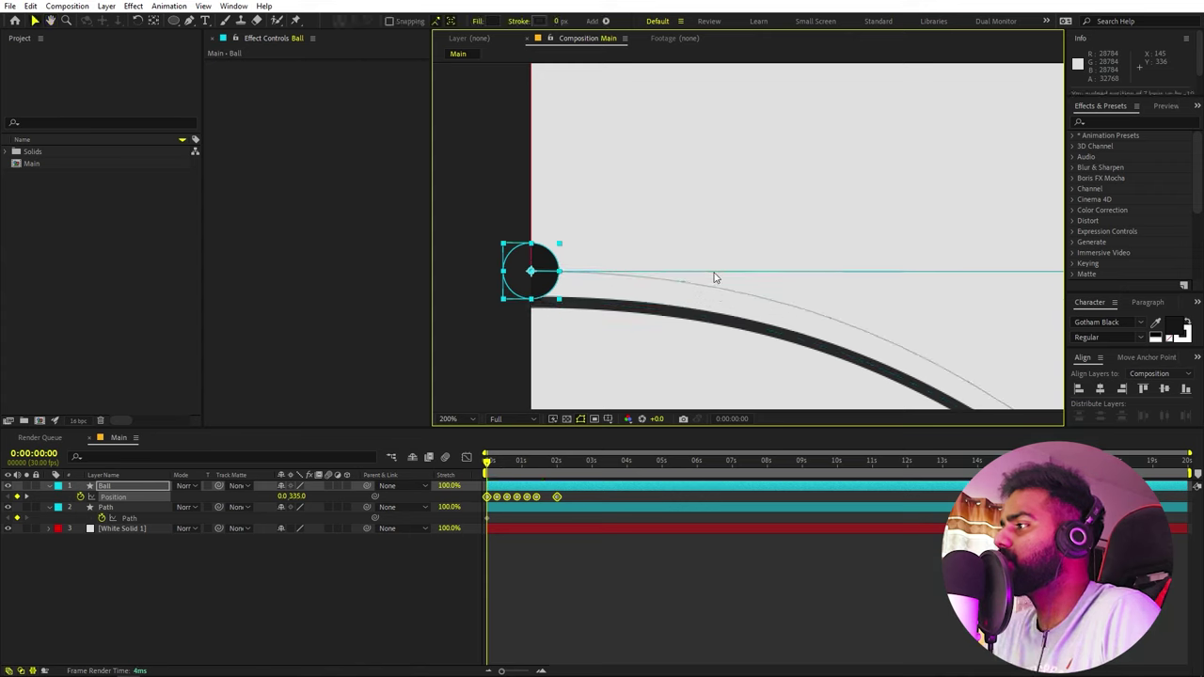
Examine how the raised motion path runs relative to the wave line across the frame.
scroll(732, 297, down, 1)
drag(808, 298, 588, 223)
drag(861, 310, 679, 260)
drag(1060, 265, 771, 328)
scroll(829, 300, down, 1)
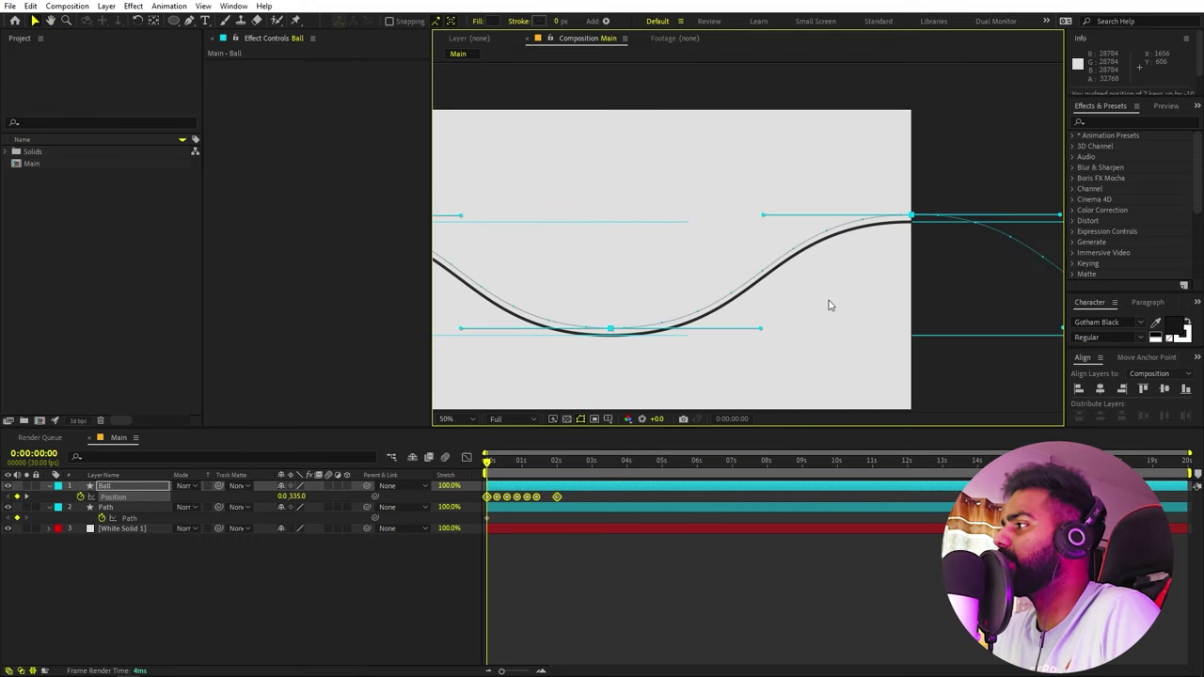
click(747, 292)
drag(706, 280, 890, 294)
key(ctrl+z)
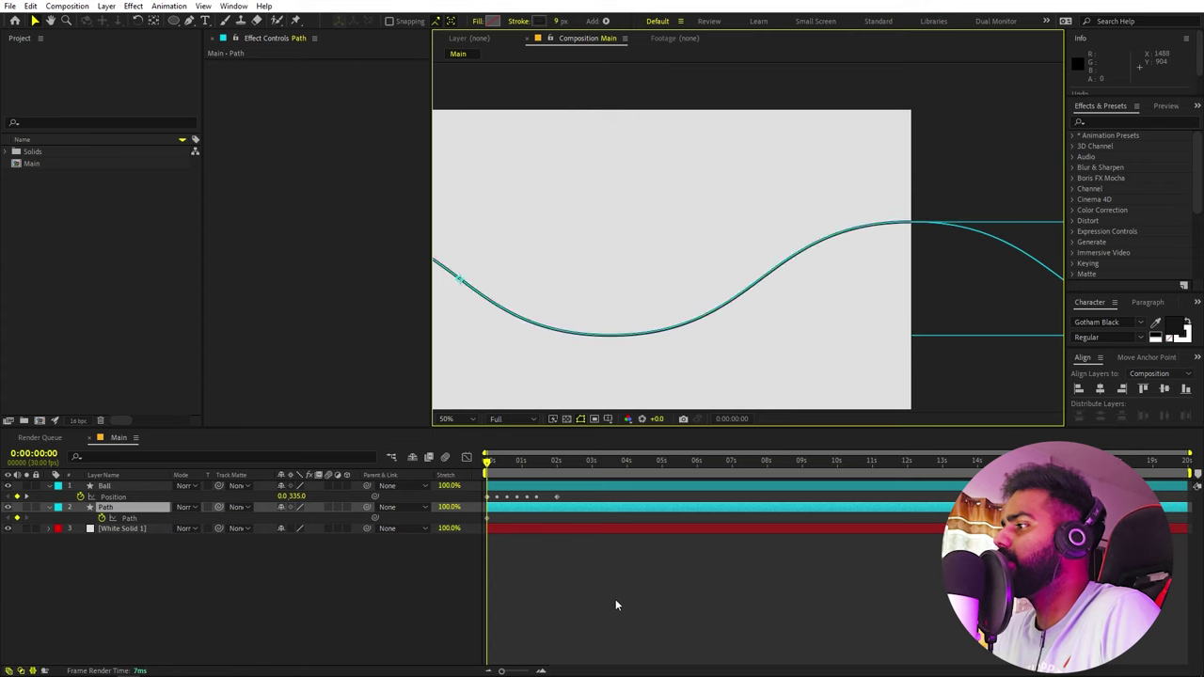
Preview the ball's movement along the wave with the whole composition in view.
click(615, 599)
drag(565, 266, 780, 234)
key(space)
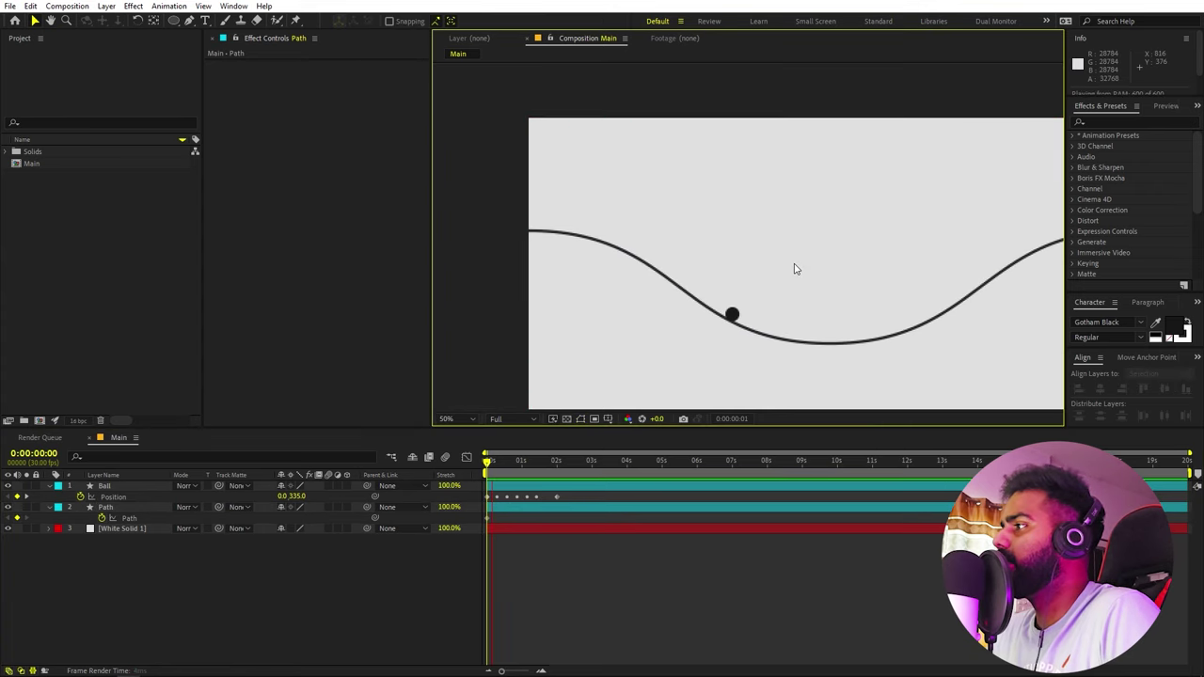
key(space)
key(comma)
drag(954, 255, 846, 259)
key(shift+slash)
click(564, 570)
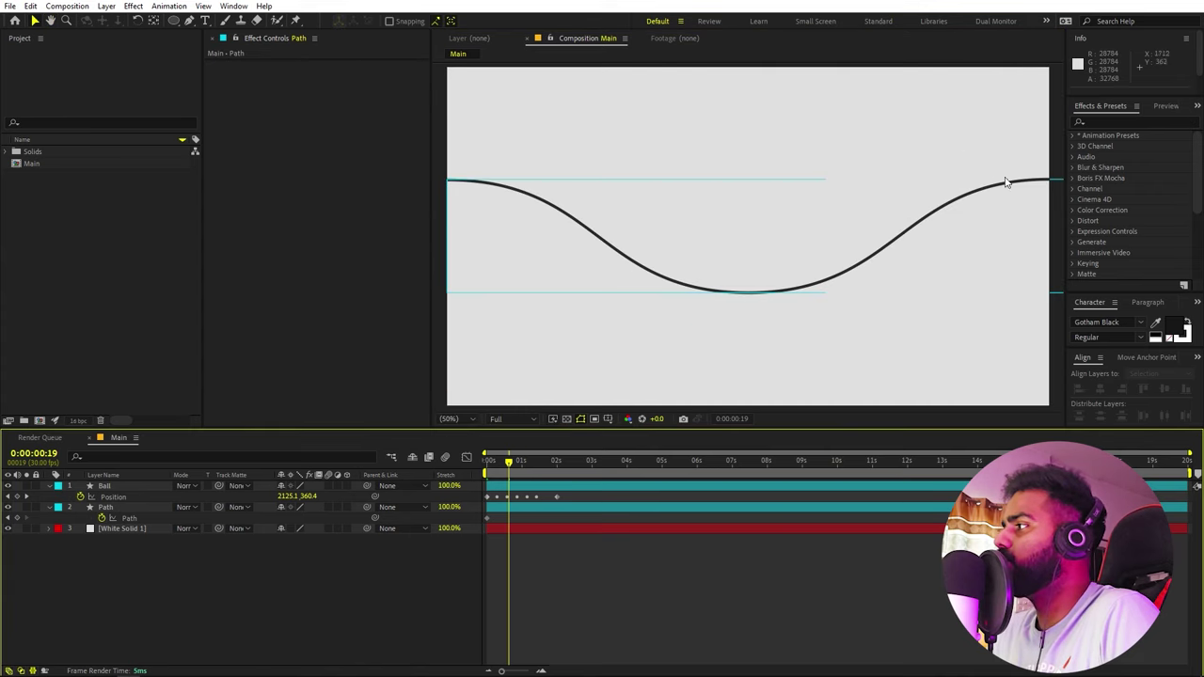
Create a Two-Node Camera layer with the 50mm preset.
right_click(169, 618)
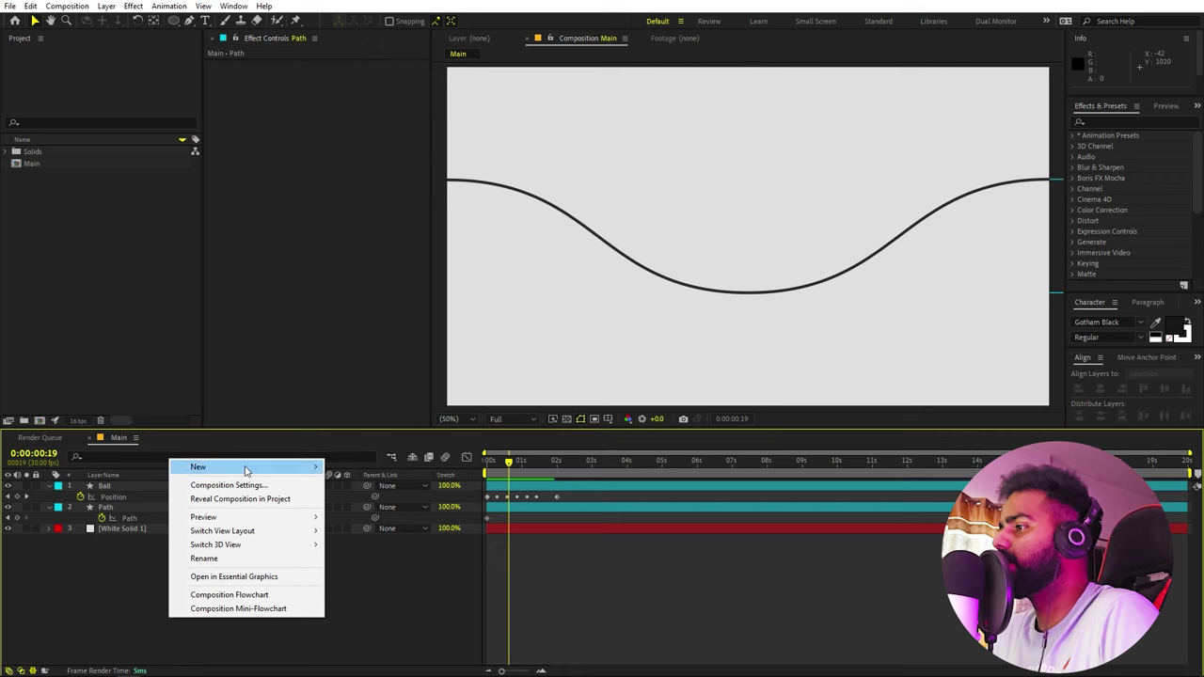
mouse_move(283, 466)
click(378, 528)
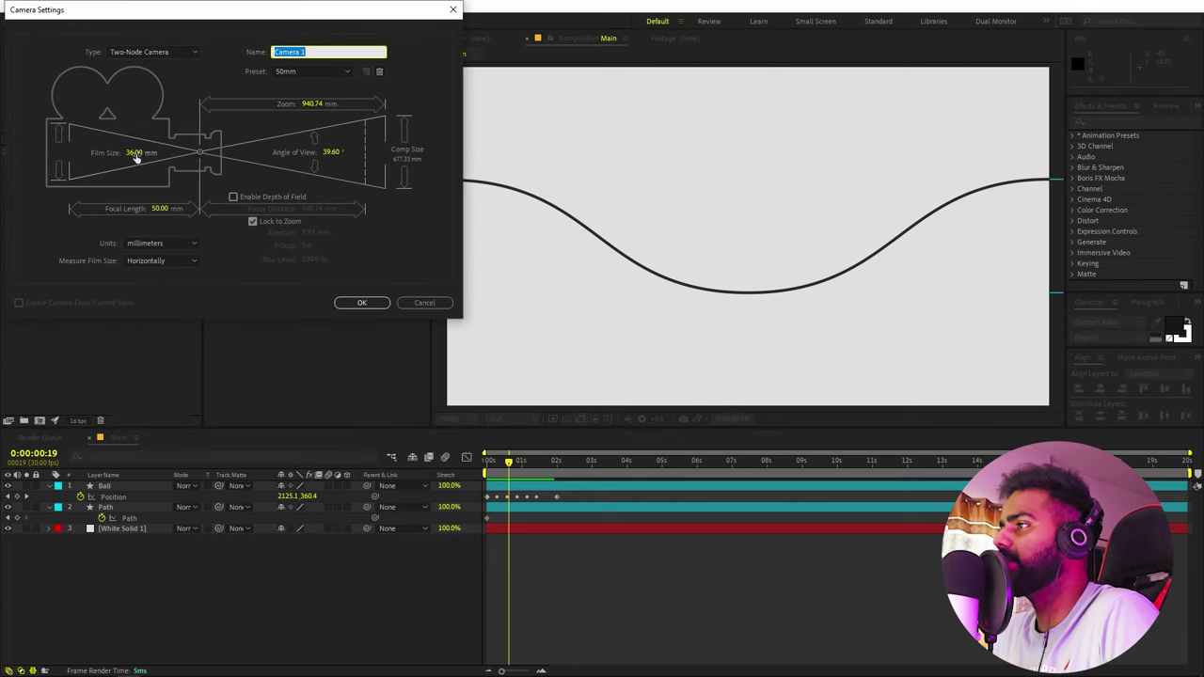
click(363, 303)
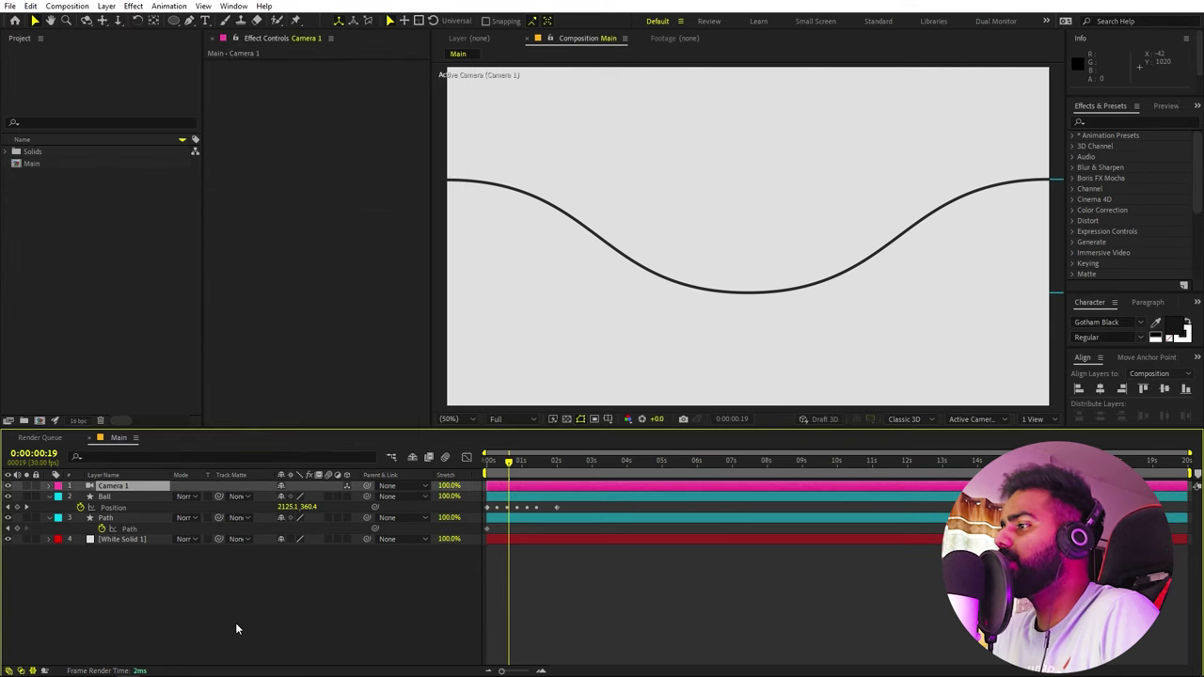
Add a null object and make the null, Ball and Path layers 3D.
right_click(236, 628)
mouse_move(287, 472)
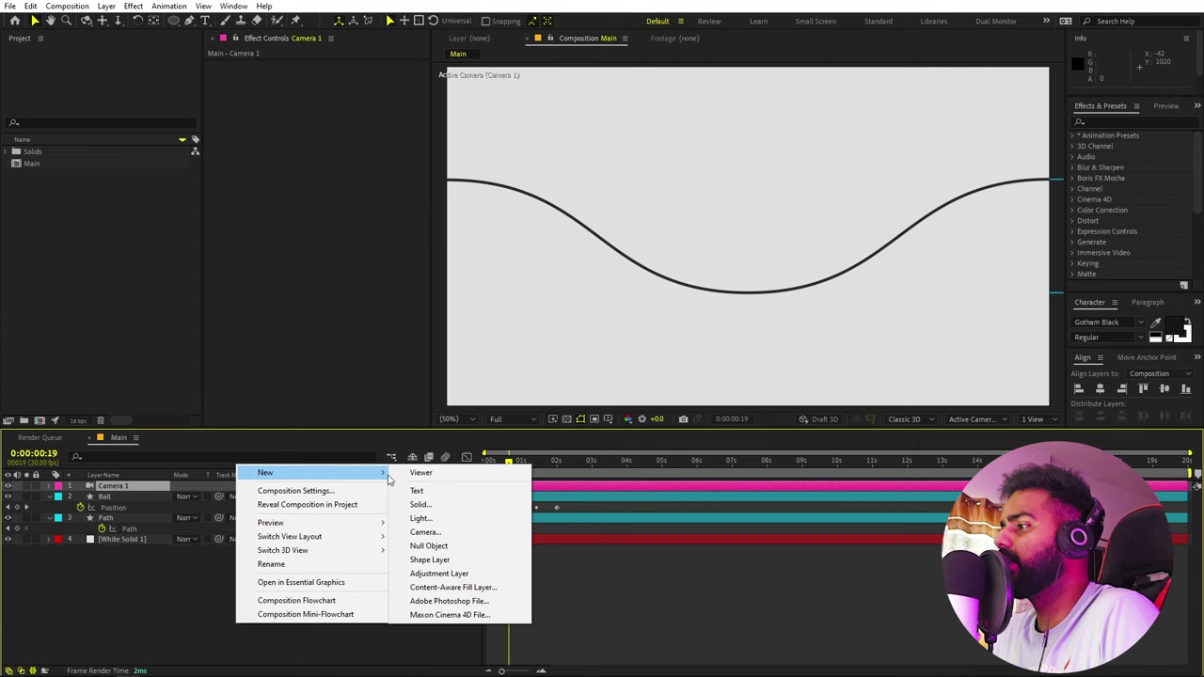
click(429, 547)
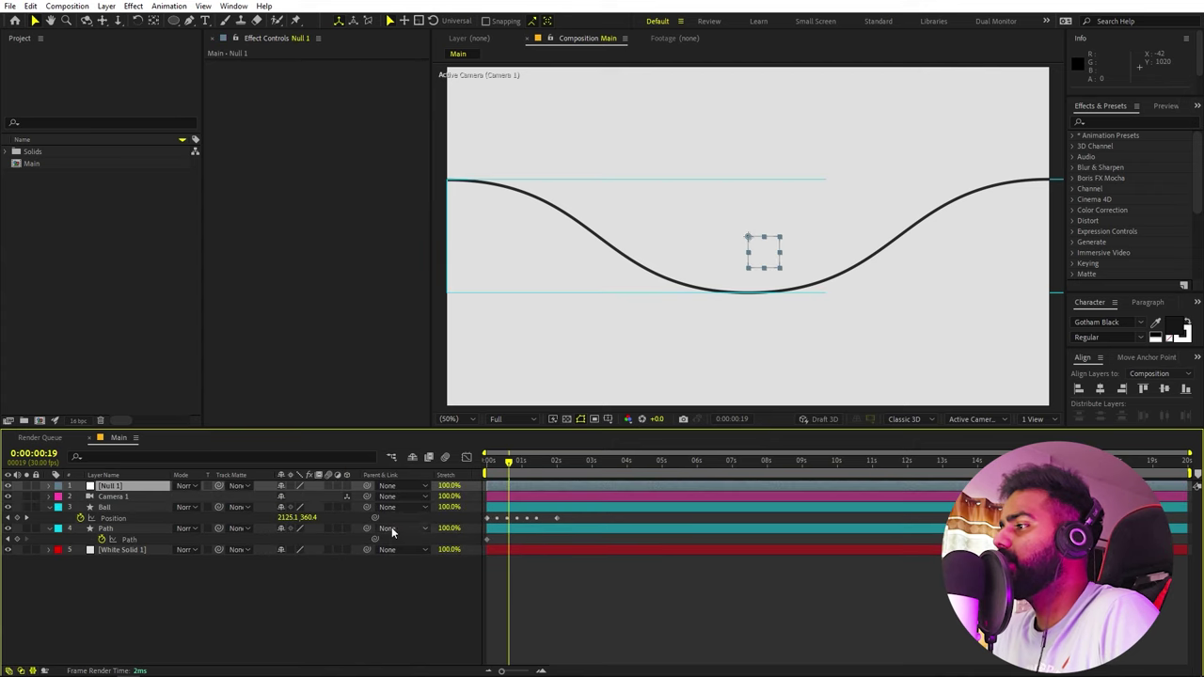
click(348, 486)
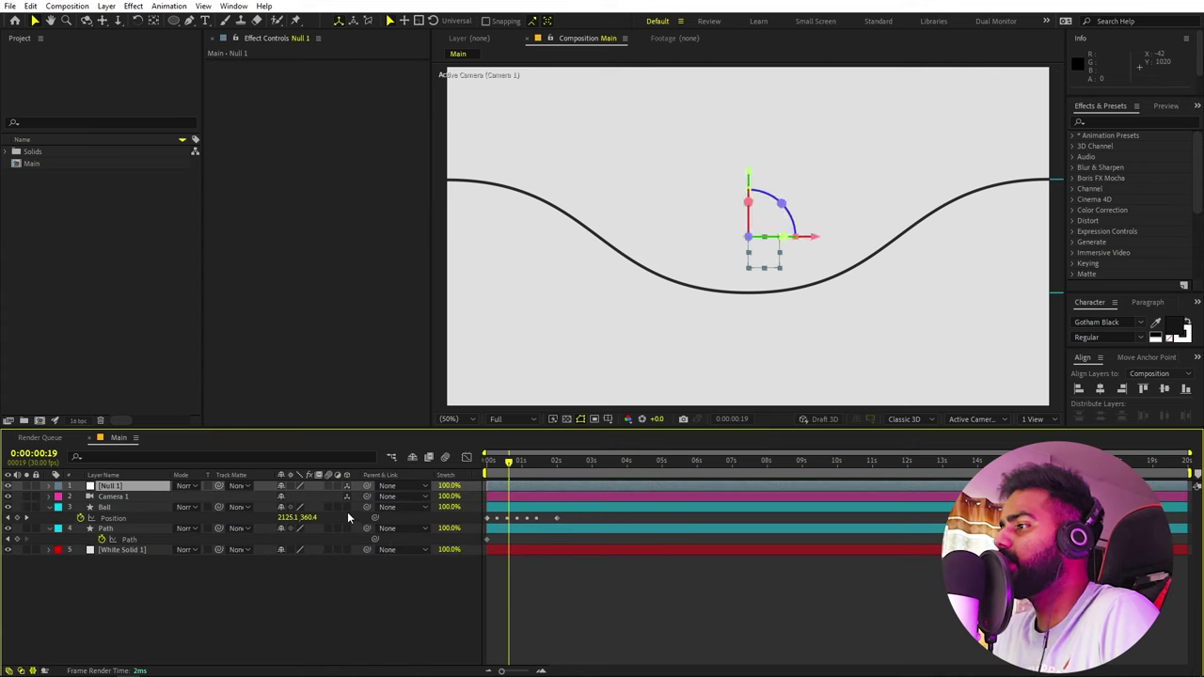
click(348, 507)
click(345, 582)
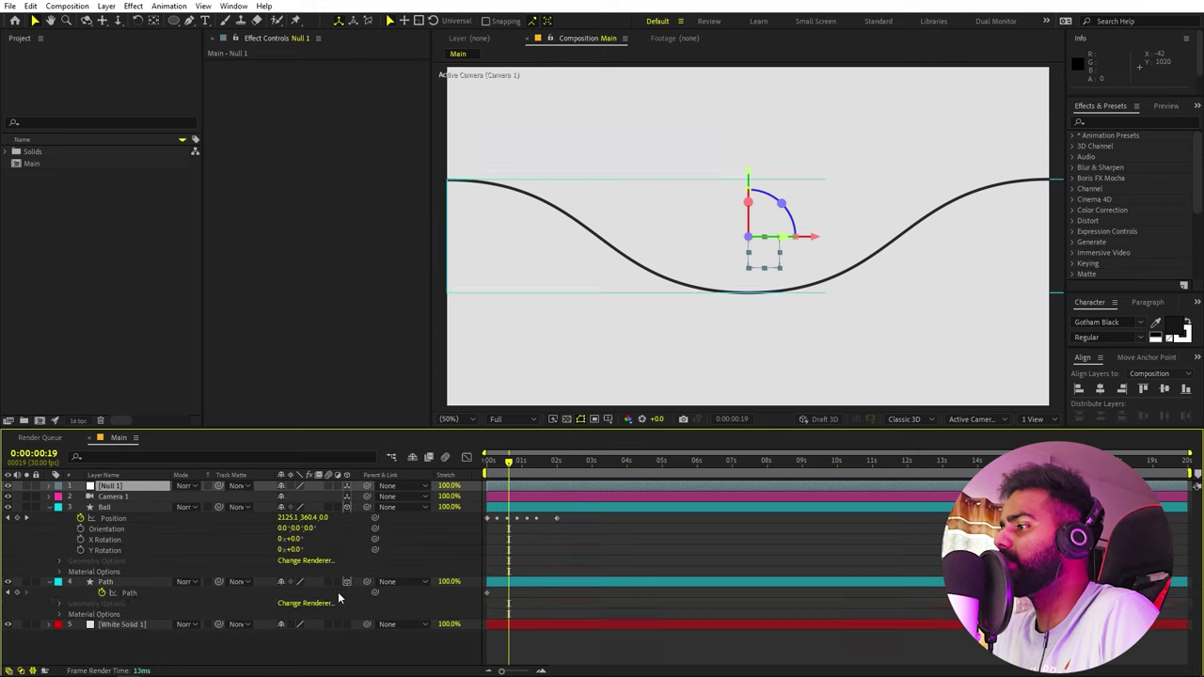
Parent the camera layer to the null object.
click(270, 639)
click(117, 497)
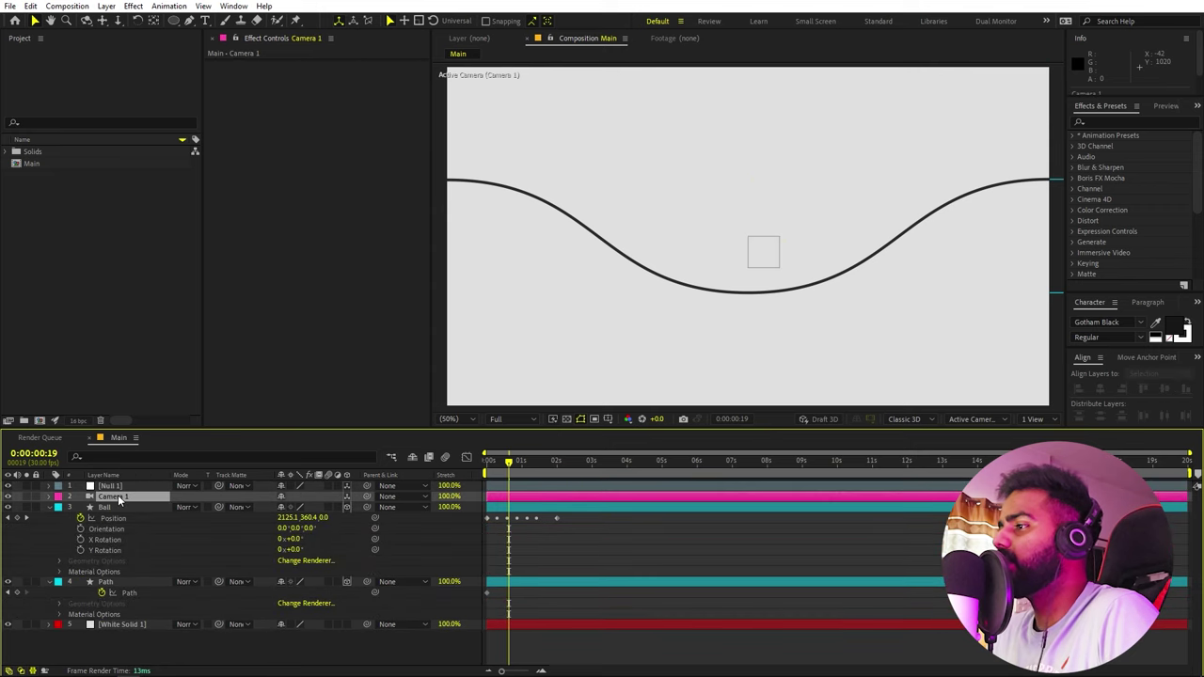
drag(367, 496, 122, 486)
click(122, 486)
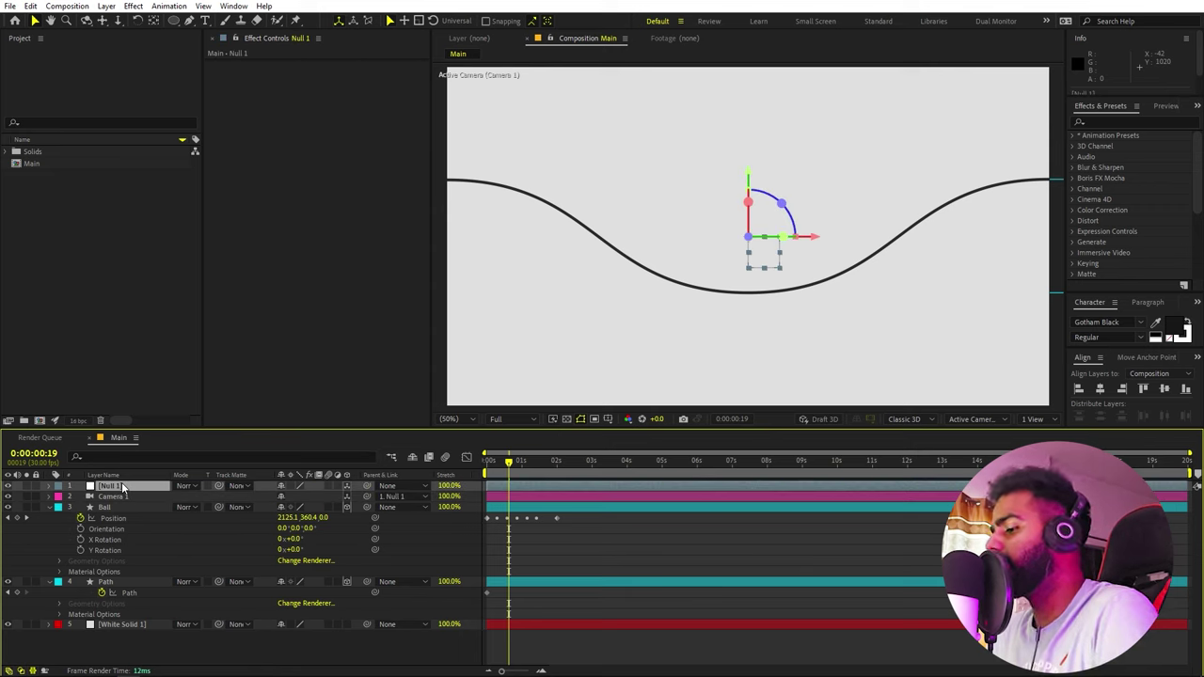
Reveal the null's Position and try shifting its X value to move the camera along the wave.
key(p)
mouse_move(294, 495)
mouse_down()
mouse_move(13, 505)
mouse_move(297, 500)
mouse_up()
drag(734, 499, 735, 499)
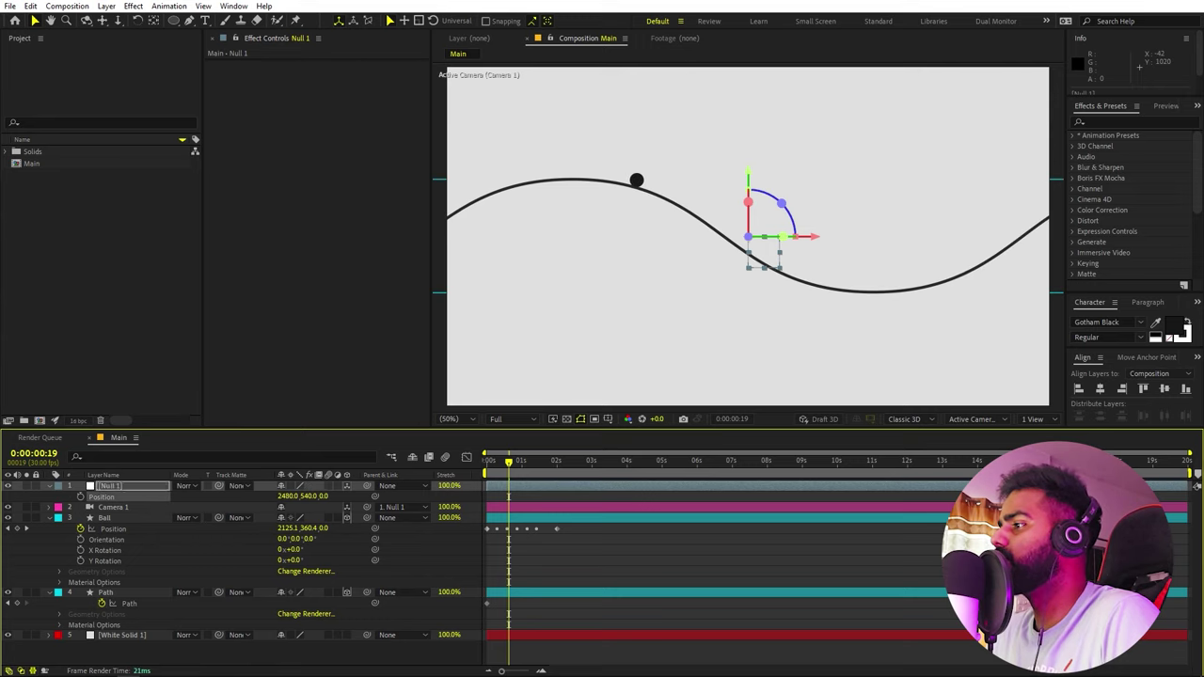
drag(381, 505, 226, 498)
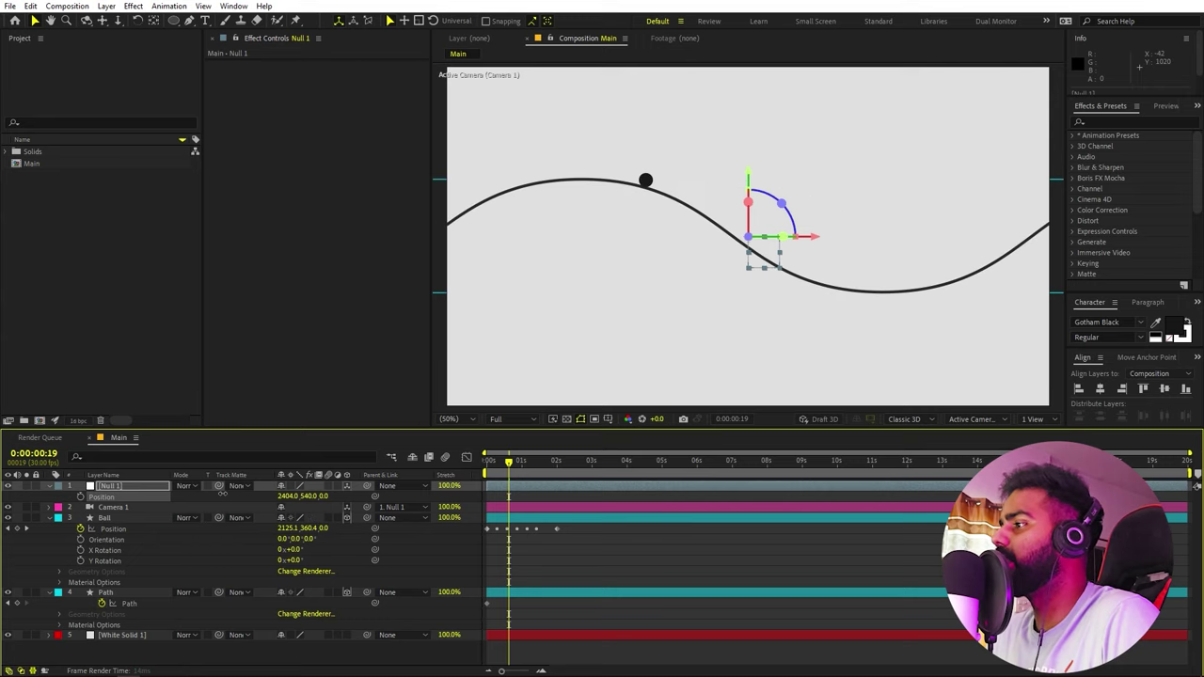
key(ctrl+z)
key(ctrl+z)
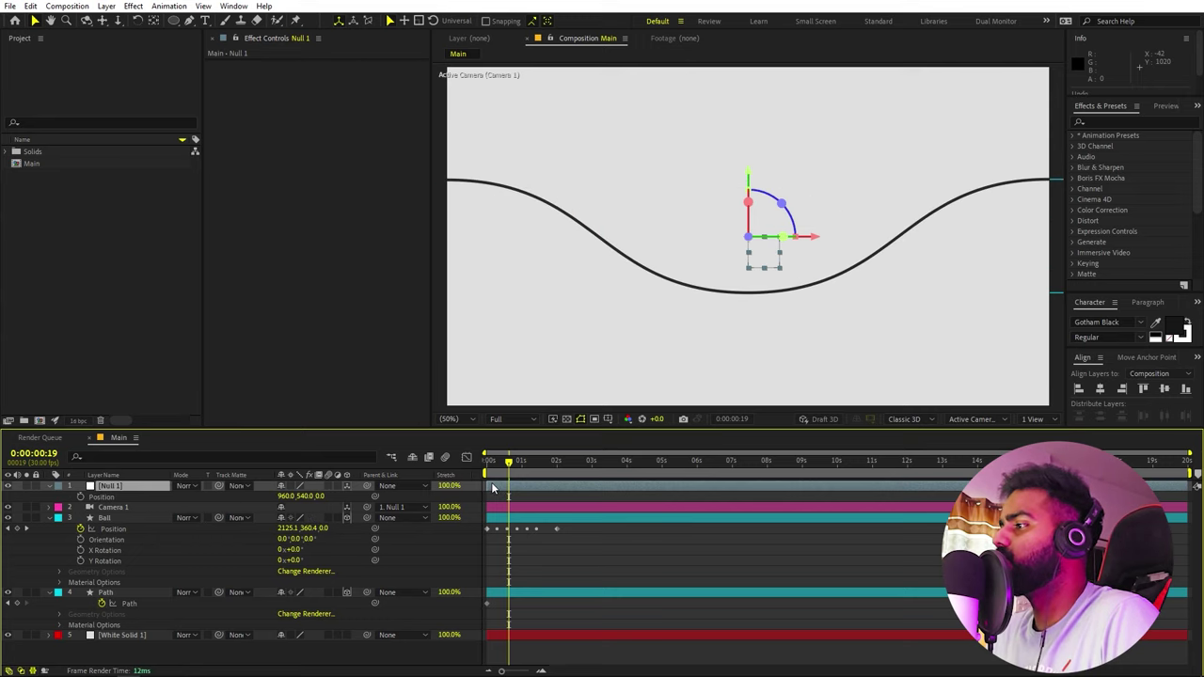
Return to 0:00:00:00 and remove the keyframing from the wave's path property on the Path layer.
drag(507, 472, 291, 479)
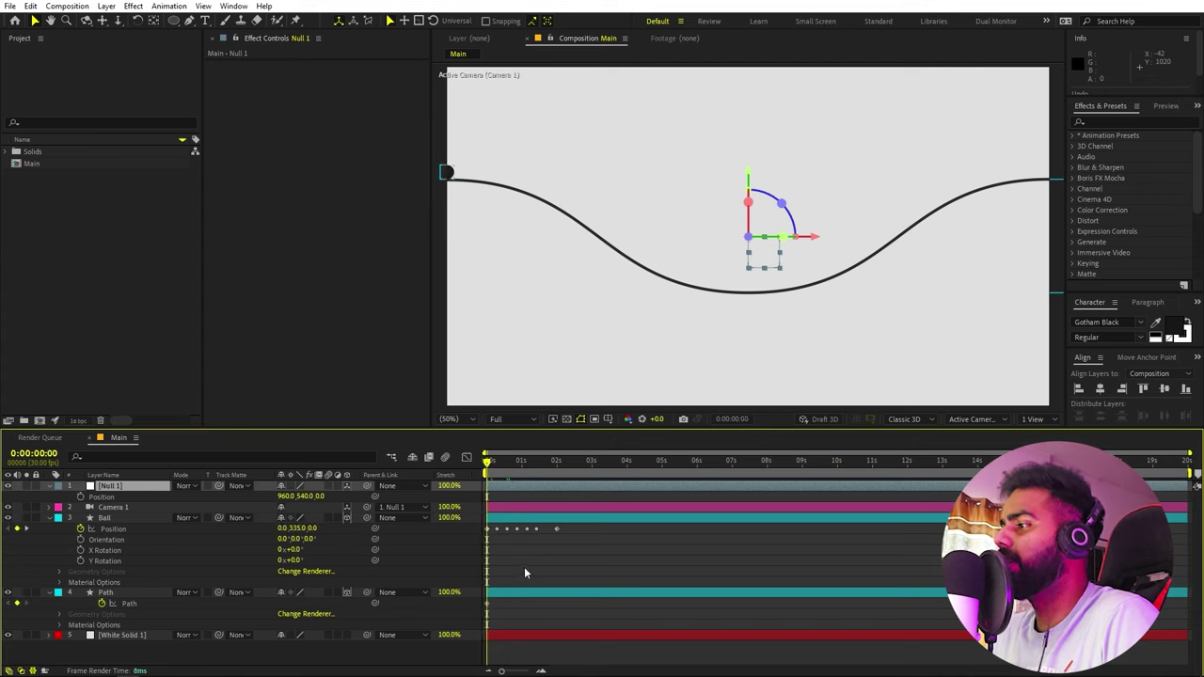
click(58, 594)
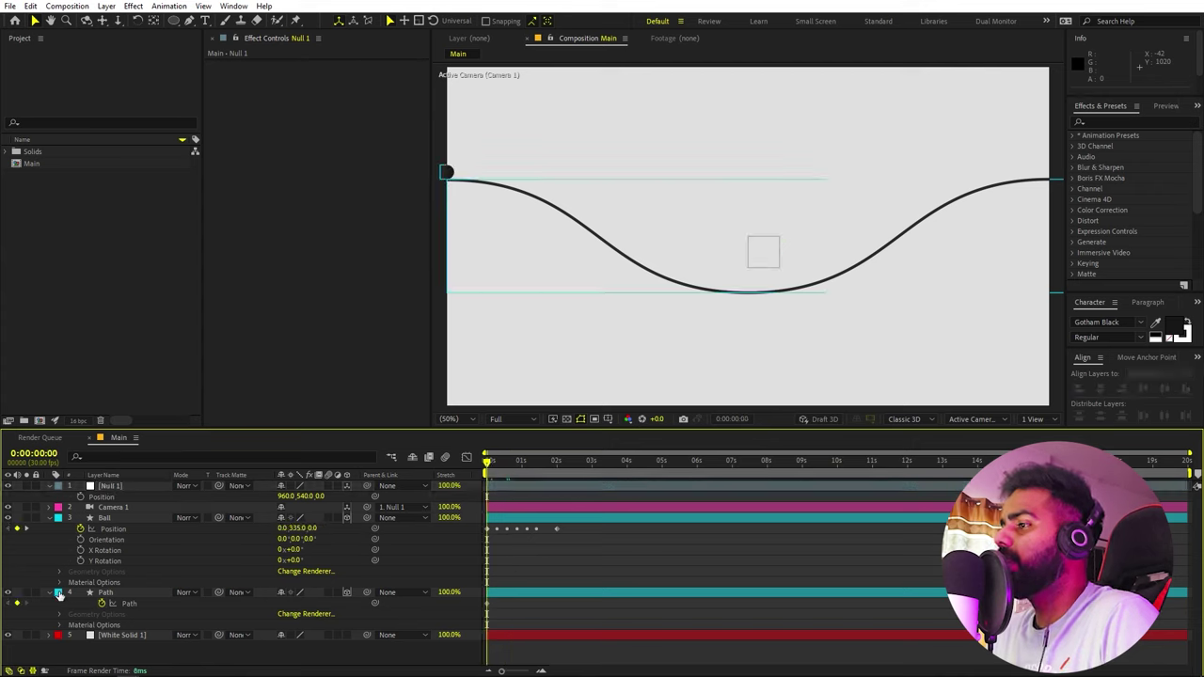
click(119, 594)
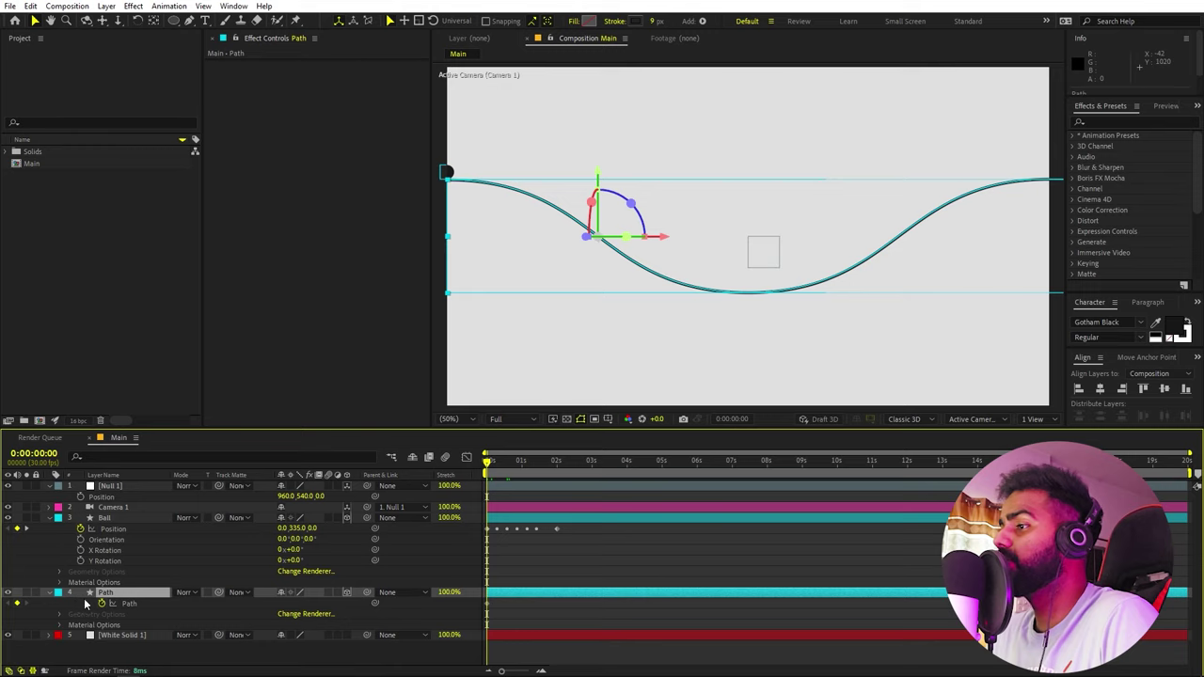
click(98, 603)
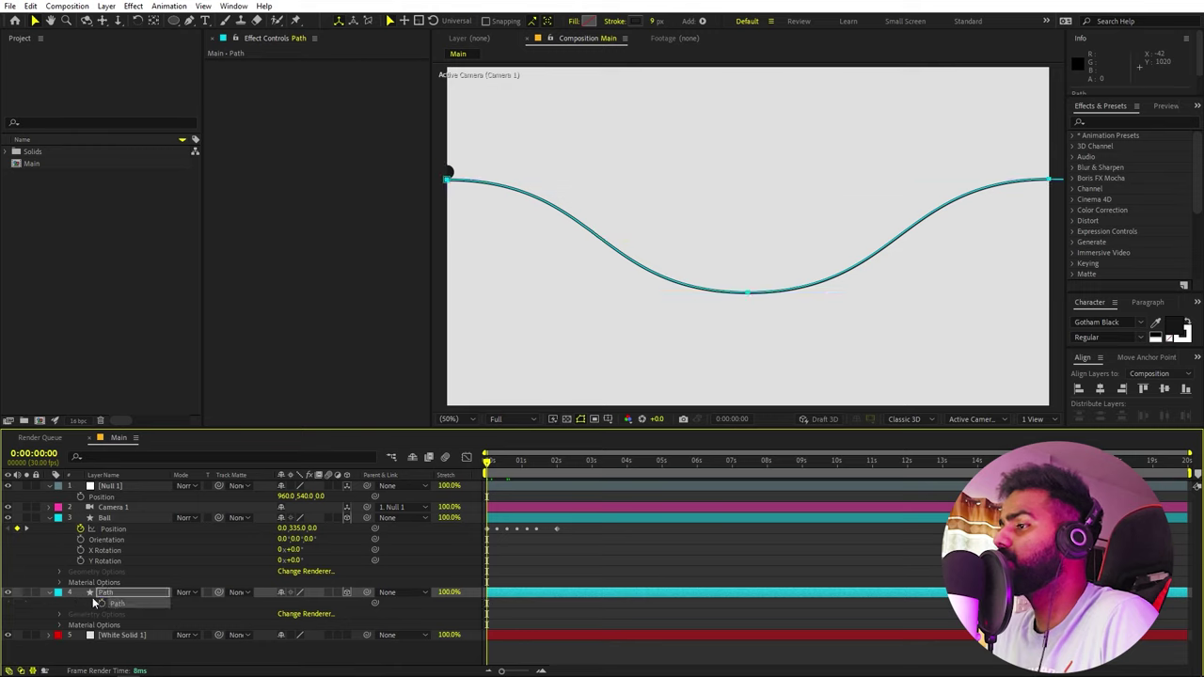
Expand the Path layer's contents and add a Trim Paths operator.
click(50, 594)
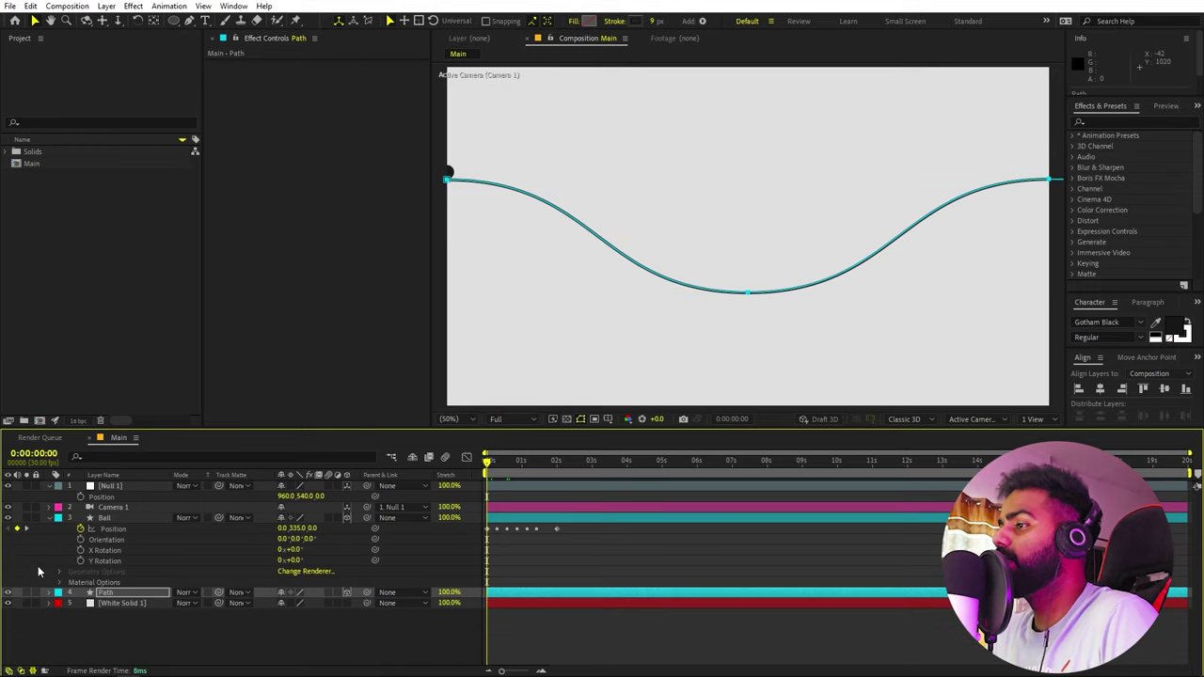
click(50, 594)
scroll(85, 583, down, 1)
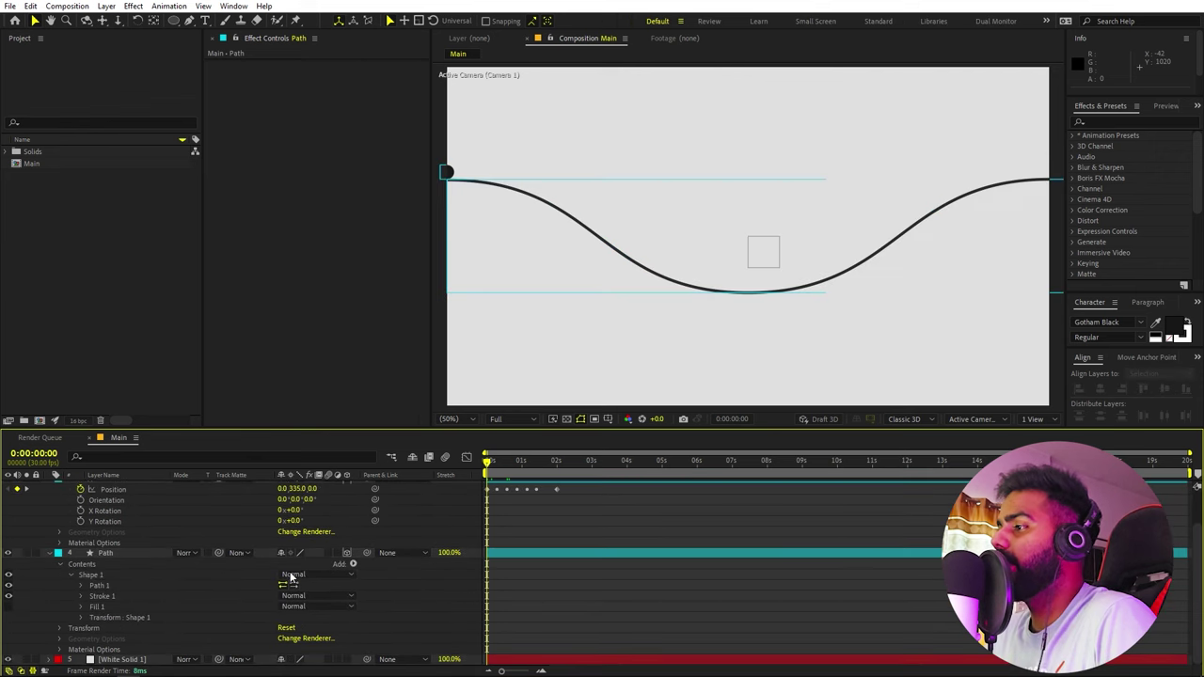
click(353, 565)
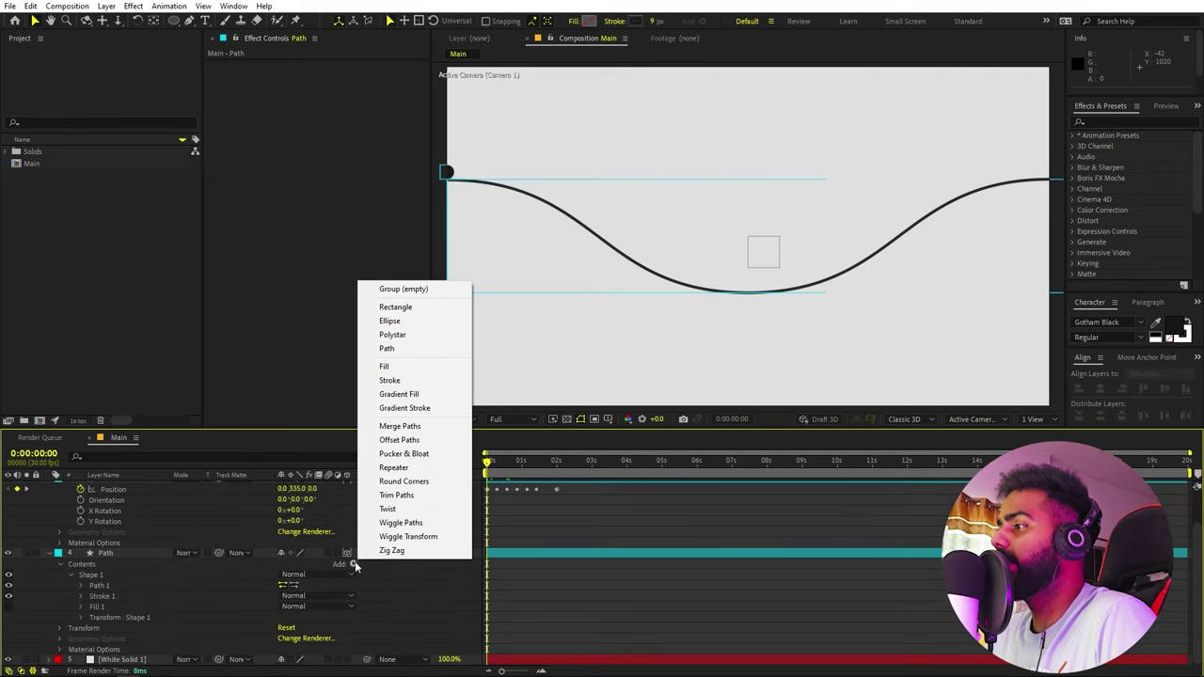
click(397, 496)
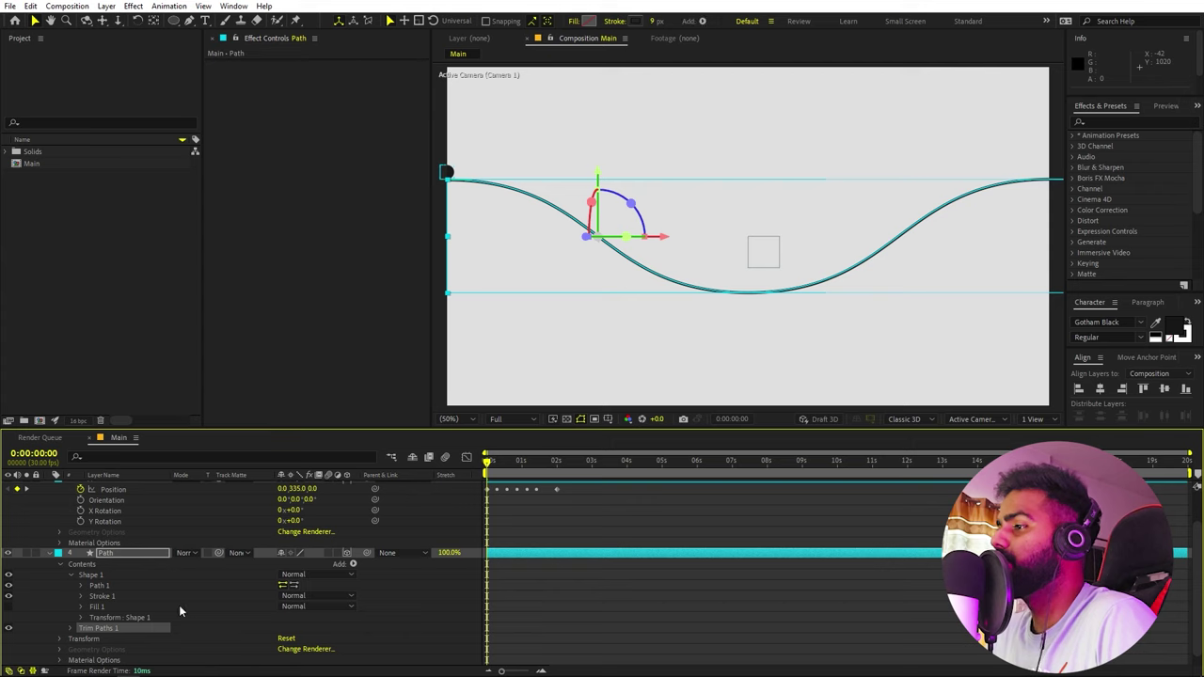
Set the Trim Paths End to 0% and keyframe it at 0:00:00:00.
click(71, 628)
scroll(63, 622, down, 2)
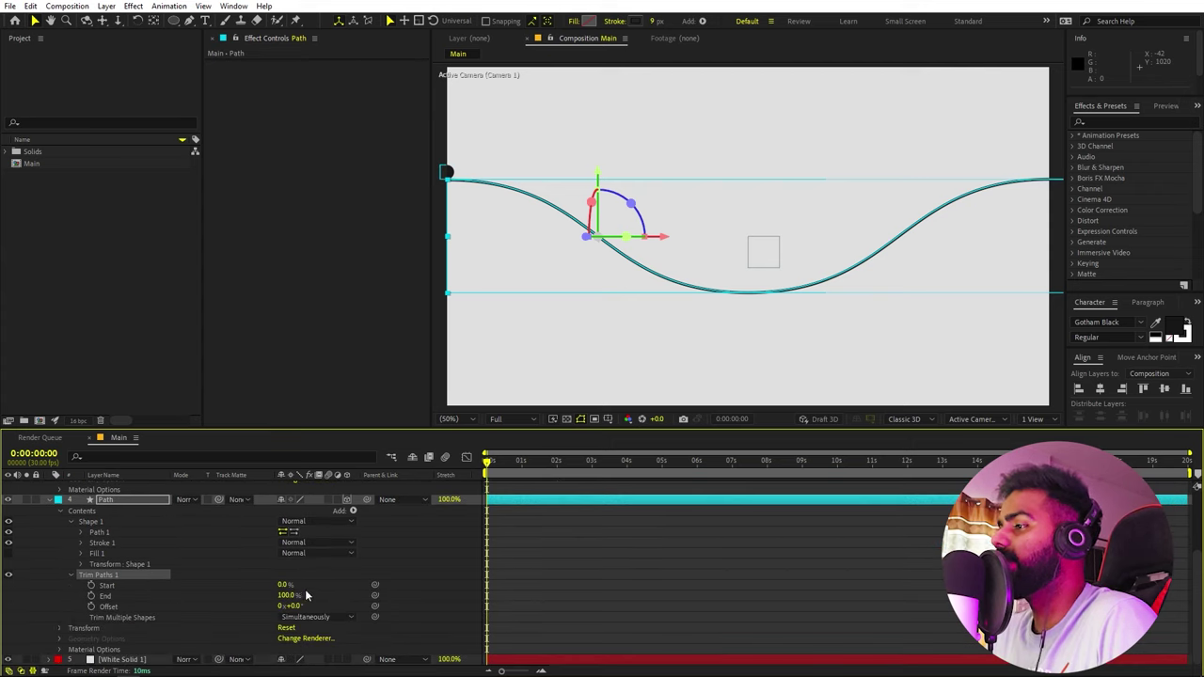
click(309, 591)
drag(241, 601, 99, 618)
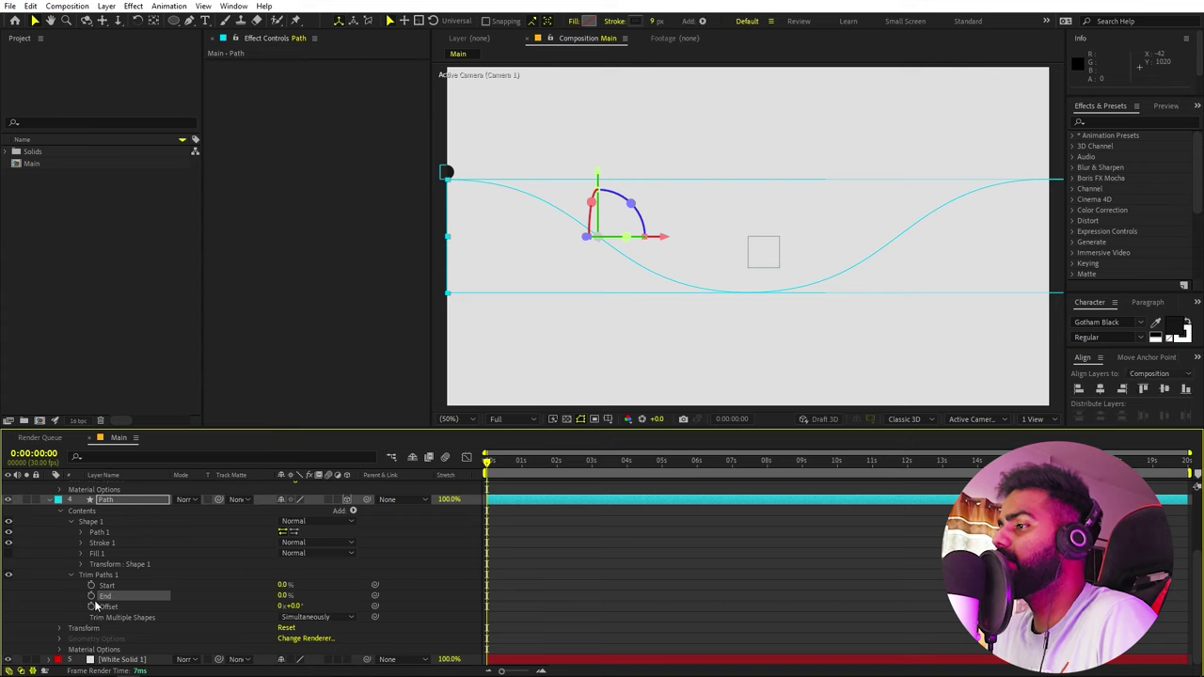
click(92, 597)
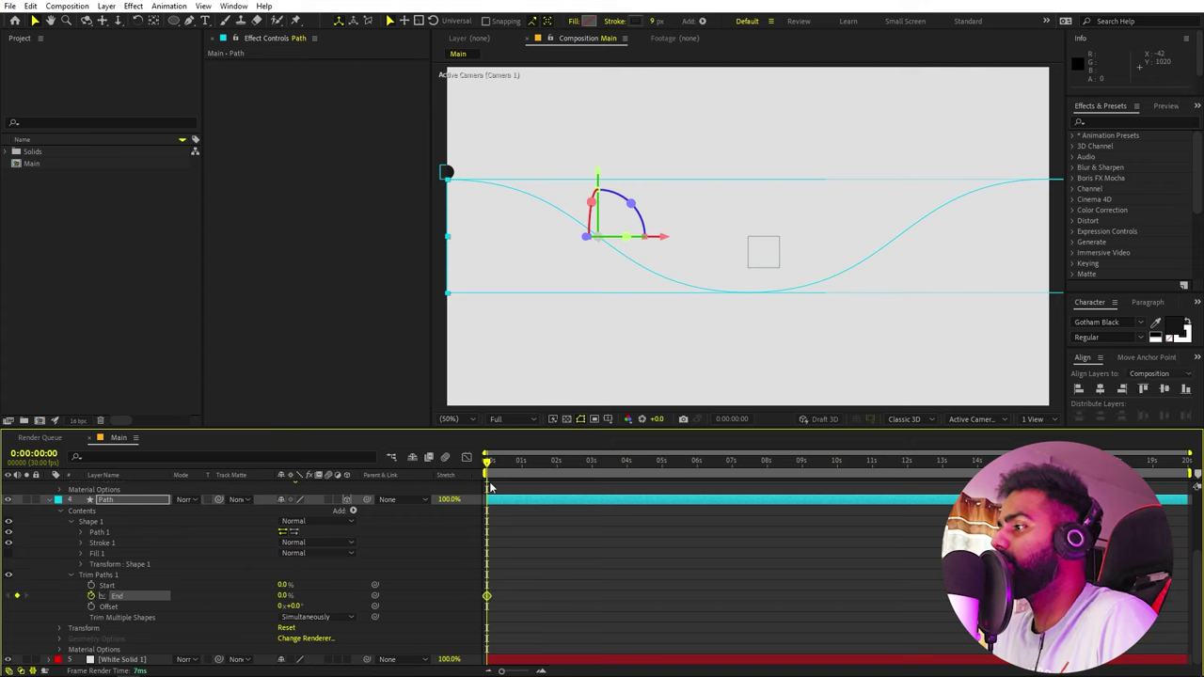
Keyframe the Trim Paths End at 100% at 0:00:04:00 and select both End keyframes.
drag(490, 465, 632, 473)
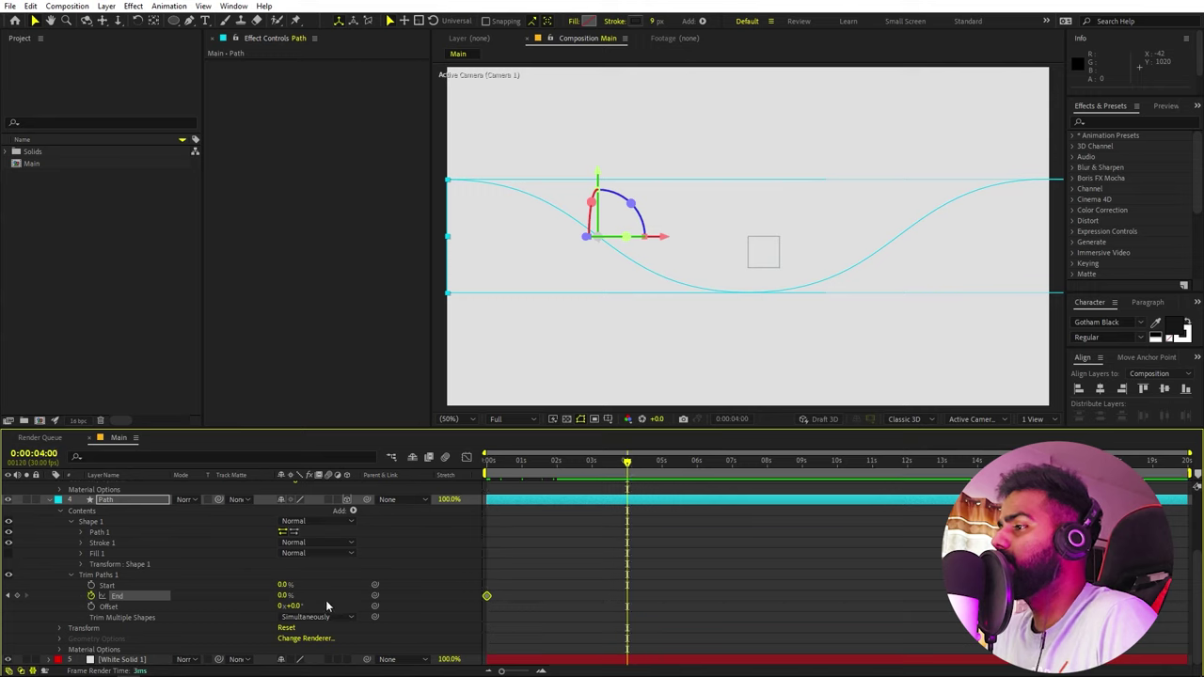
drag(285, 596, 455, 596)
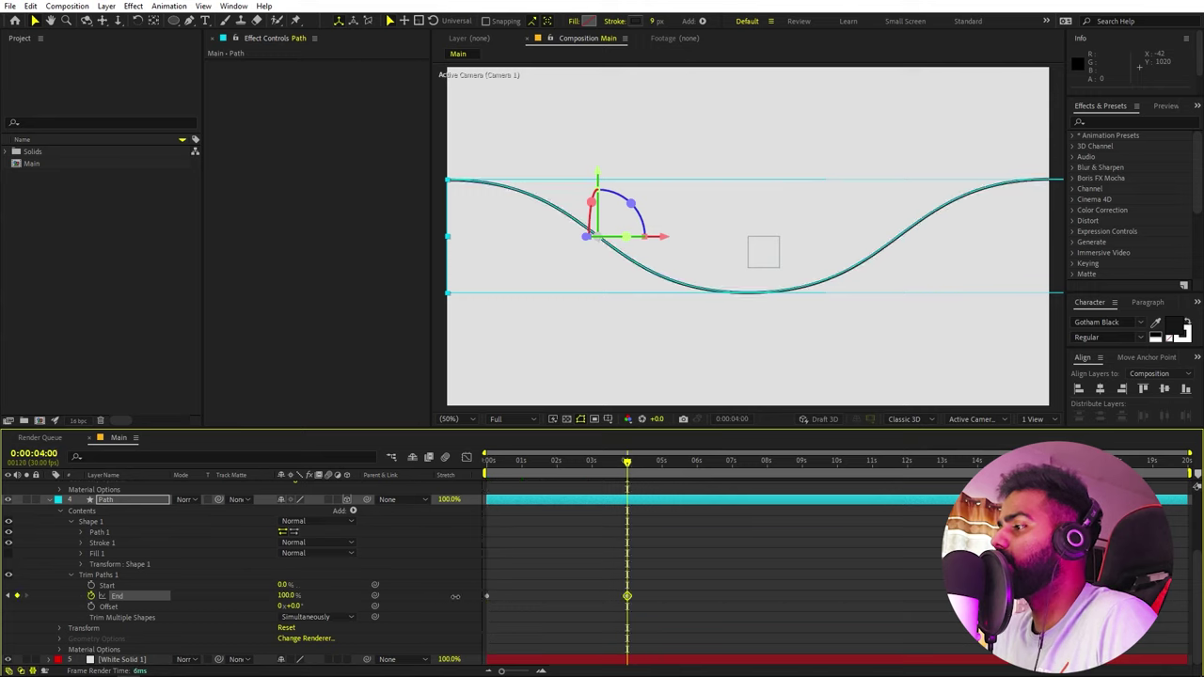
drag(652, 589, 459, 603)
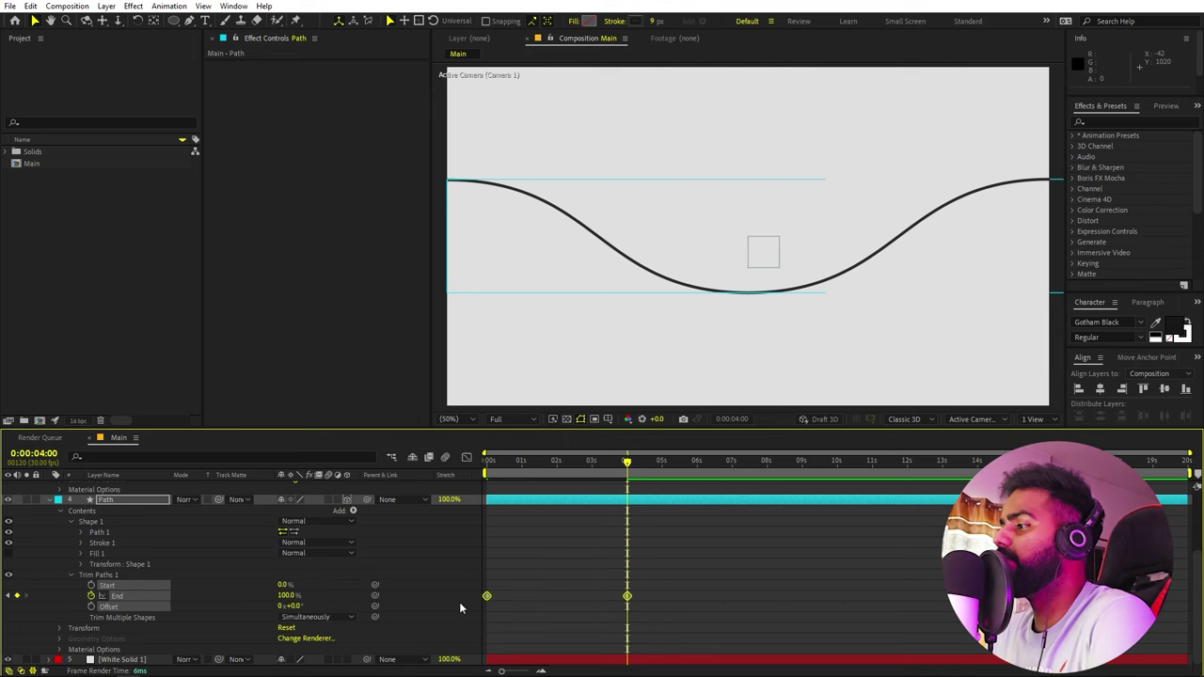
Apply Easy Ease to both Trim Paths End keyframes on the Path layer.
right_click(488, 599)
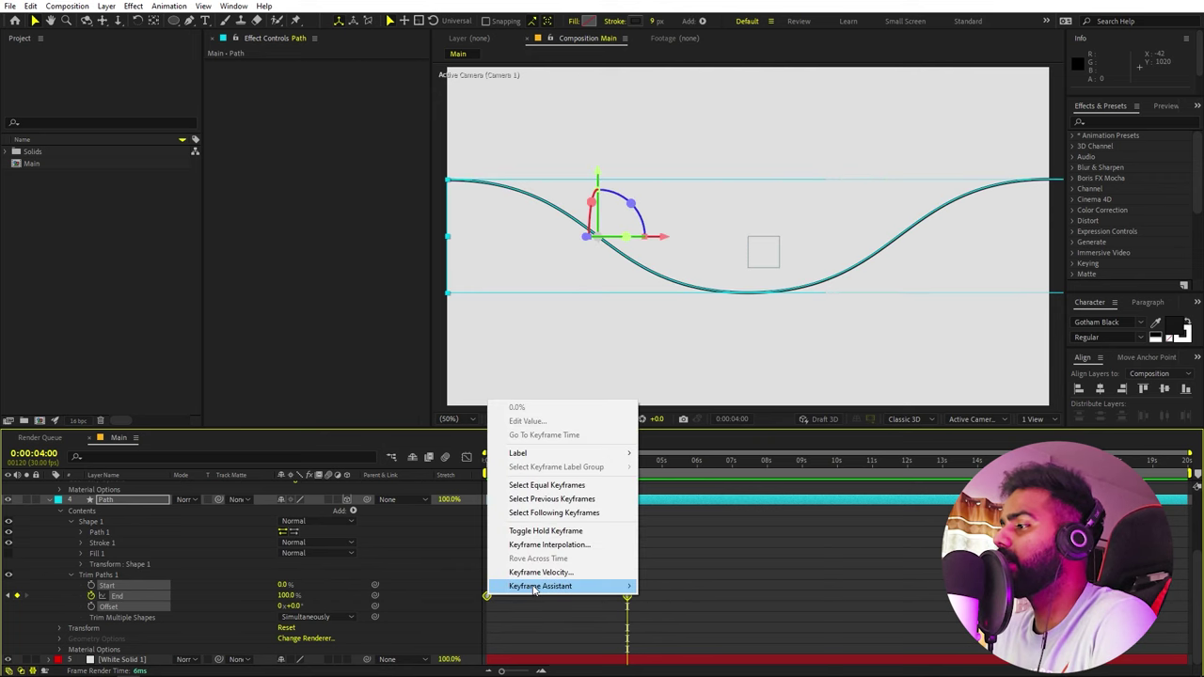
mouse_move(565, 586)
click(691, 492)
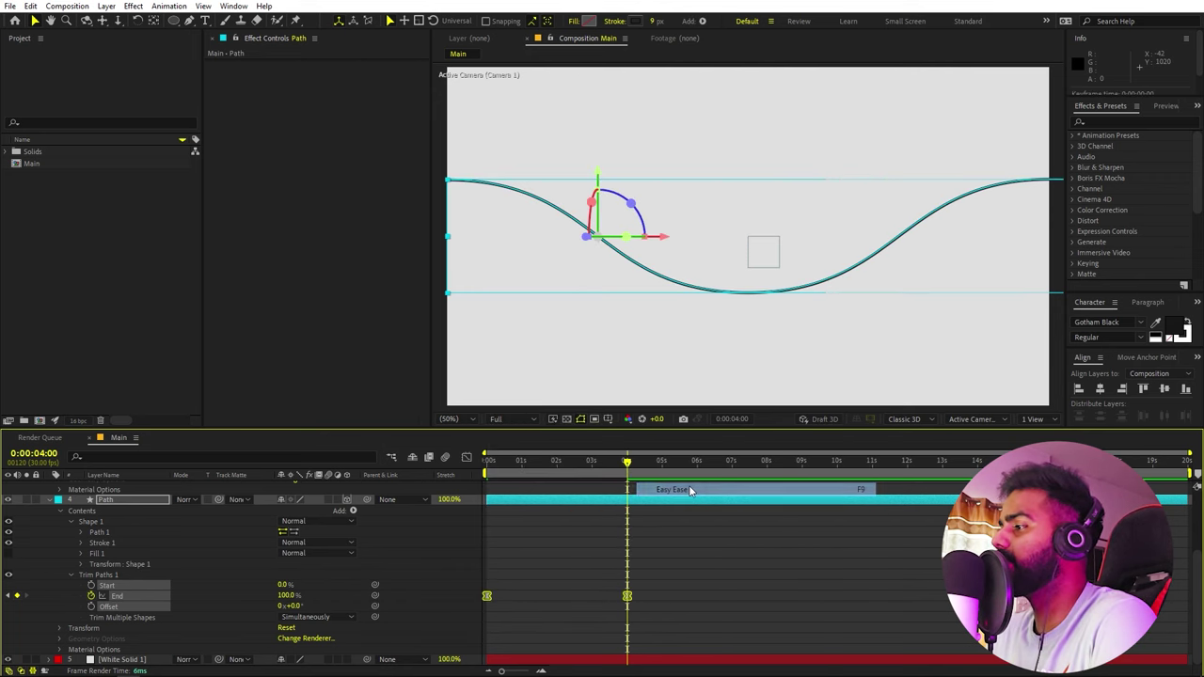
Reshape the Trim Paths End speed curve in the Graph Editor to peak early and slow out gradually, and preview the line drawing on.
click(466, 457)
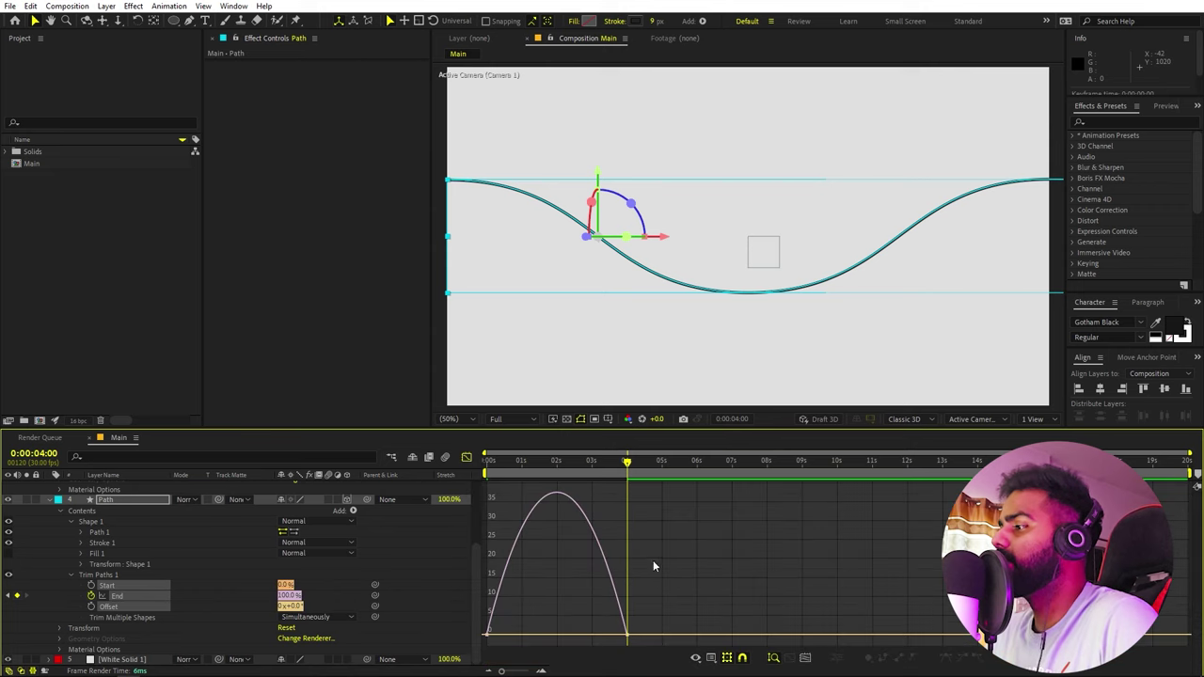
drag(602, 635, 578, 636)
drag(593, 461, 407, 480)
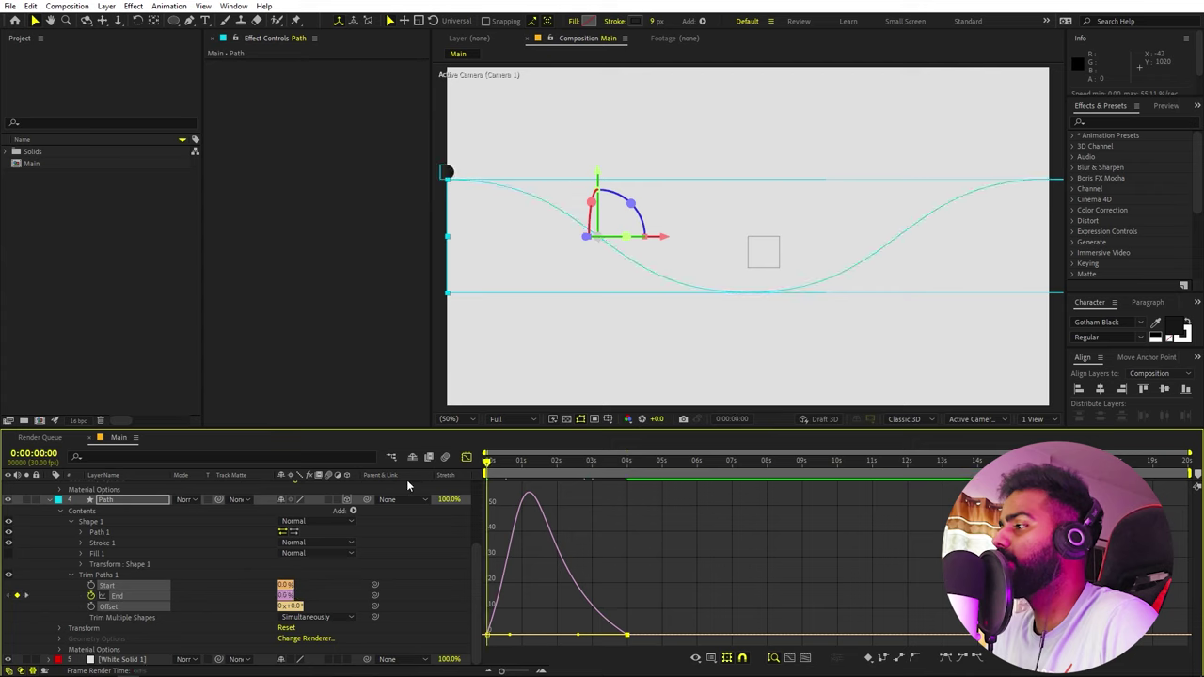
click(758, 519)
key(space)
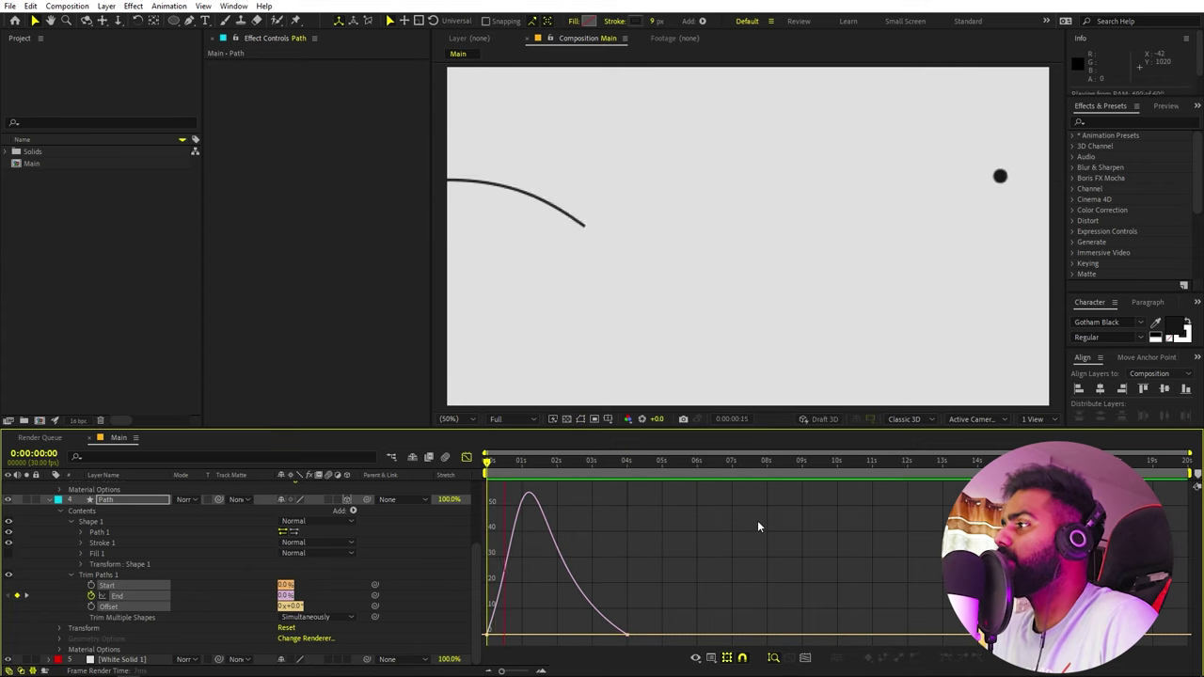
key(space)
Lengthen the last End keyframe's ease-in so the speed peaks at about one second, preview it, and leave the Graph Editor.
drag(569, 587, 671, 645)
drag(585, 638, 570, 638)
key(space)
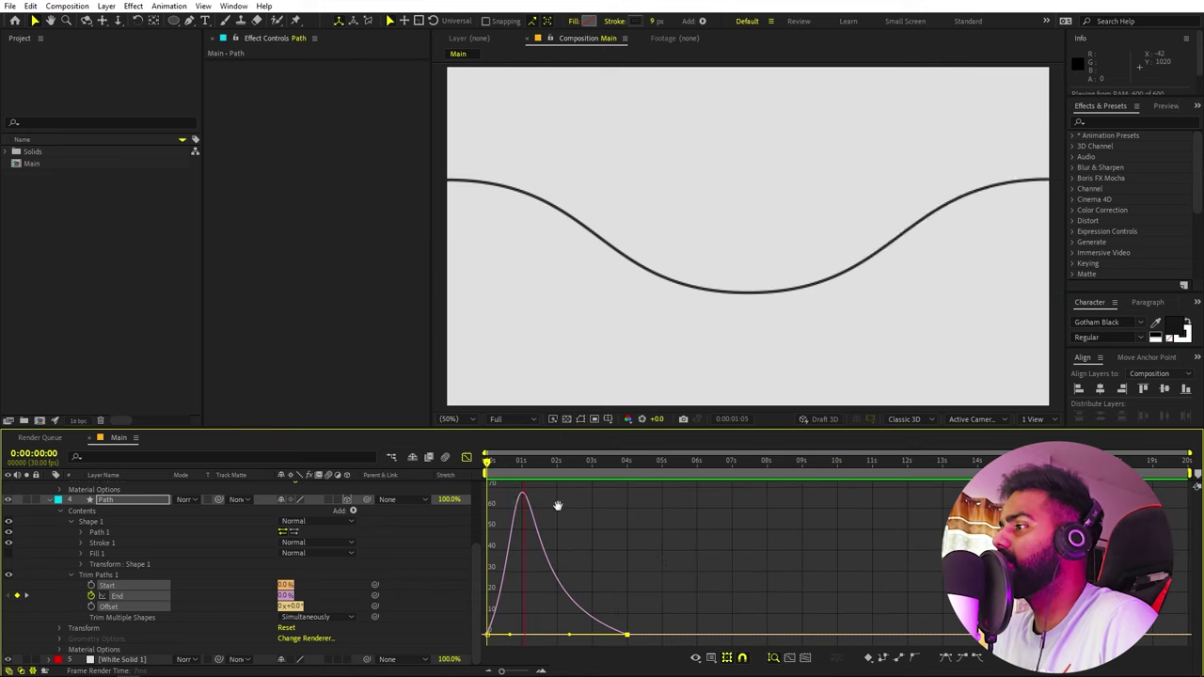
key(space)
click(466, 457)
Stretch the Ball's Position animation by moving its last keyframe to 0:00:04:00.
scroll(585, 549, up, 3)
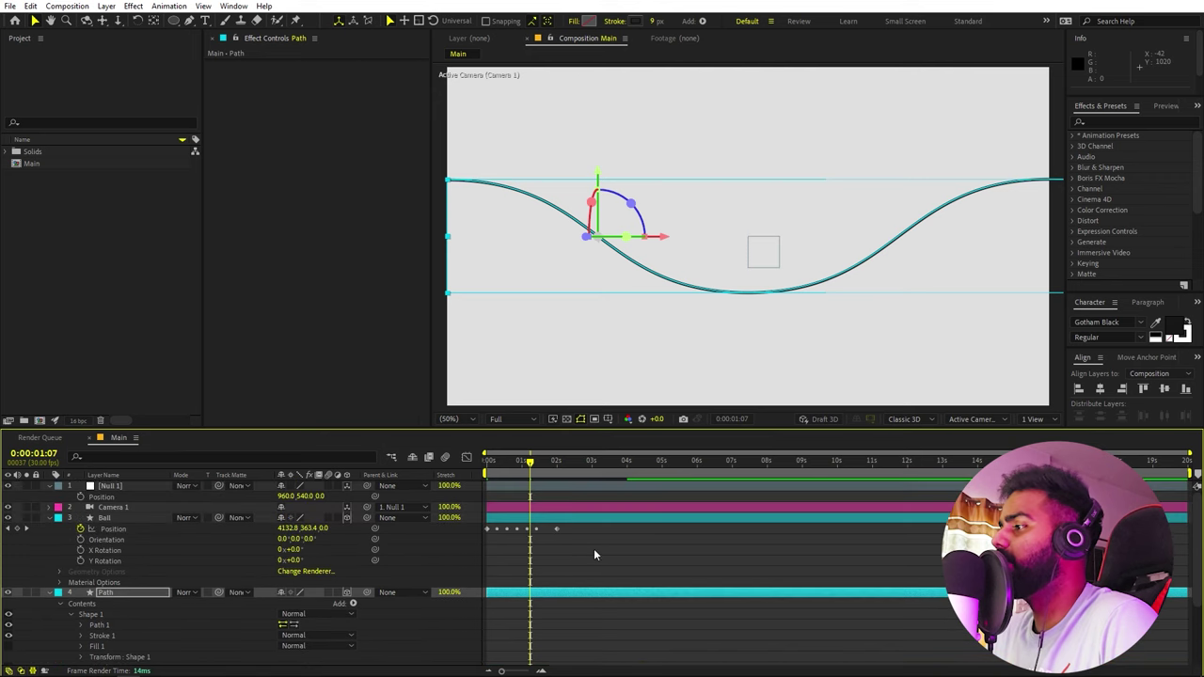
scroll(596, 550, down, 1)
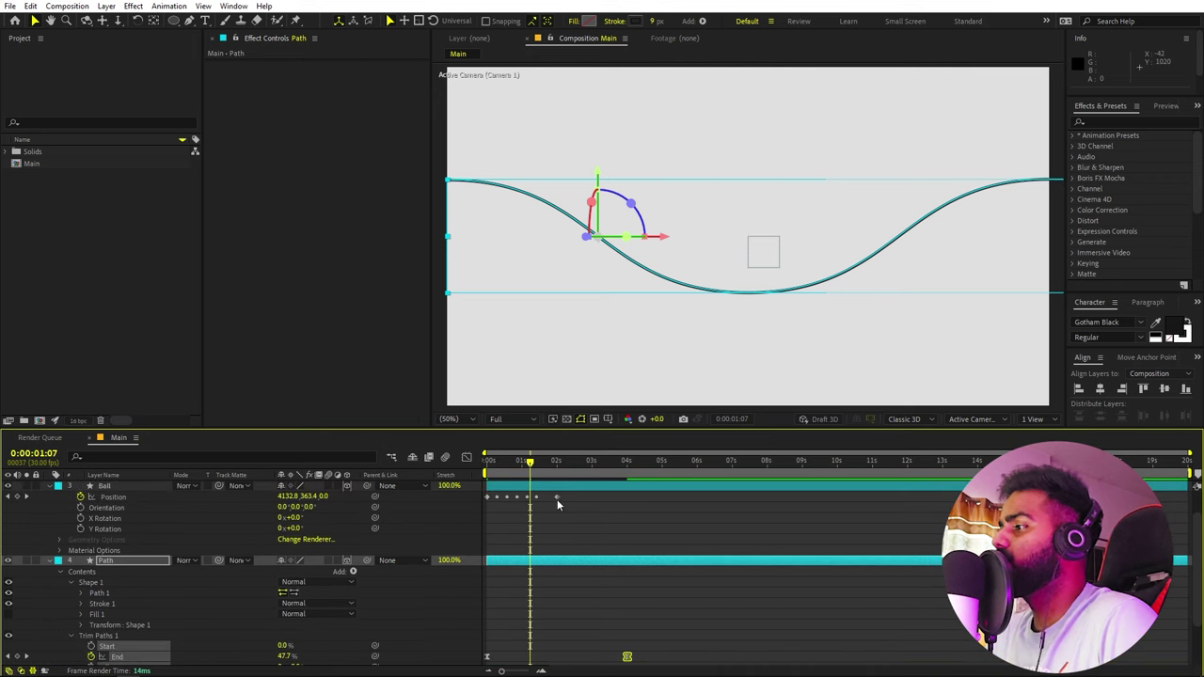
click(557, 497)
mouse_move(557, 497)
mouse_down()
mouse_move(627, 499)
mouse_move(621, 467)
mouse_move(576, 486)
mouse_up()
drag(600, 511, 488, 495)
click(584, 520)
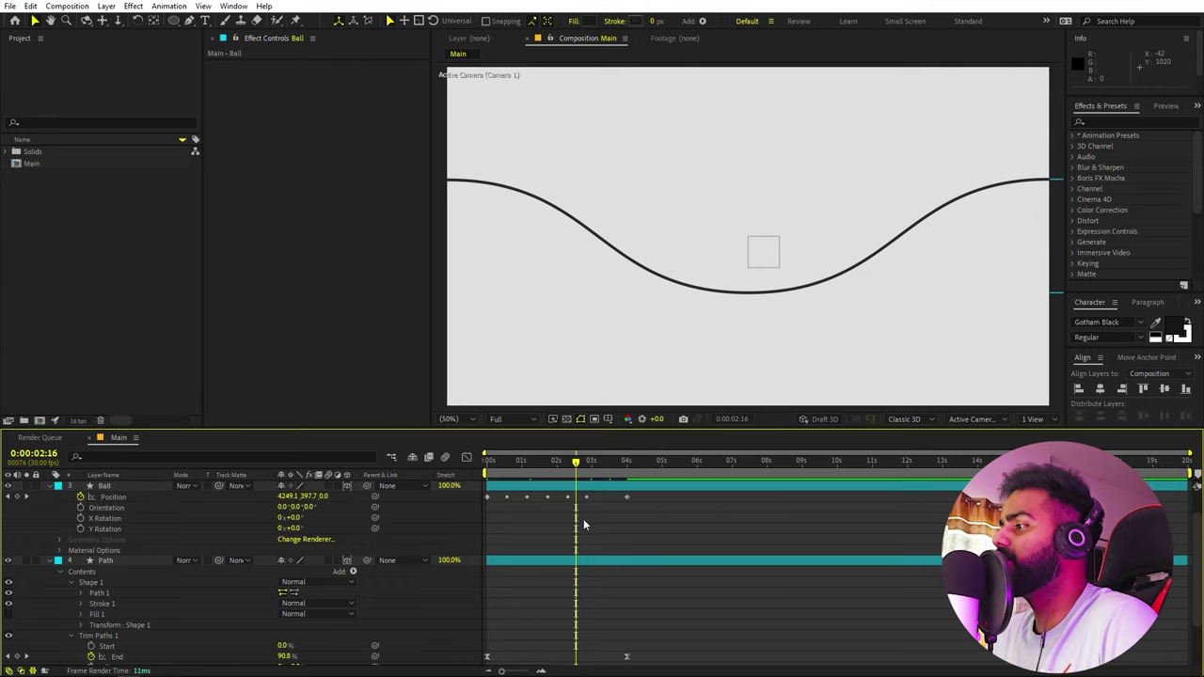
Select all of the Ball's Position keyframes and turn off Rove Across Time for them.
drag(648, 497, 482, 492)
click(649, 533)
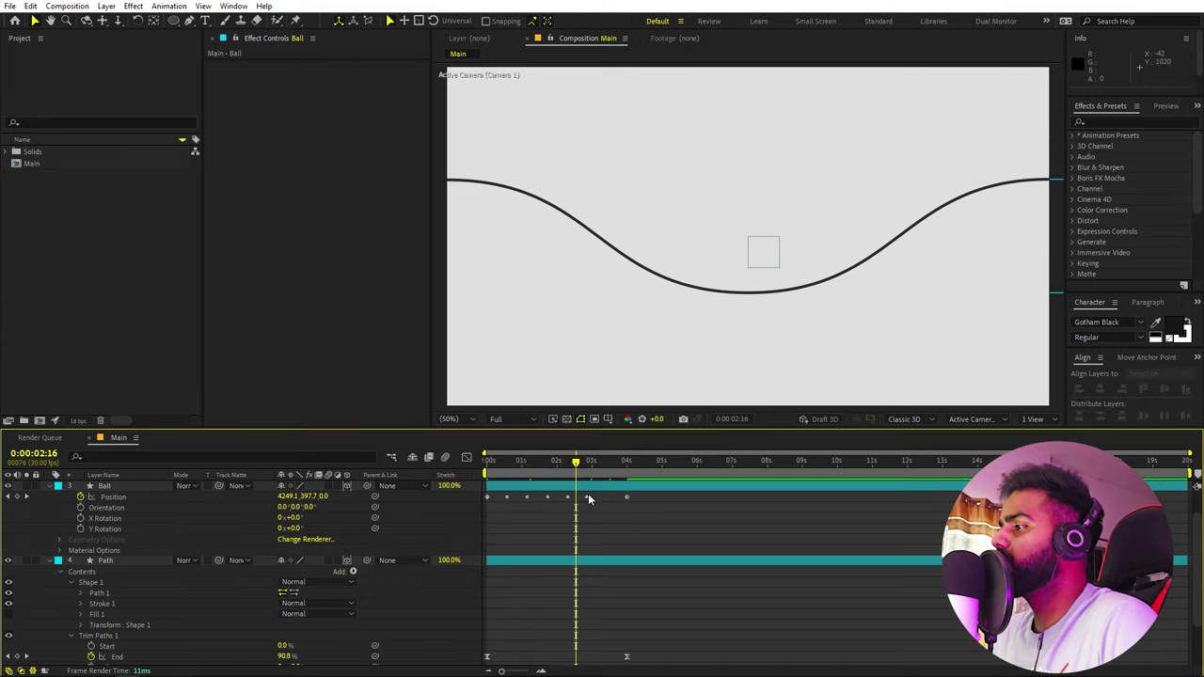
drag(569, 470, 535, 499)
click(526, 497)
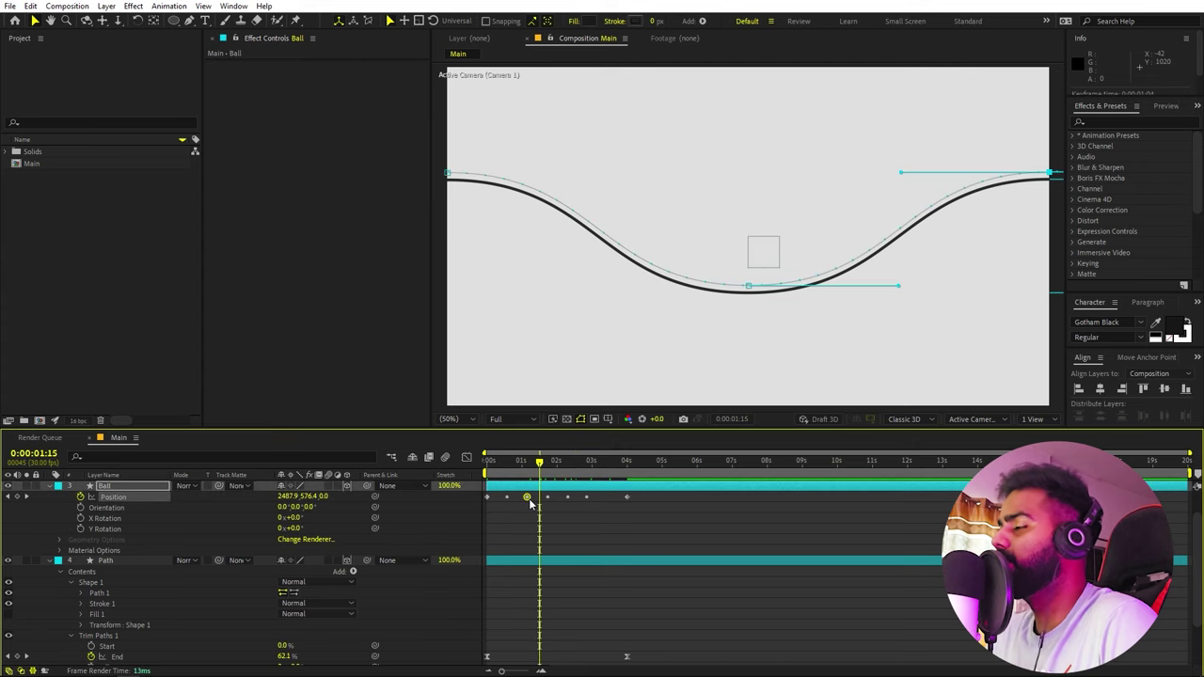
drag(640, 500, 487, 501)
right_click(487, 499)
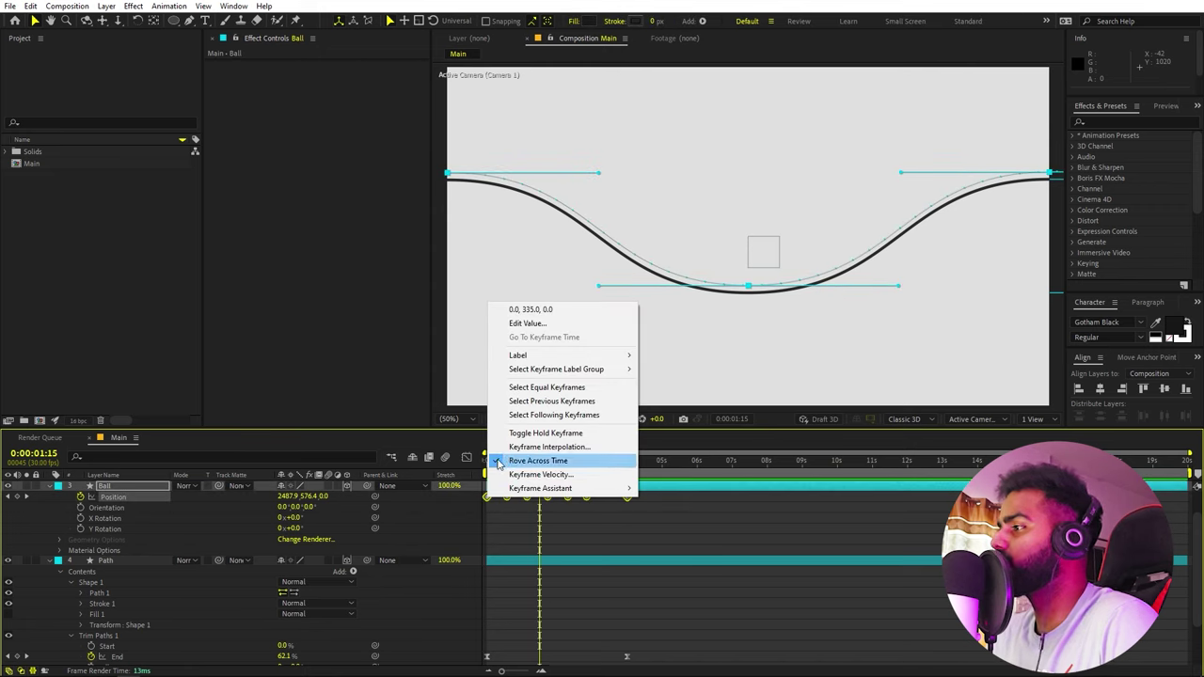
click(498, 462)
click(623, 512)
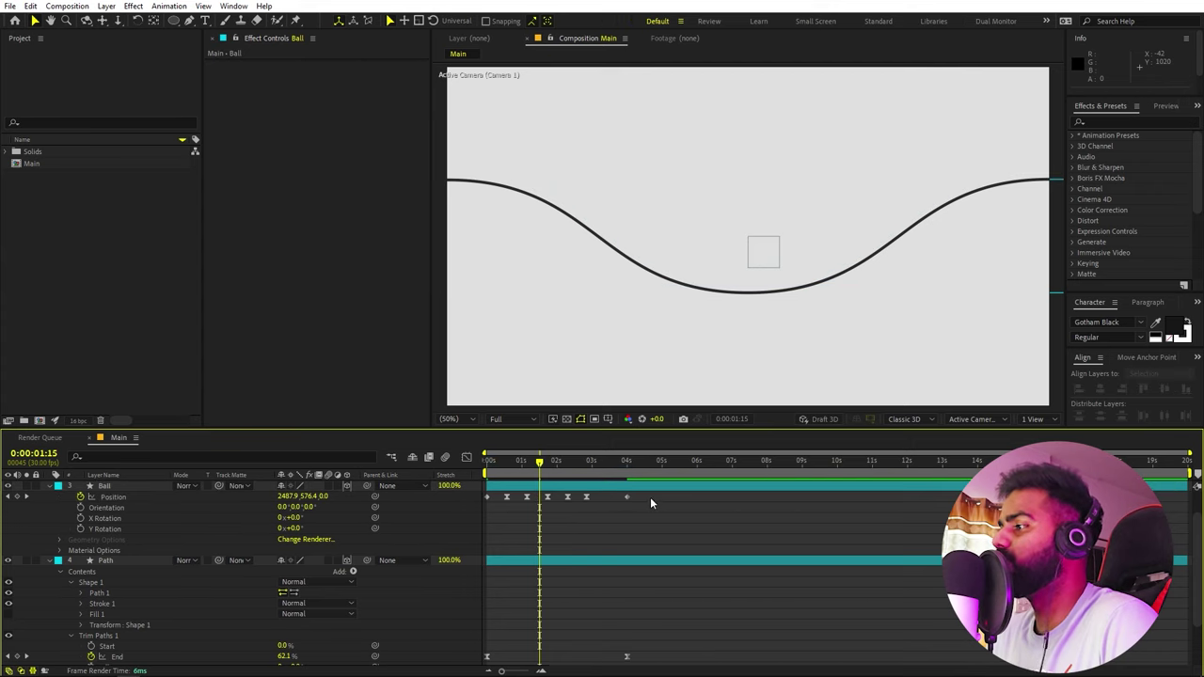
Select all Ball Position keyframes, show their speed graph, and scrub through the motion before returning to 0:00:00:00.
drag(650, 495, 468, 509)
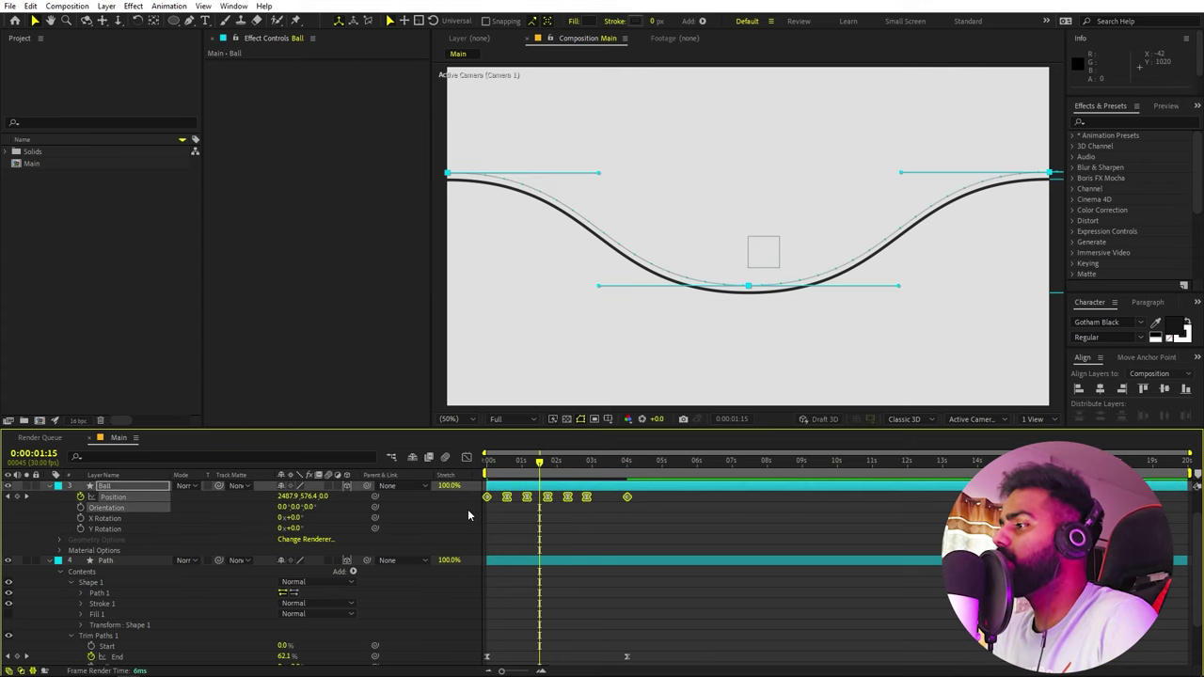
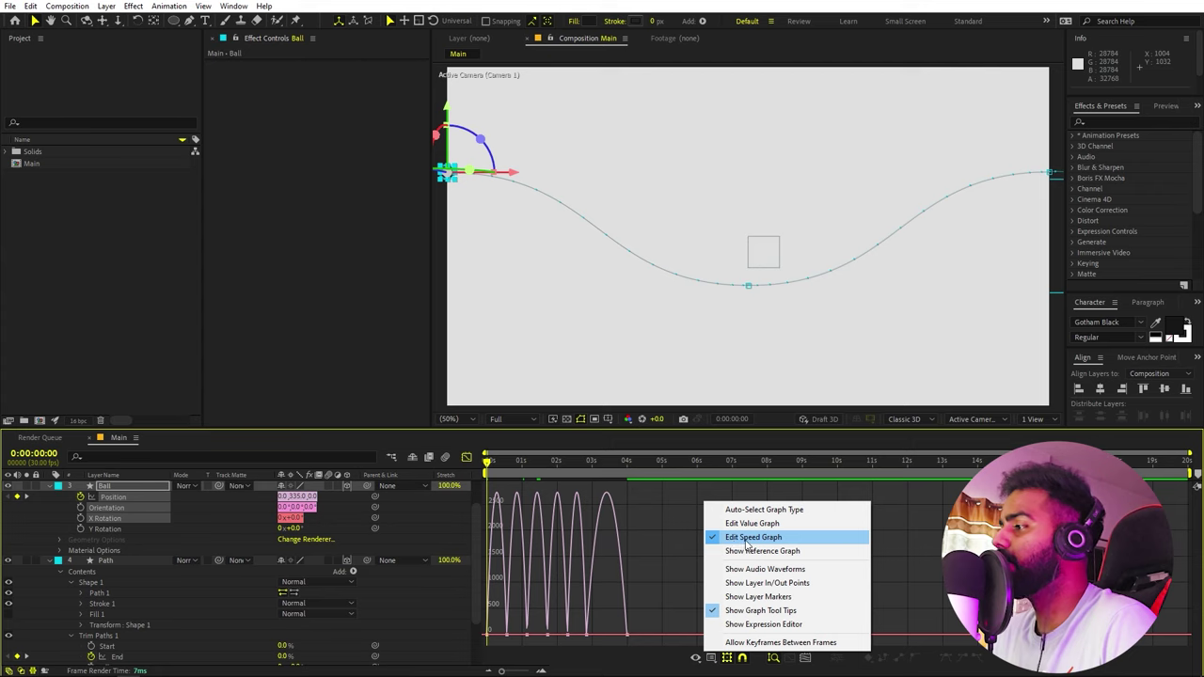
click(642, 537)
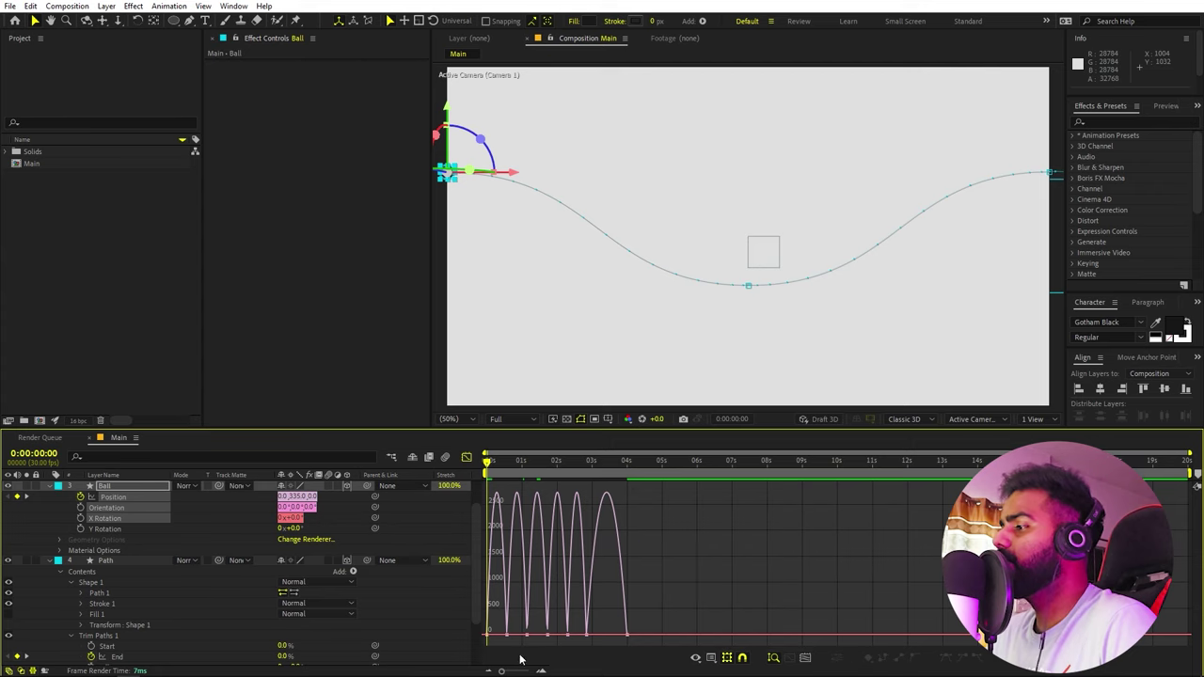
mouse_move(501, 672)
mouse_down()
mouse_move(534, 672)
mouse_move(522, 671)
mouse_up()
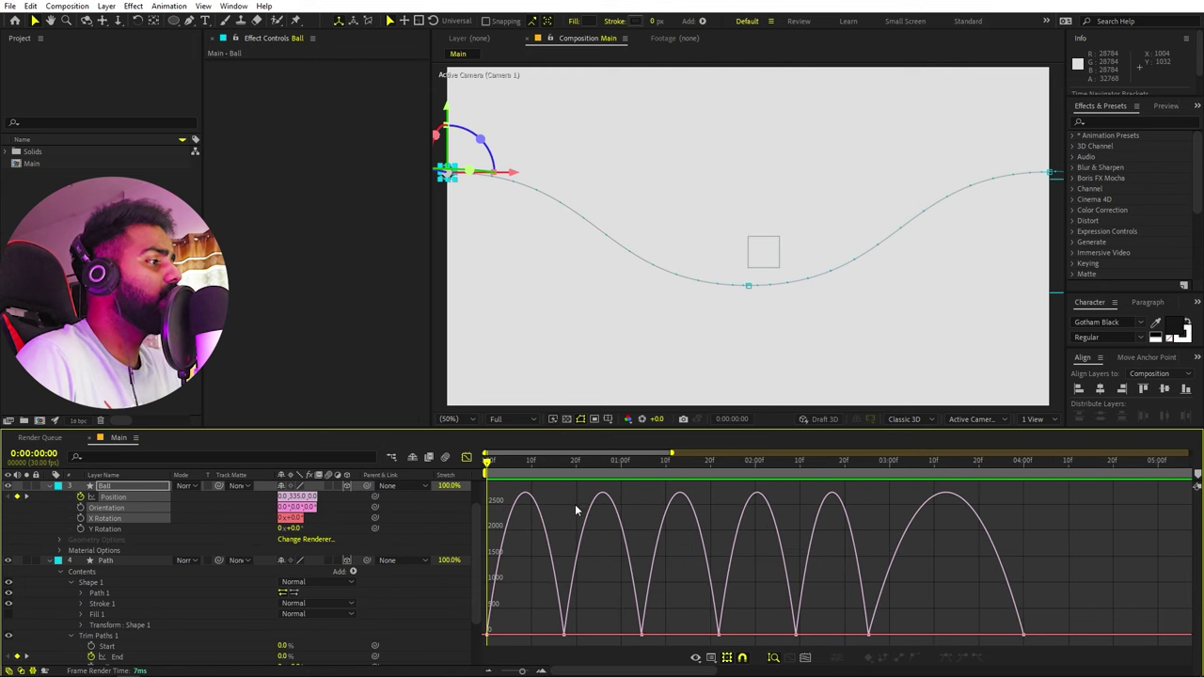
drag(487, 463, 629, 486)
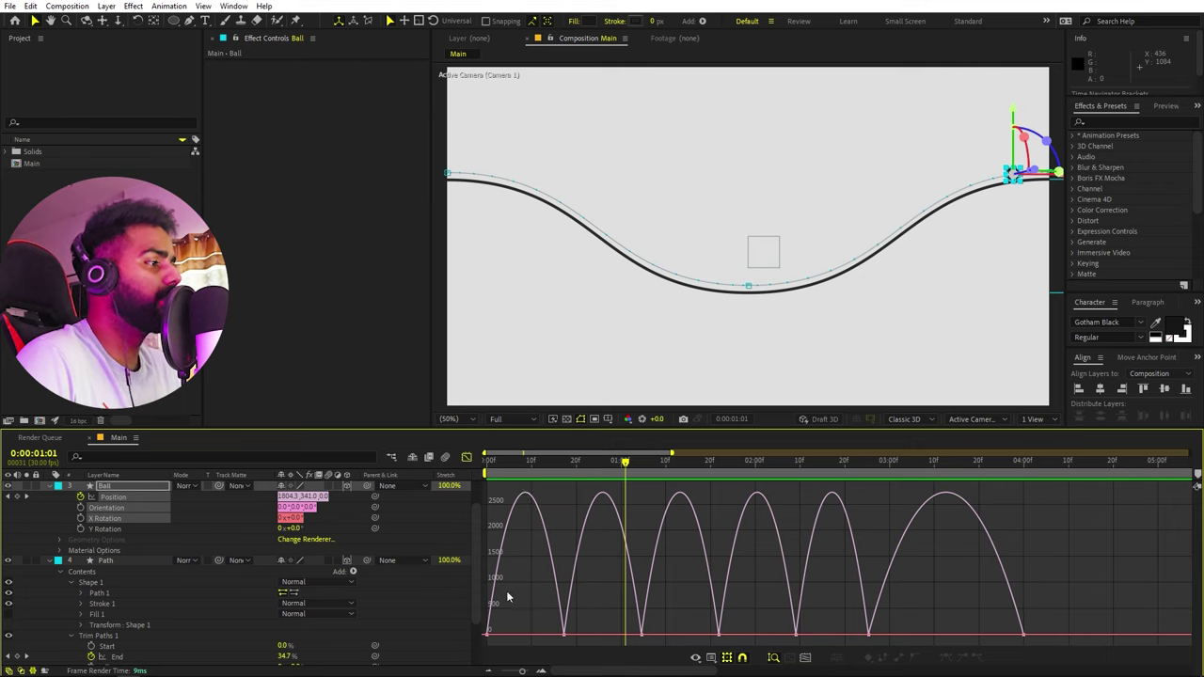
drag(545, 463, 501, 477)
key(Home)
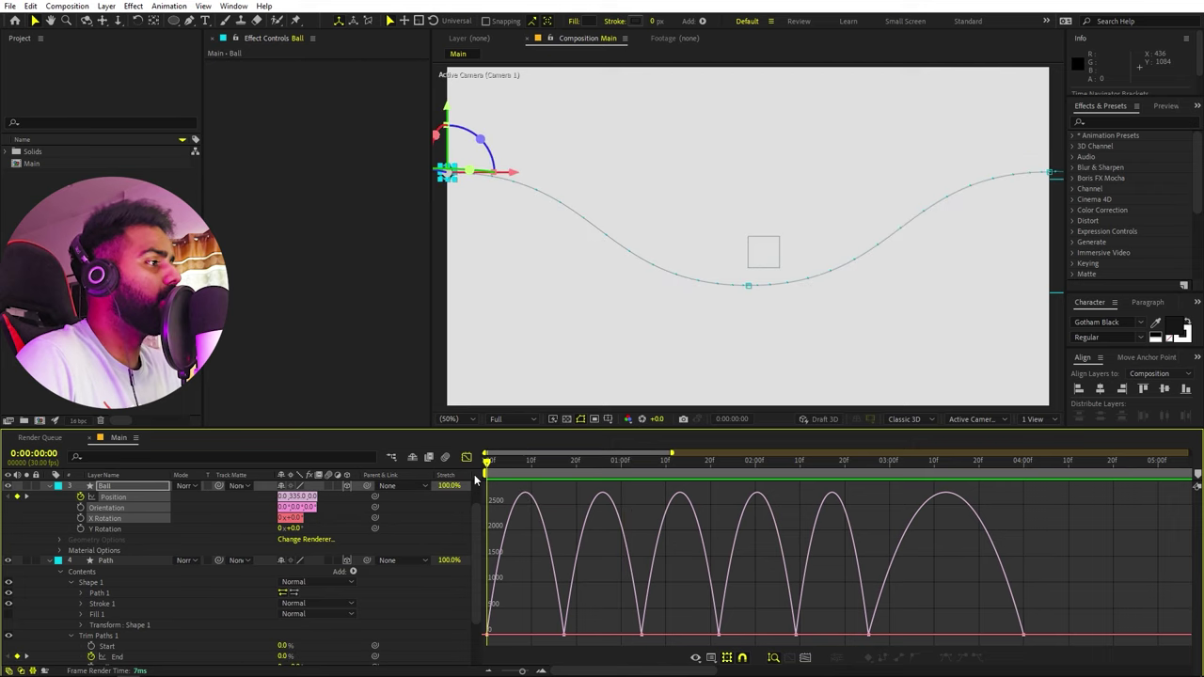
Reshape the Ball's first speed arc so it accelerates slowly into a sharp peak at the second Position keyframe.
drag(504, 610, 483, 646)
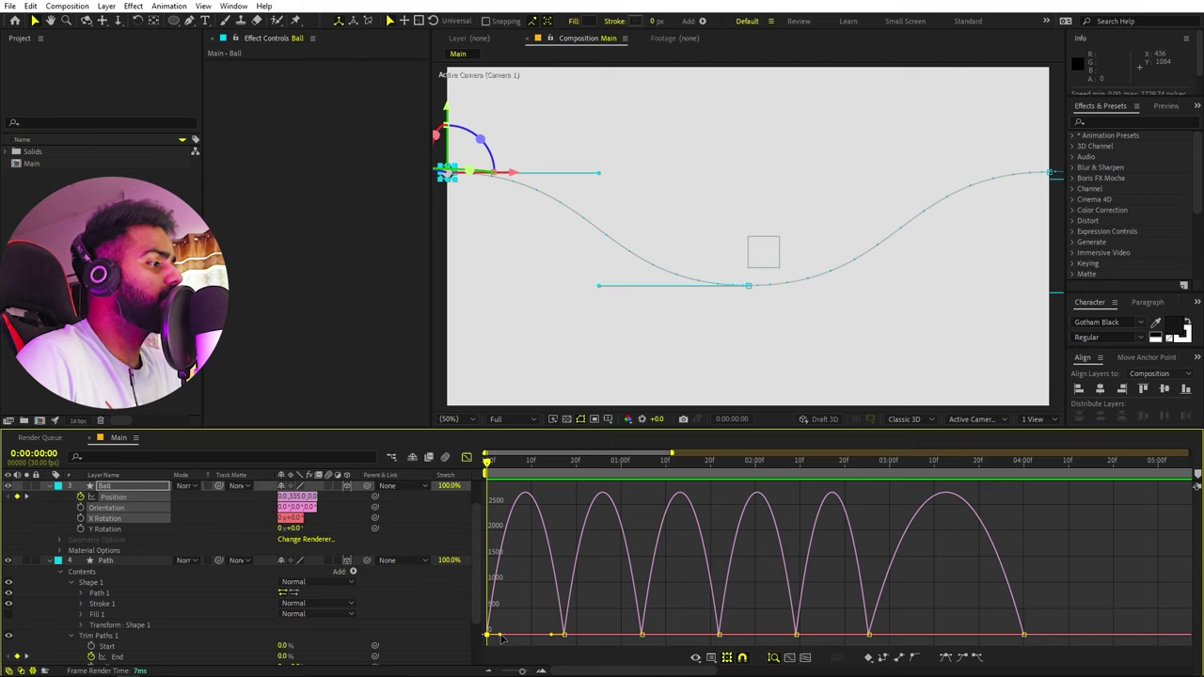
drag(504, 639, 552, 641)
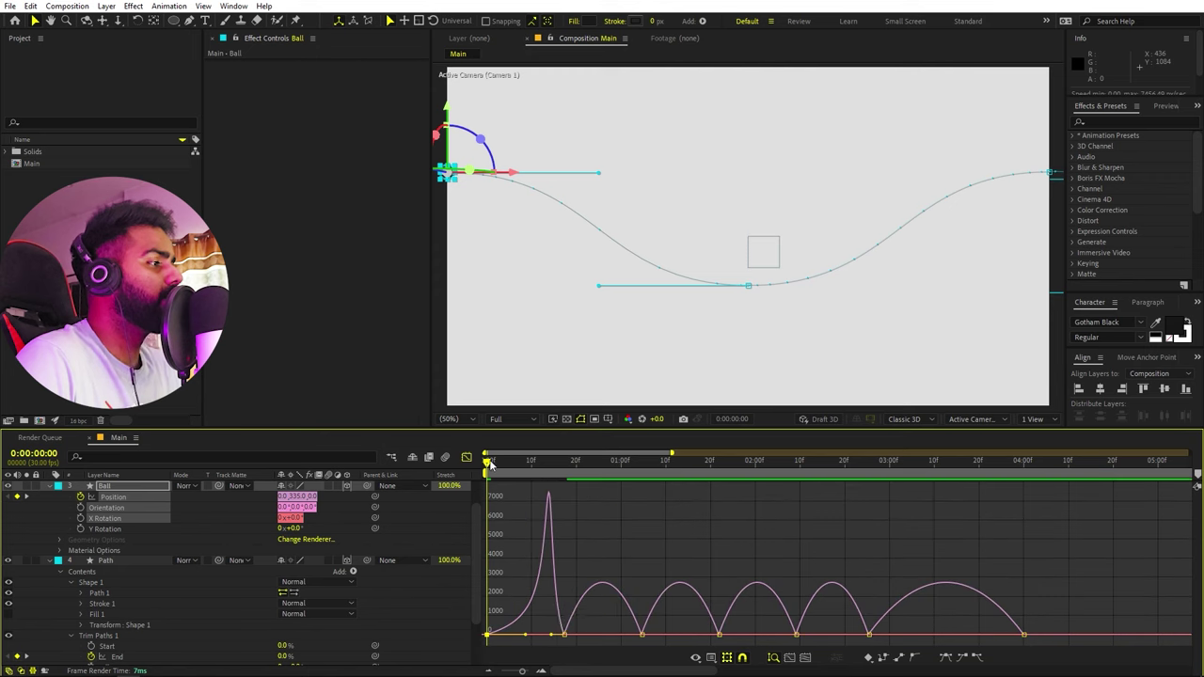
drag(490, 467, 565, 481)
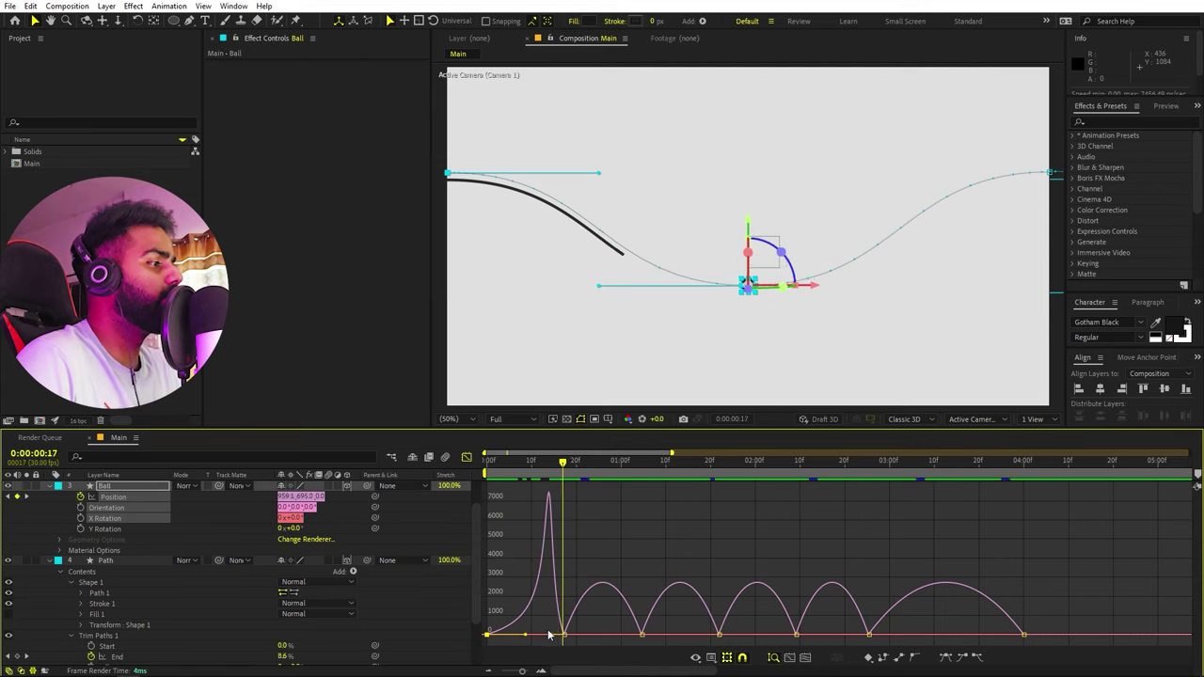
drag(553, 637, 575, 638)
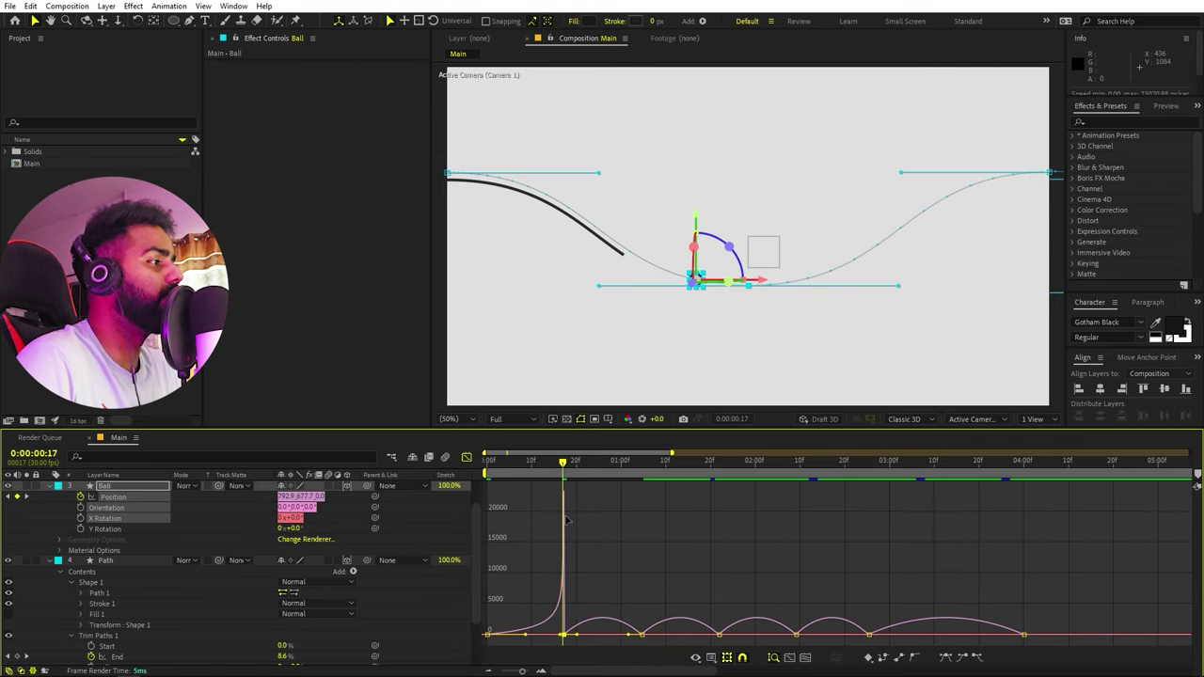
Reshape the Ball's second speed arc to leave the second keyframe at peak speed and slow gradually into the third.
drag(563, 468, 585, 474)
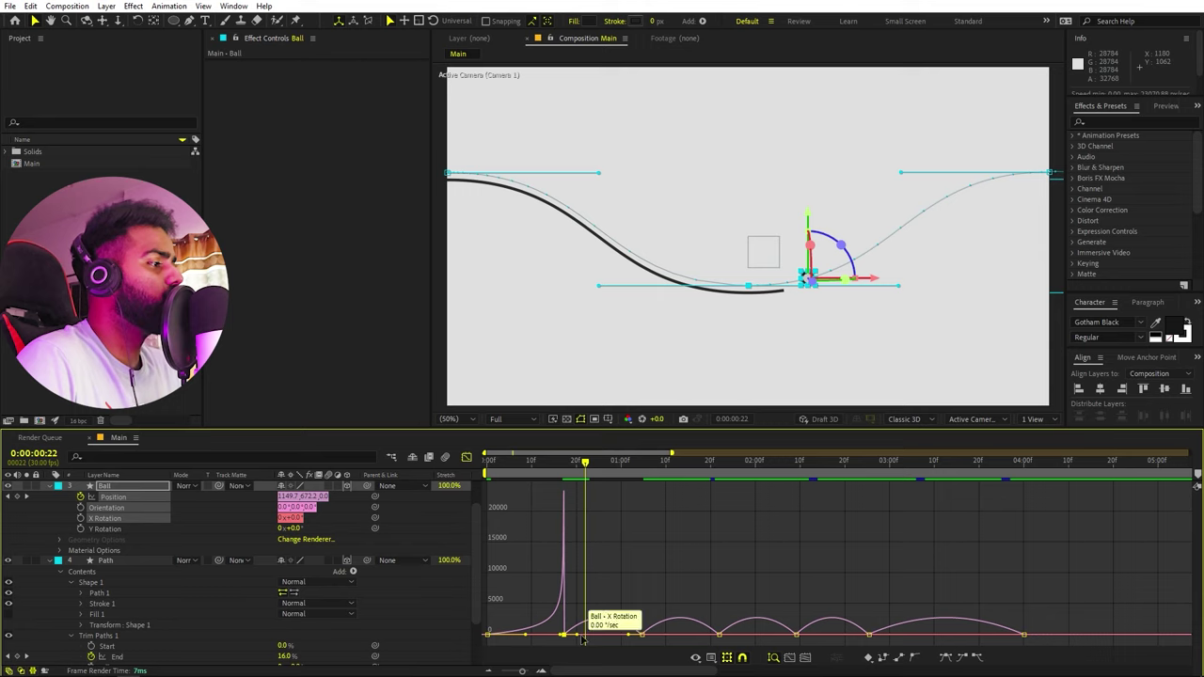
drag(576, 635, 524, 671)
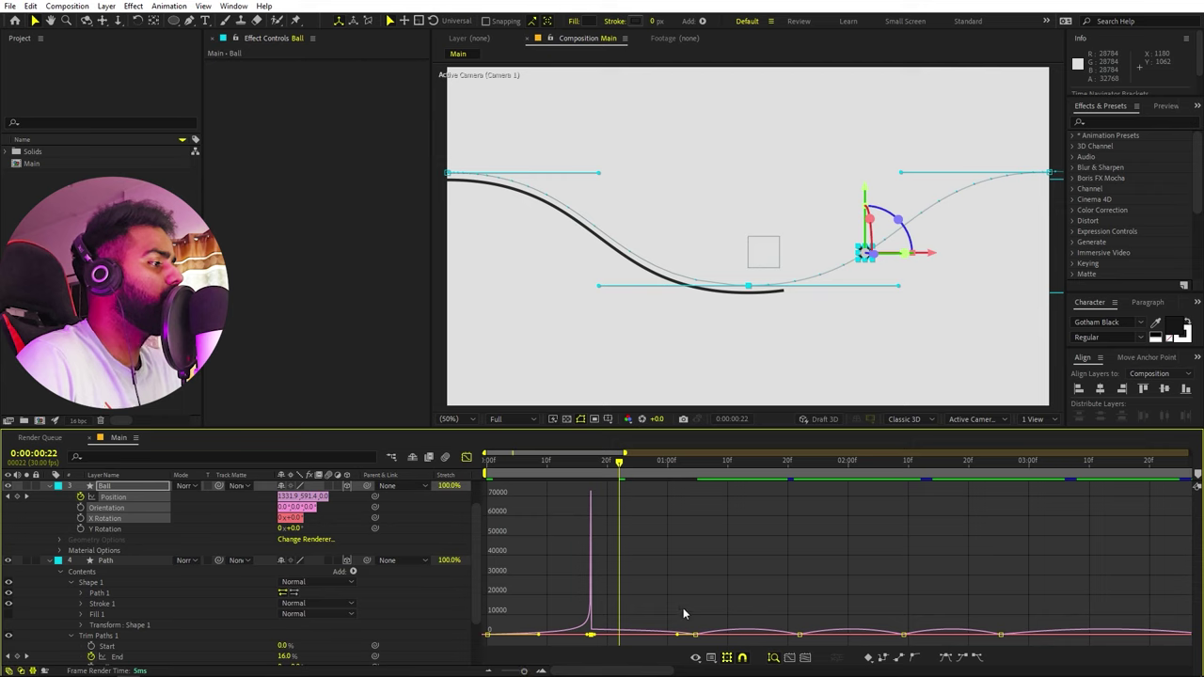
drag(696, 606, 643, 635)
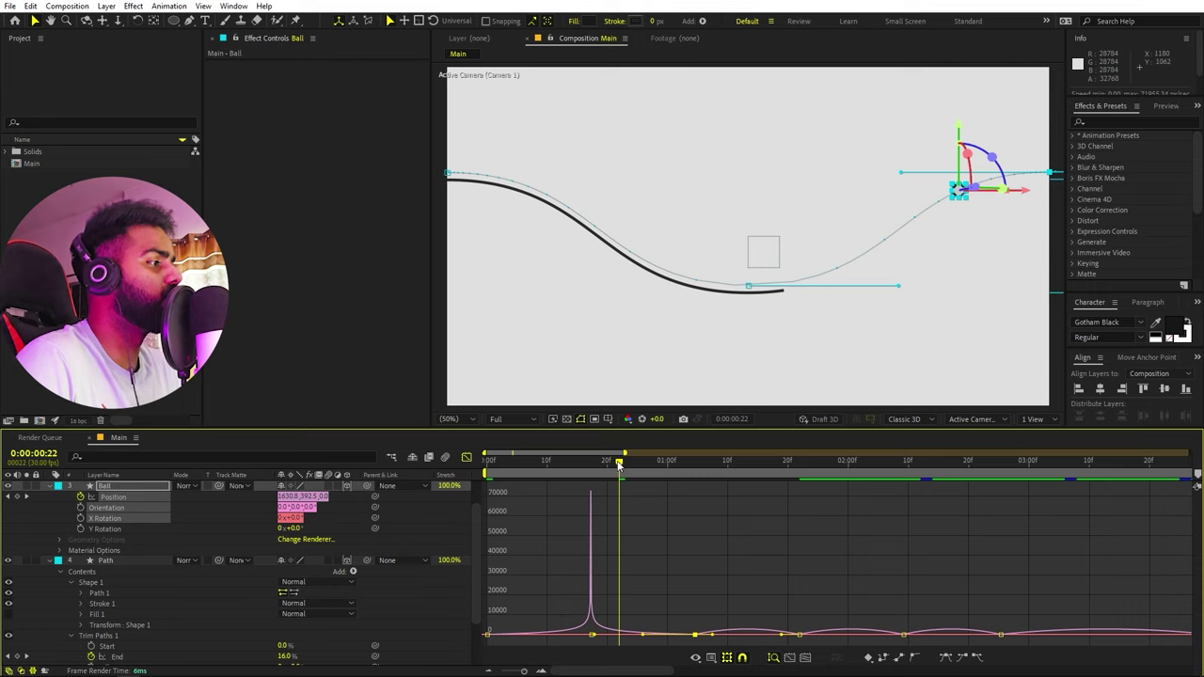
Preview the ball's motion from the start to check its timing against the drawing line.
key(Home)
click(846, 532)
key(space)
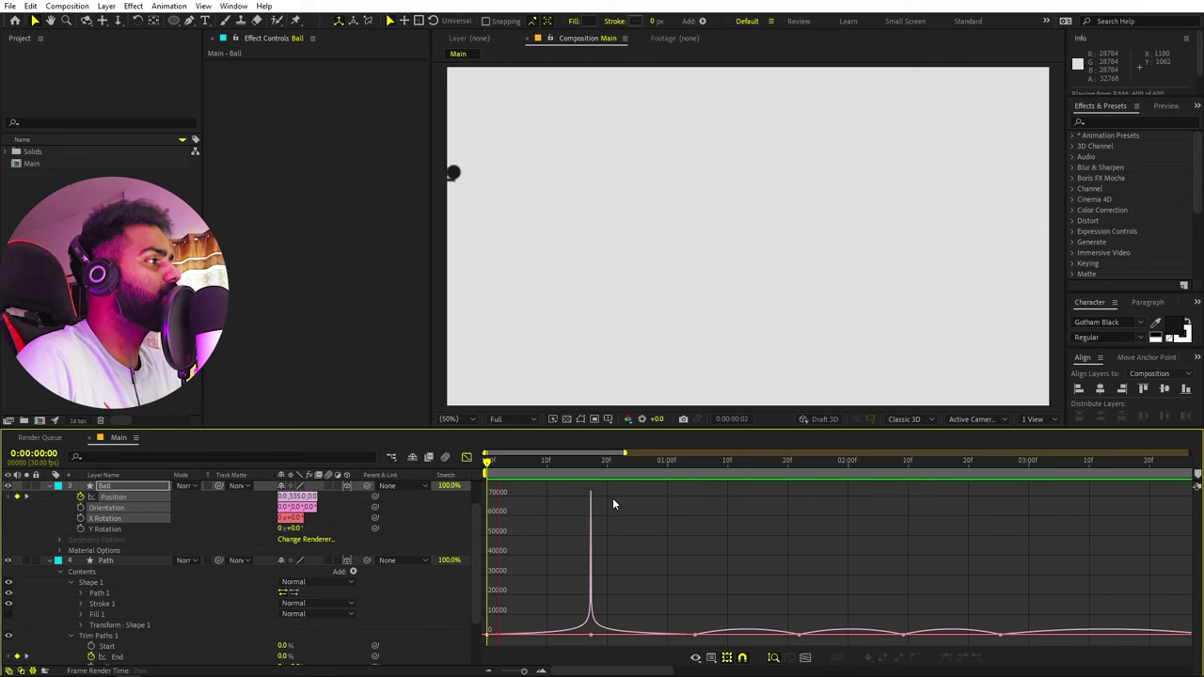
key(space)
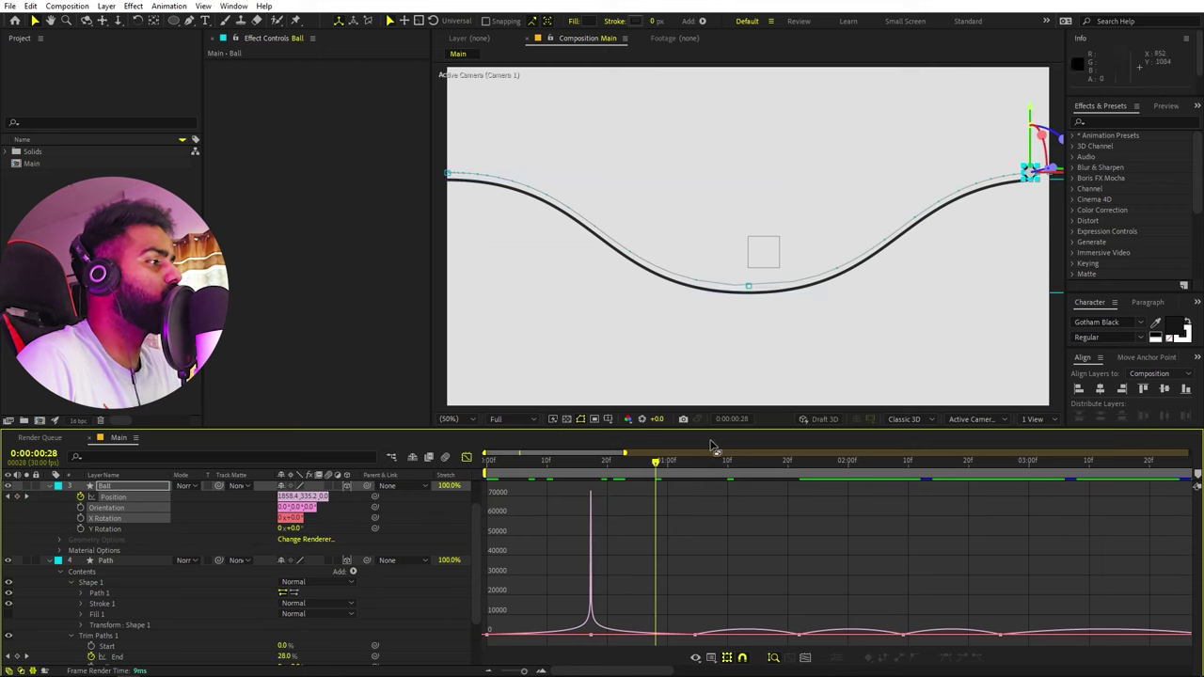
key(space)
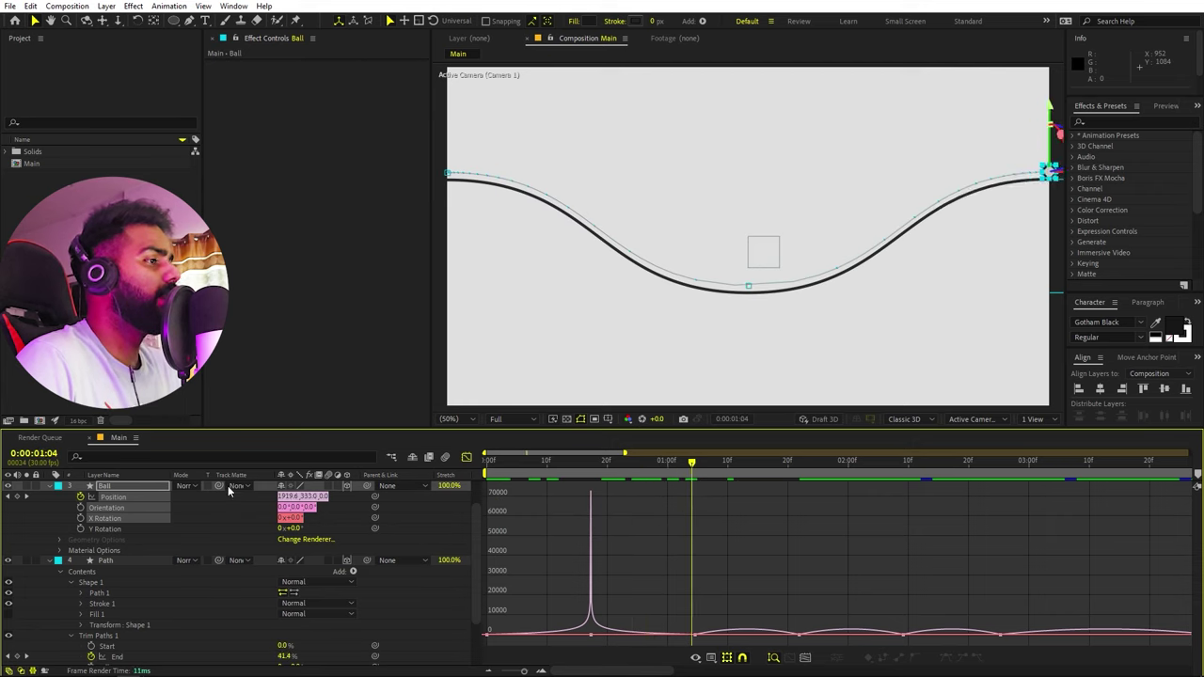
Set the Null 1 X position to 2519 at 0:00:01:04 to shift the camera along the wave.
scroll(122, 552, up, 2)
click(111, 485)
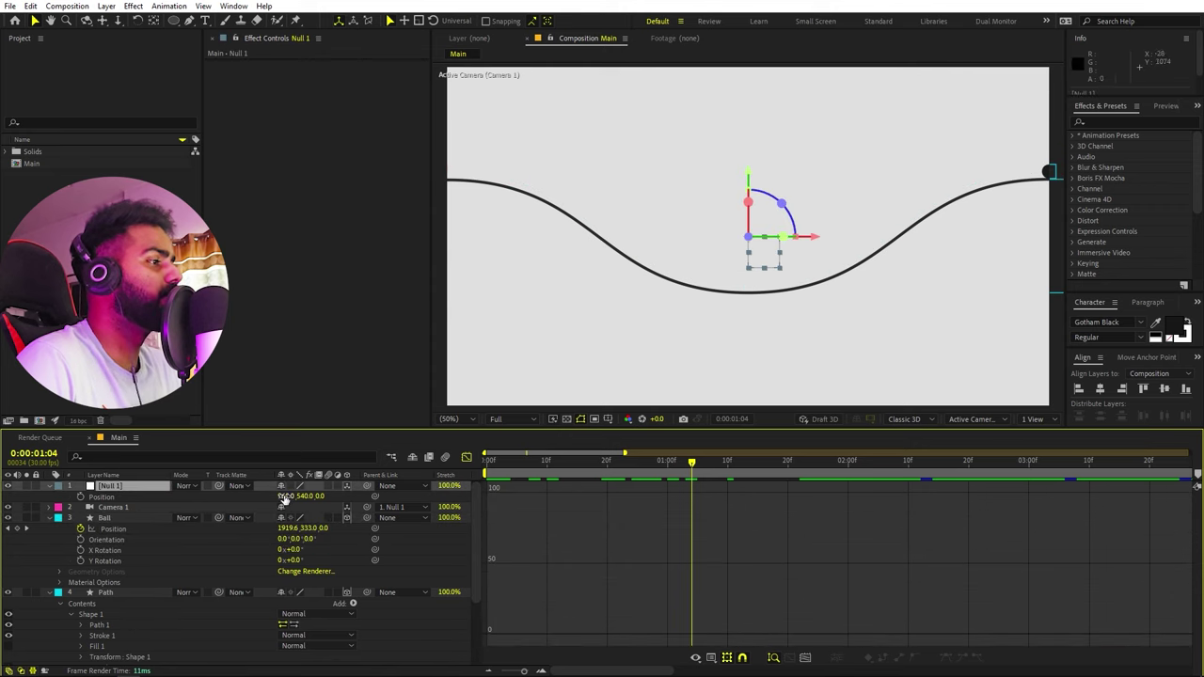
drag(285, 497, 1188, 440)
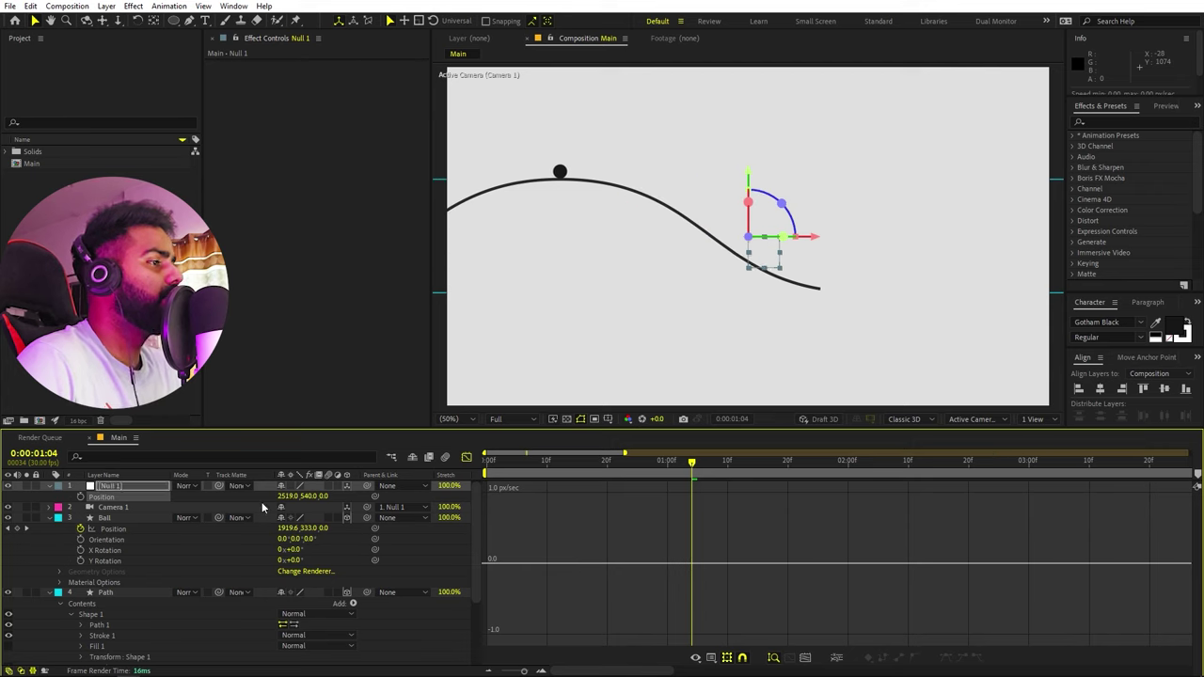
Reshape the Ball's third Position speed arc to build slowly from the third keyframe into a sharp peak at the fourth.
click(113, 529)
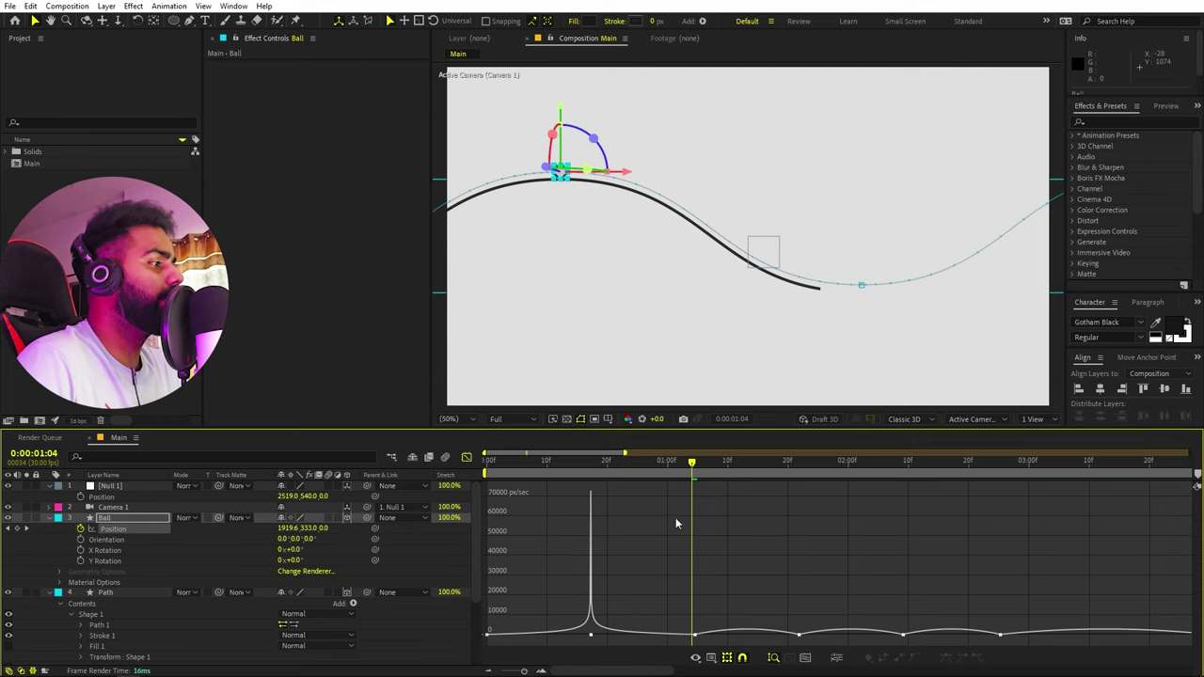
drag(586, 463, 783, 494)
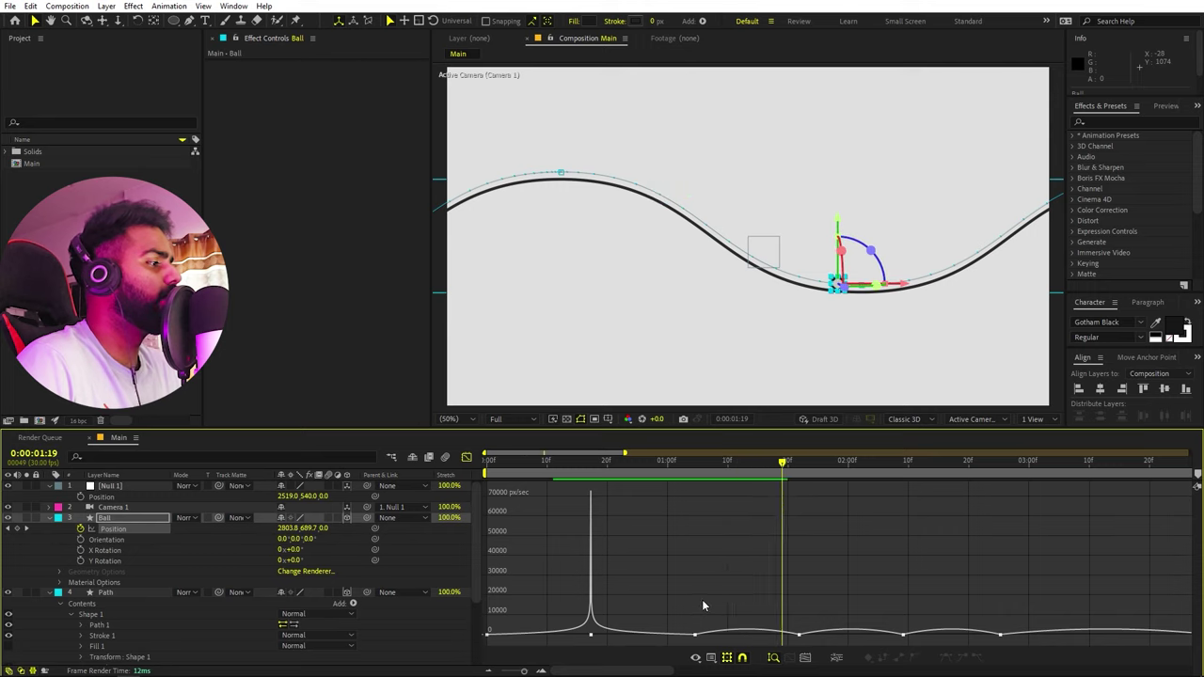
scroll(702, 600, up, 3)
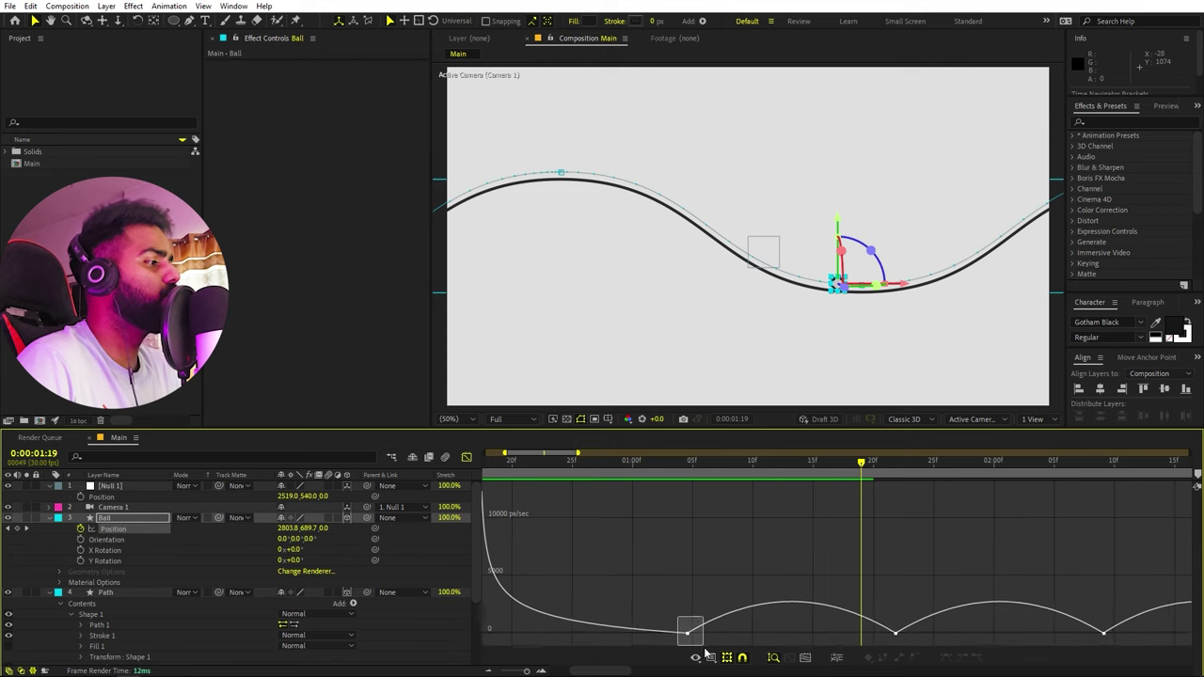
drag(705, 654, 791, 635)
click(705, 464)
drag(678, 465, 886, 487)
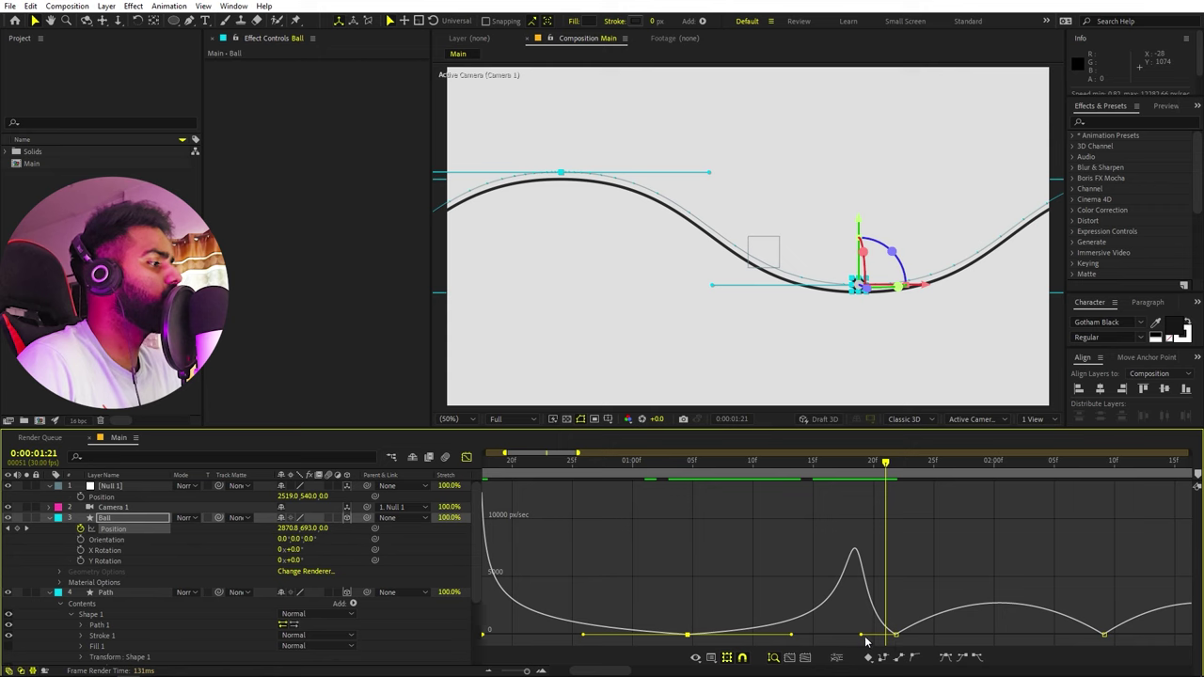
drag(863, 638, 898, 628)
Lengthen the fifth Position keyframe's incoming ease so the Ball slows gradually from the peak at the fourth keyframe.
drag(886, 465, 927, 475)
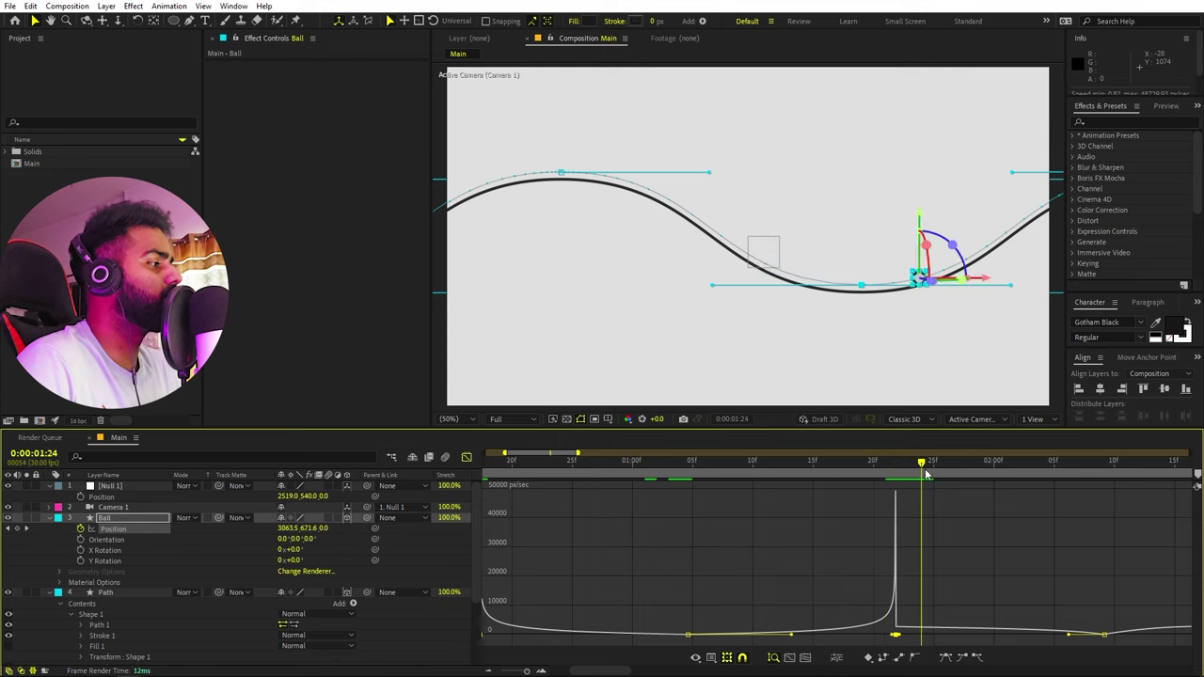
drag(1124, 606, 999, 636)
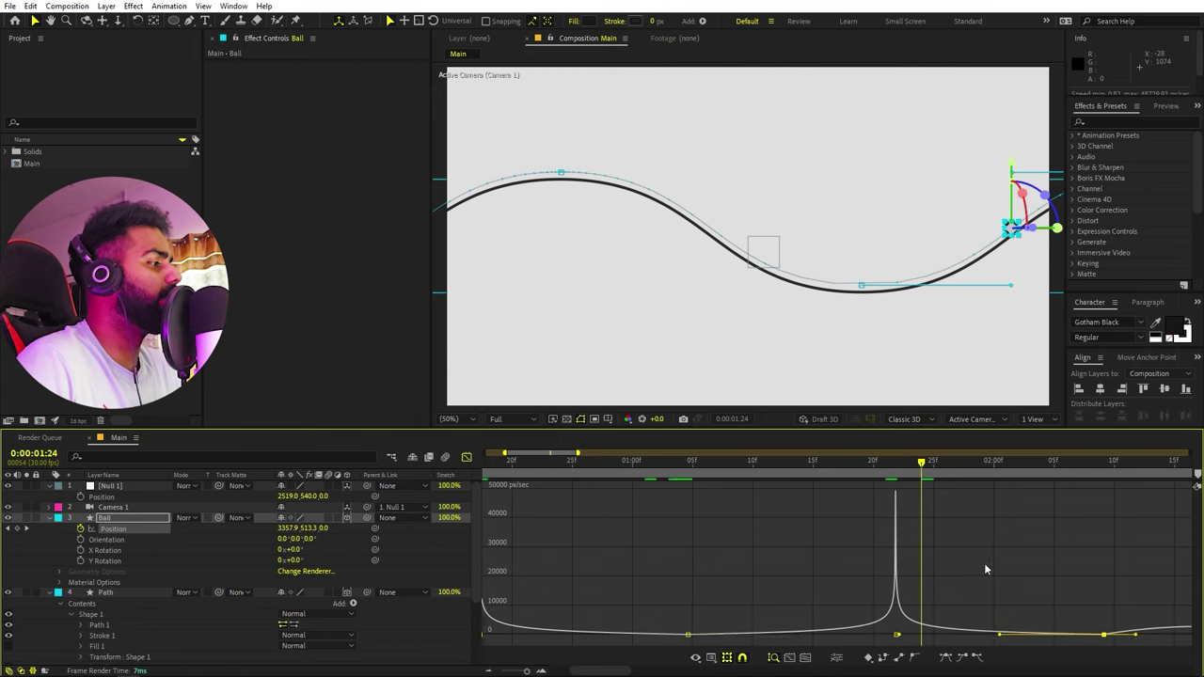
key(minus)
key(minus)
key(minus)
Preview the ball's motion repeatedly to check the two speed peaks and how it passes the wave crest between them.
drag(683, 465, 641, 477)
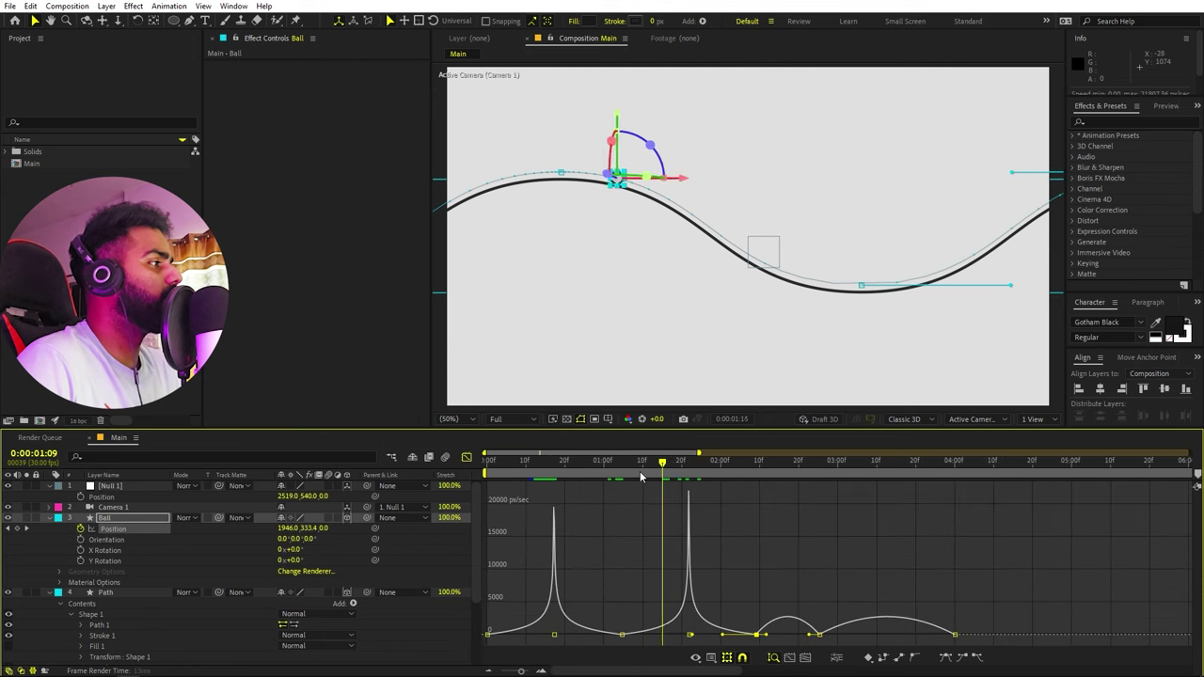
key(space)
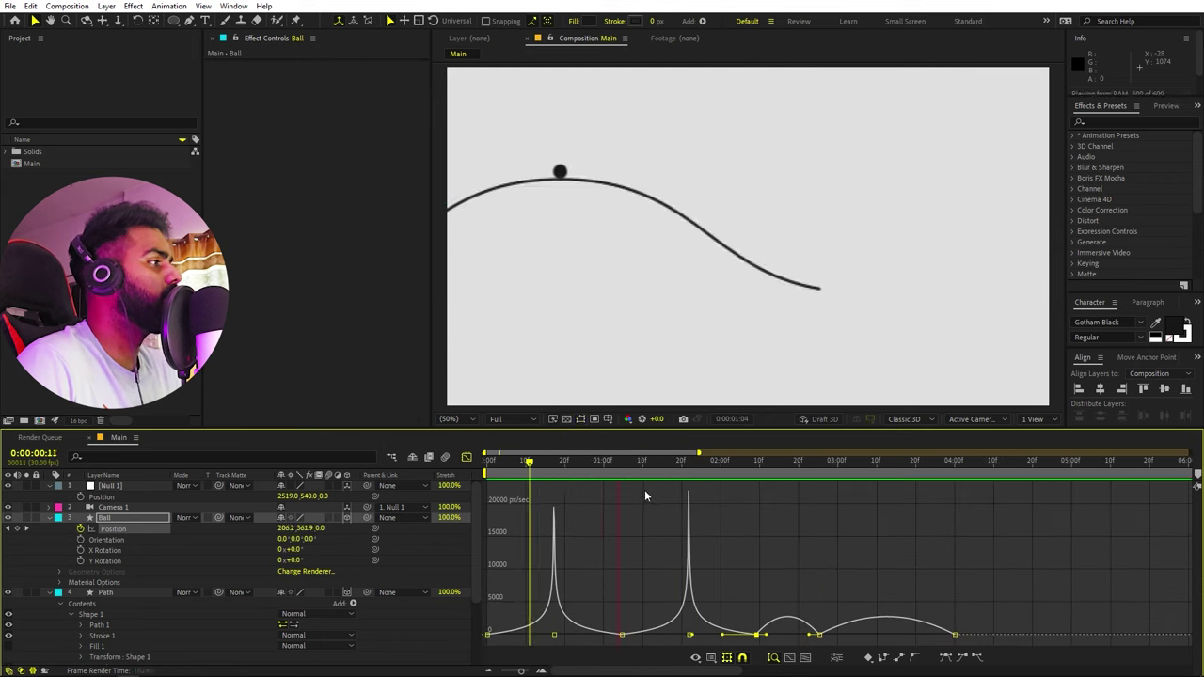
key(space)
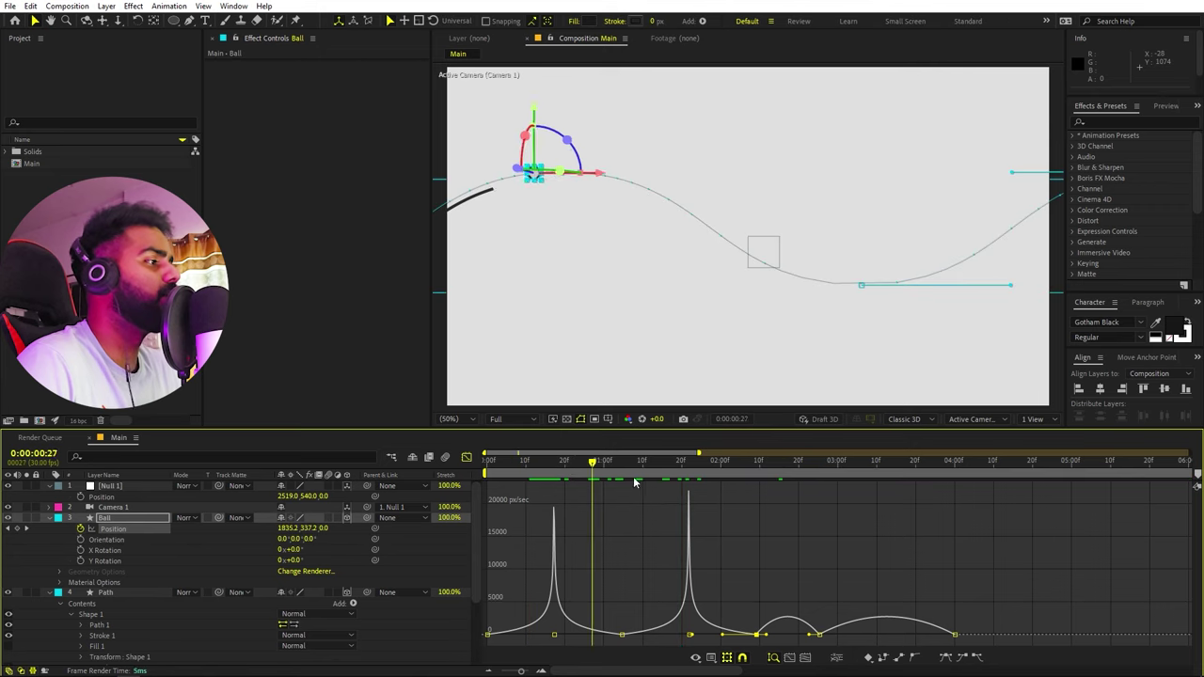
drag(636, 461, 538, 461)
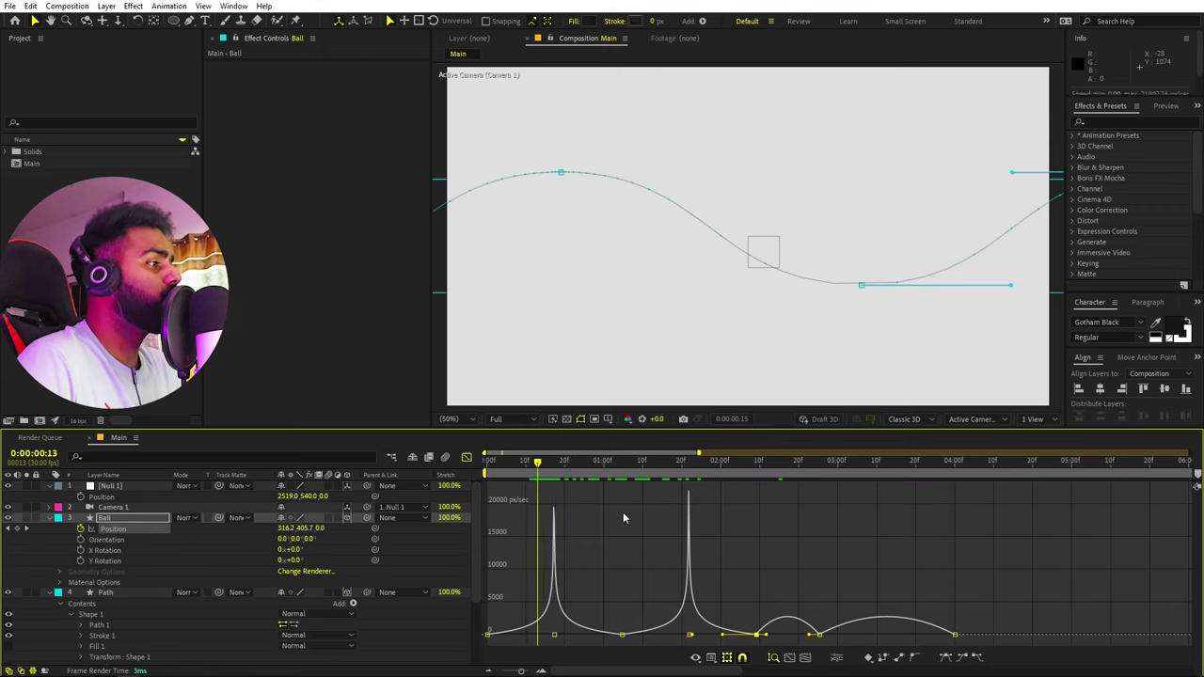
click(623, 517)
key(space)
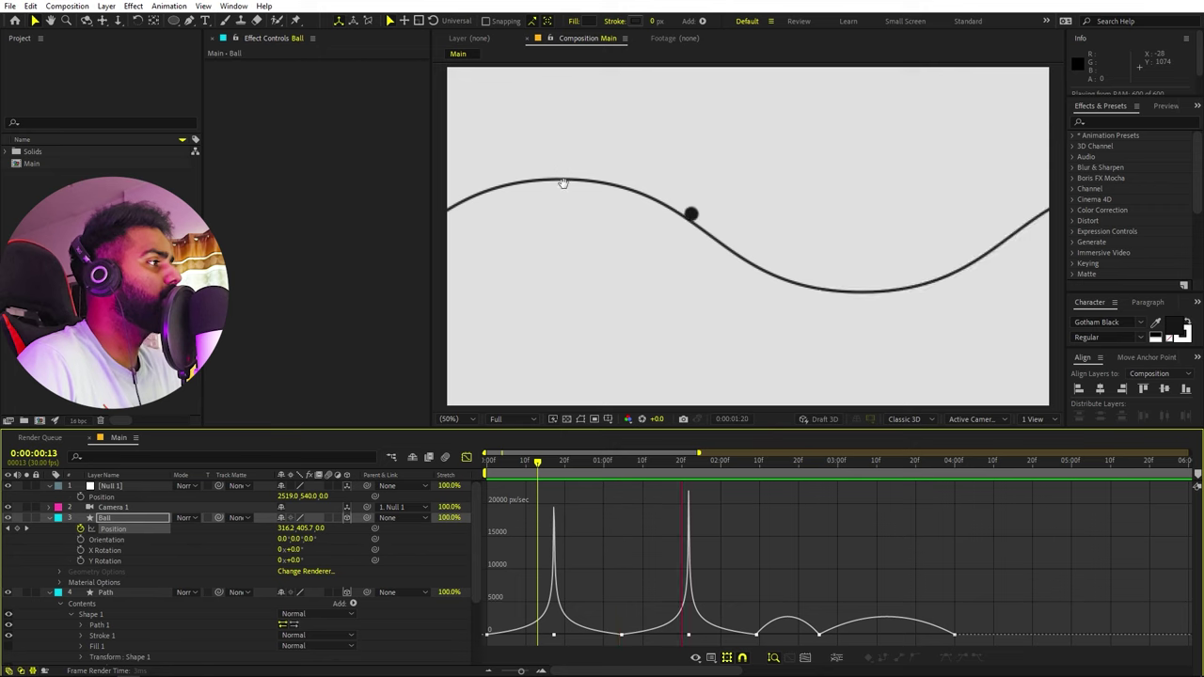
key(space)
drag(640, 475, 620, 475)
key(space)
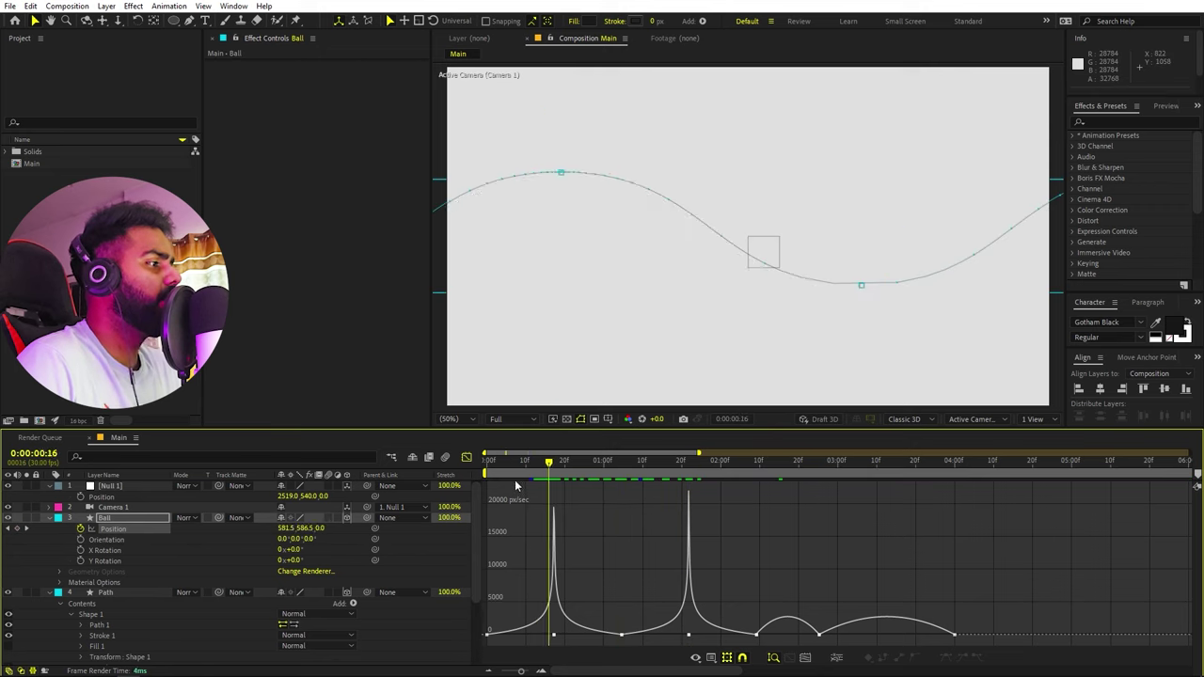
key(space)
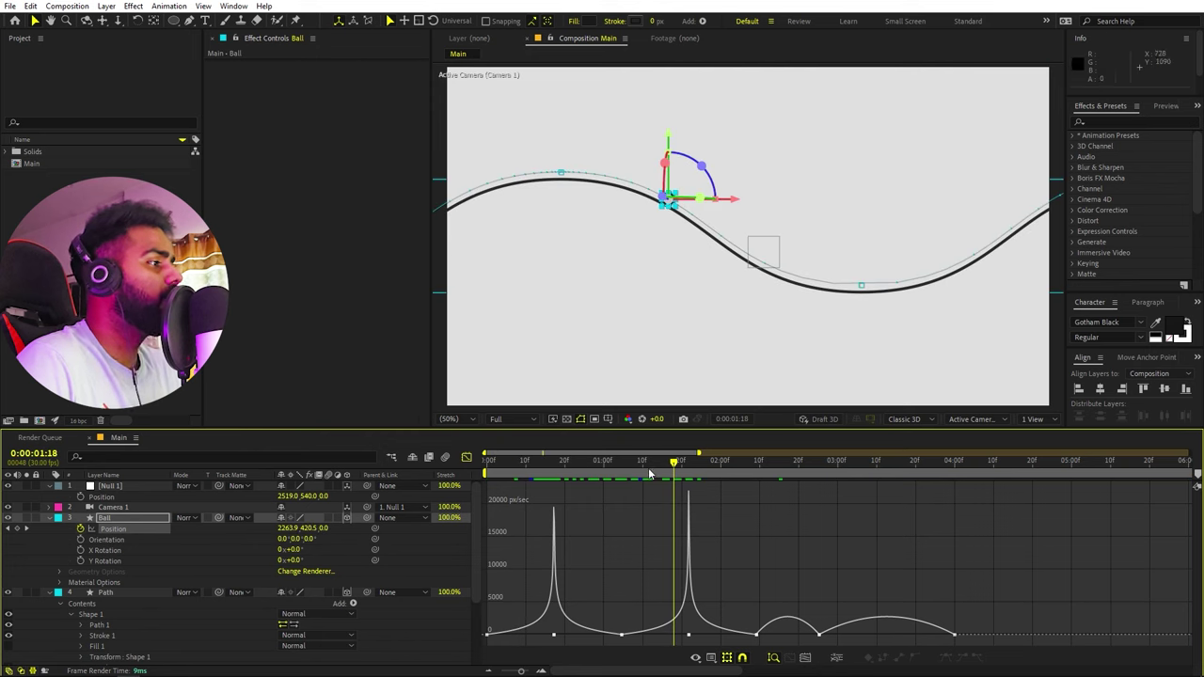
Lock outgoing to incoming velocity with the Continuous option on the Ball's Position keyframe at 0:00:01:04.
drag(625, 463, 613, 469)
scroll(627, 546, up, 2)
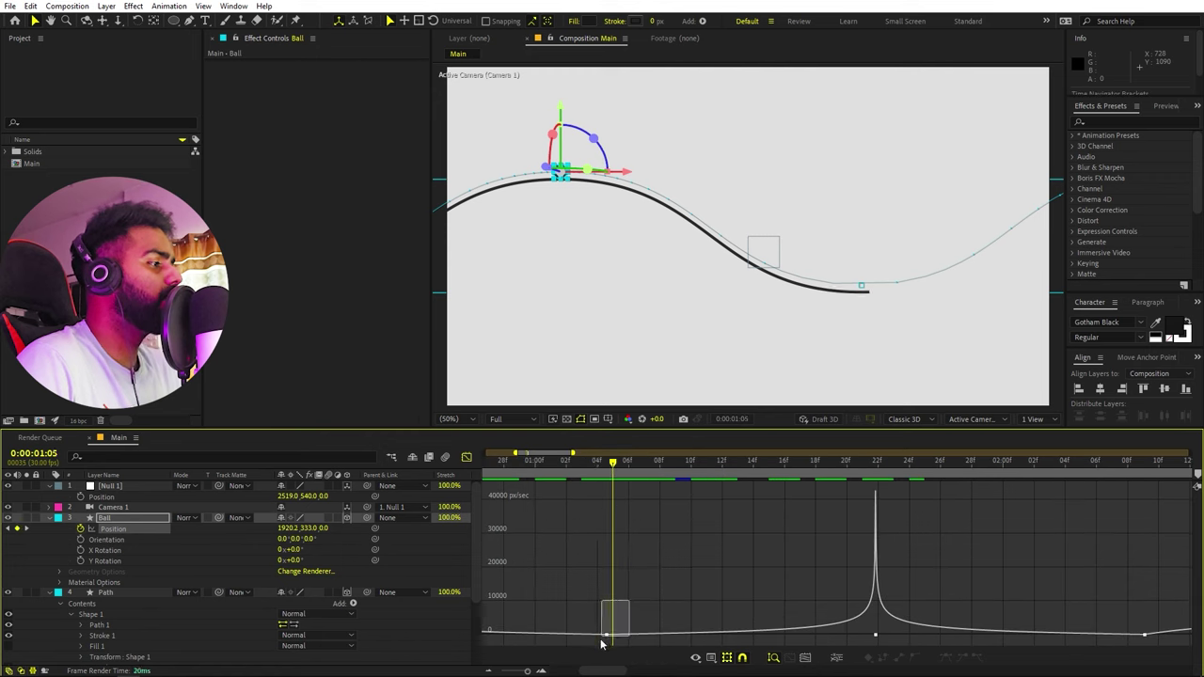
drag(602, 644, 606, 638)
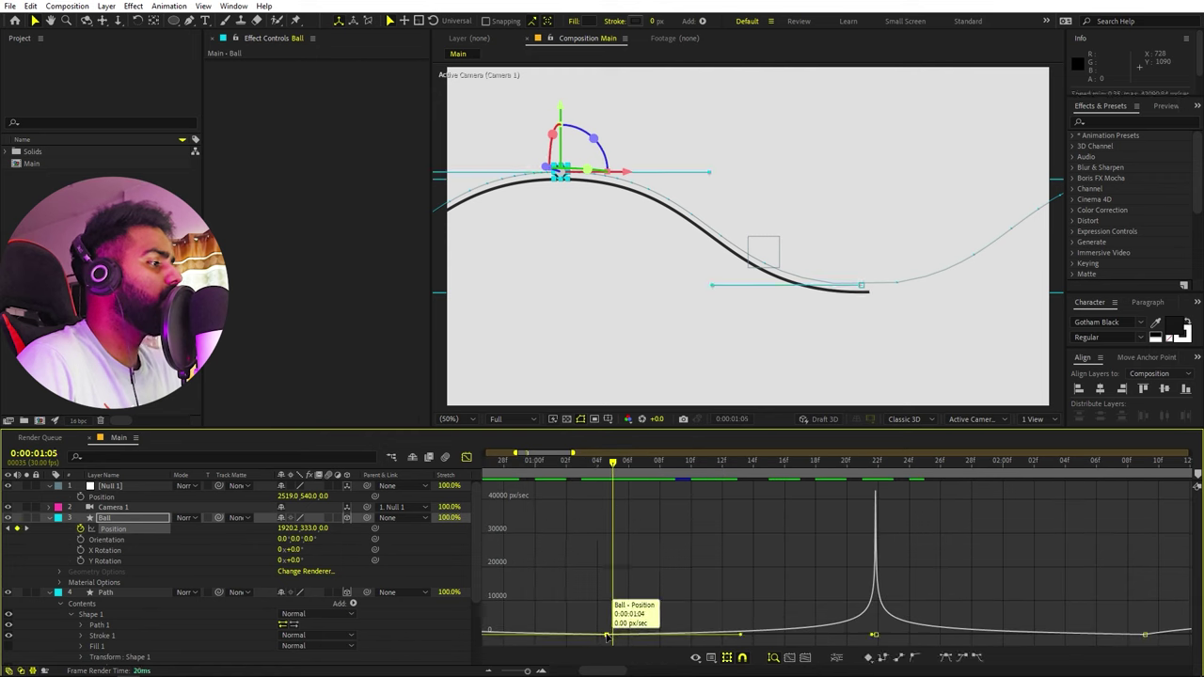
right_click(607, 637)
click(658, 611)
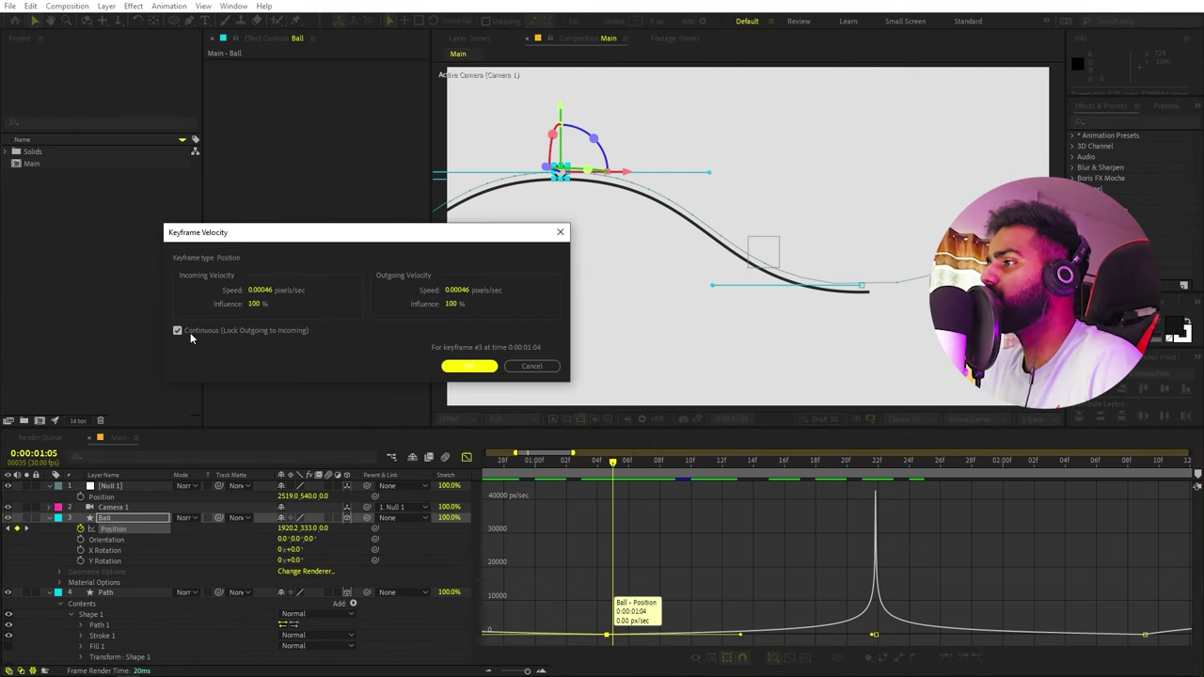
click(468, 366)
click(670, 566)
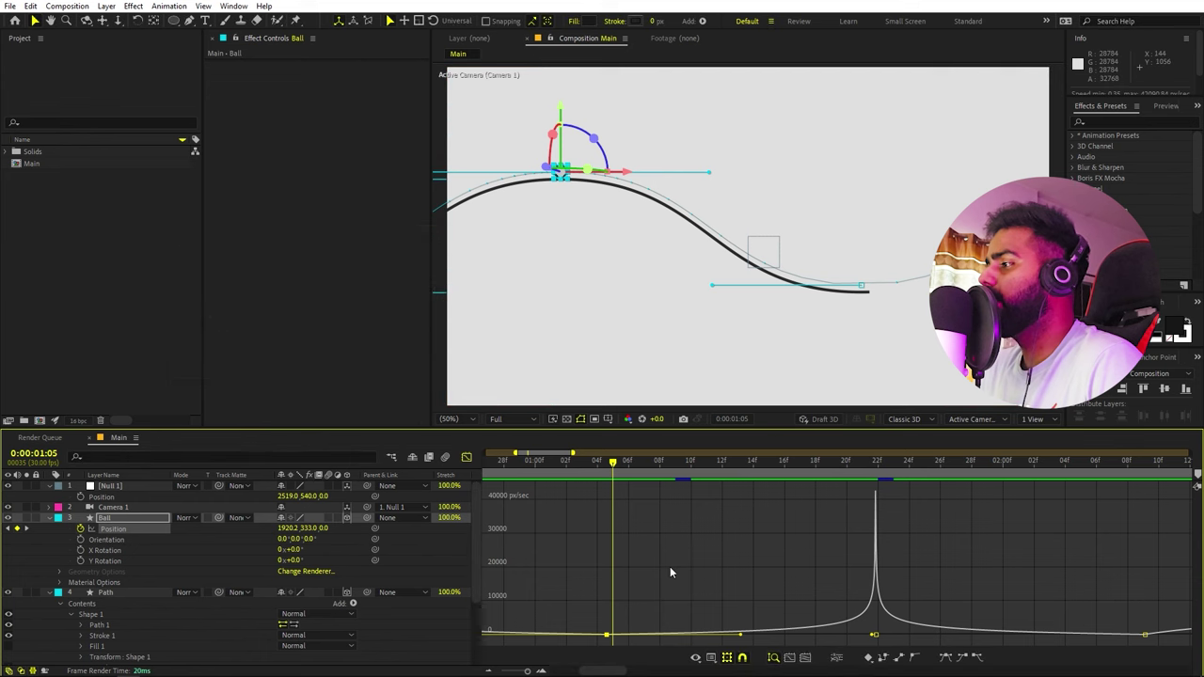
Raise the speed of the Ball's Position keyframe at 0:00:01:04 above zero so the ball keeps moving over the crest.
alt+scroll(661, 546, down, 3)
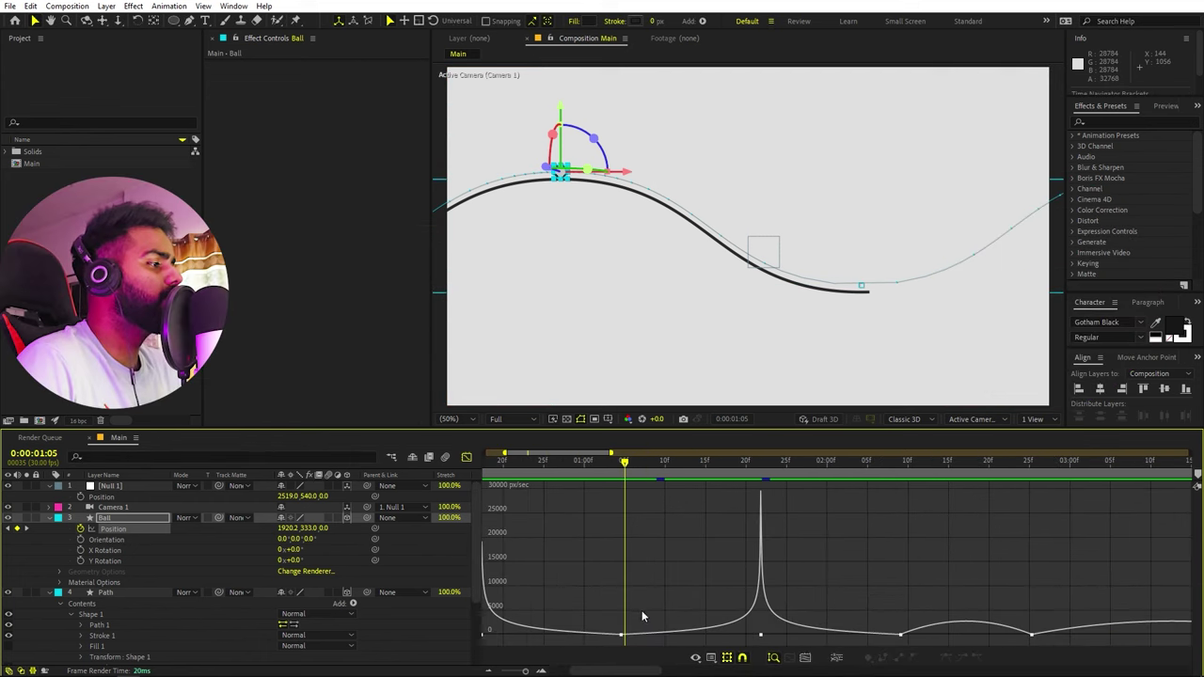
drag(642, 612, 629, 647)
drag(523, 671, 530, 672)
mouse_move(826, 636)
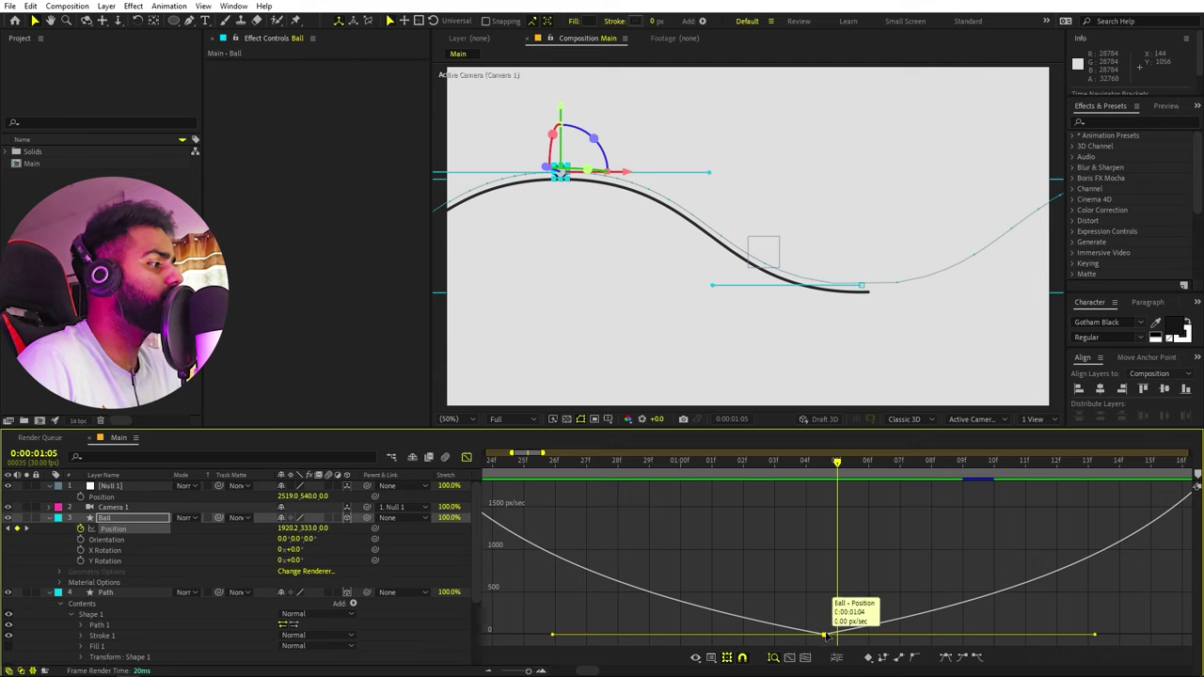
drag(824, 638, 832, 535)
key(minus)
key(minus)
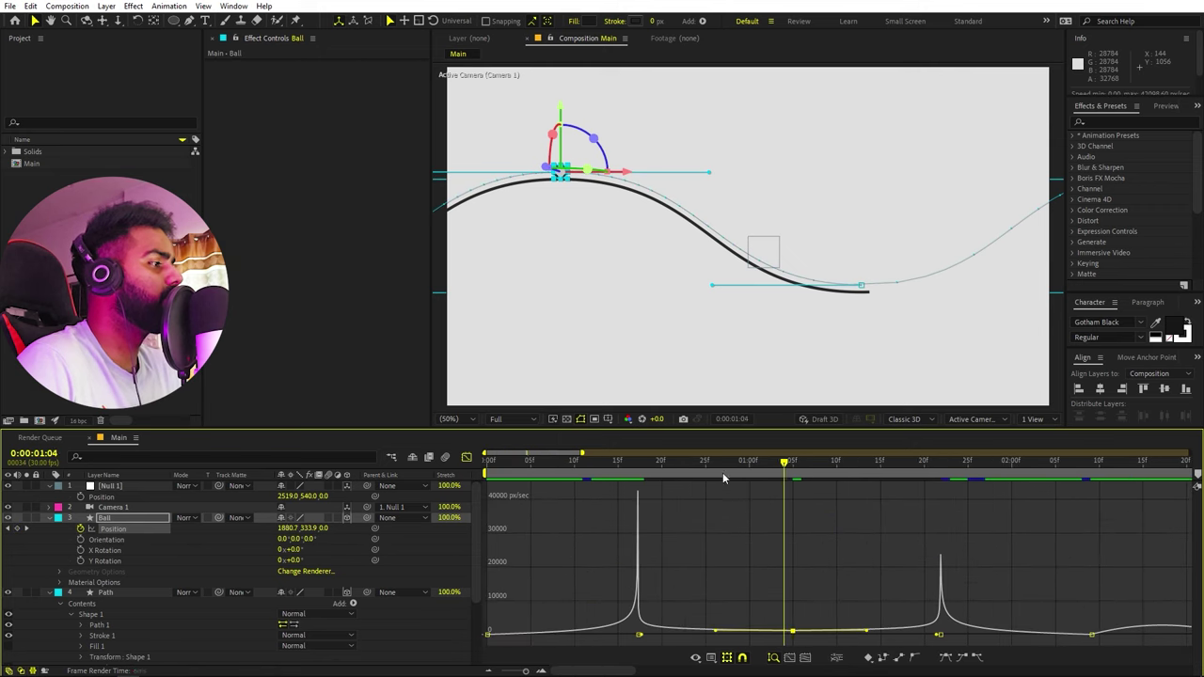
Preview the animation to check that the ball flows through the first crest without stopping.
key(space)
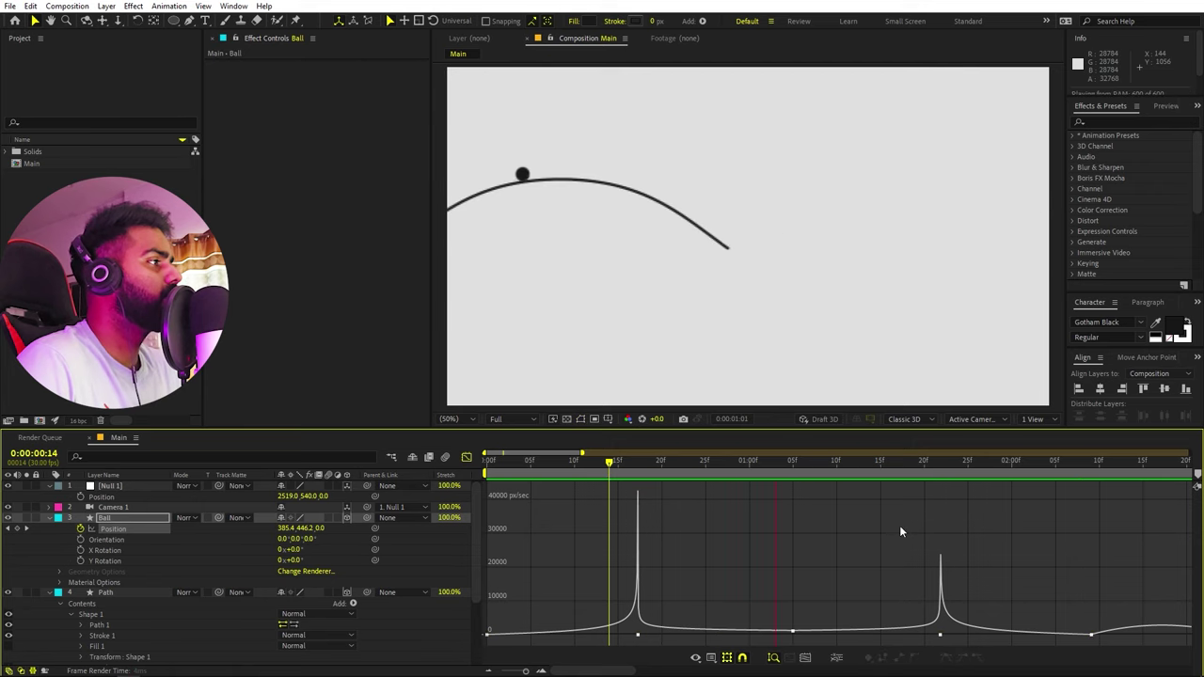
key(space)
key(space)
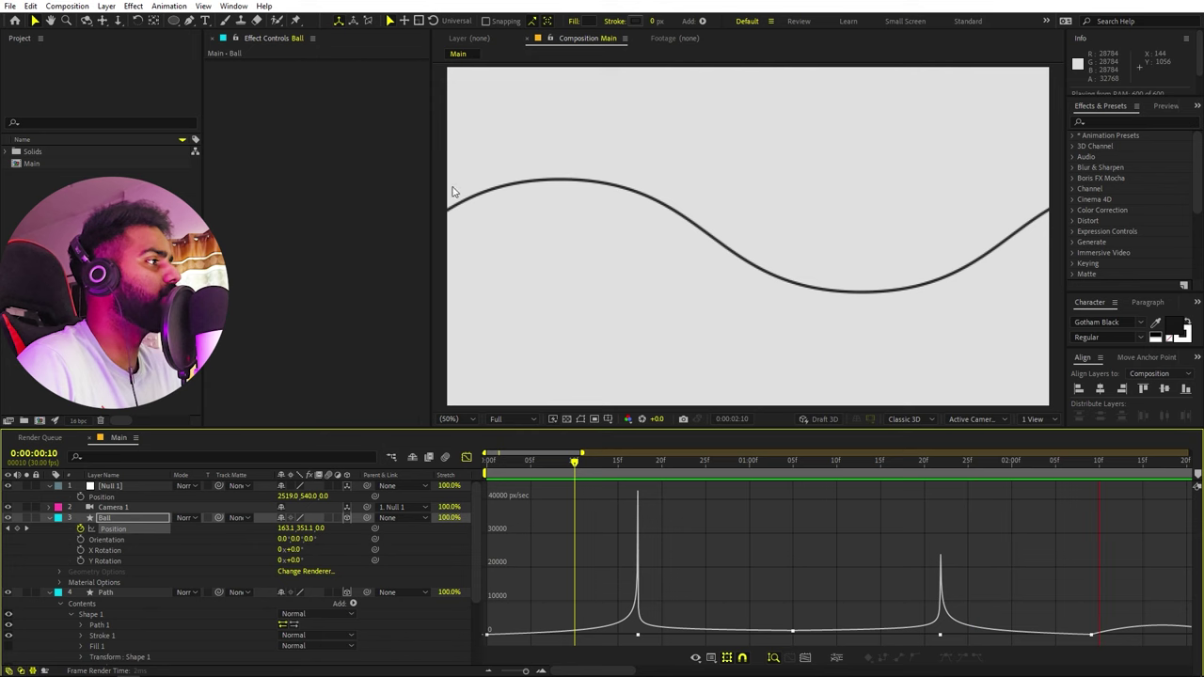
key(space)
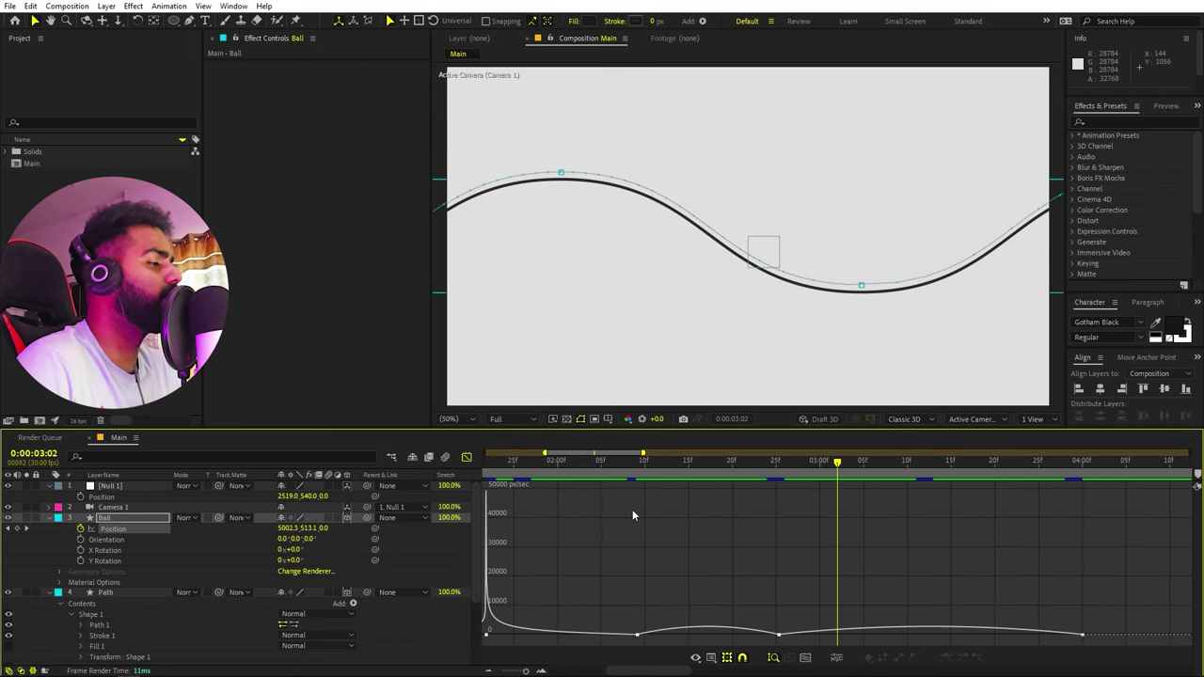
key(space)
key(space)
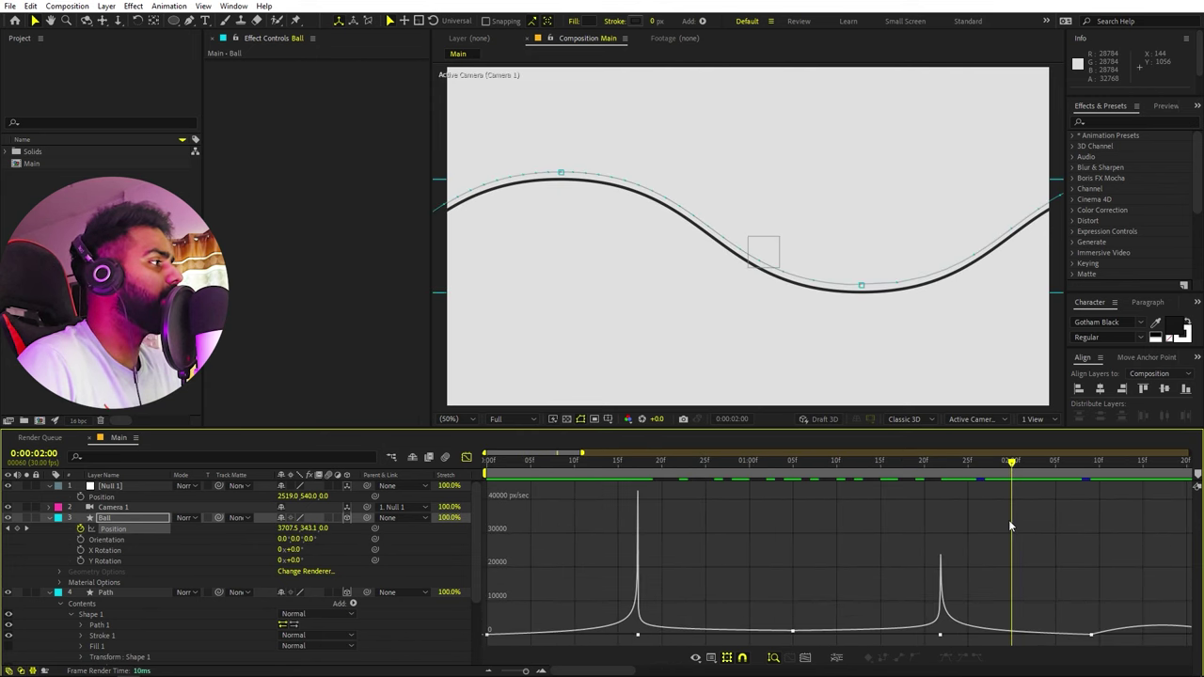
Set the Null 1 X position to 4190 at 0:00:02:00 to move the camera to the next stretch of the wave.
drag(1036, 559, 765, 564)
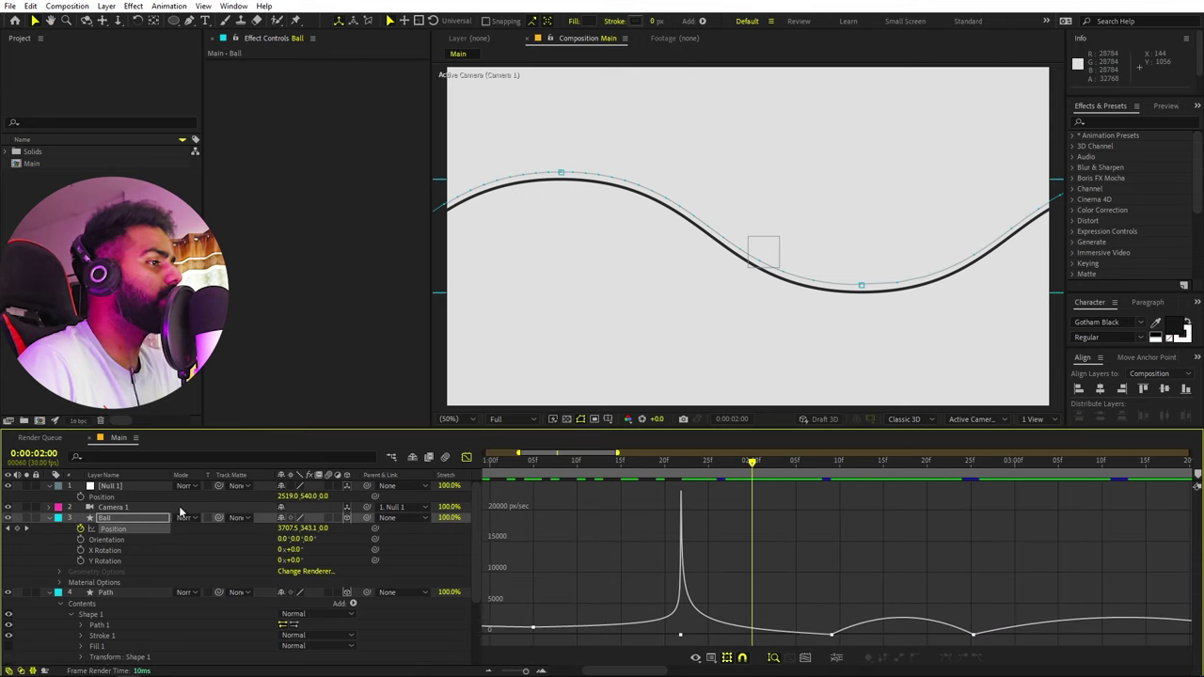
click(127, 487)
drag(290, 497, 1200, 525)
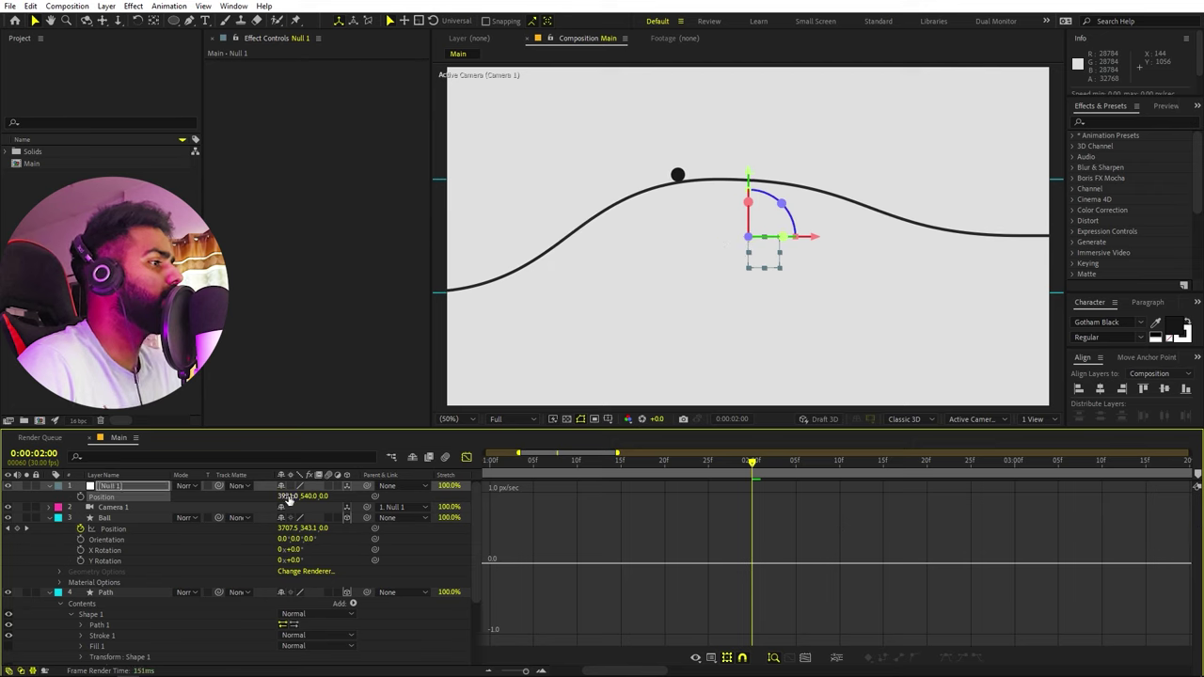
drag(289, 499, 454, 508)
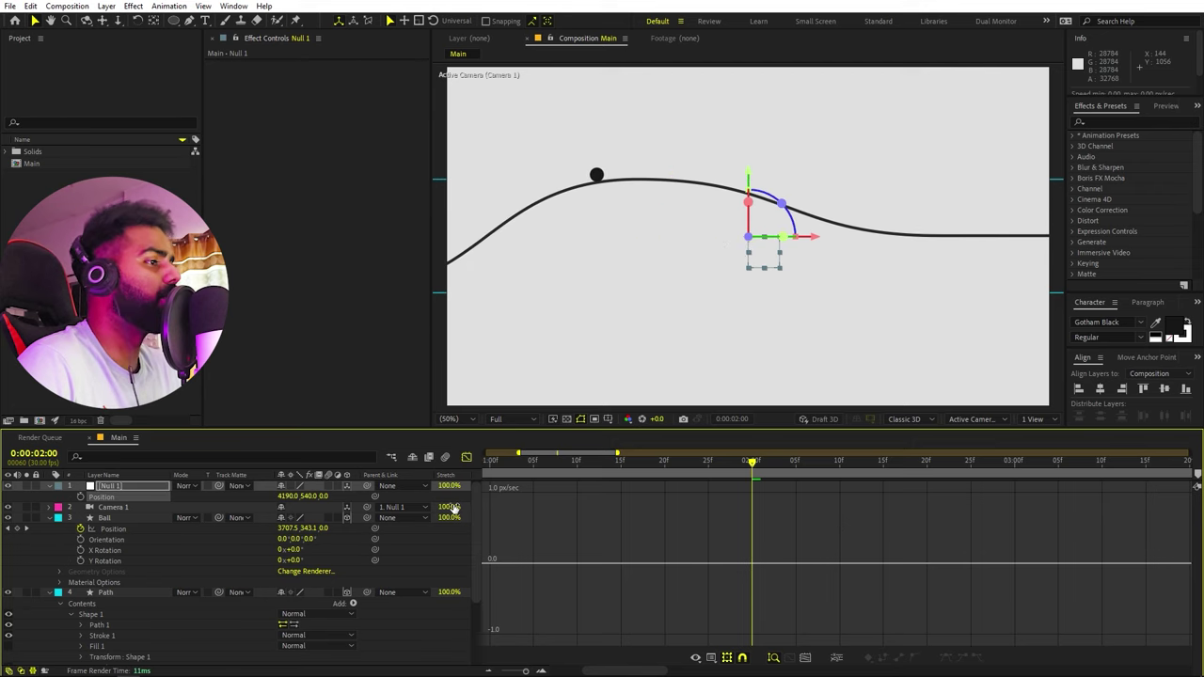
Lengthen the outgoing ease of the Ball's Position keyframe at 0:00:02:09 and preview the resulting motion.
click(120, 529)
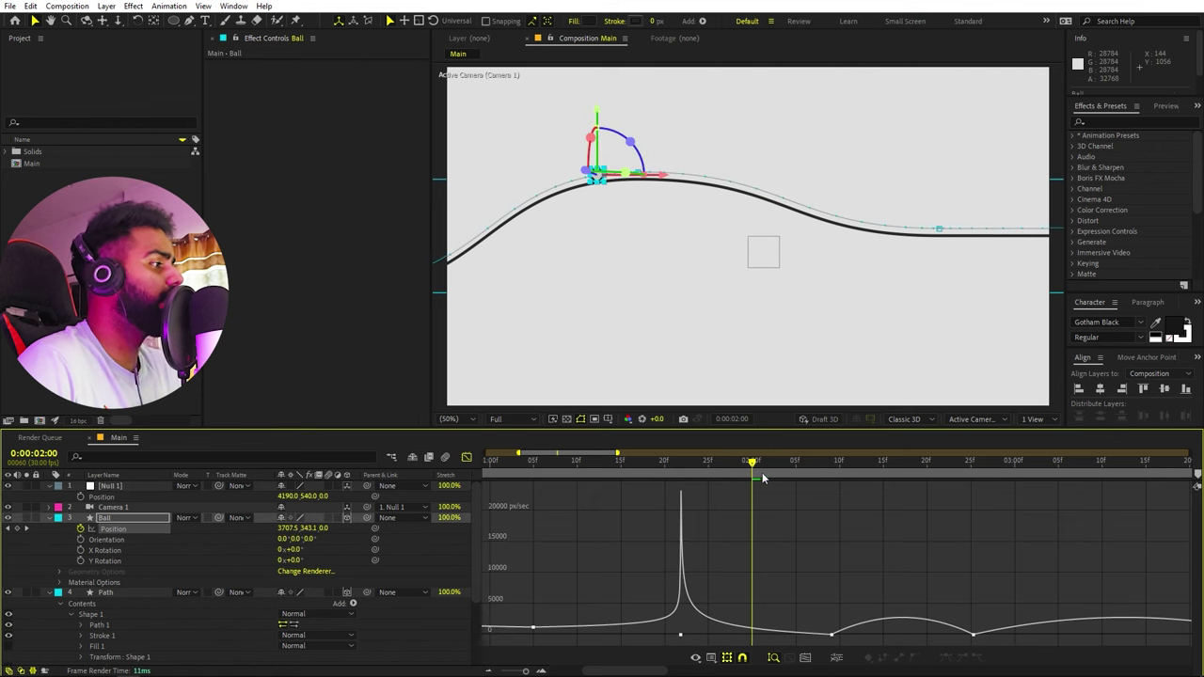
drag(765, 479, 830, 492)
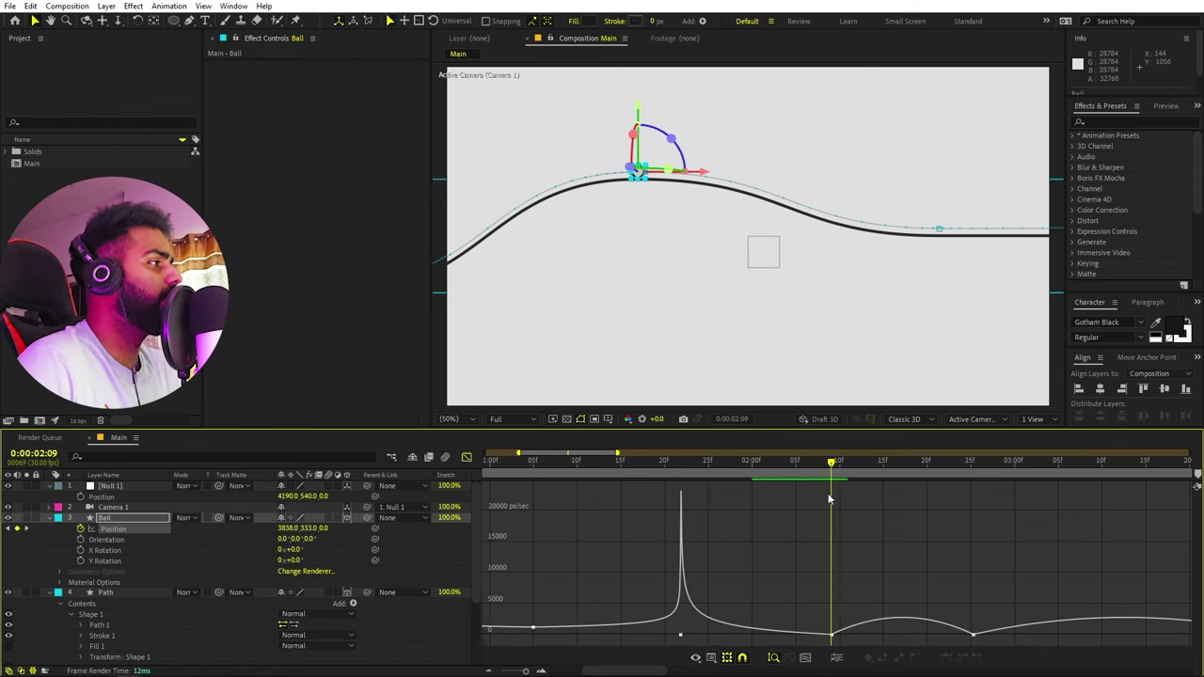
click(832, 635)
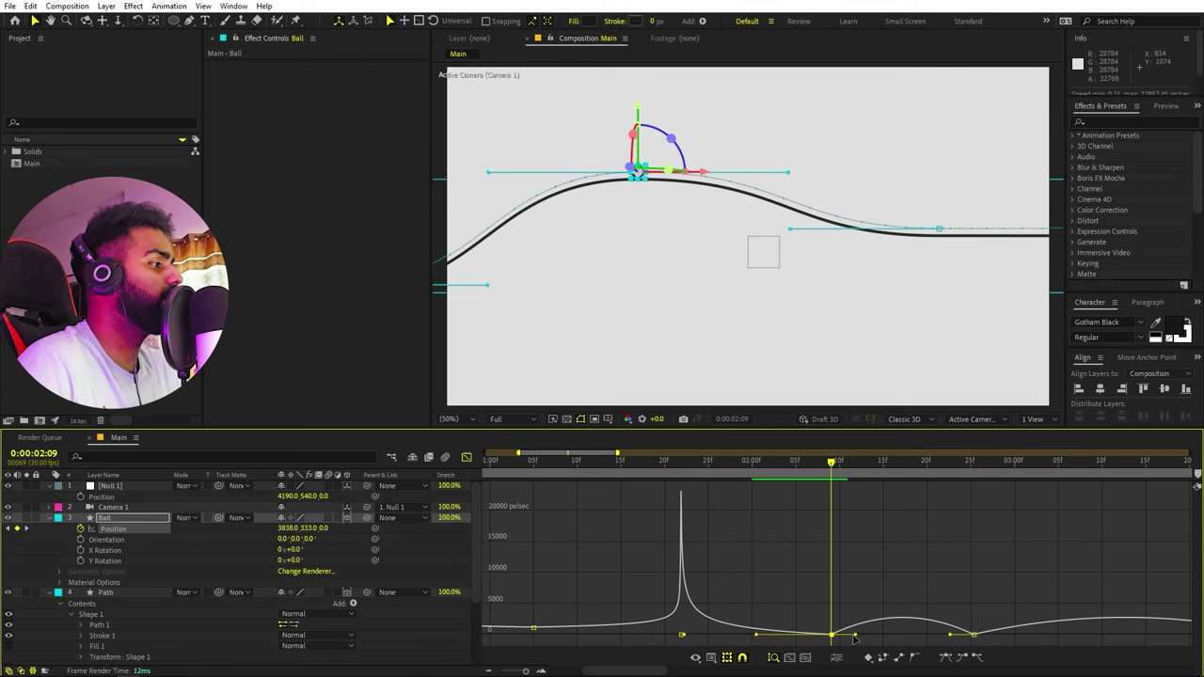
drag(853, 638, 902, 636)
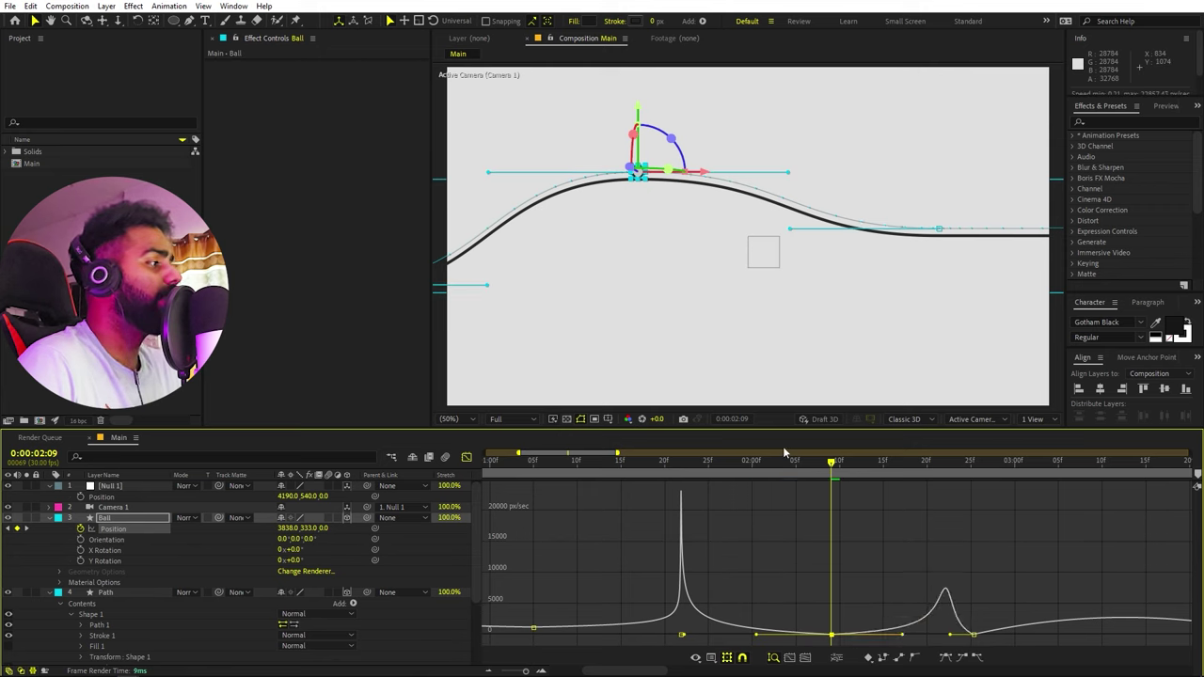
key(space)
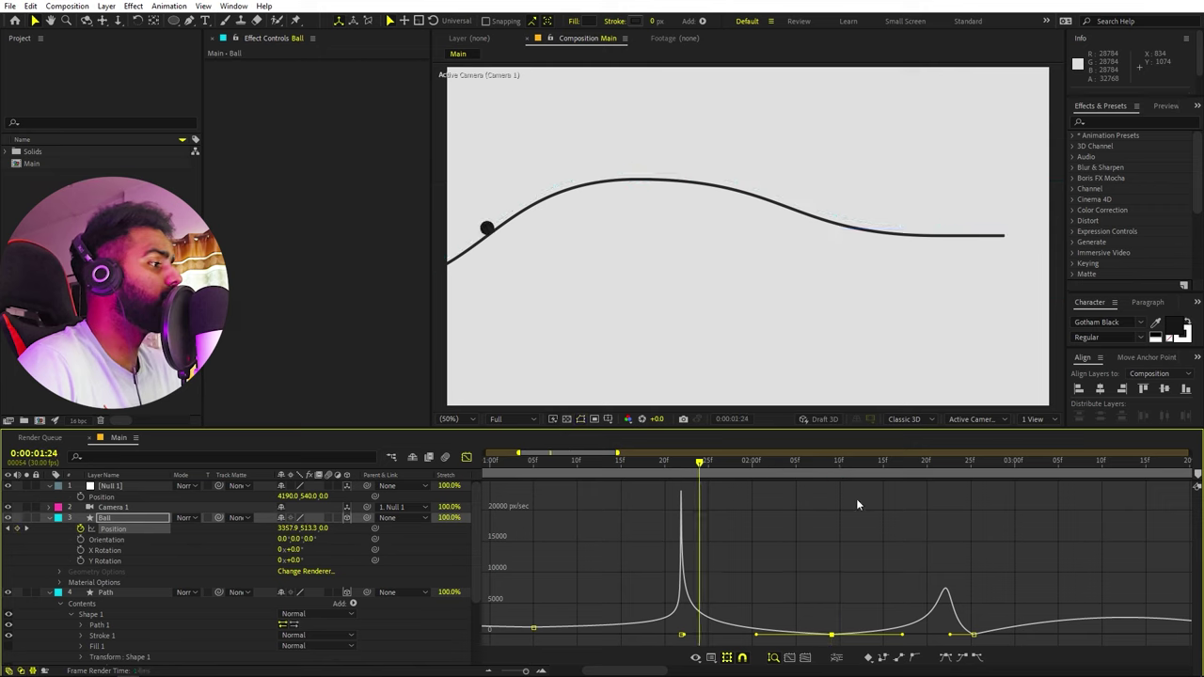
key(space)
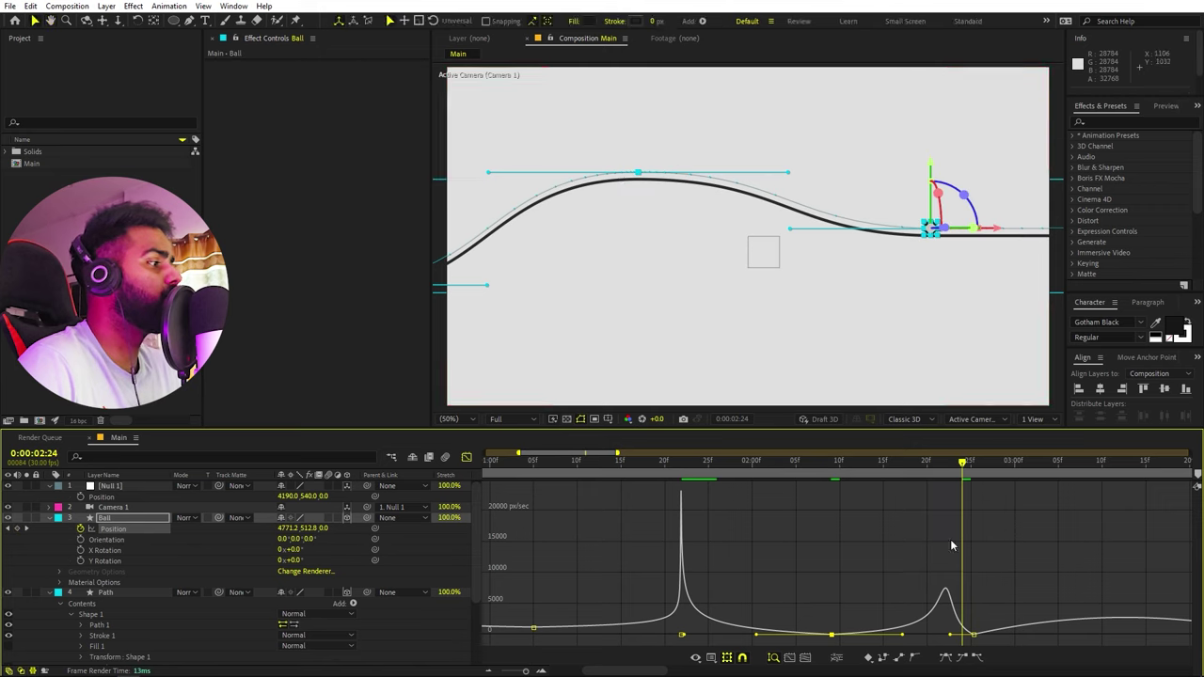
Make the velocity of the Ball's Position keyframe at 0:00:02:09 continuous, locking outgoing to incoming.
click(840, 463)
click(833, 463)
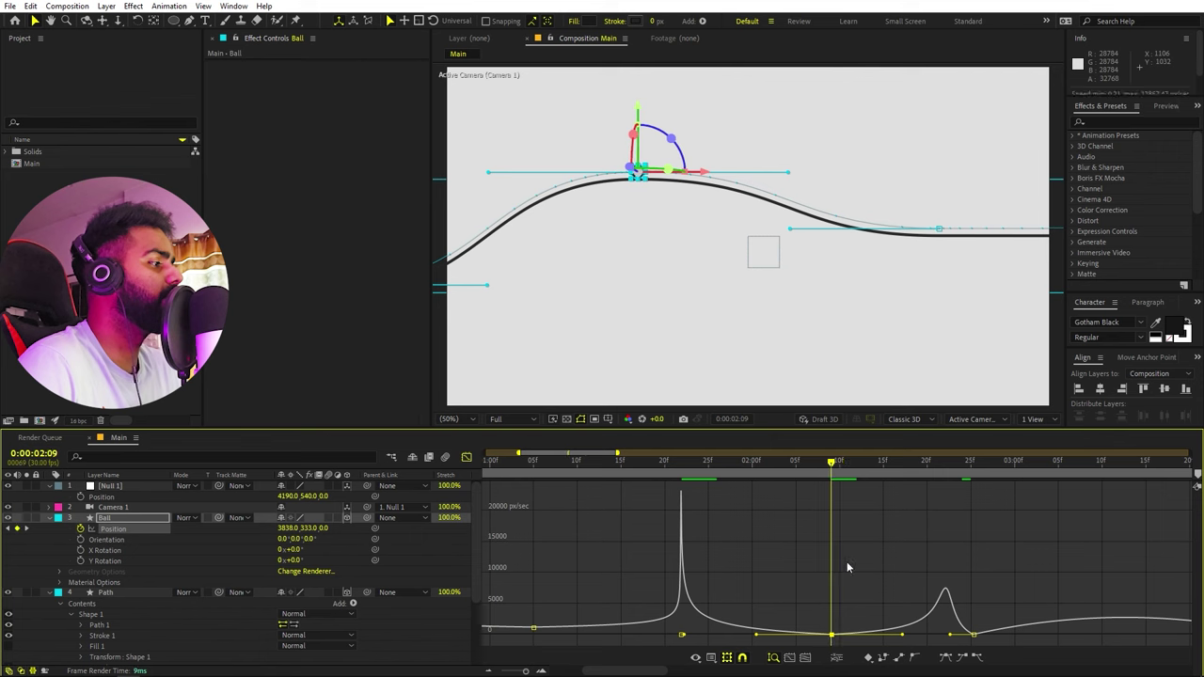
click(831, 636)
right_click(831, 636)
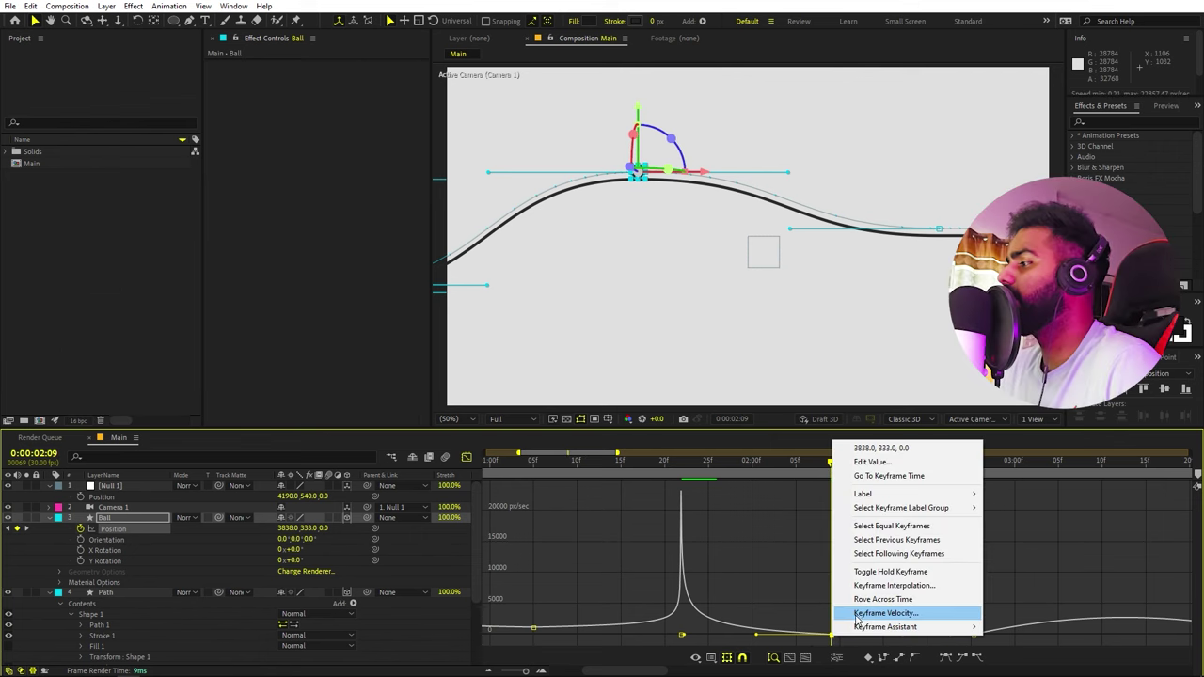
click(863, 616)
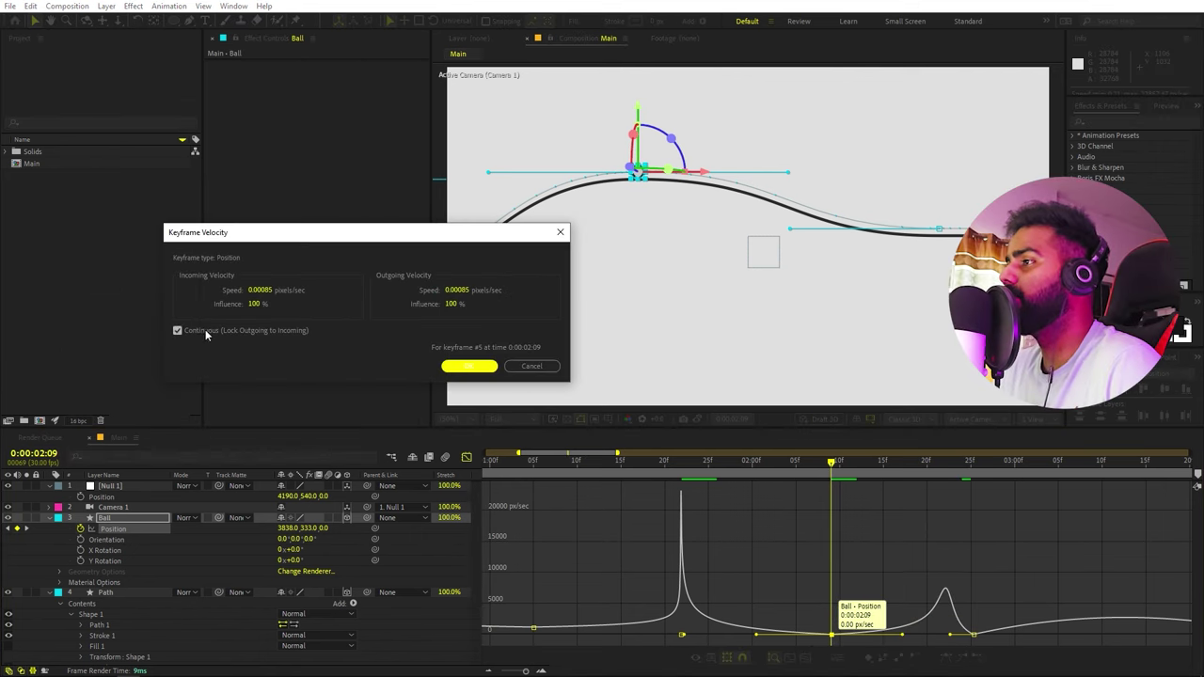
click(464, 367)
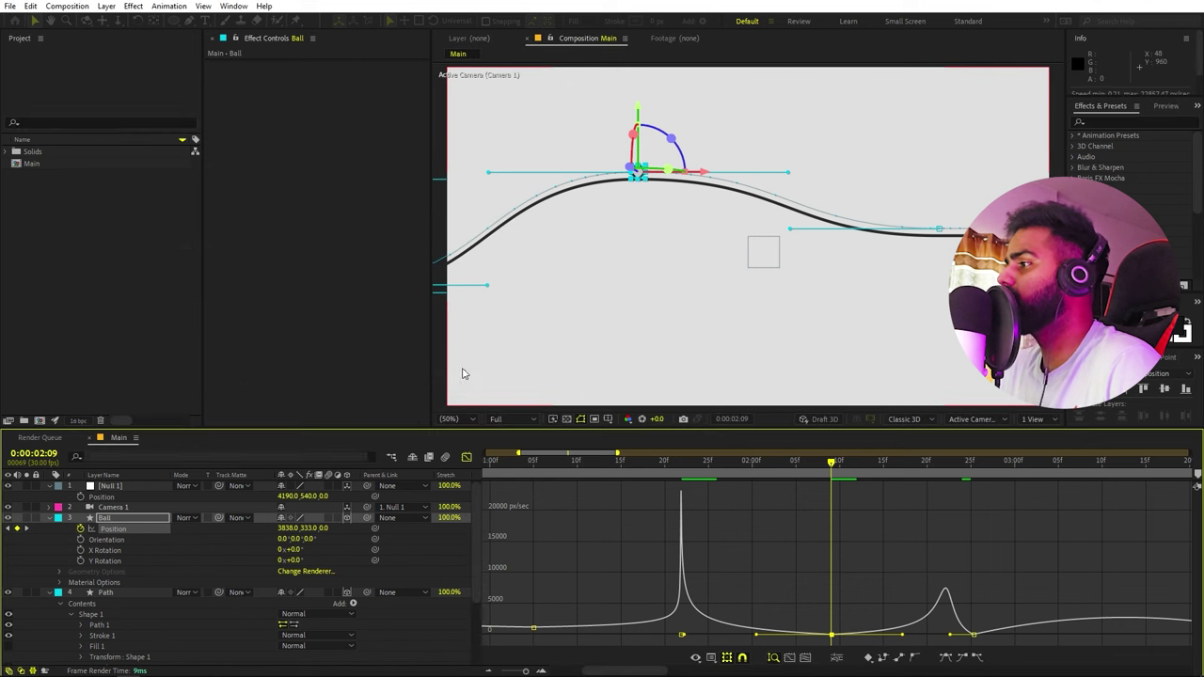
Raise the speed of the Ball's Position keyframe at 0:00:02:09 to about 1000 px/sec.
scroll(812, 645, up, 3)
mouse_move(877, 637)
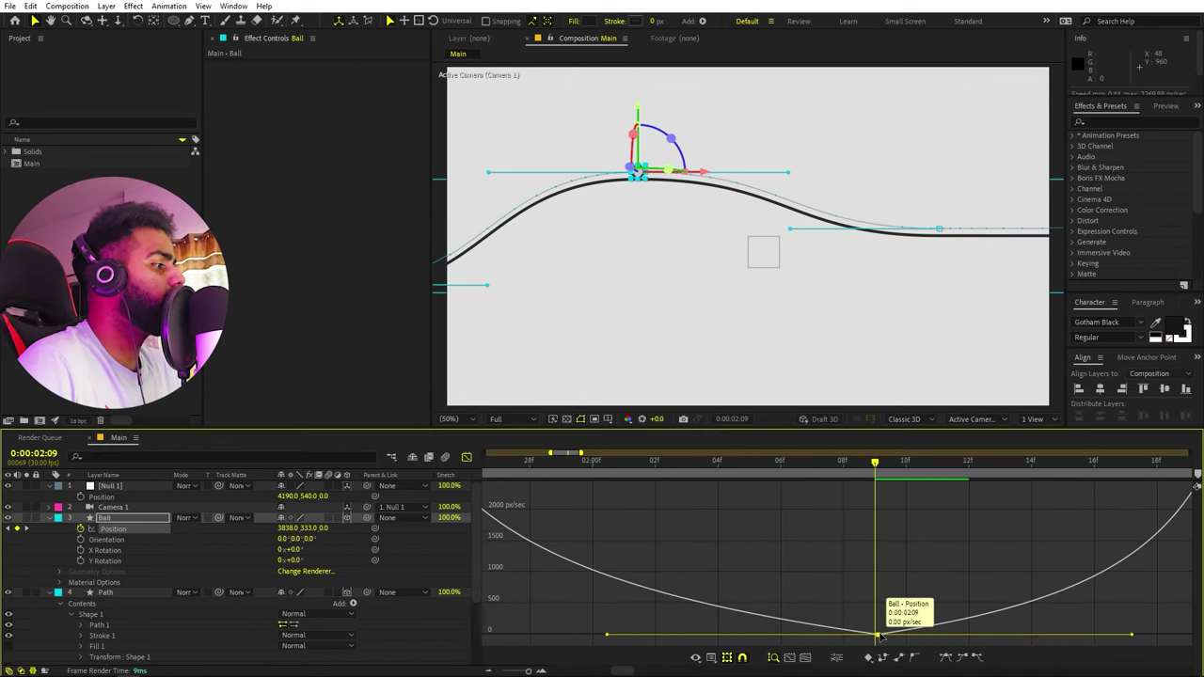
drag(878, 637, 870, 571)
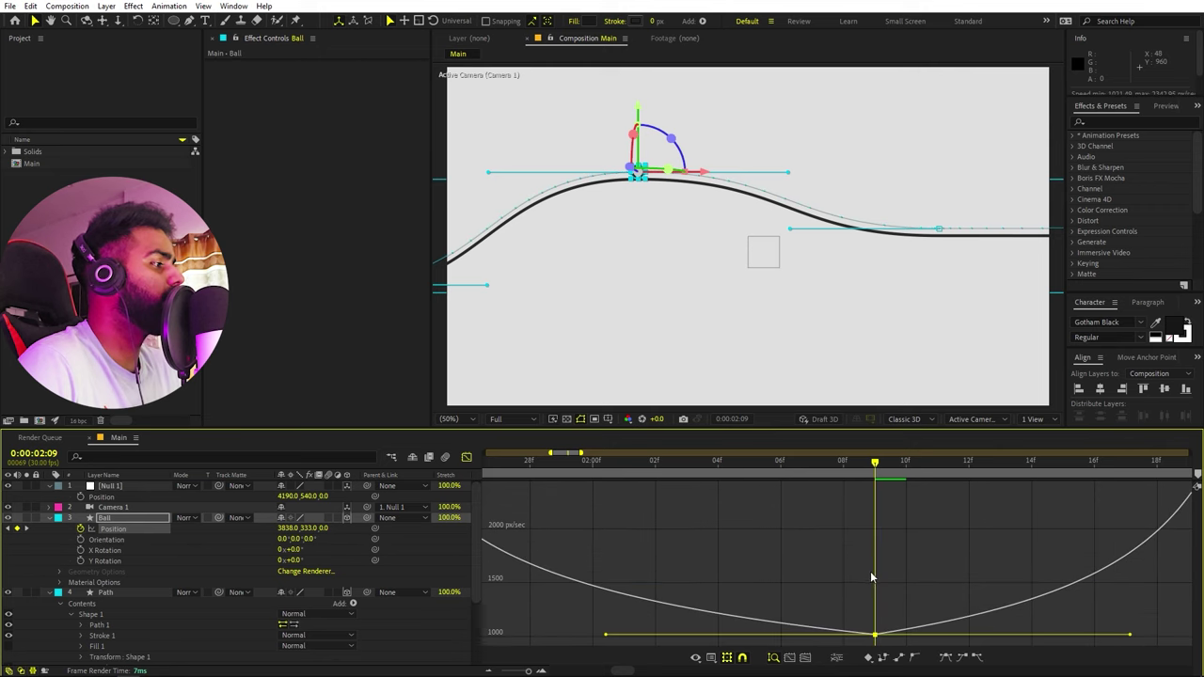
Preview the animation to check how the ball moves over the second crest and onto the flat stretch.
scroll(872, 574, down, 5)
key(space)
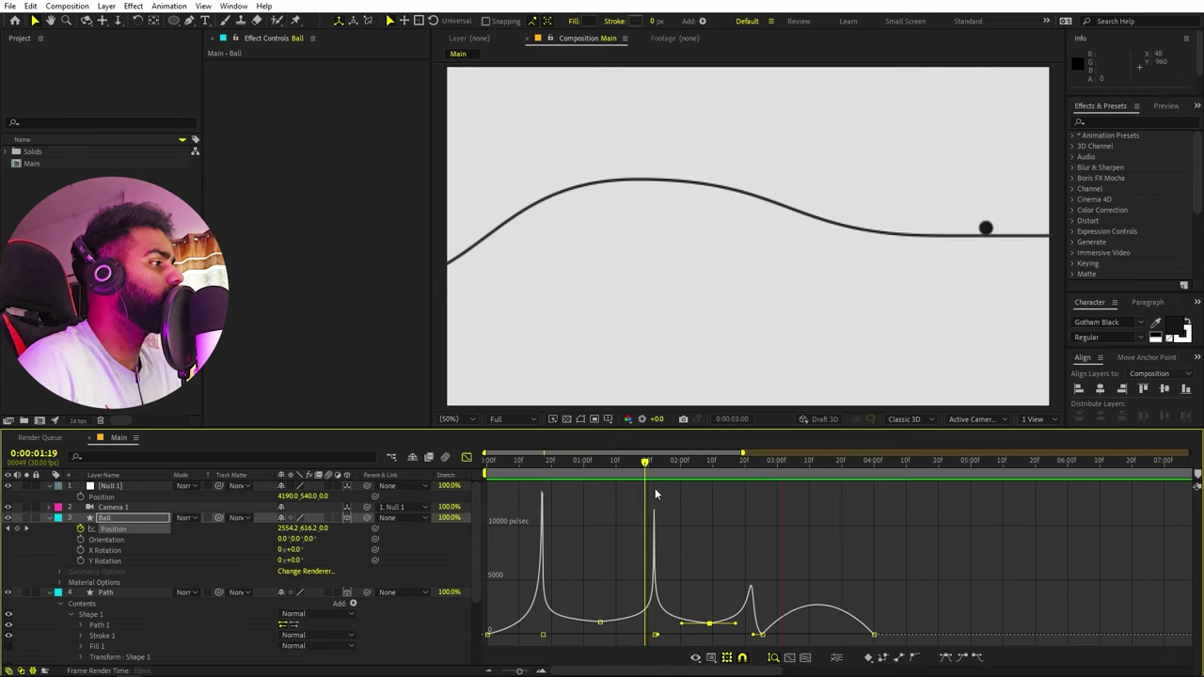
key(space)
key(space)
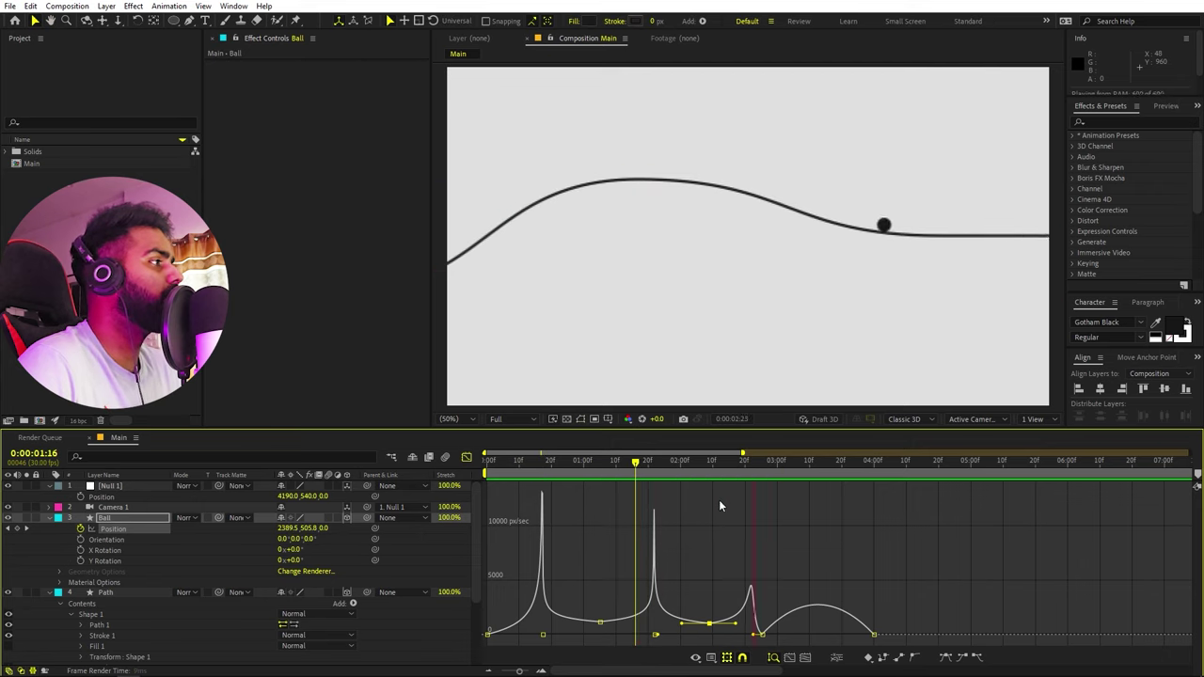
key(space)
Reshape the Ball's last speed curve to peak right after the 0:00:02:25 keyframe and ease out slowly towards 0:00:04:00, and preview it.
click(744, 464)
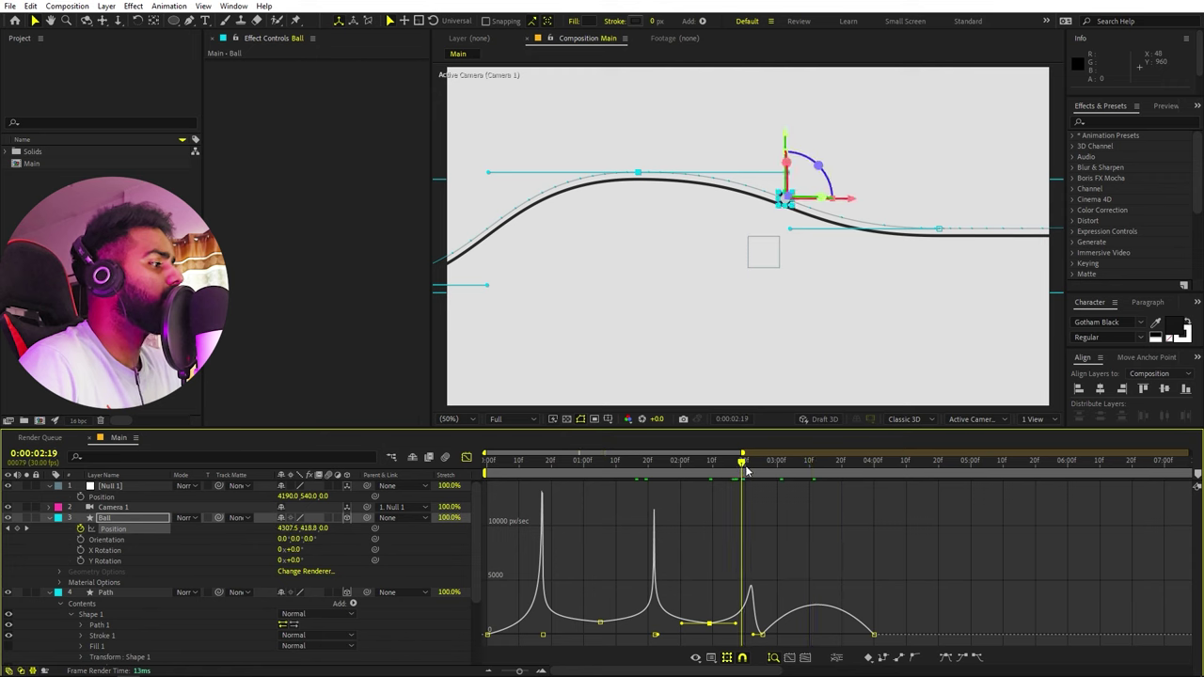
drag(746, 471, 760, 478)
drag(807, 583, 713, 580)
click(659, 635)
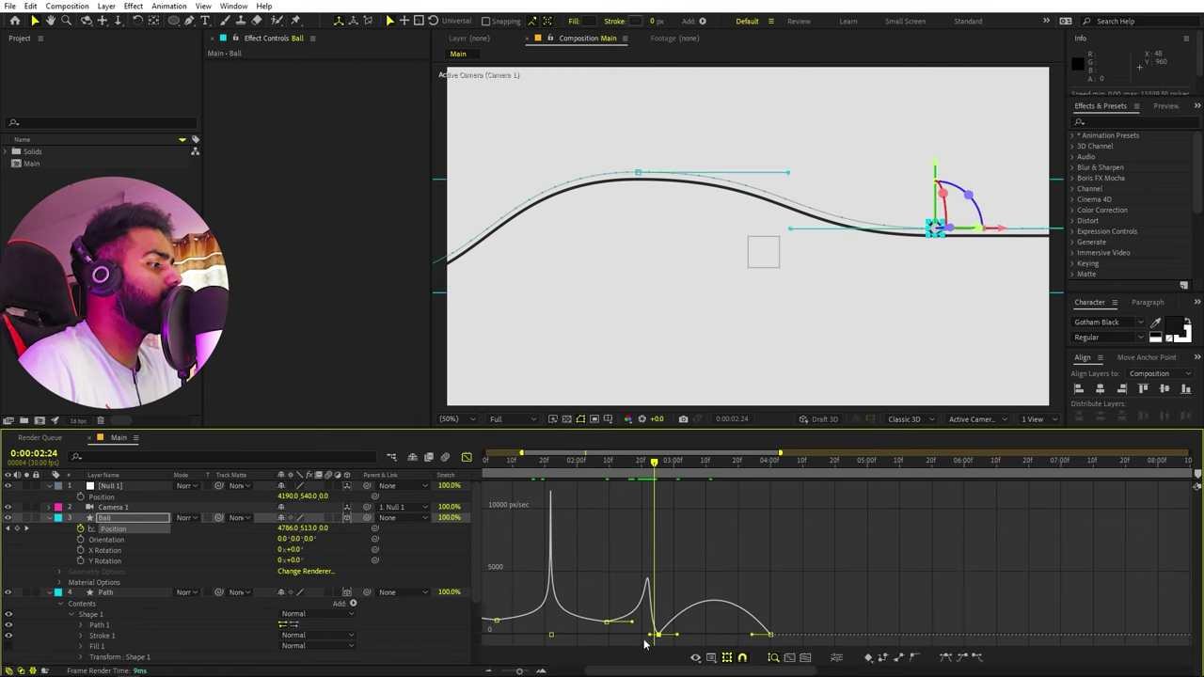
drag(656, 639, 726, 636)
click(604, 463)
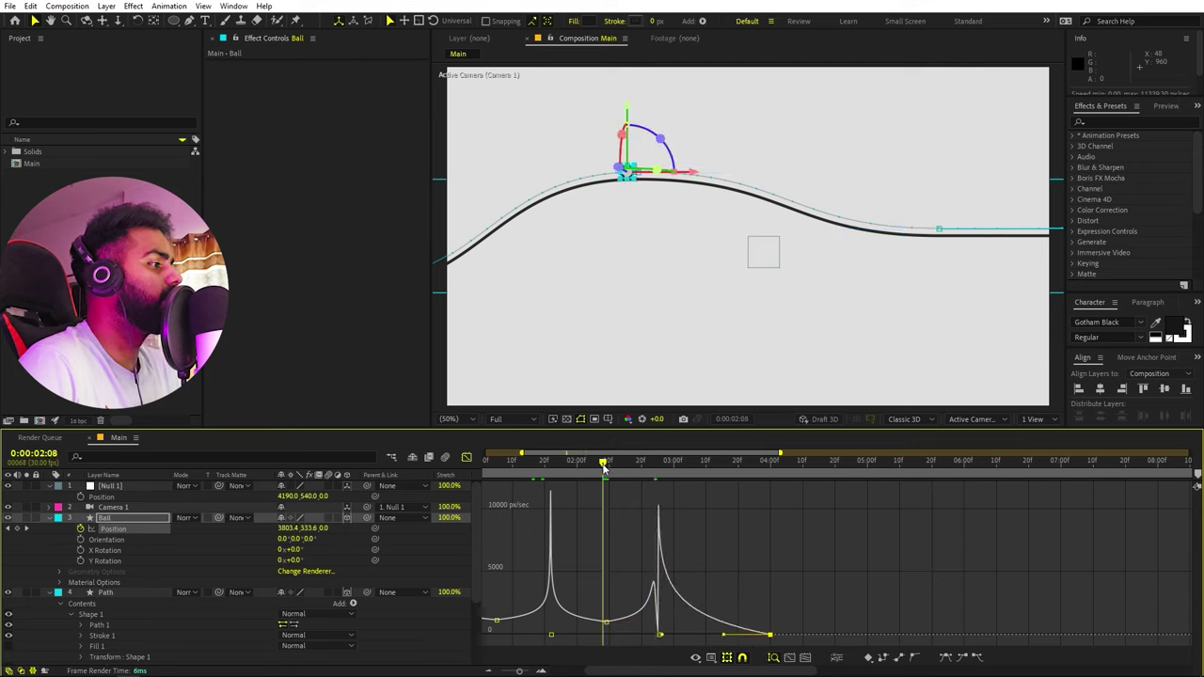
key(space)
Set Null 1's X position to 985 at 0:00:00:00 and enable keyframing for its Position.
drag(610, 483, 448, 488)
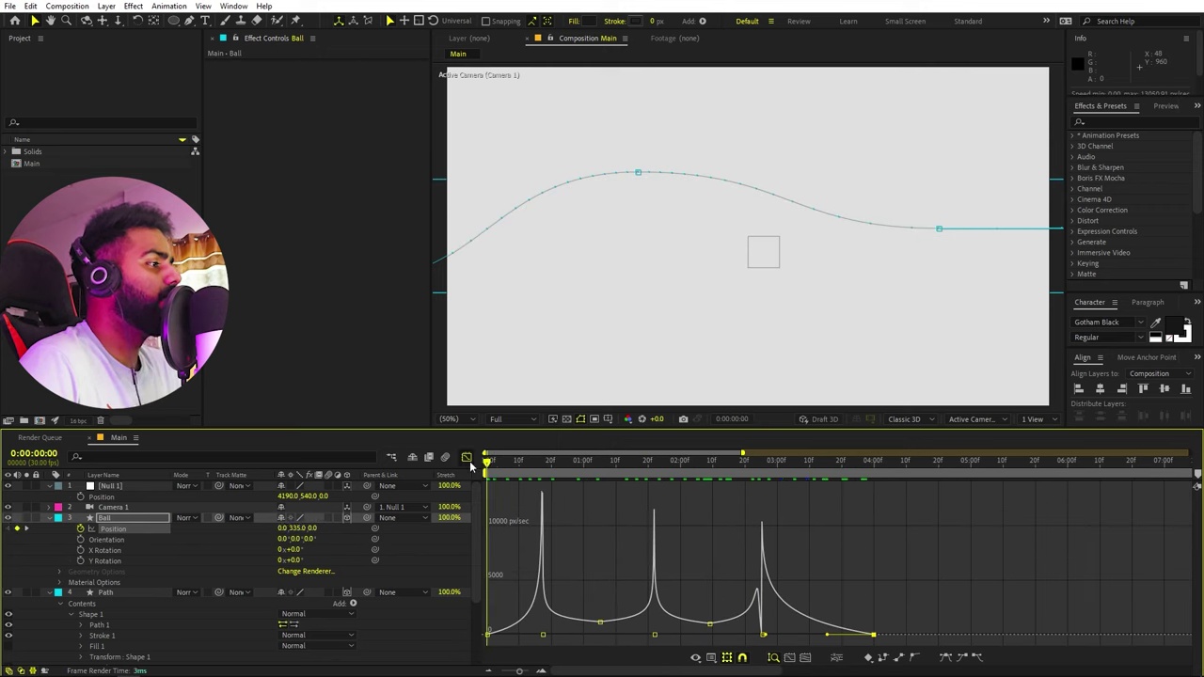
click(467, 457)
click(538, 558)
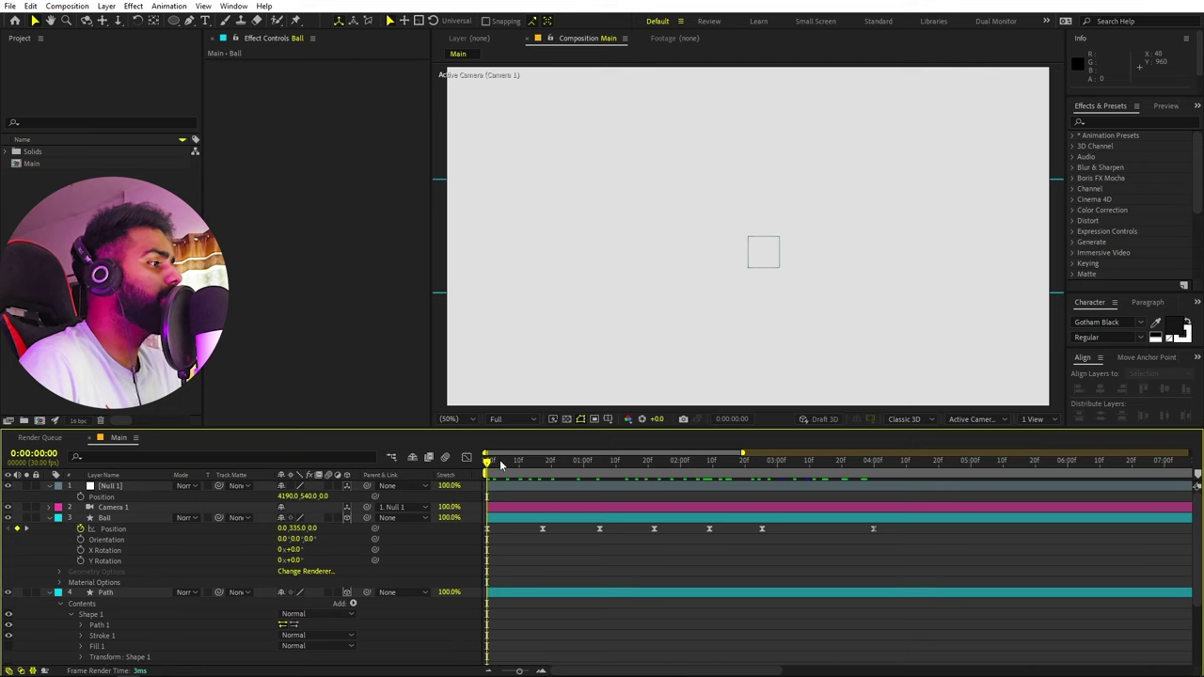
click(111, 486)
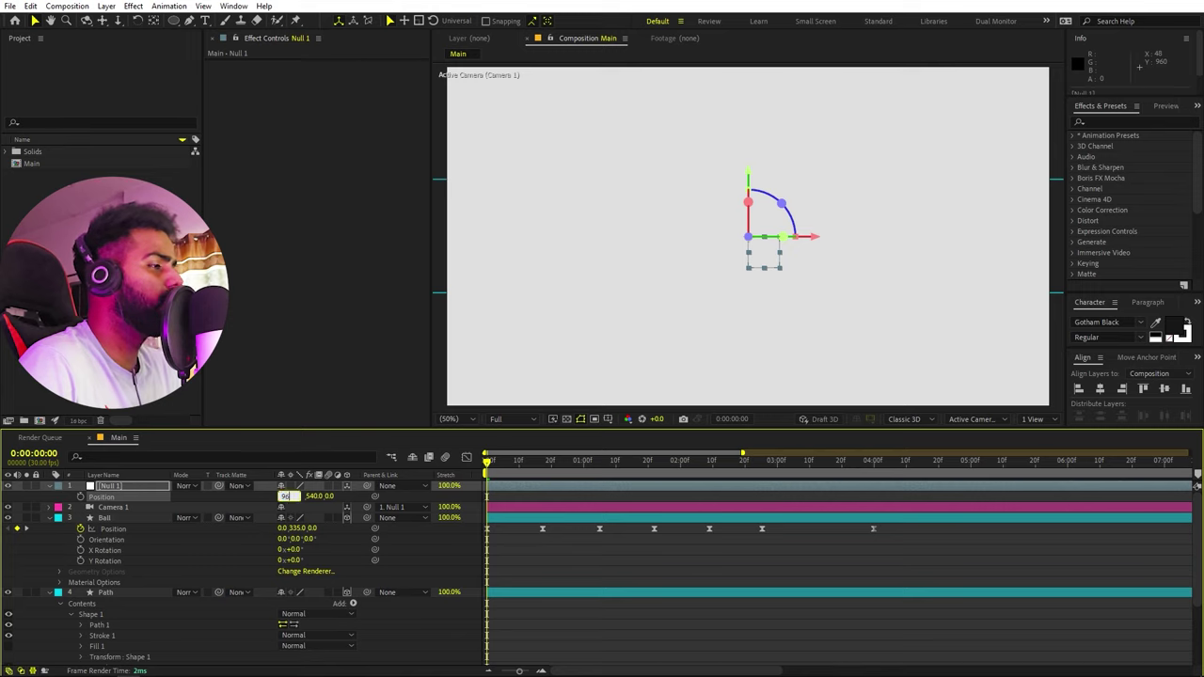
click(568, 558)
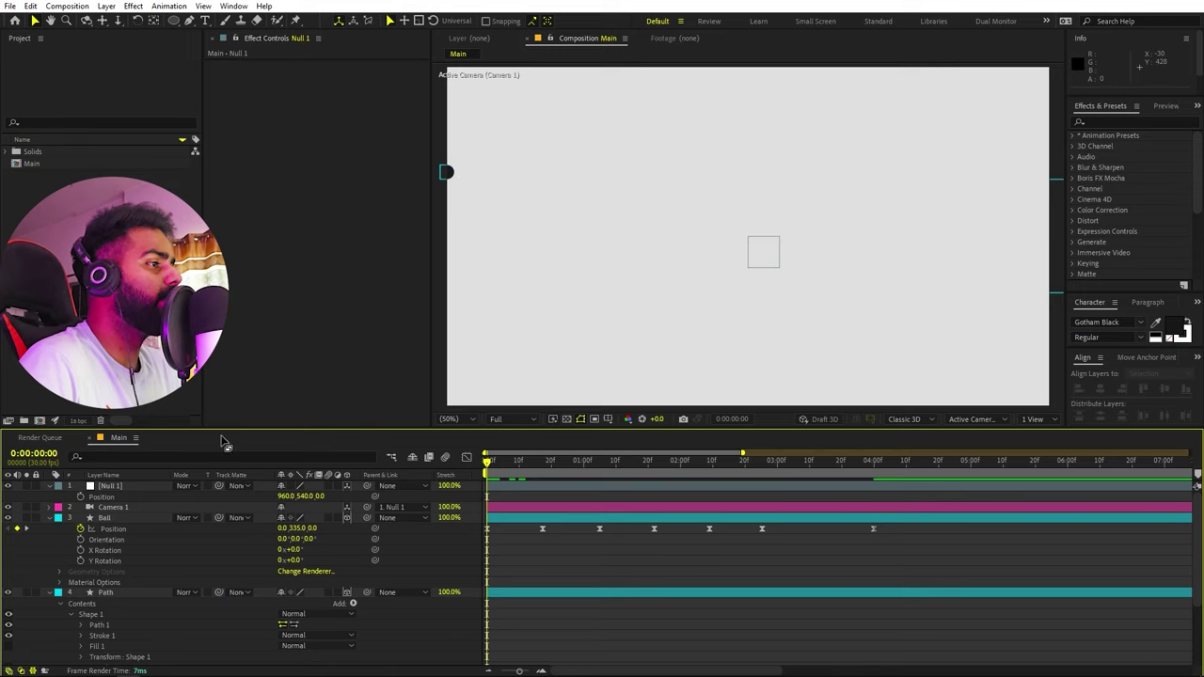
click(287, 498)
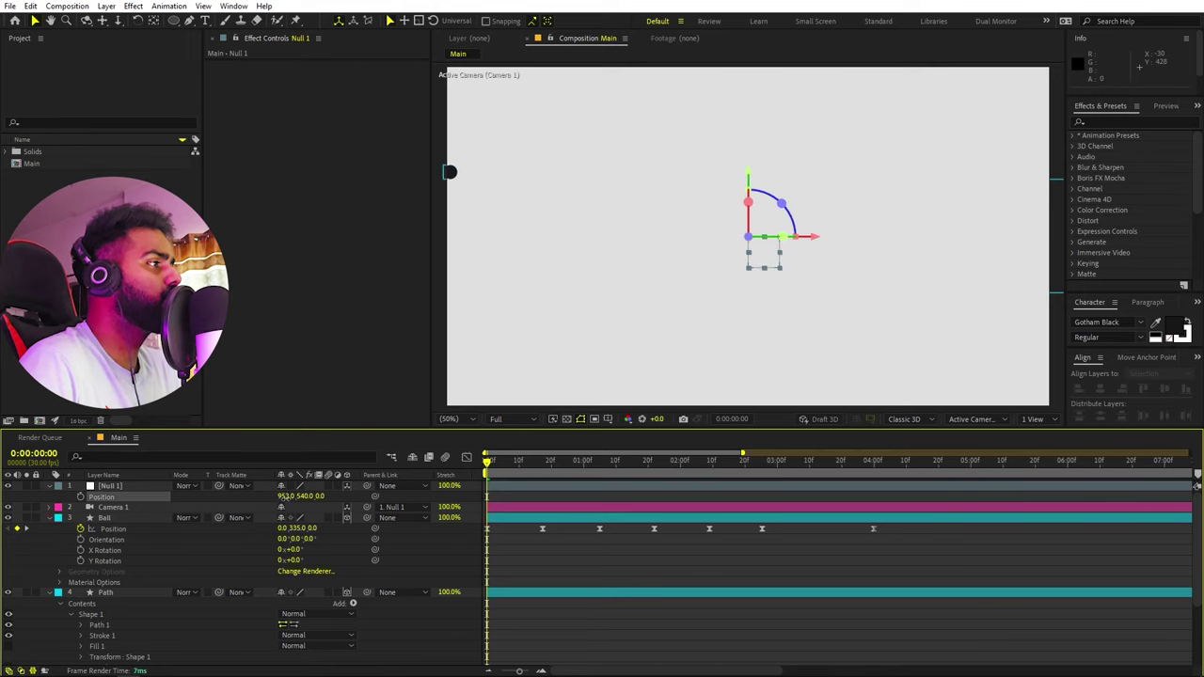
drag(303, 497, 303, 497)
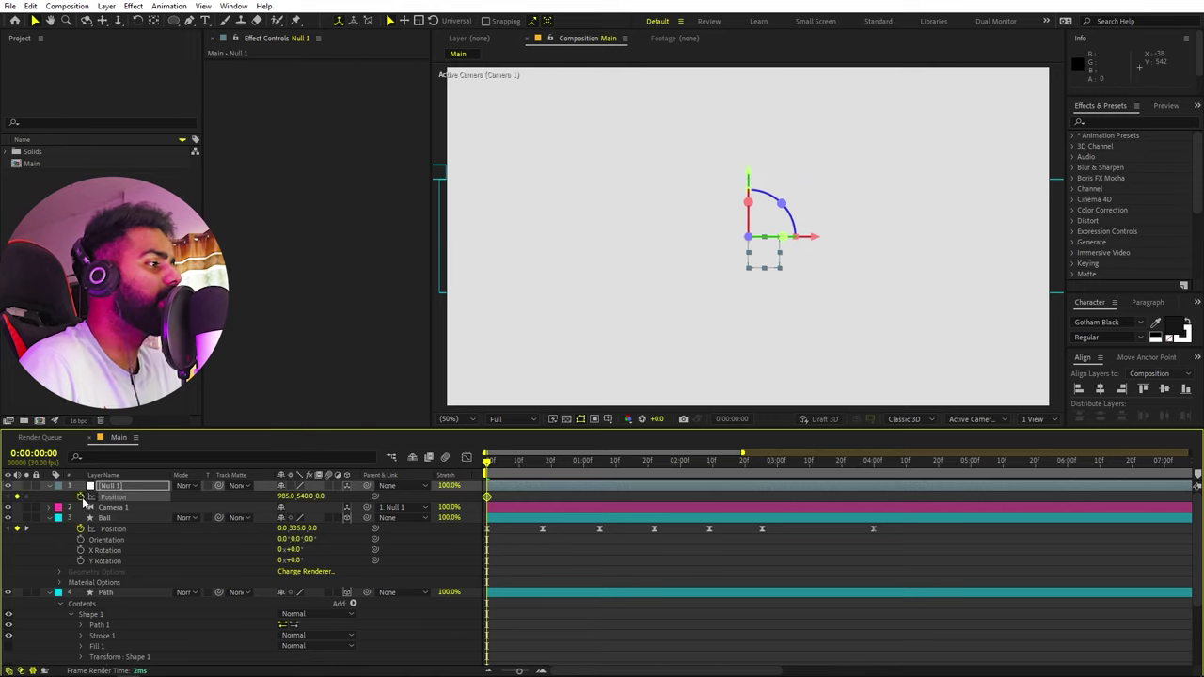
Keyframe Null 1's X position at 1958 at 0:00:01:06 to centre the camera on the ball at the first crest.
drag(491, 465, 604, 473)
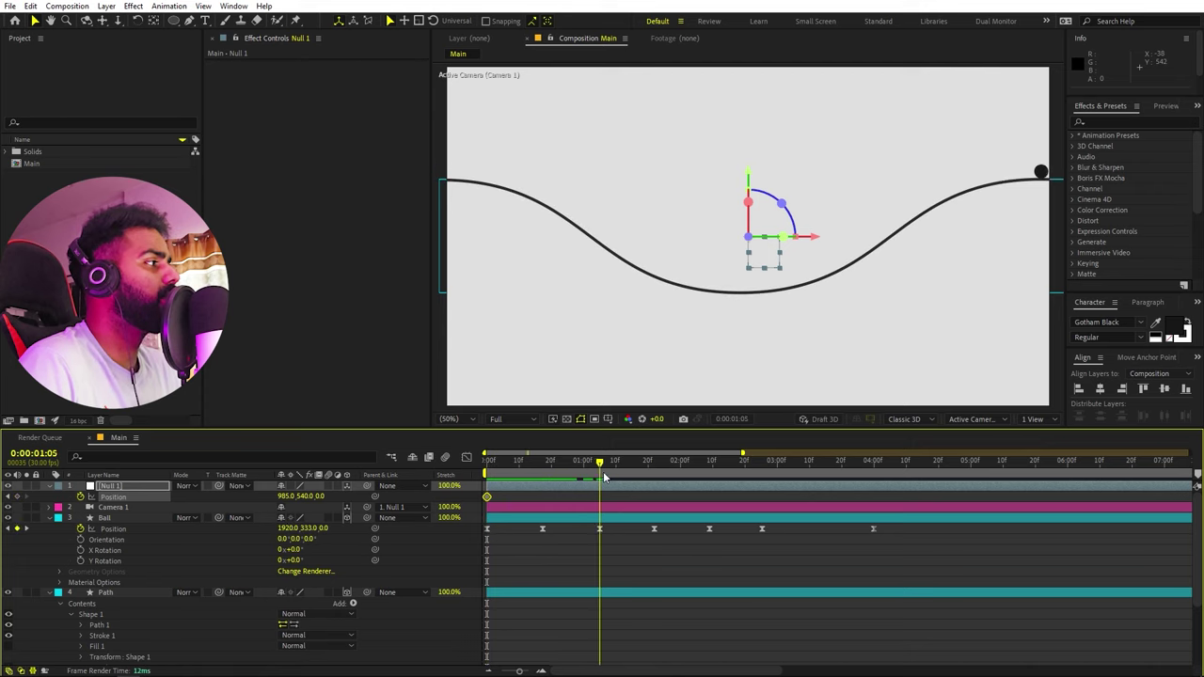
key(Page_Down)
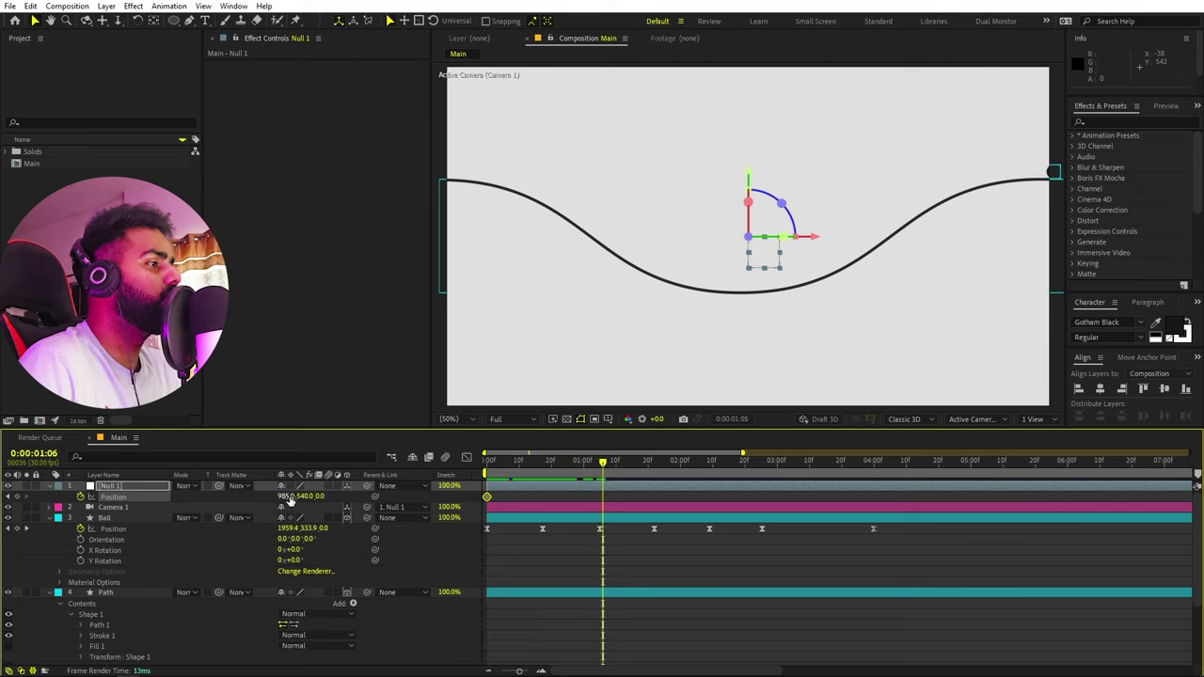
drag(290, 501, 866, 462)
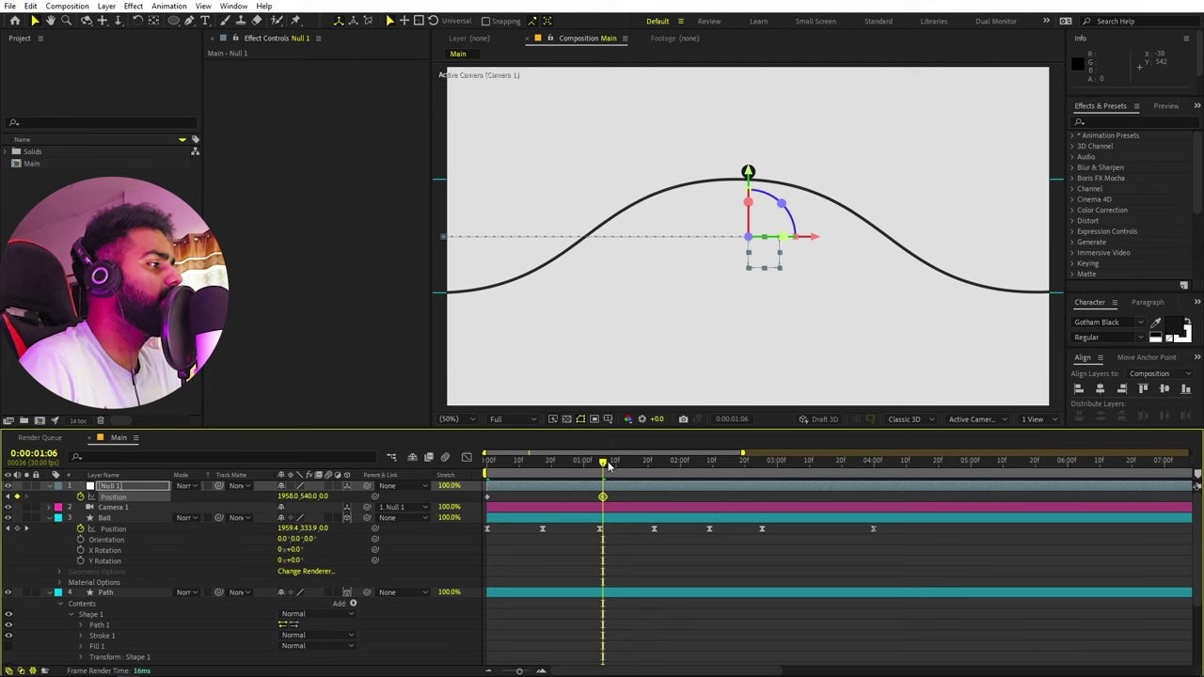
Add a third Null 1 Position keyframe, place it at 0:00:02:09 and set its X value to 3837.
drag(610, 467, 690, 477)
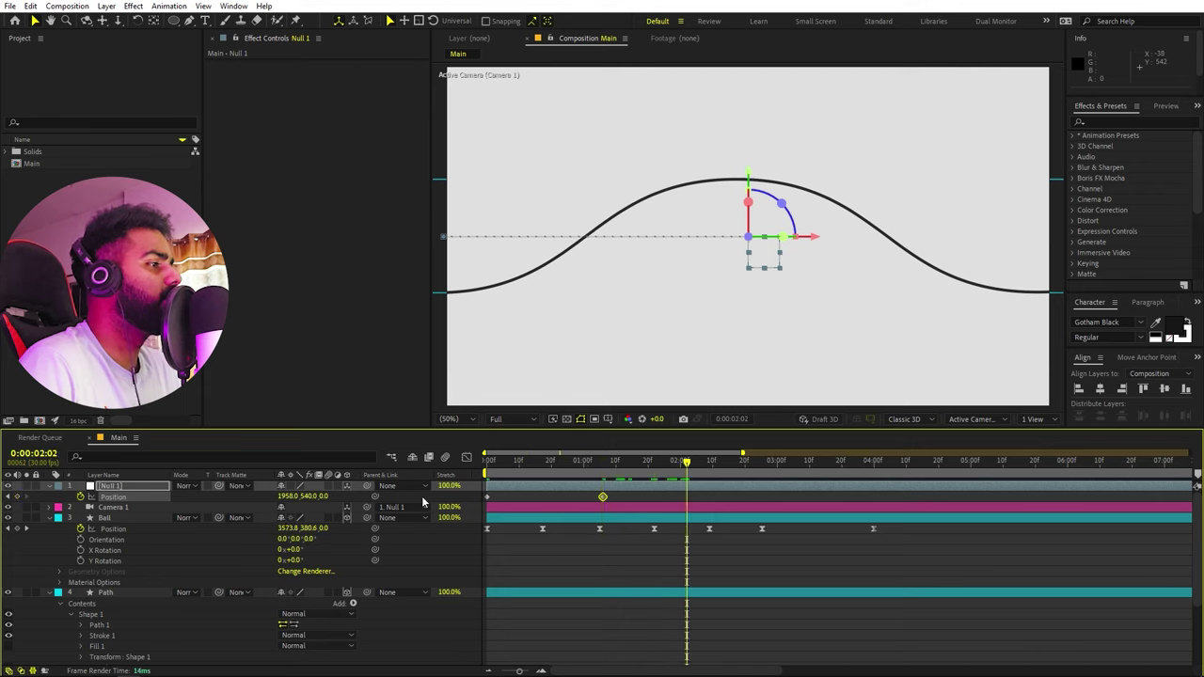
drag(301, 501, 1198, 461)
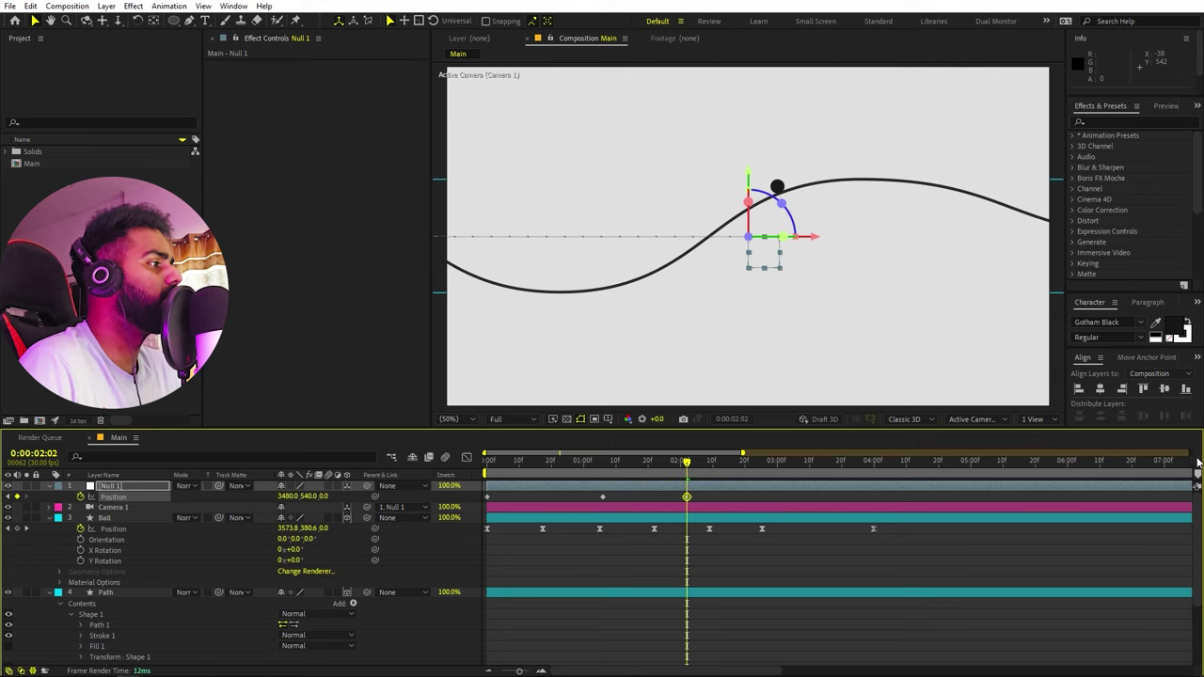
drag(697, 502, 715, 479)
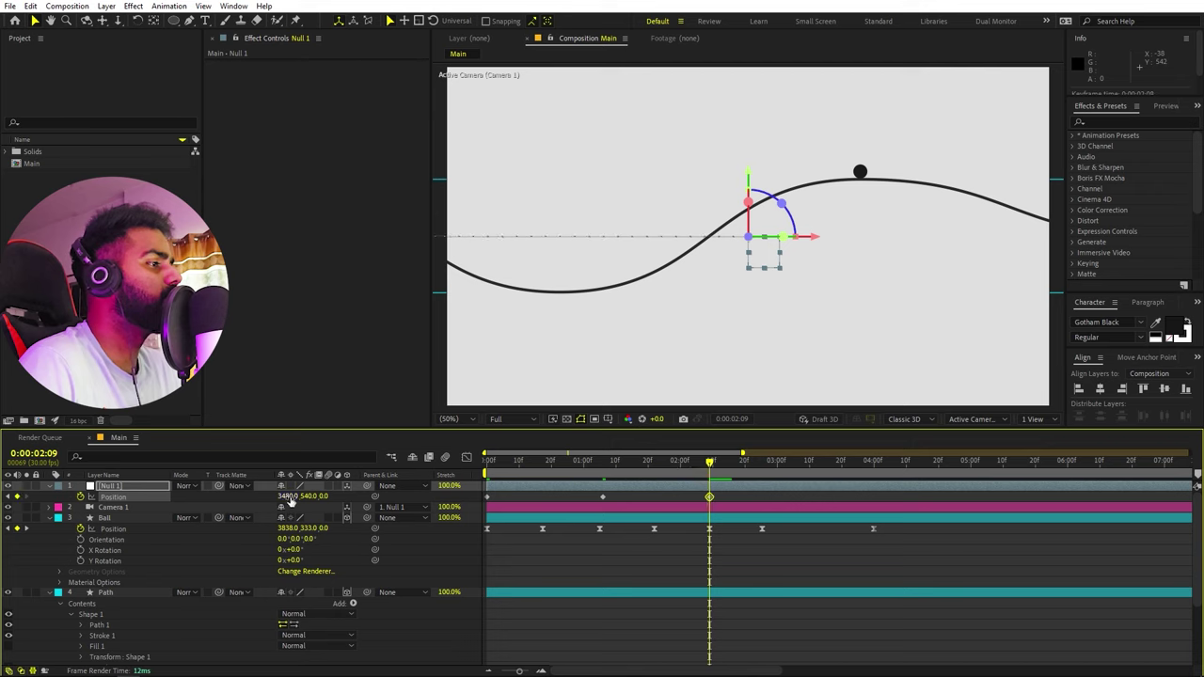
drag(291, 502, 524, 510)
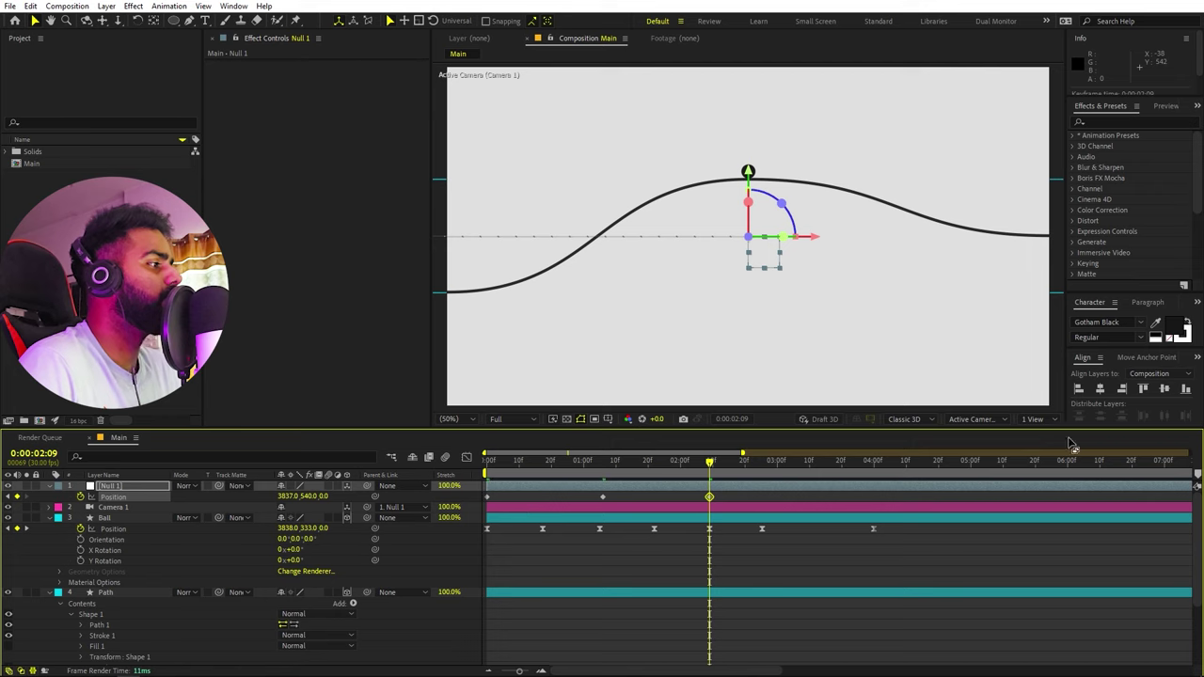
Keyframe Null 1's X position at 5380 at 0:00:04:00 and preview the camera move.
drag(712, 491, 875, 477)
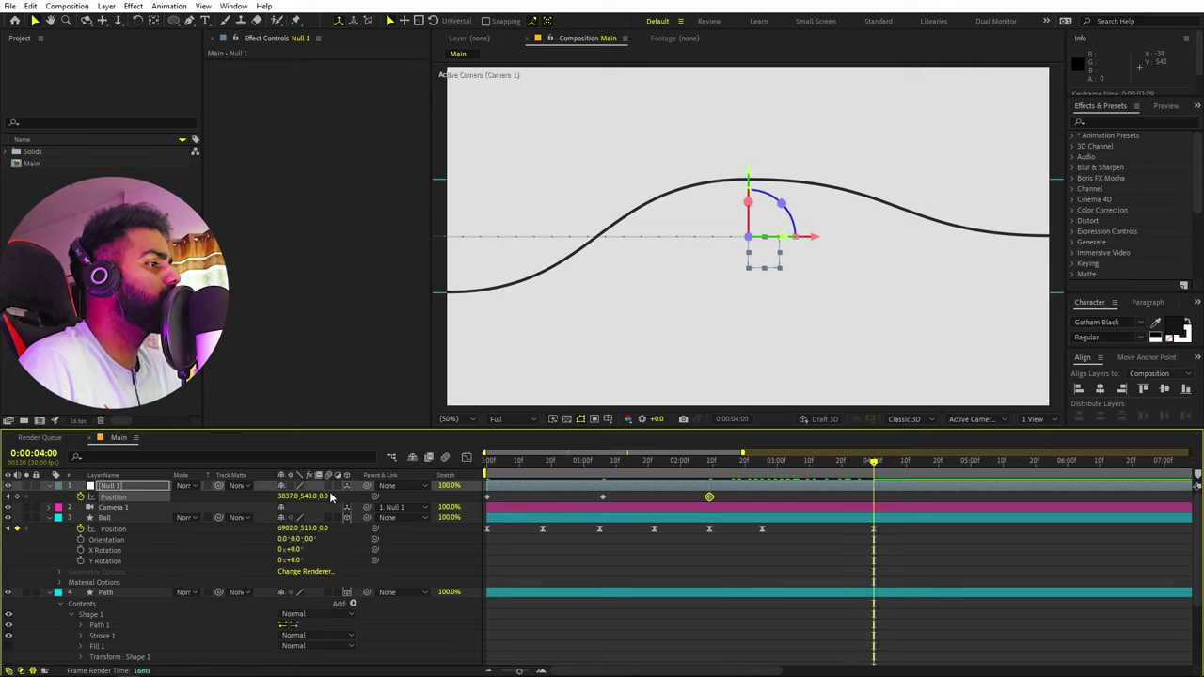
drag(289, 496, 1200, 452)
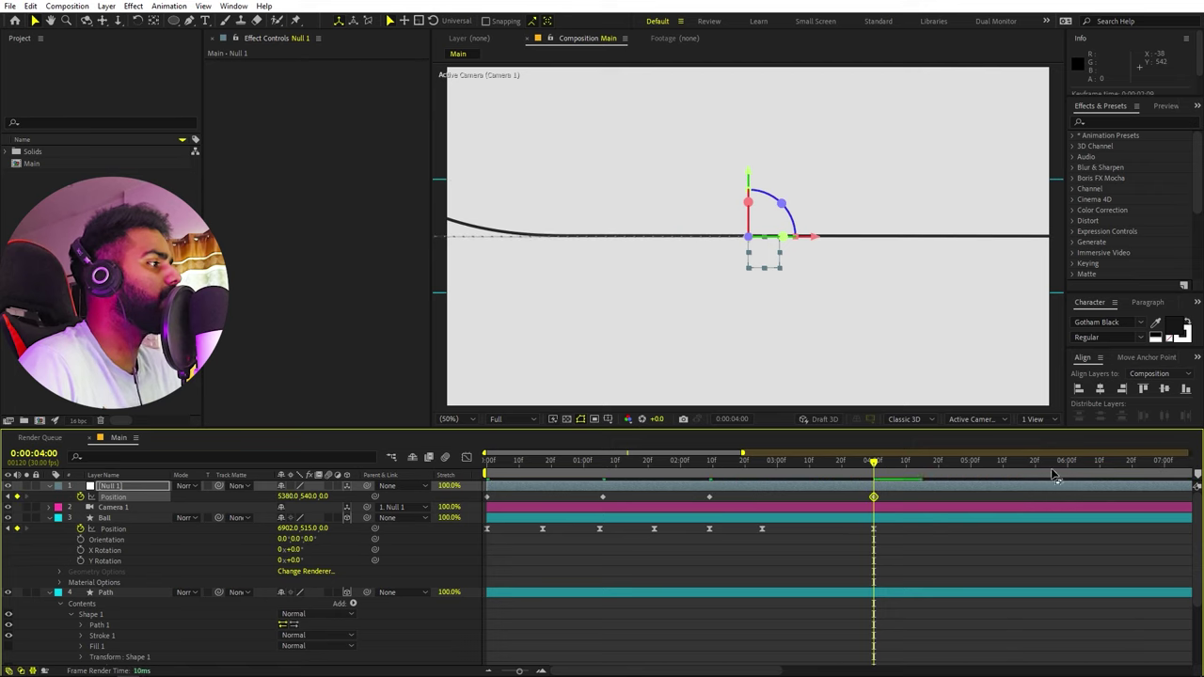
drag(855, 469, 398, 517)
key(space)
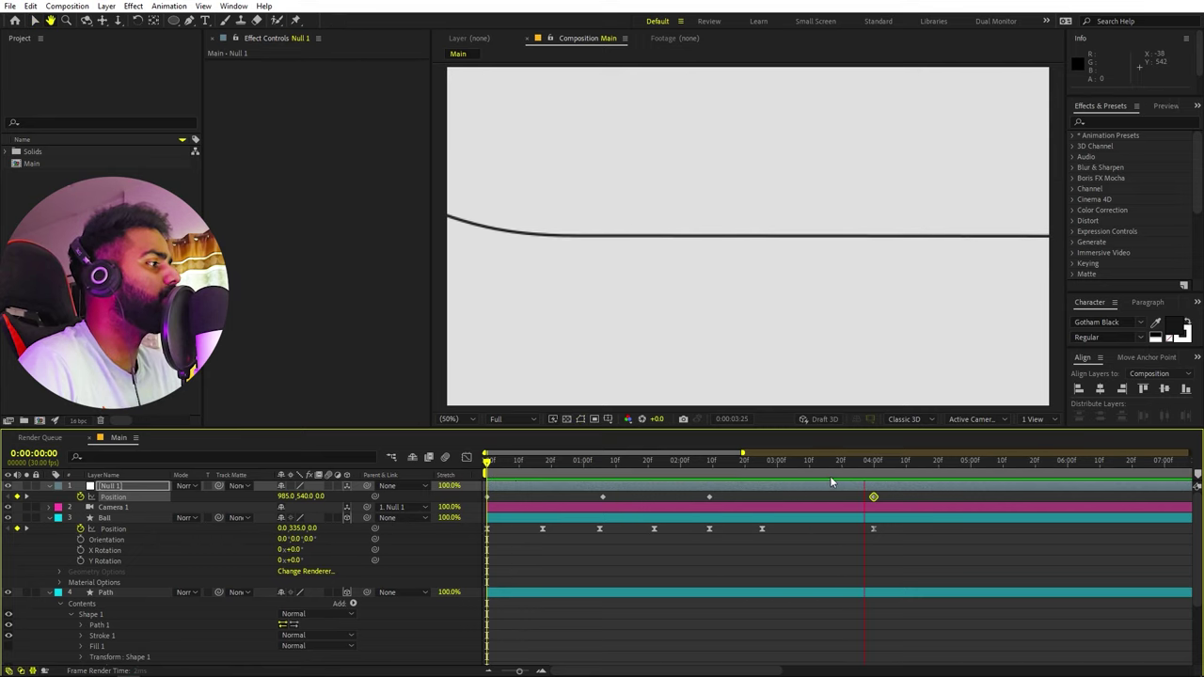
key(space)
Apply Easy Ease to all four Null 1 Position keyframes and preview the animation from the start.
key(Home)
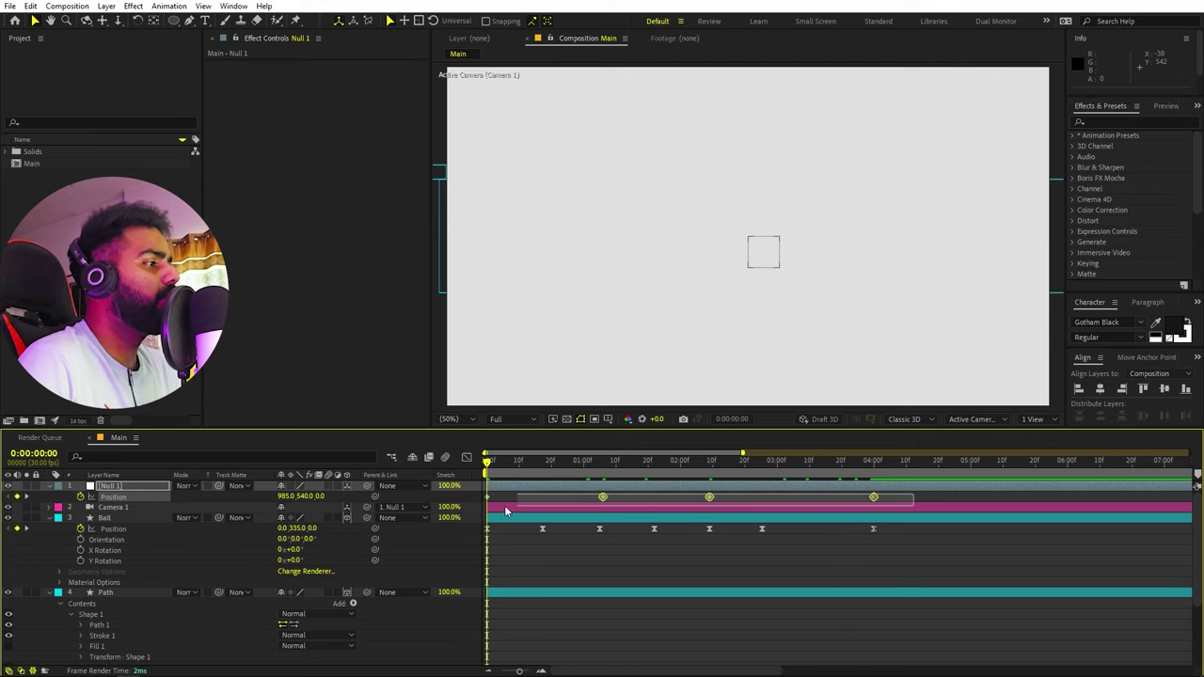
drag(915, 502, 483, 508)
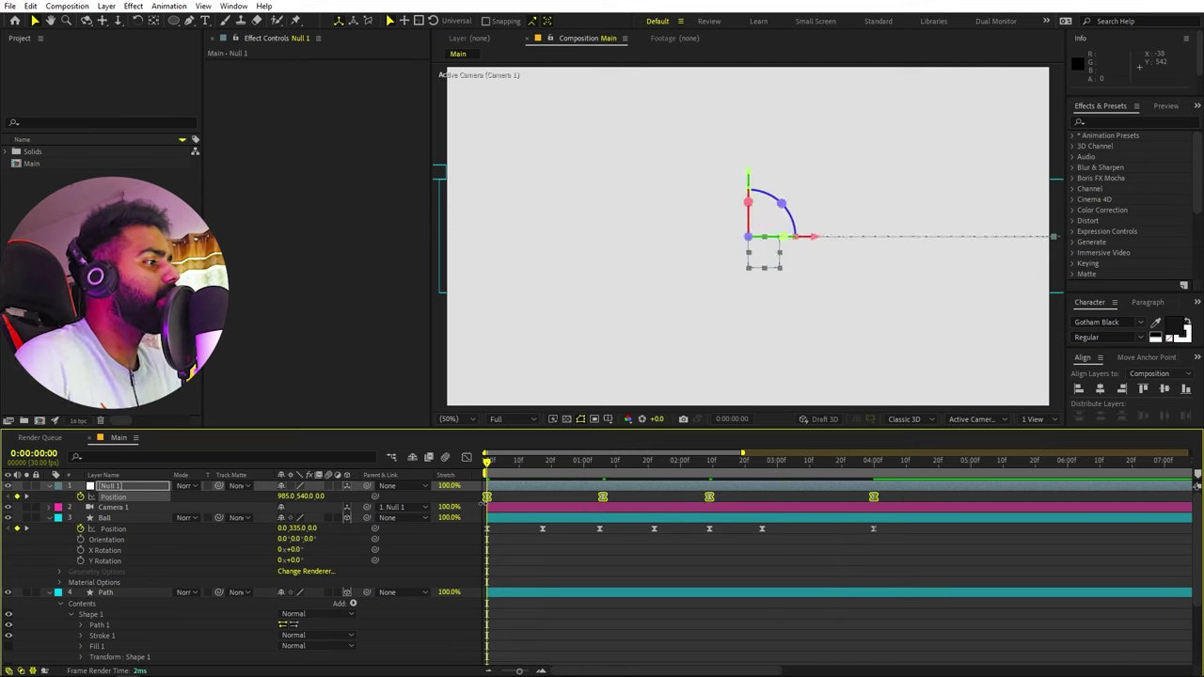
key(space)
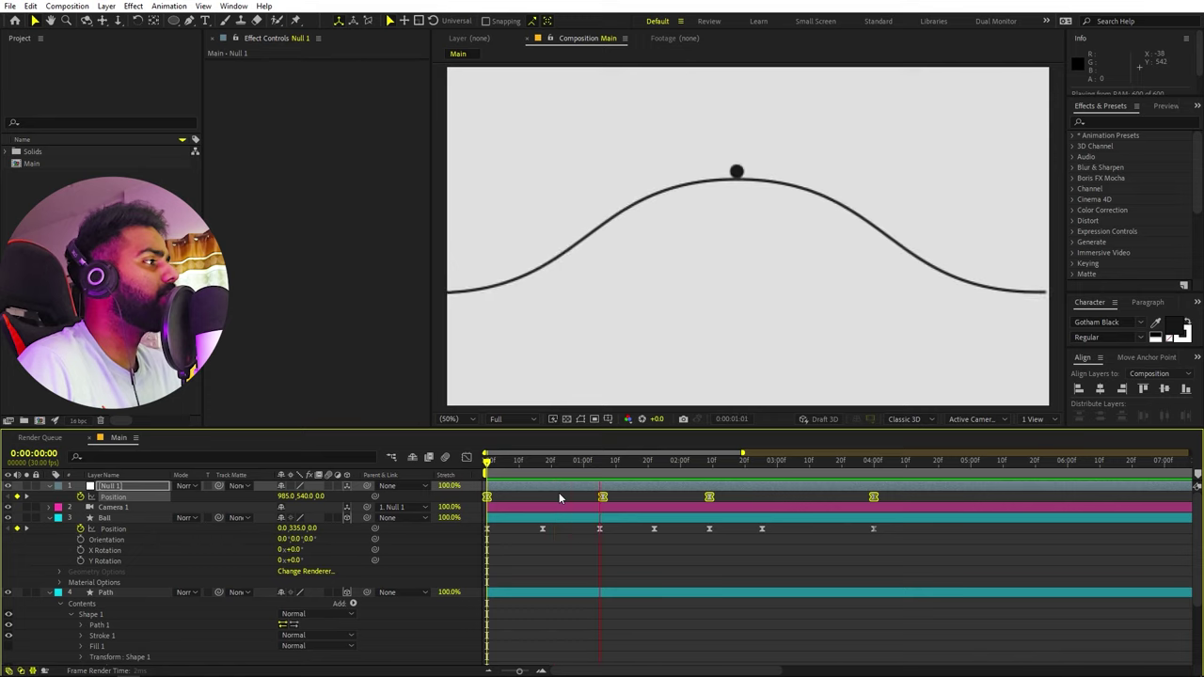
key(space)
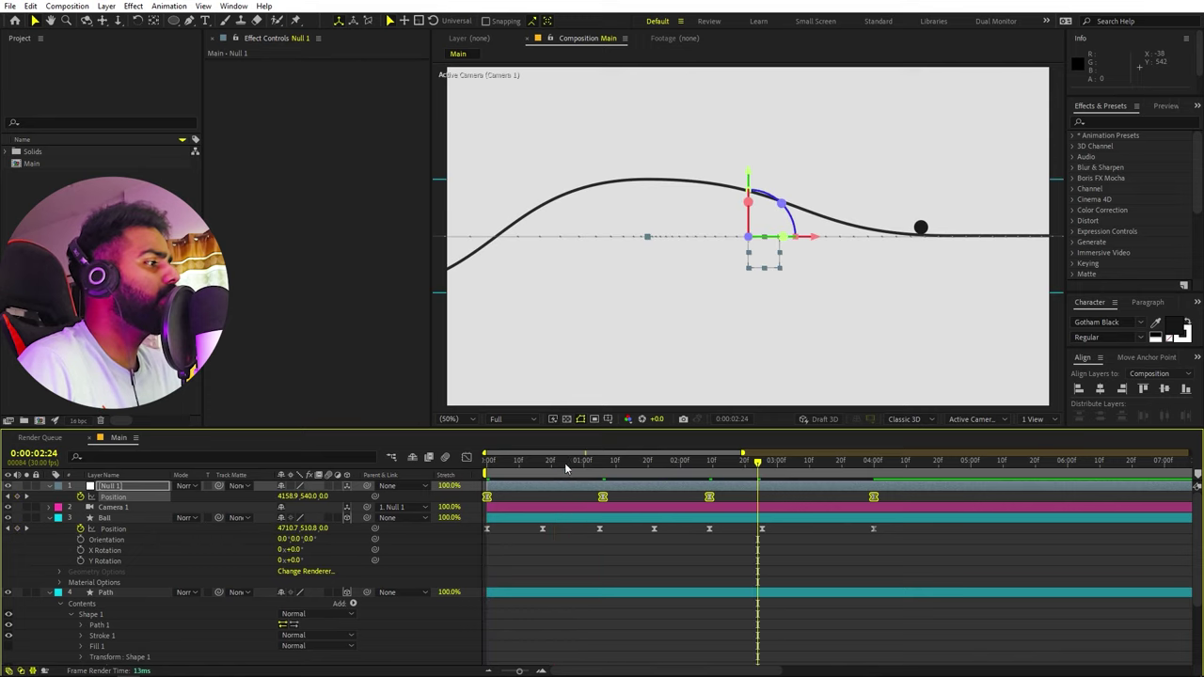
Show the speed graph of Null 1's Position and make the keyframe at 0:00:01:06 continuous in its Keyframe Velocity settings.
click(578, 465)
drag(578, 469, 578, 502)
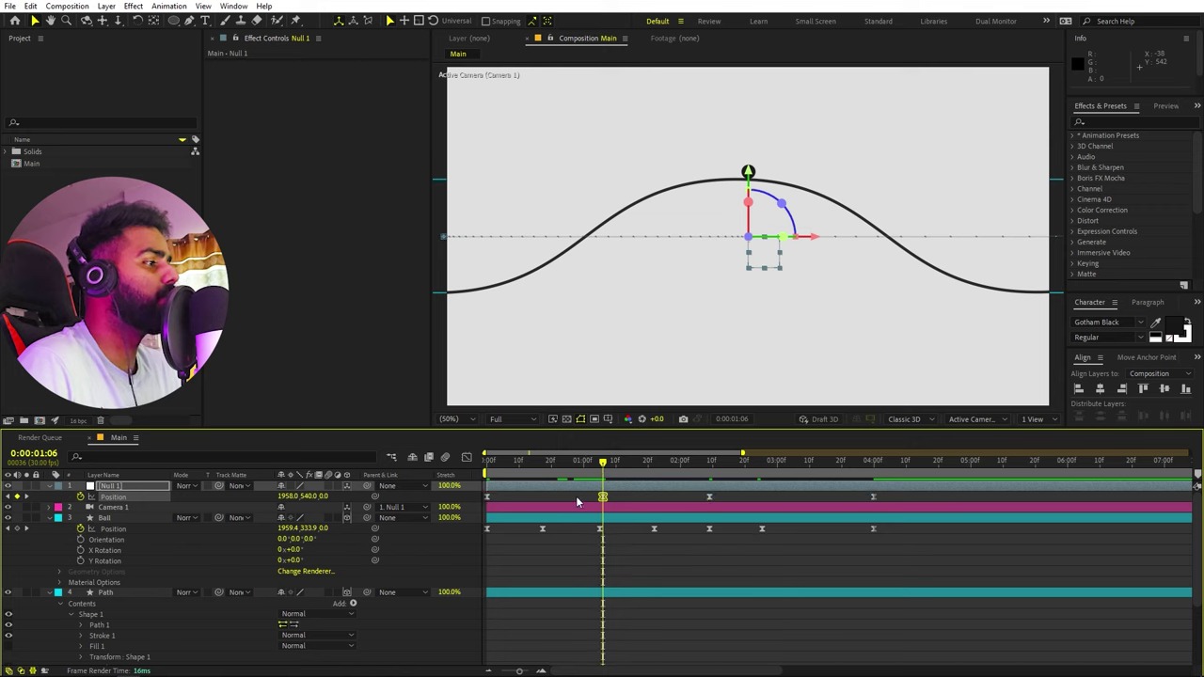
click(469, 460)
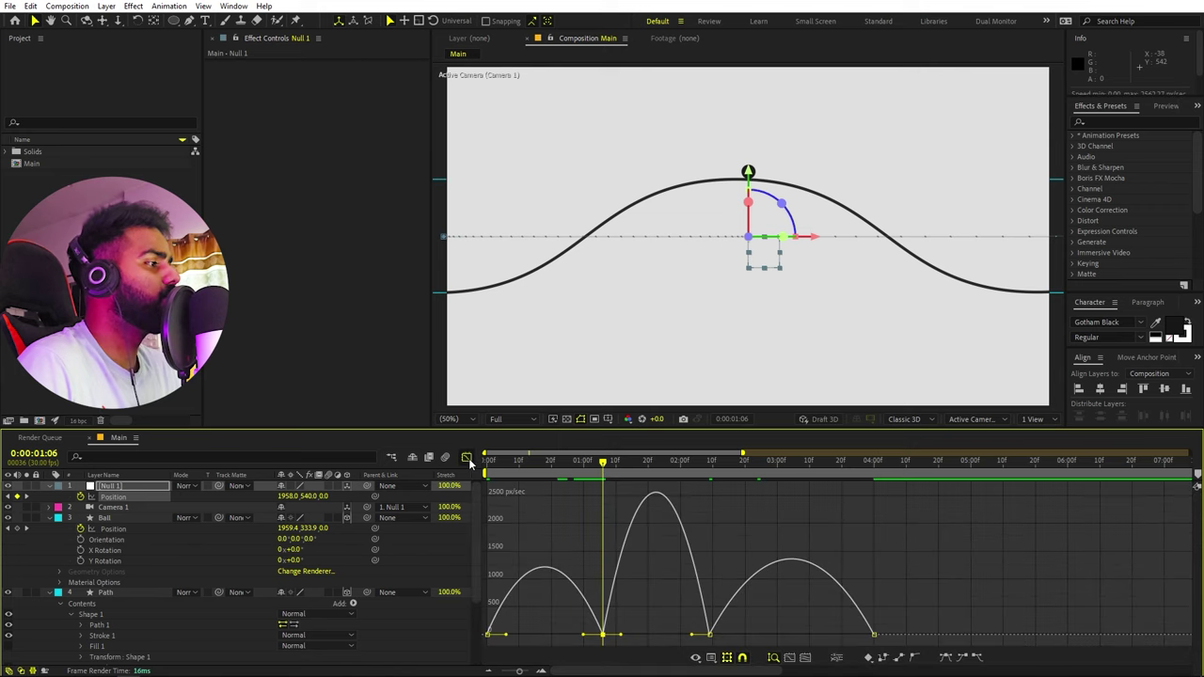
drag(620, 624, 572, 650)
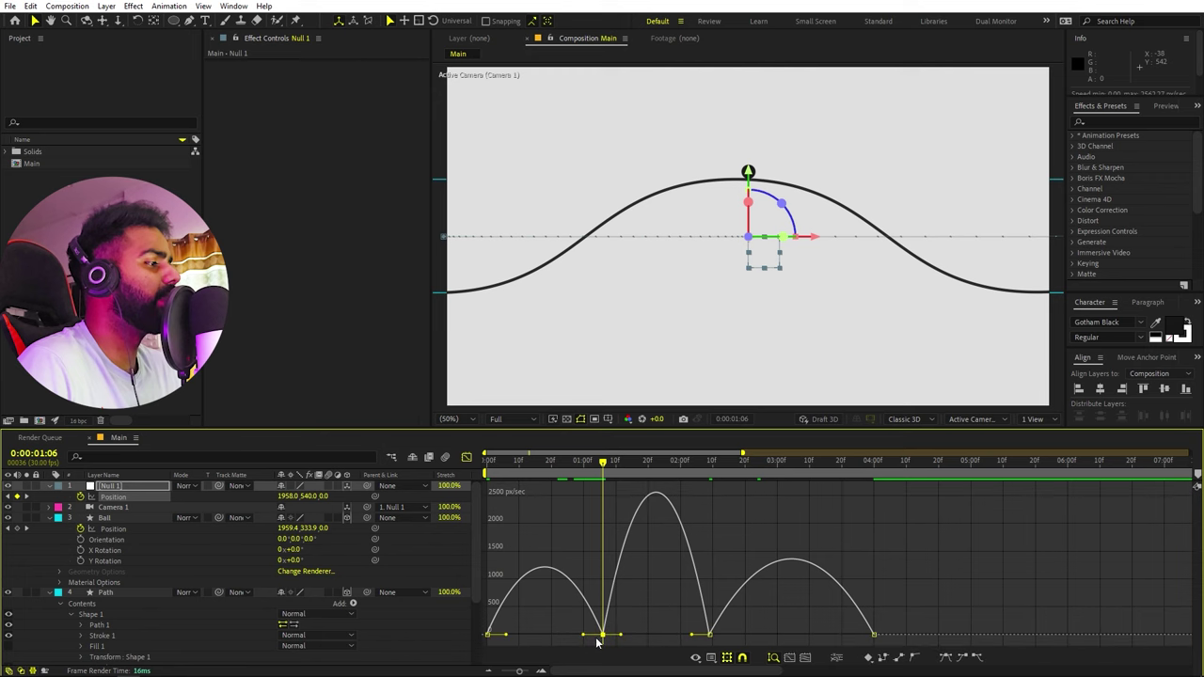
right_click(603, 635)
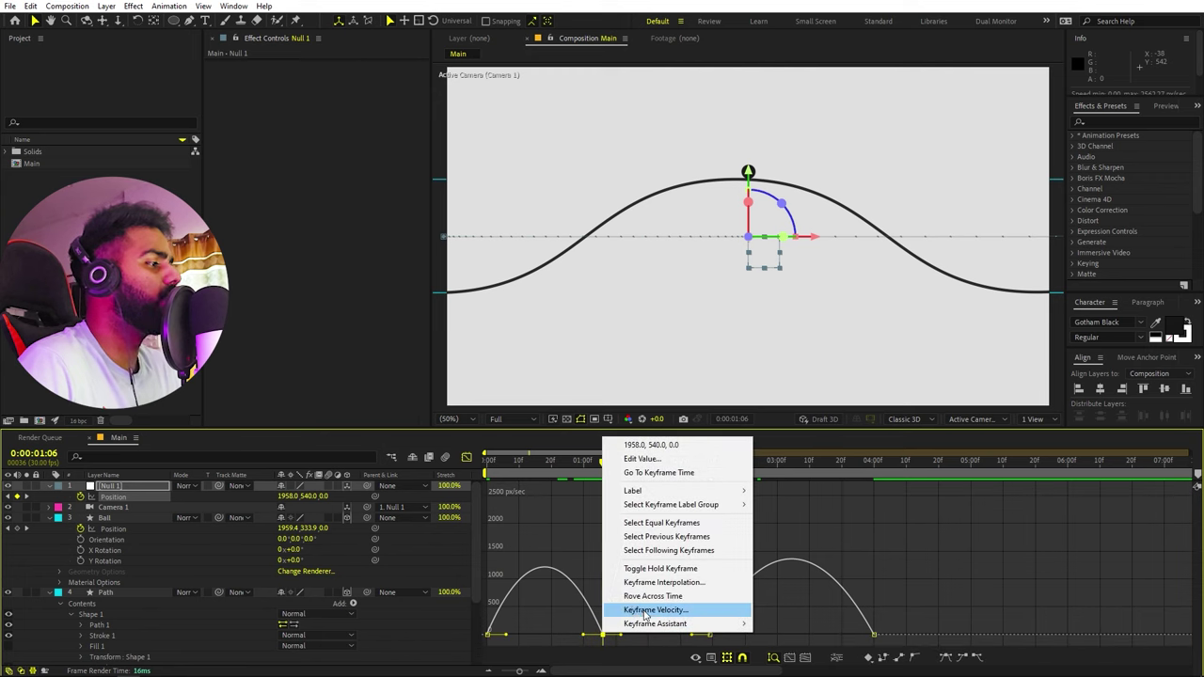
click(645, 612)
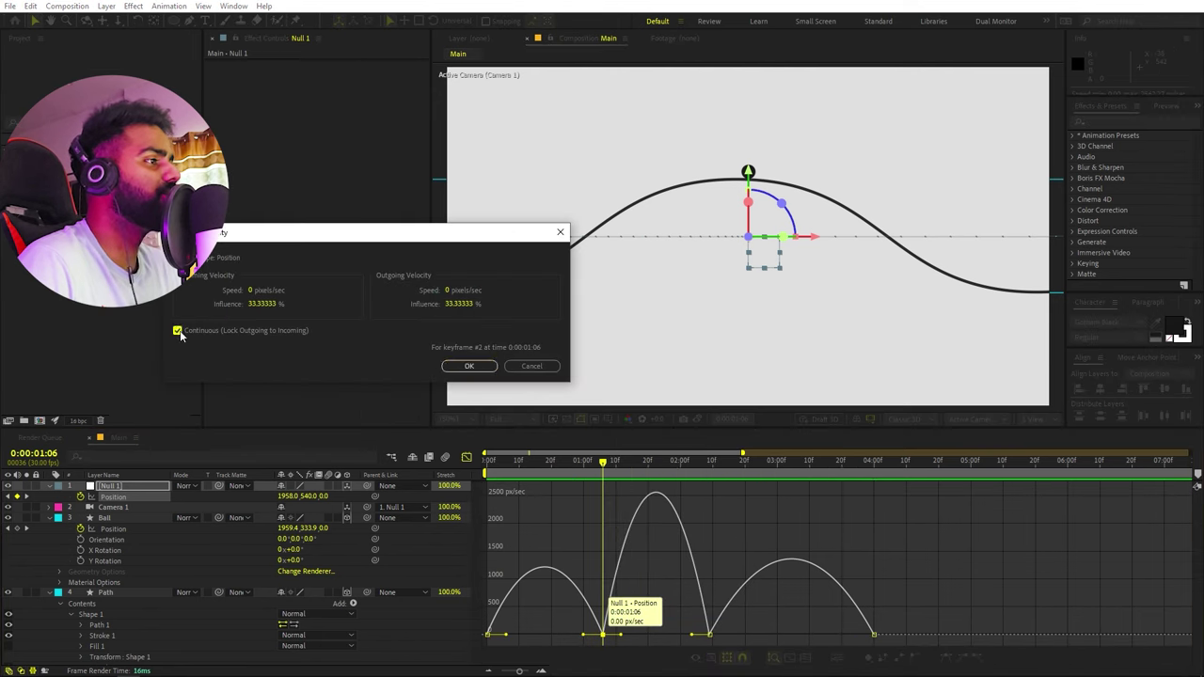
click(491, 370)
Raise the speed of Null 1's Position keyframe at 0:00:01:06 to about 400 px/sec, lengthen its handles and preview from the start.
scroll(583, 630, up, 4)
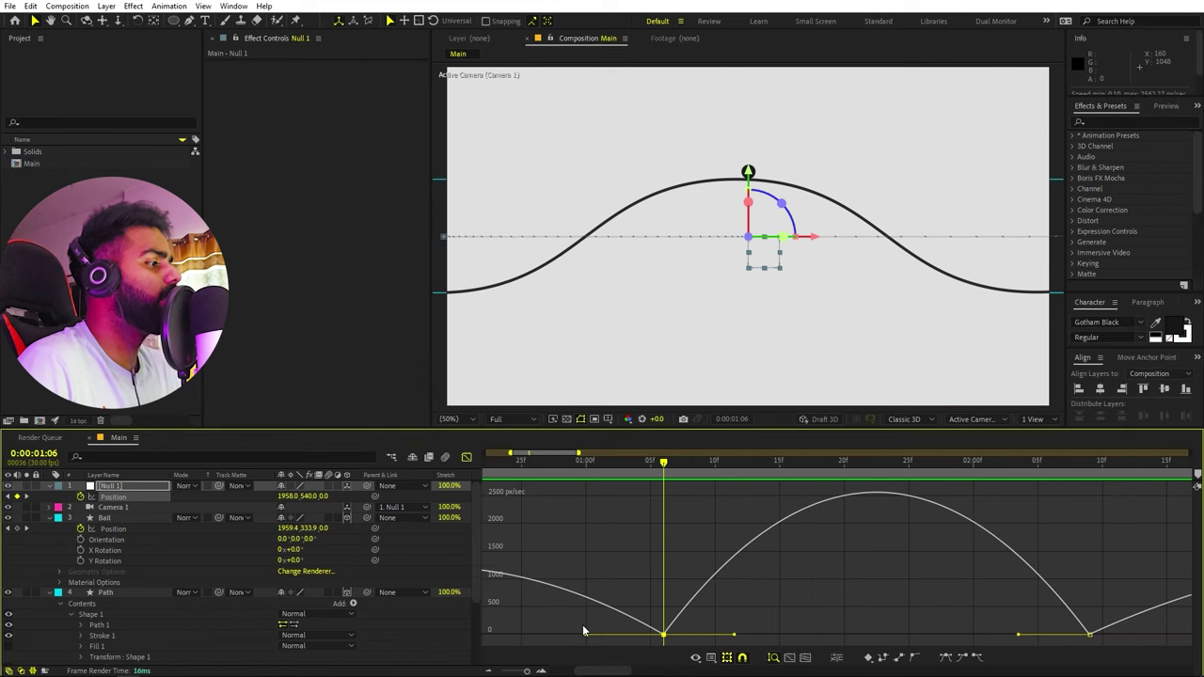
mouse_move(664, 637)
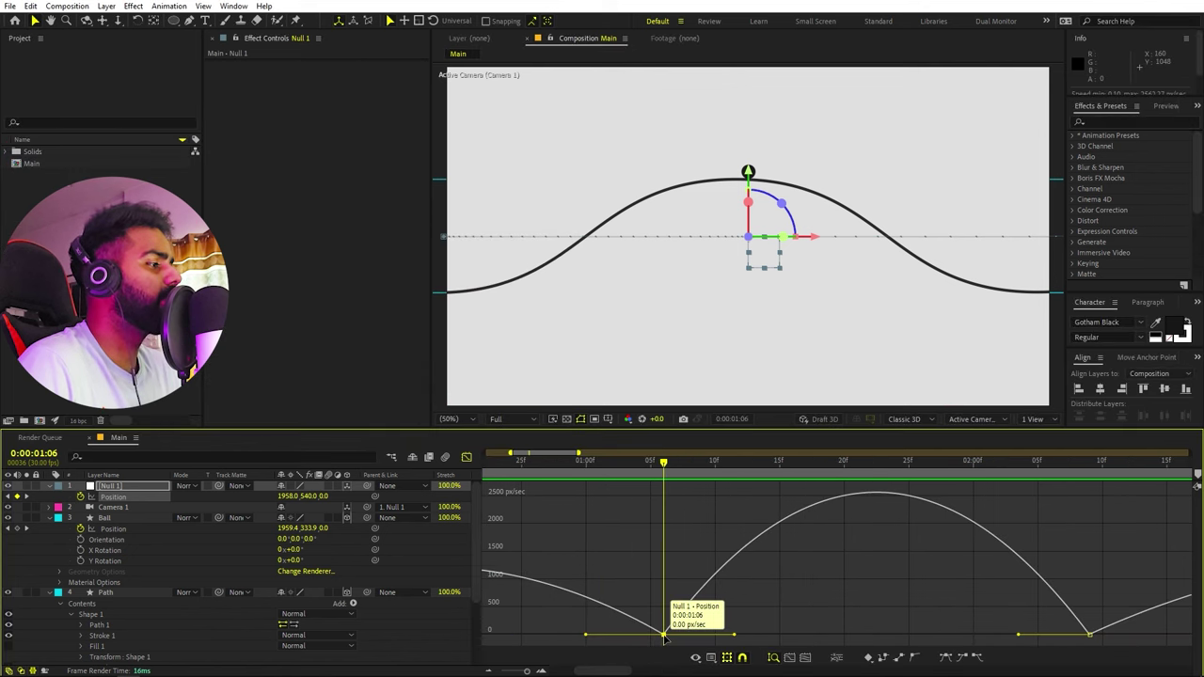
drag(665, 637, 664, 616)
scroll(782, 598, down, 4)
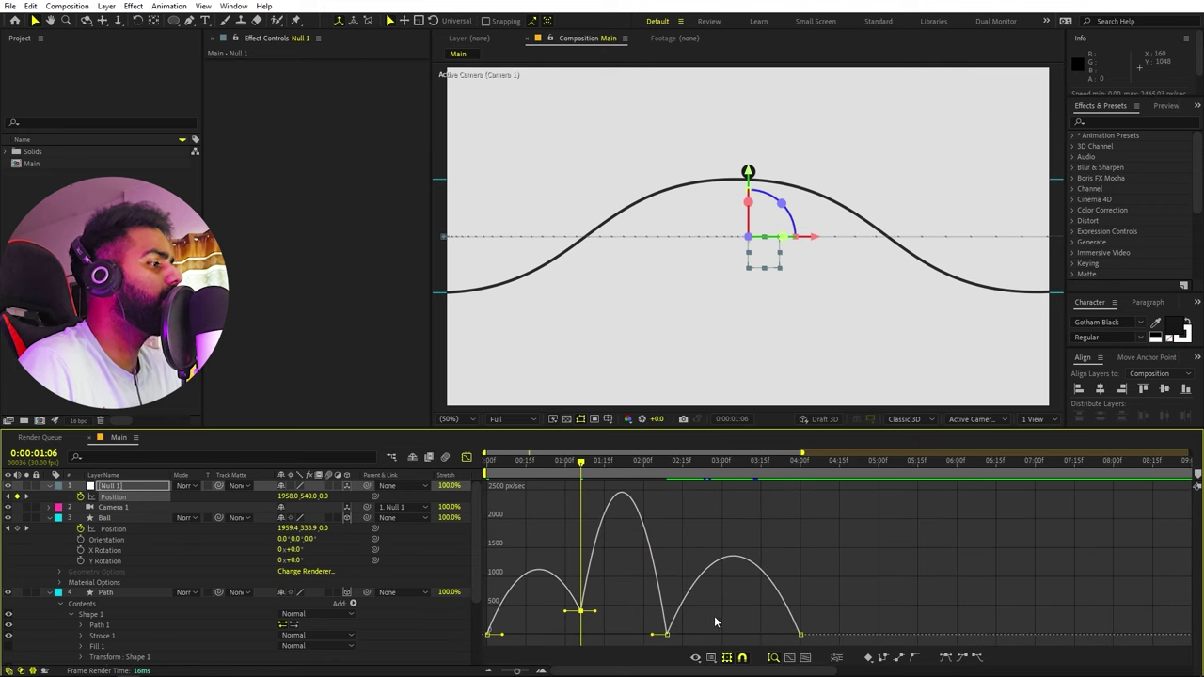
click(521, 464)
drag(562, 614, 603, 614)
key(space)
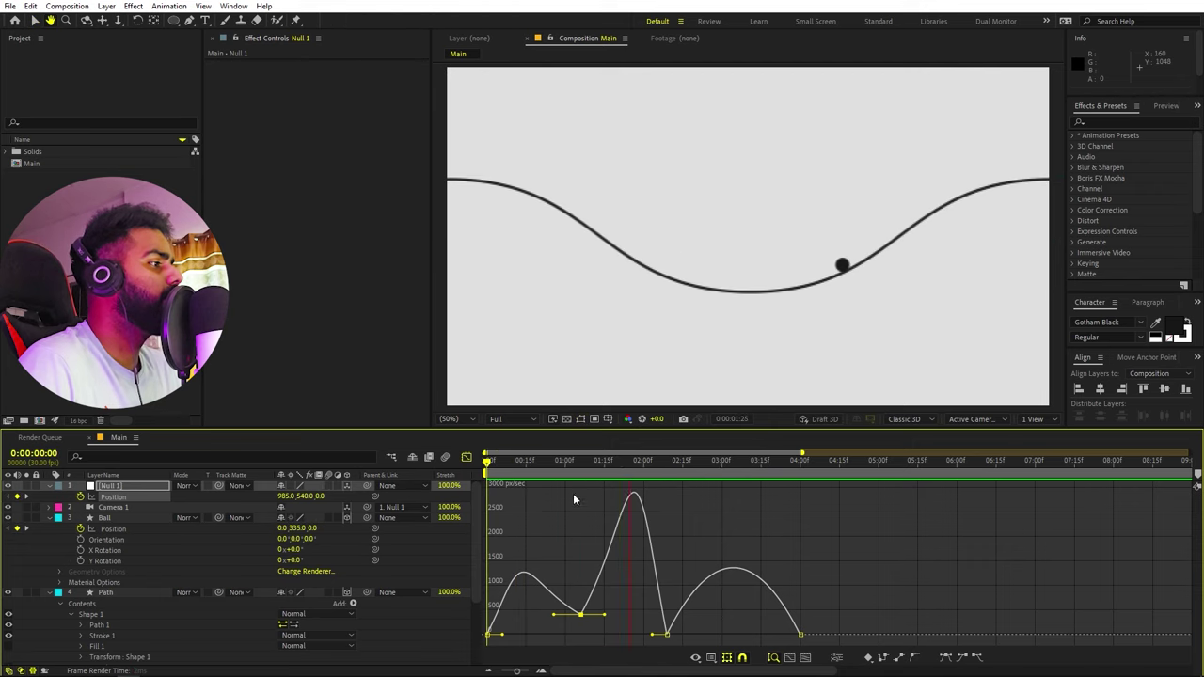
key(space)
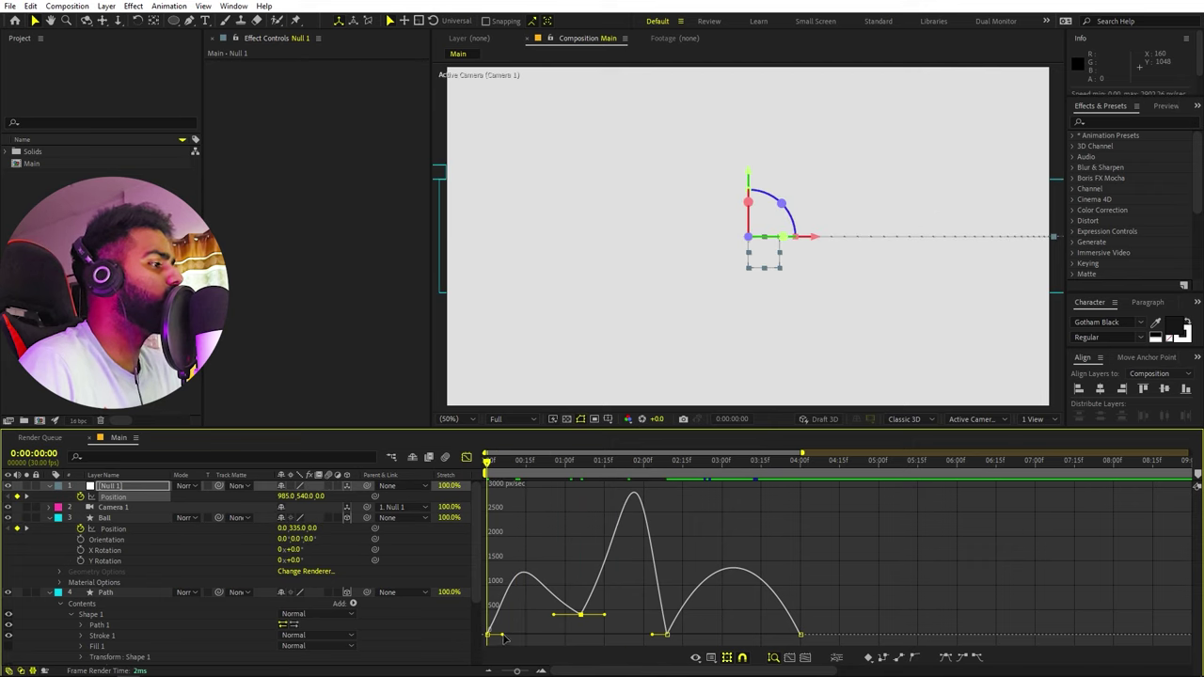
Fine-tune the speed handles between Null 1's first two Position keyframes, previewing the camera move after each adjustment.
drag(500, 635, 512, 635)
key(space)
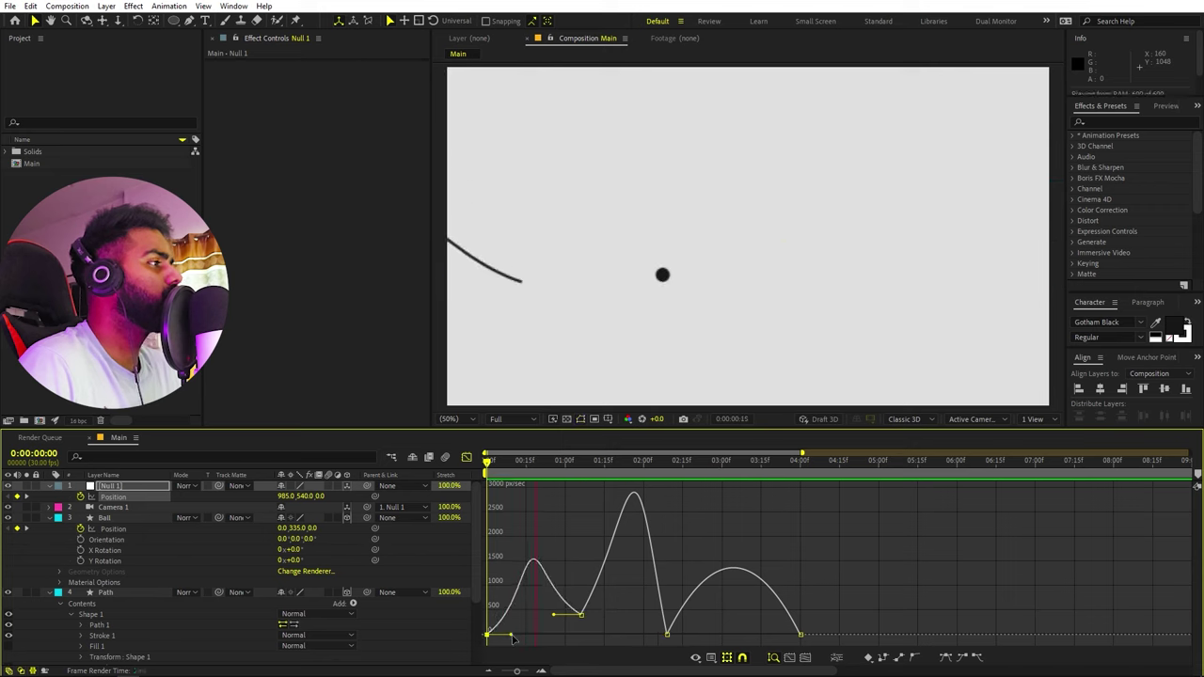
key(space)
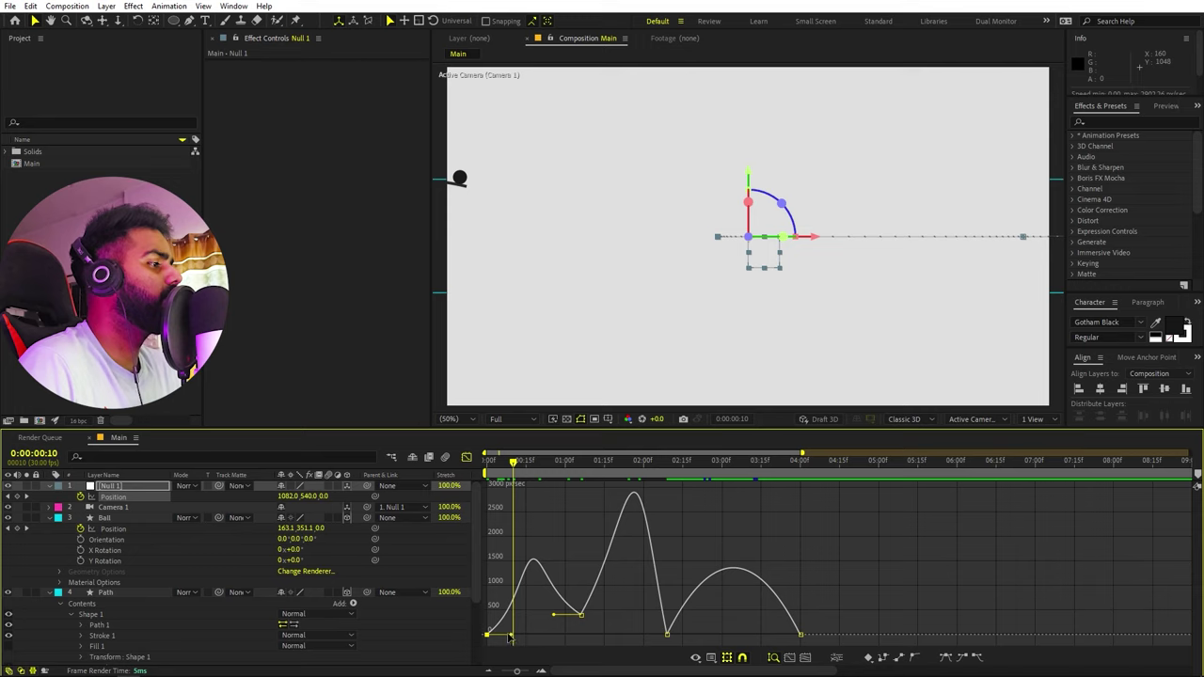
drag(508, 637, 561, 616)
key(space)
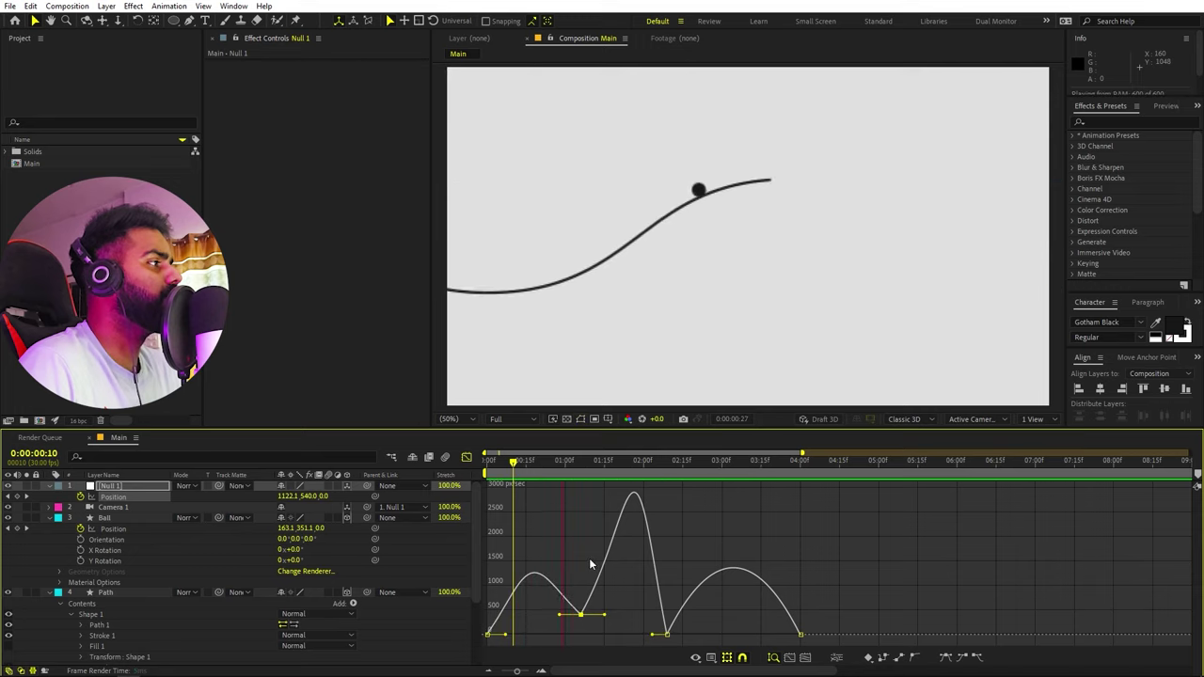
key(space)
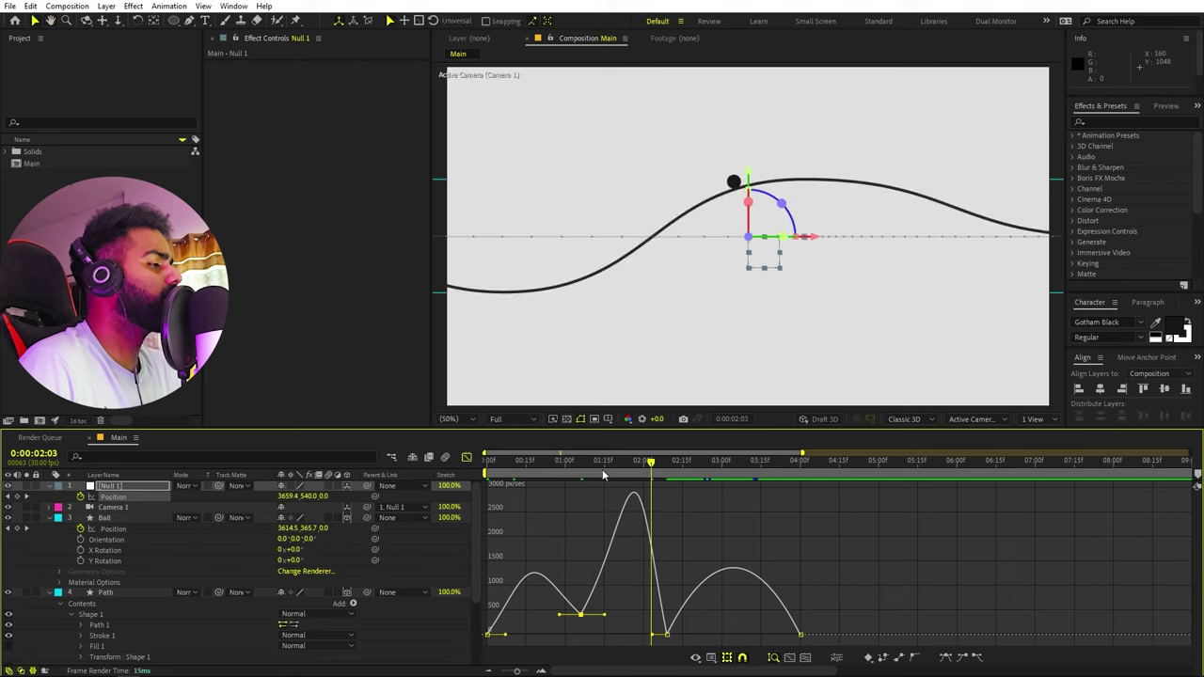
Make Null 1's Position keyframe at 0:00:02:09 continuous in its Keyframe Velocity settings.
drag(603, 475, 664, 498)
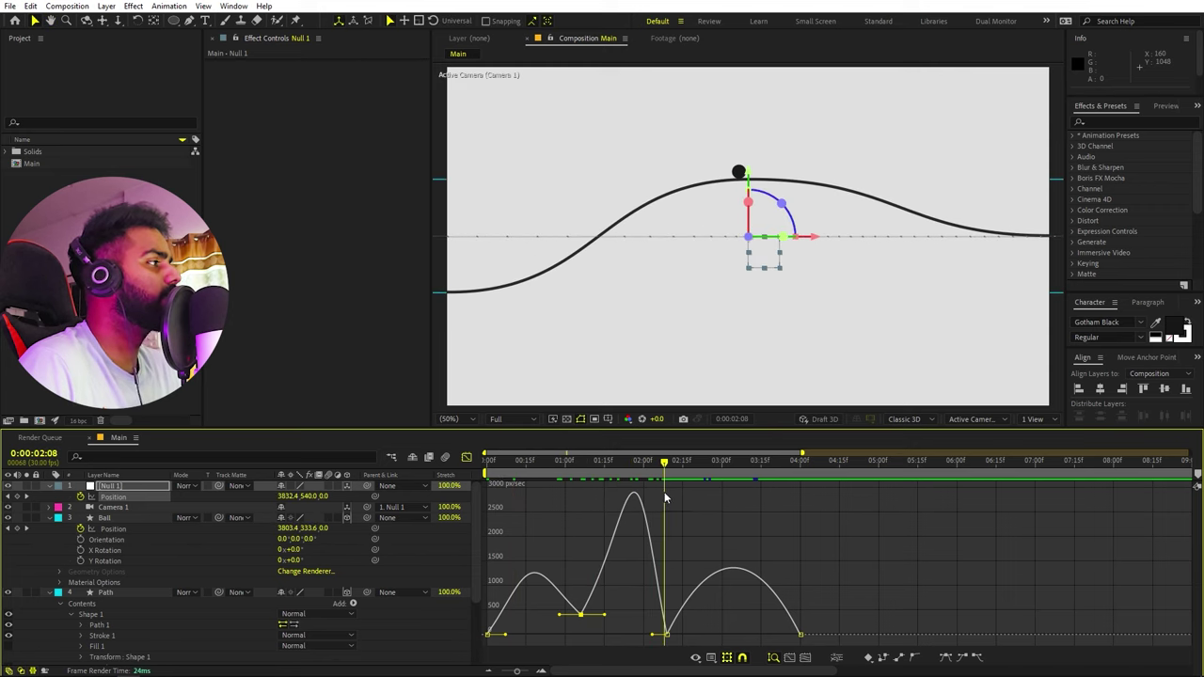
drag(652, 644, 651, 643)
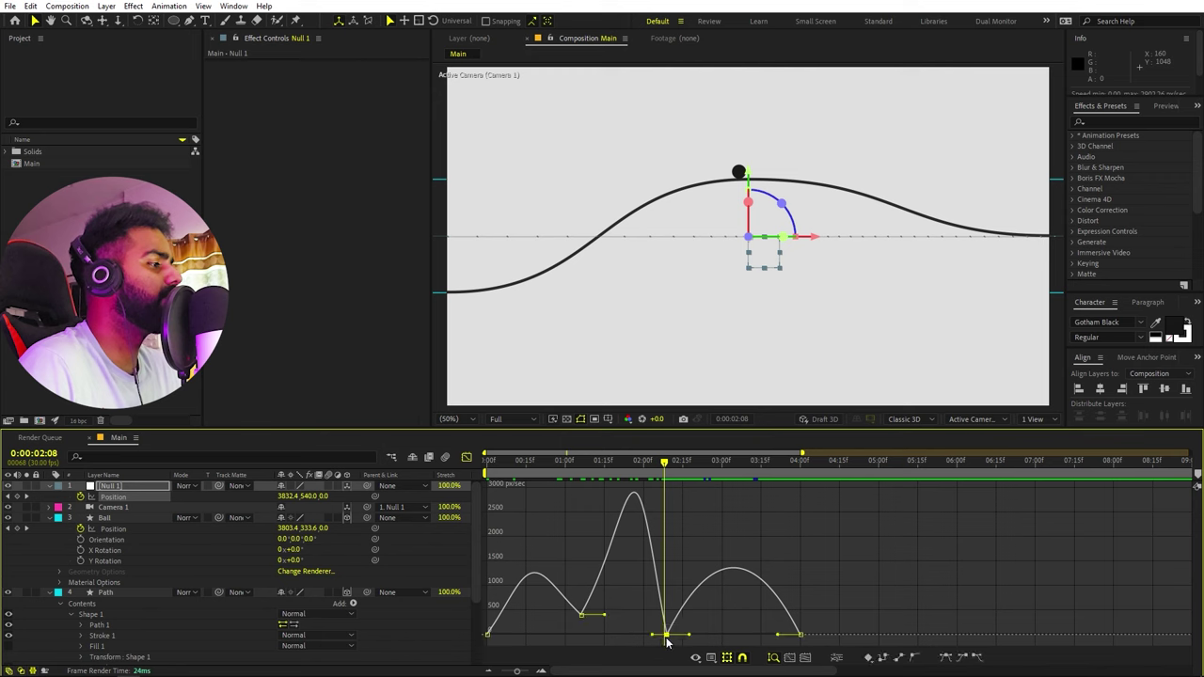
right_click(667, 633)
click(722, 613)
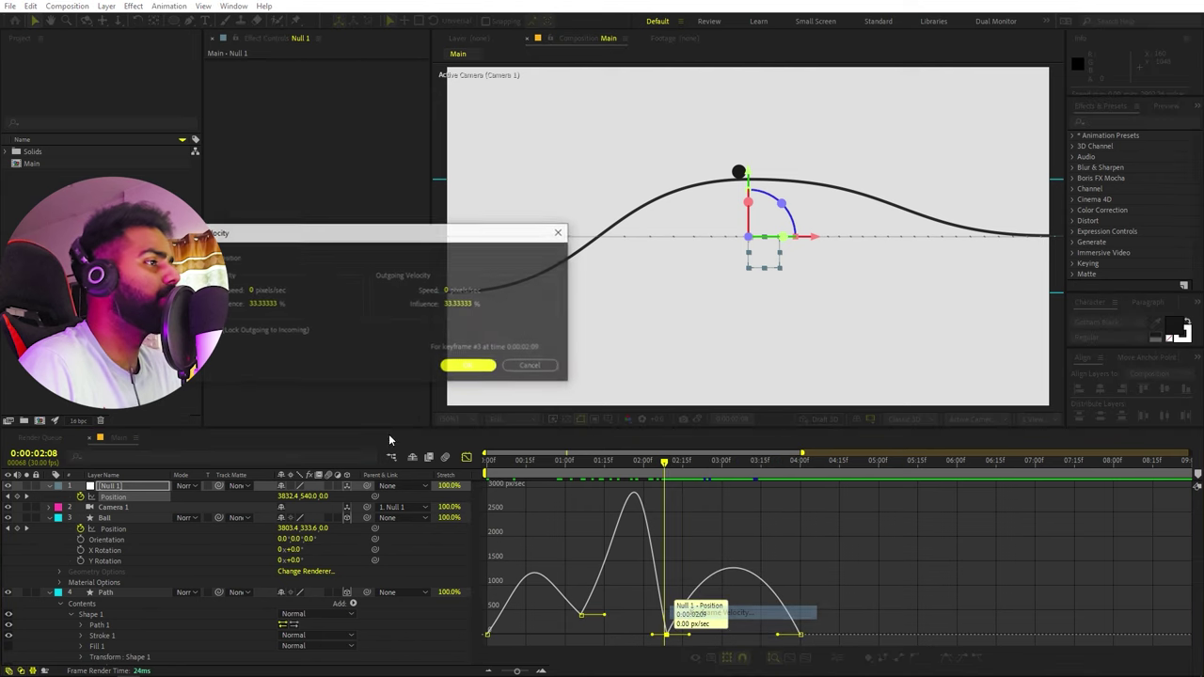
click(468, 367)
Raise the speed of Null 1's Position keyframe at 0:00:02:09 to about 400 px/sec, widen both handles and preview from the start.
scroll(599, 585, up, 3)
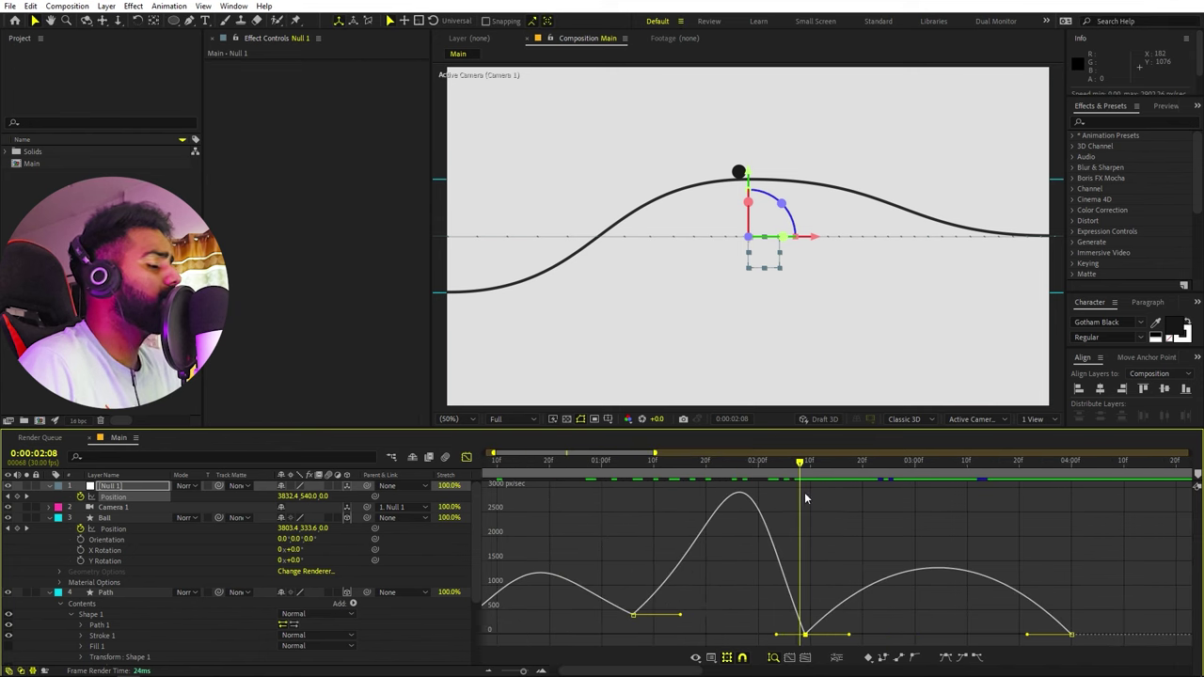
drag(763, 477, 806, 501)
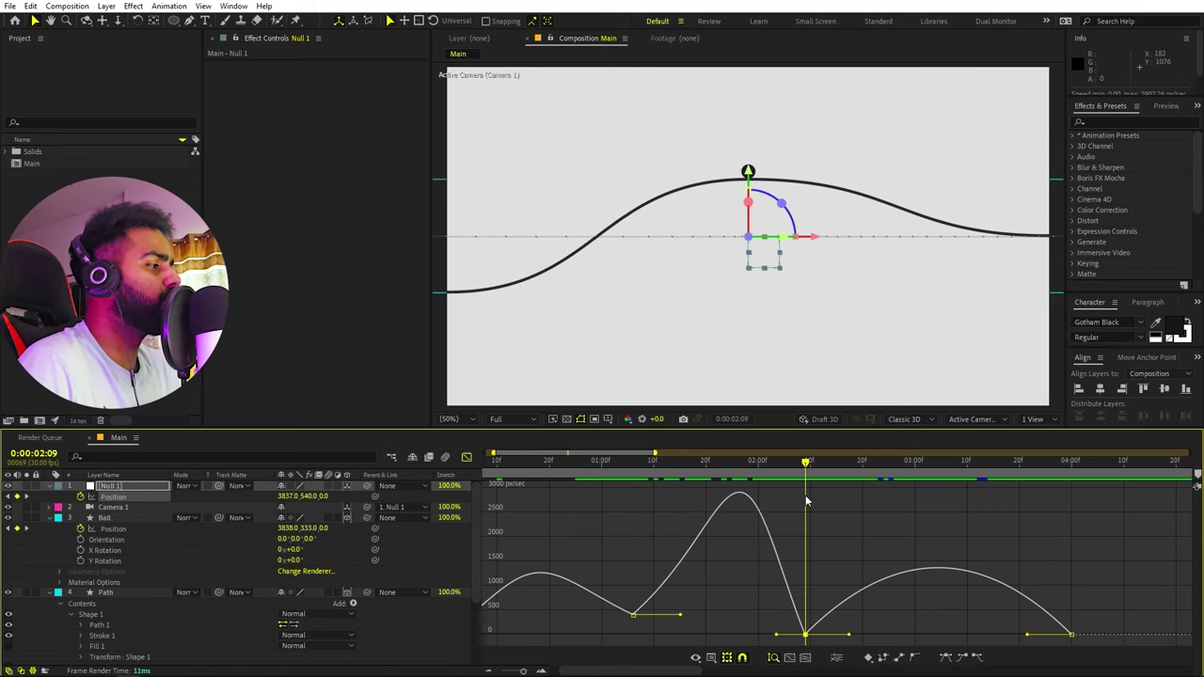
click(815, 588)
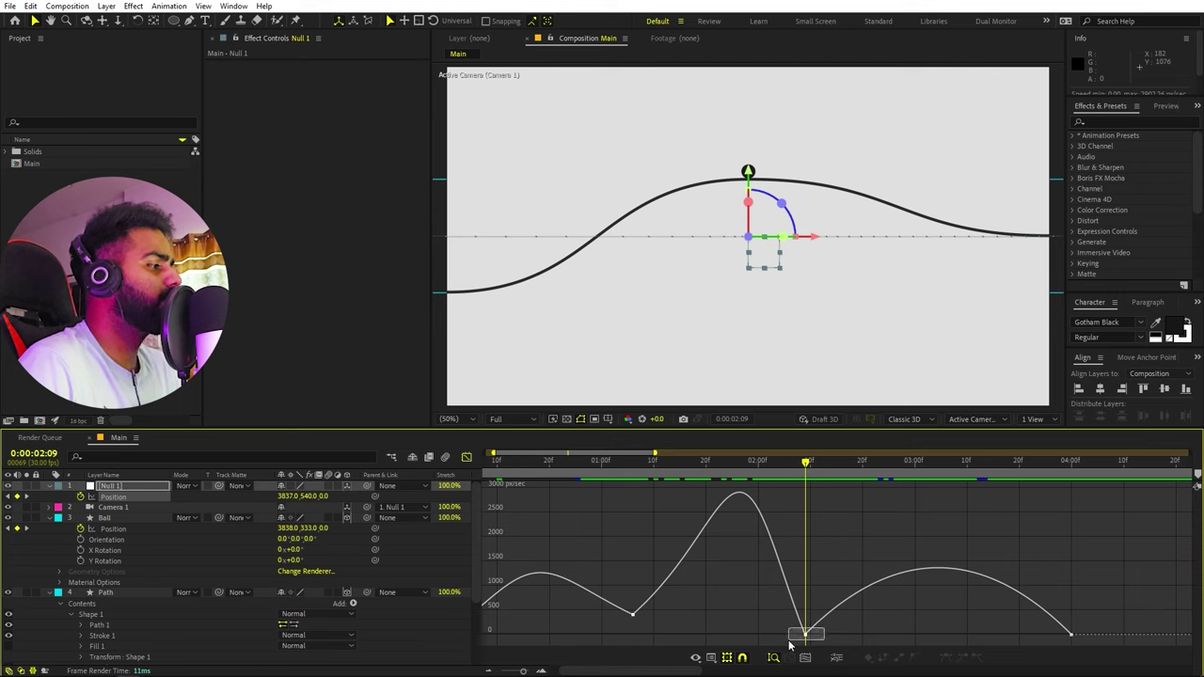
drag(790, 644, 860, 620)
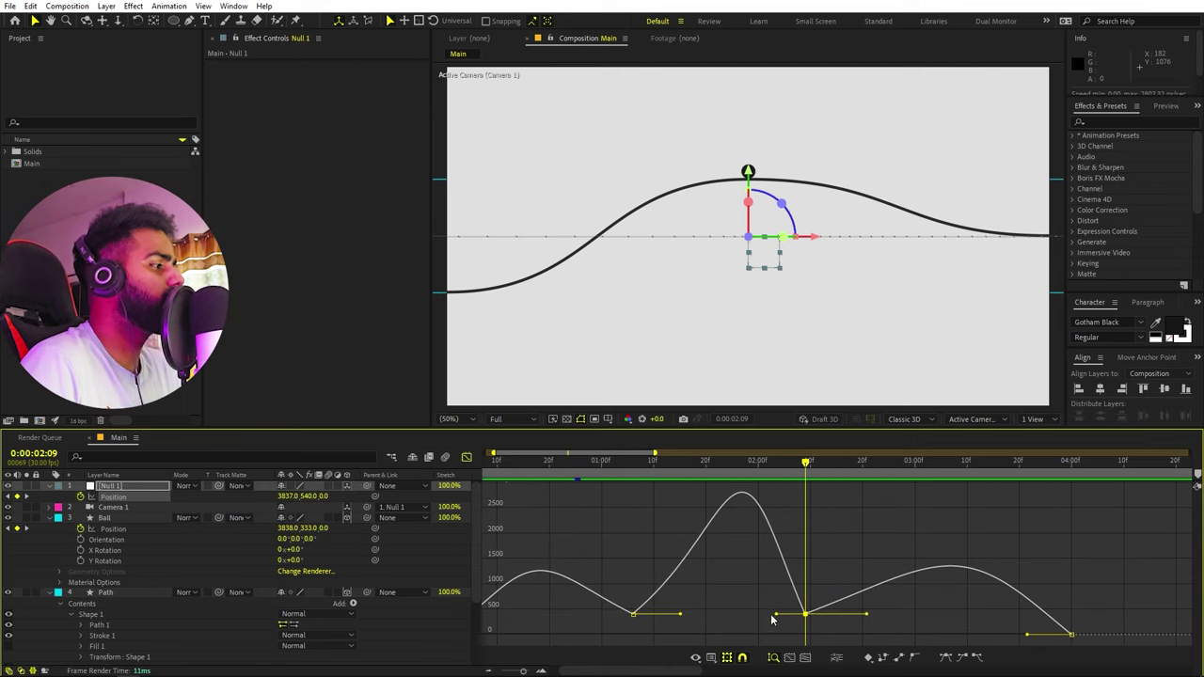
drag(775, 615, 760, 616)
click(837, 554)
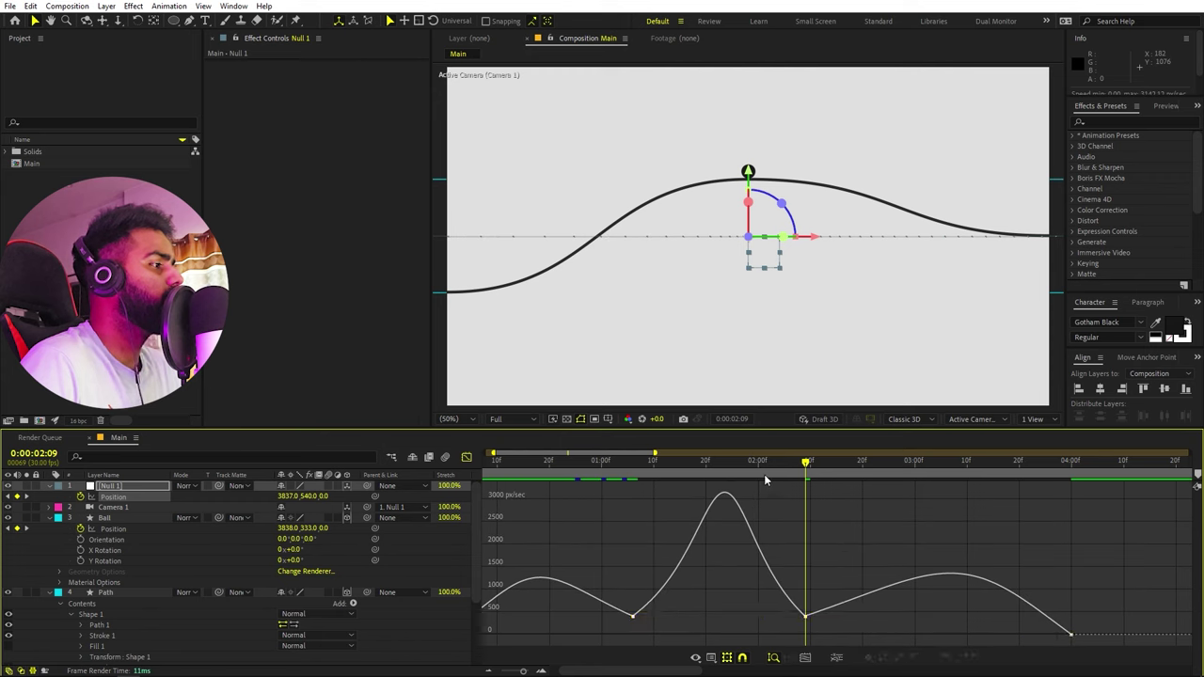
scroll(824, 553, down, 3)
drag(578, 466, 426, 487)
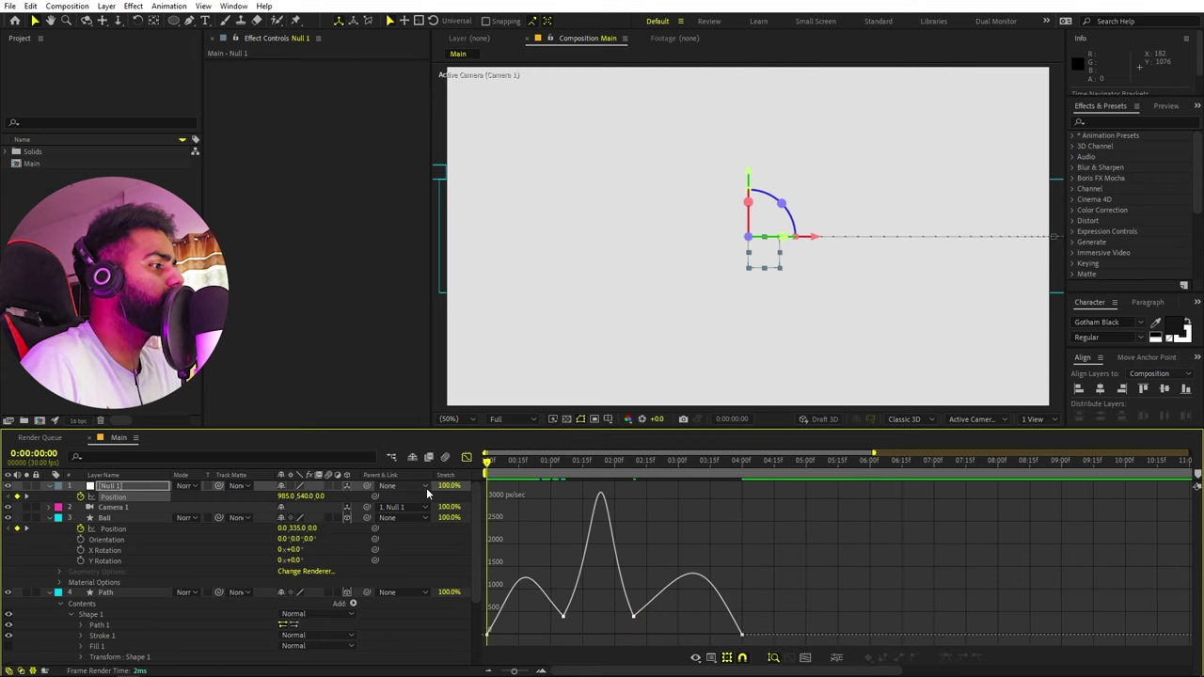
key(space)
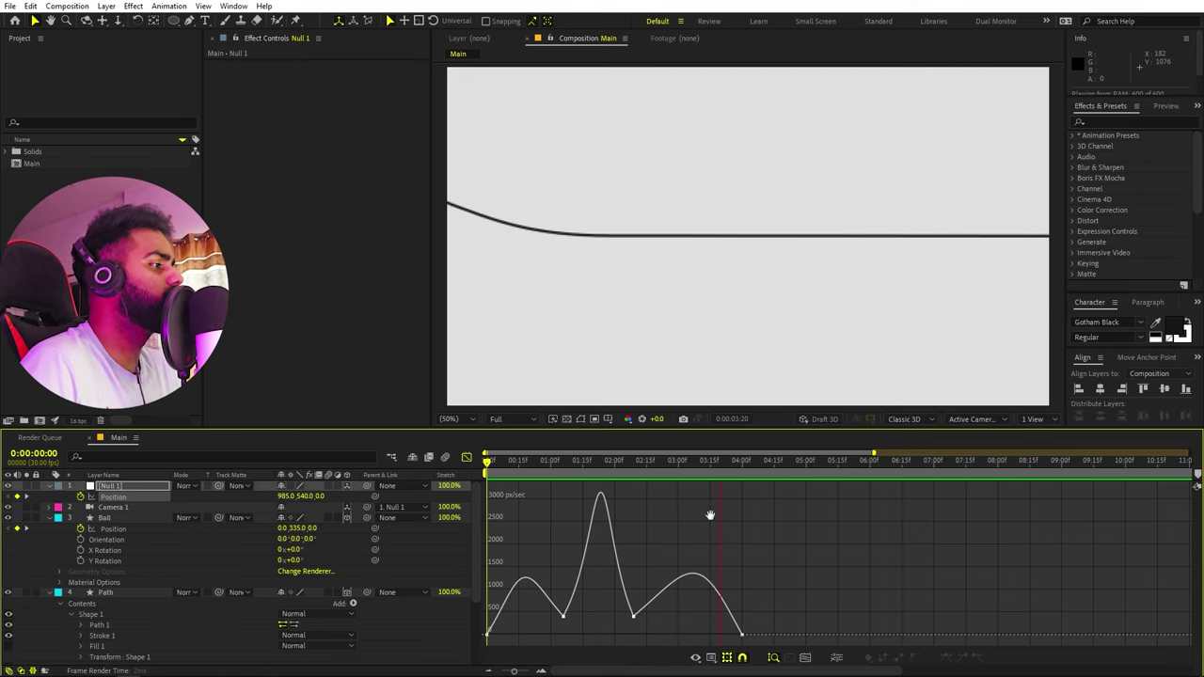
key(space)
Leave the graph view, clear the Path layer's Trim Paths End keyframes and set a new 0% keyframe at 0:00:00:00.
drag(657, 473, 533, 473)
click(468, 458)
click(557, 565)
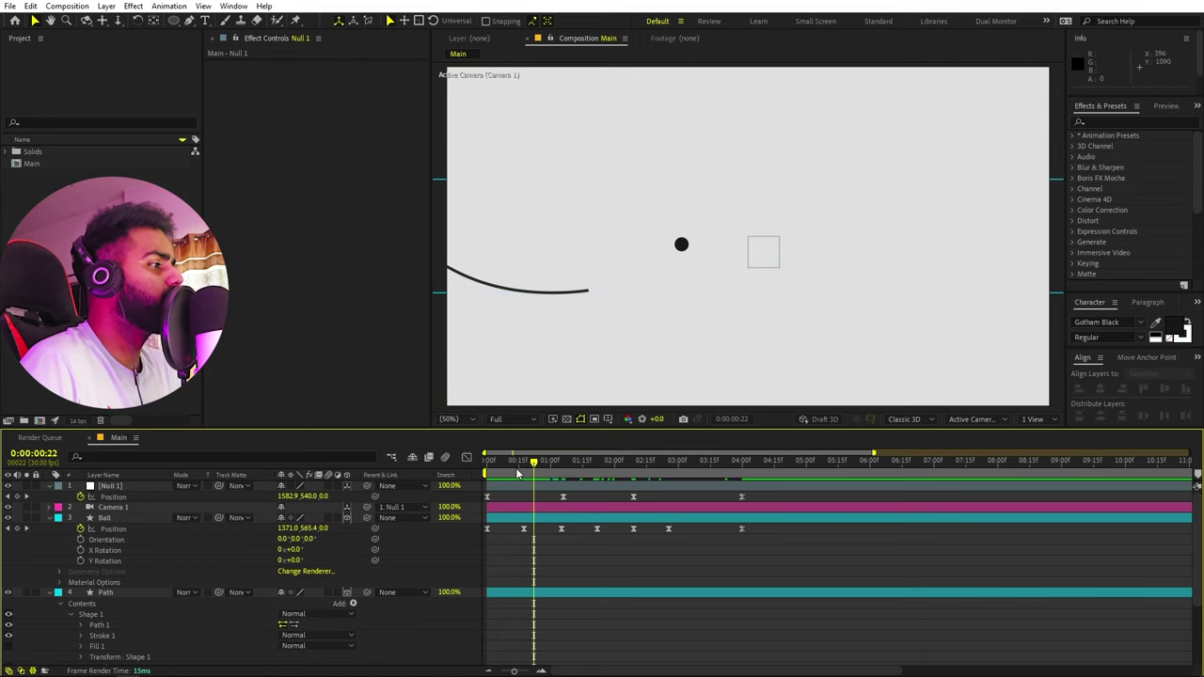
click(105, 596)
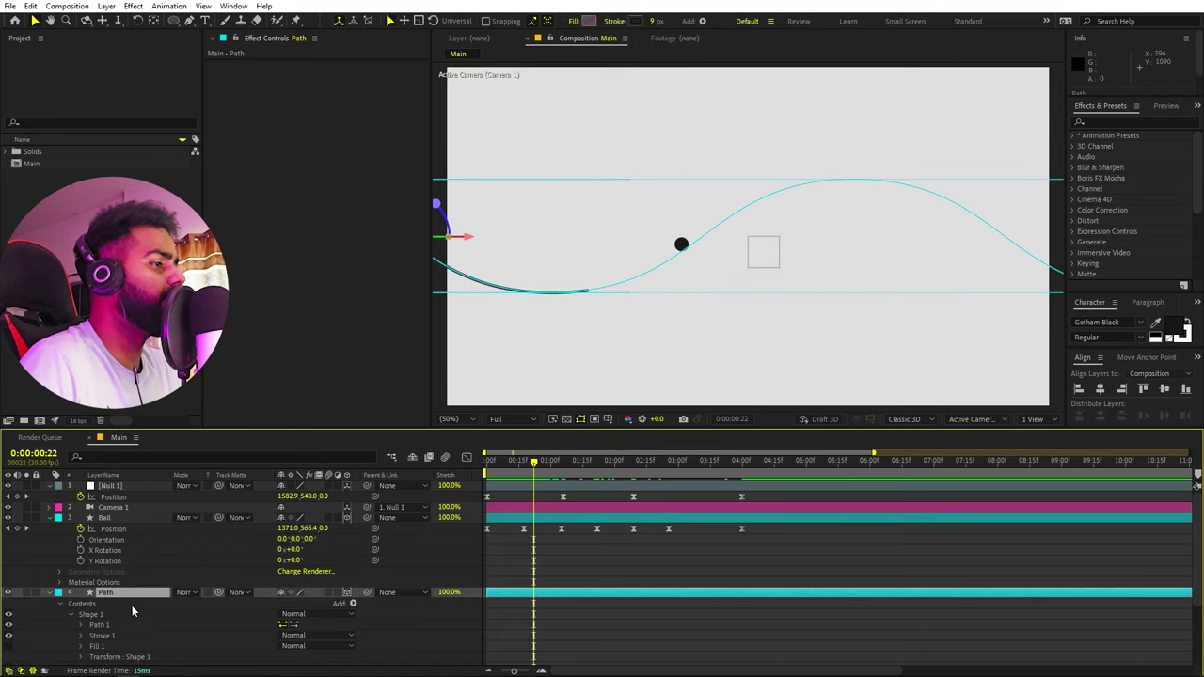
scroll(190, 642, down, 3)
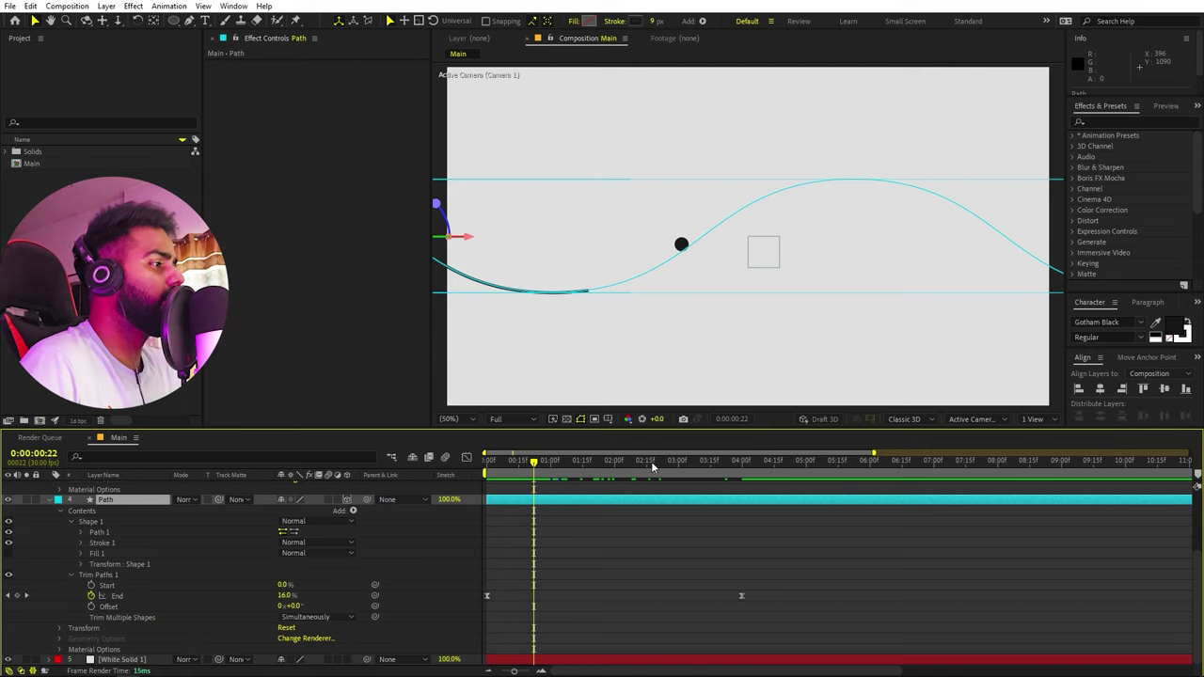
key(Home)
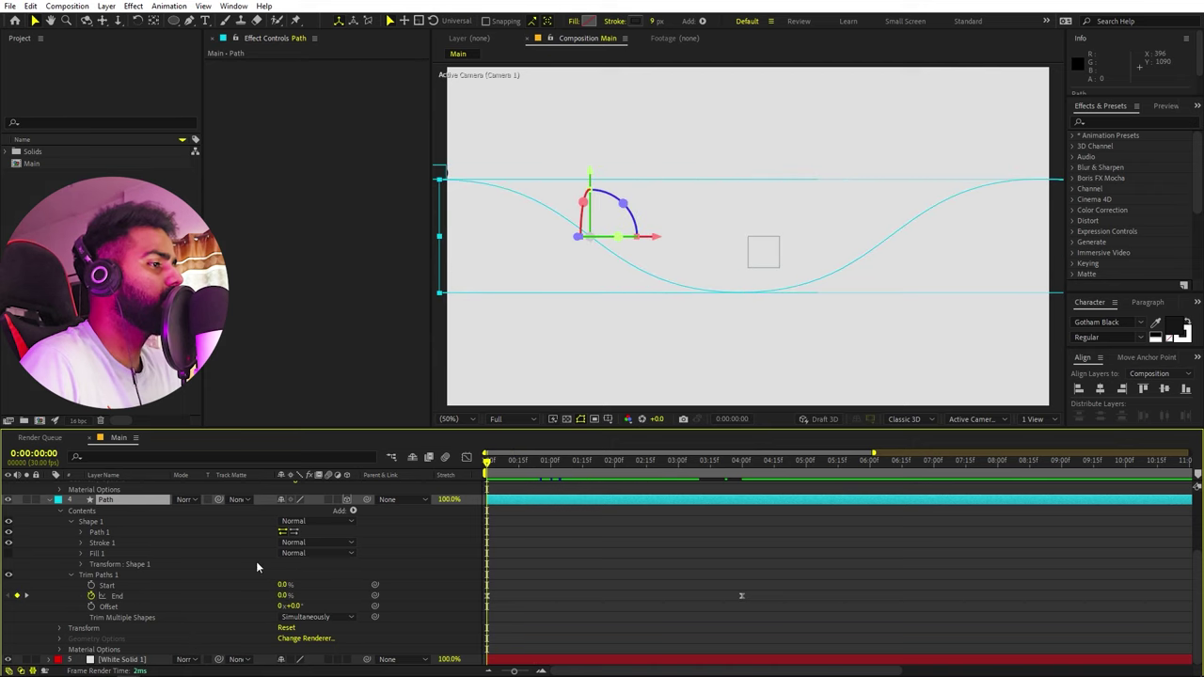
click(91, 597)
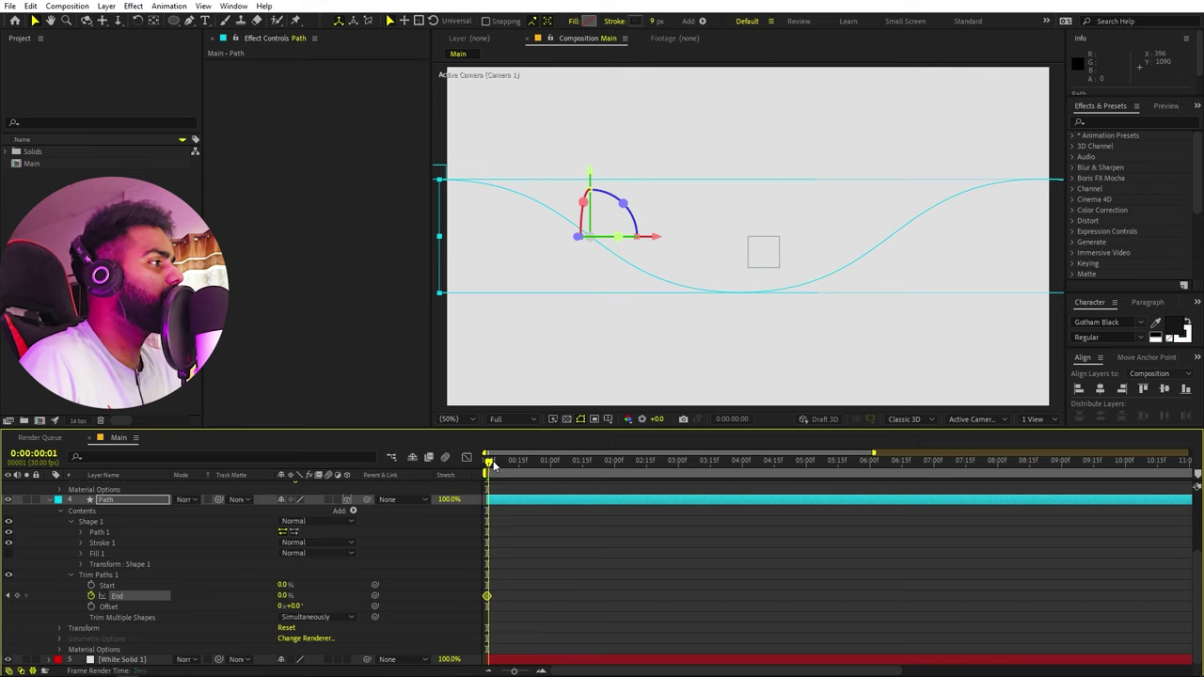
Keyframe the Path layer's Trim Paths End at 33% at 0:00:01:04 and preview the line against the ball.
drag(492, 462, 565, 478)
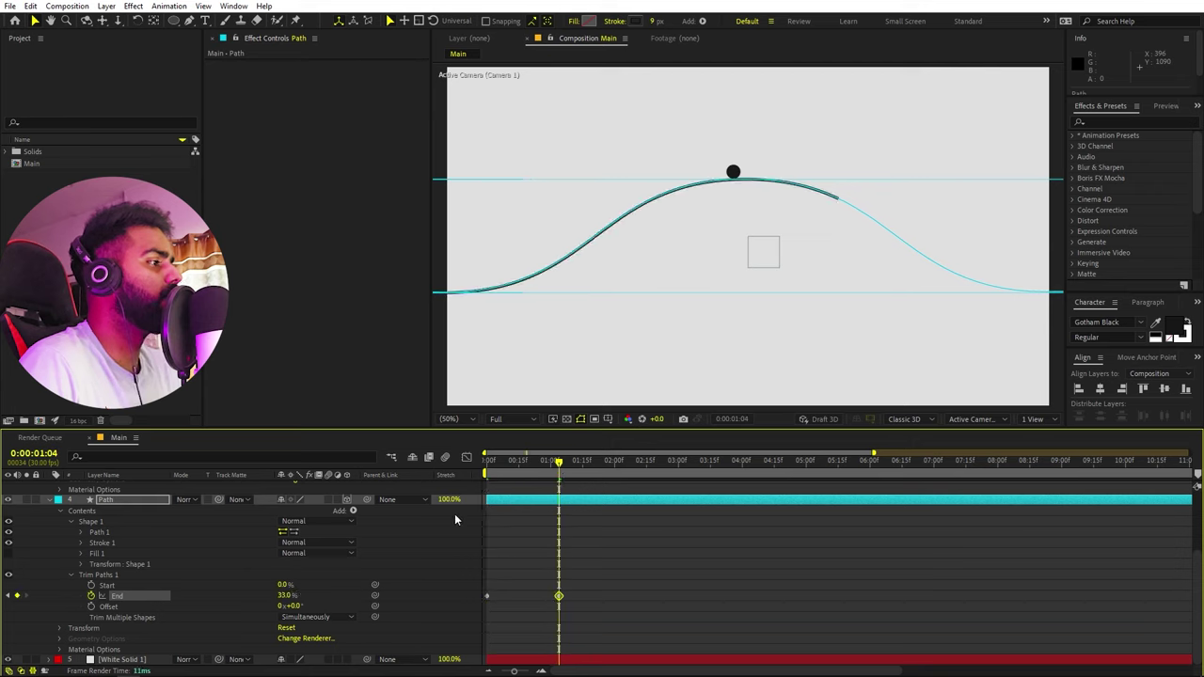
drag(534, 467, 392, 481)
key(space)
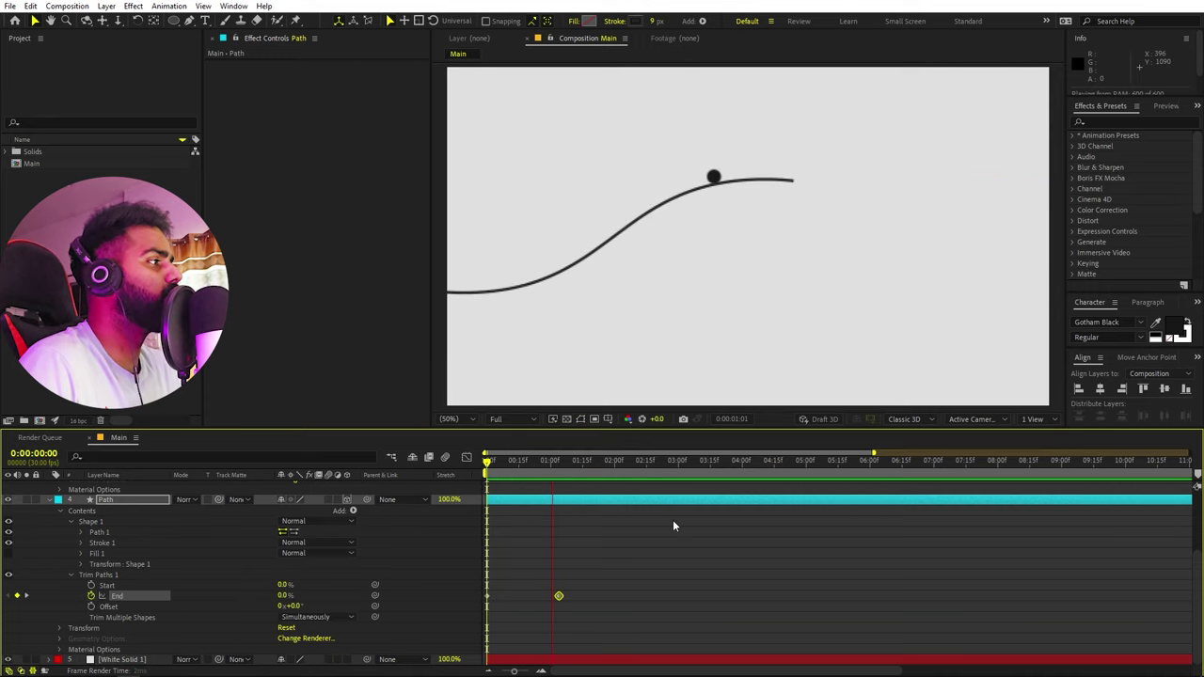
key(space)
Keyframe the Path layer's Trim Paths End at 62% at 0:00:02:10 and preview the animation from the start.
drag(564, 465, 638, 482)
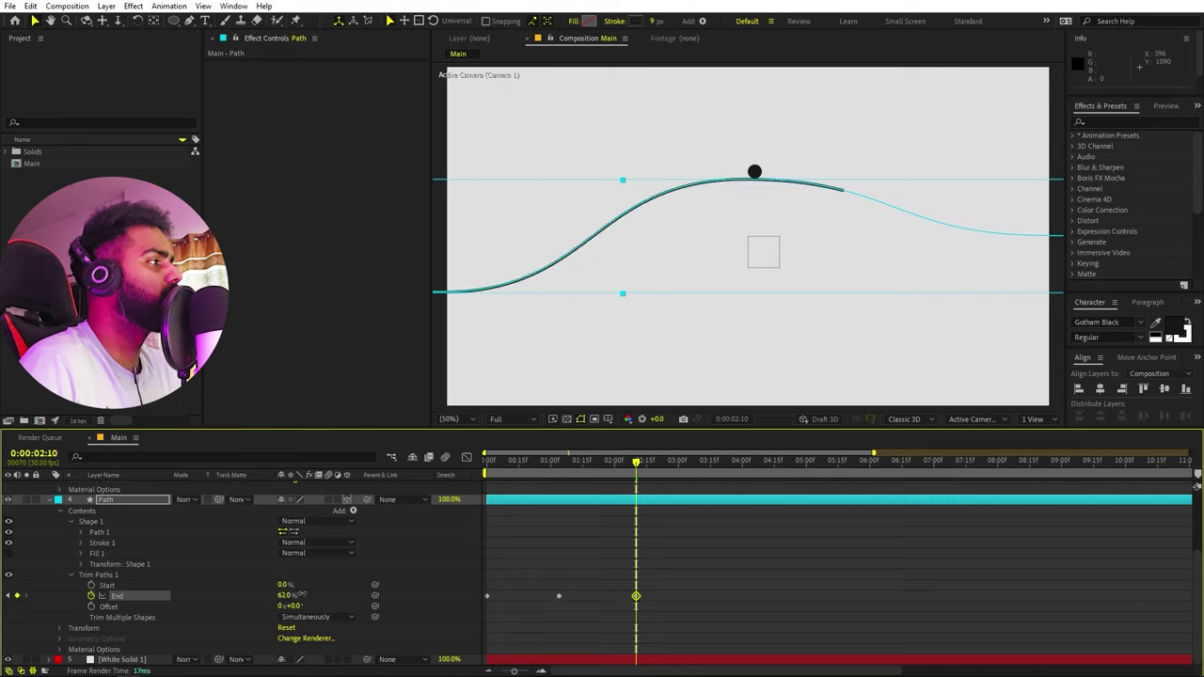
key(space)
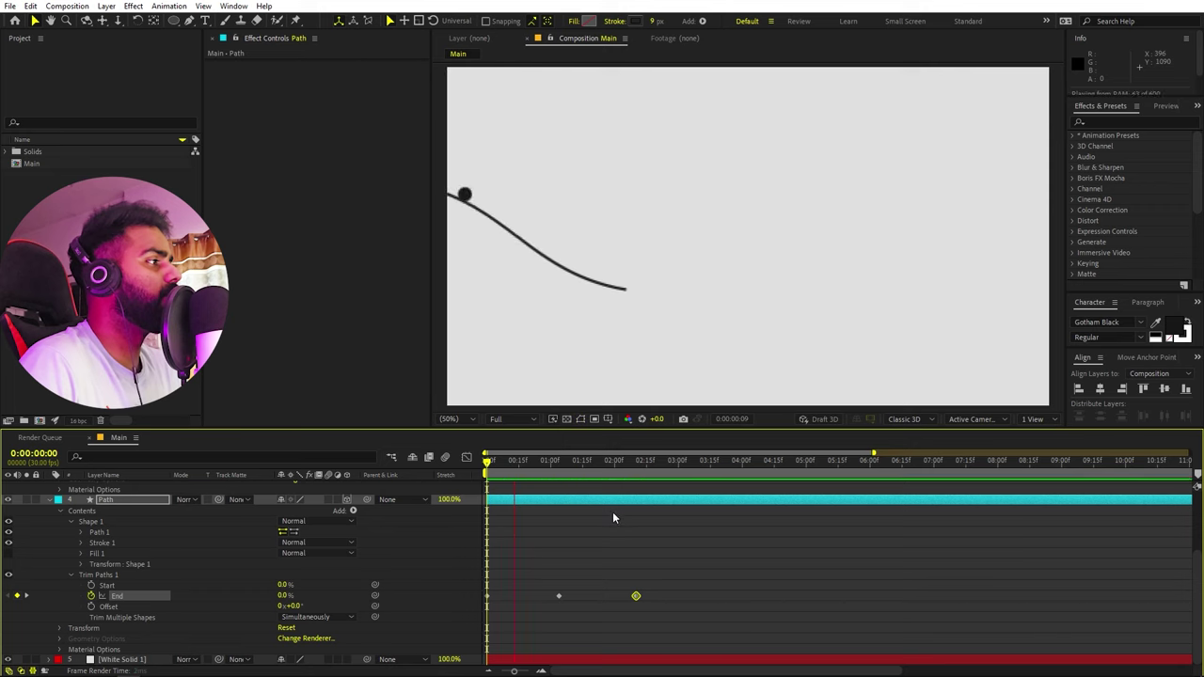
key(space)
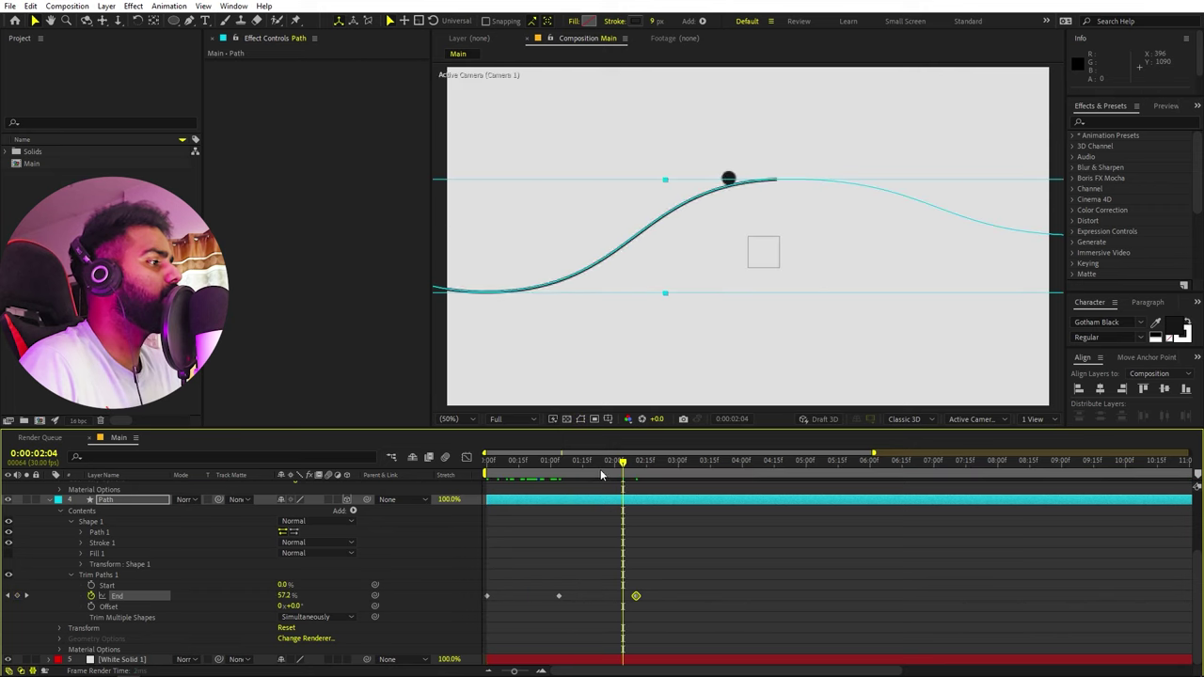
key(space)
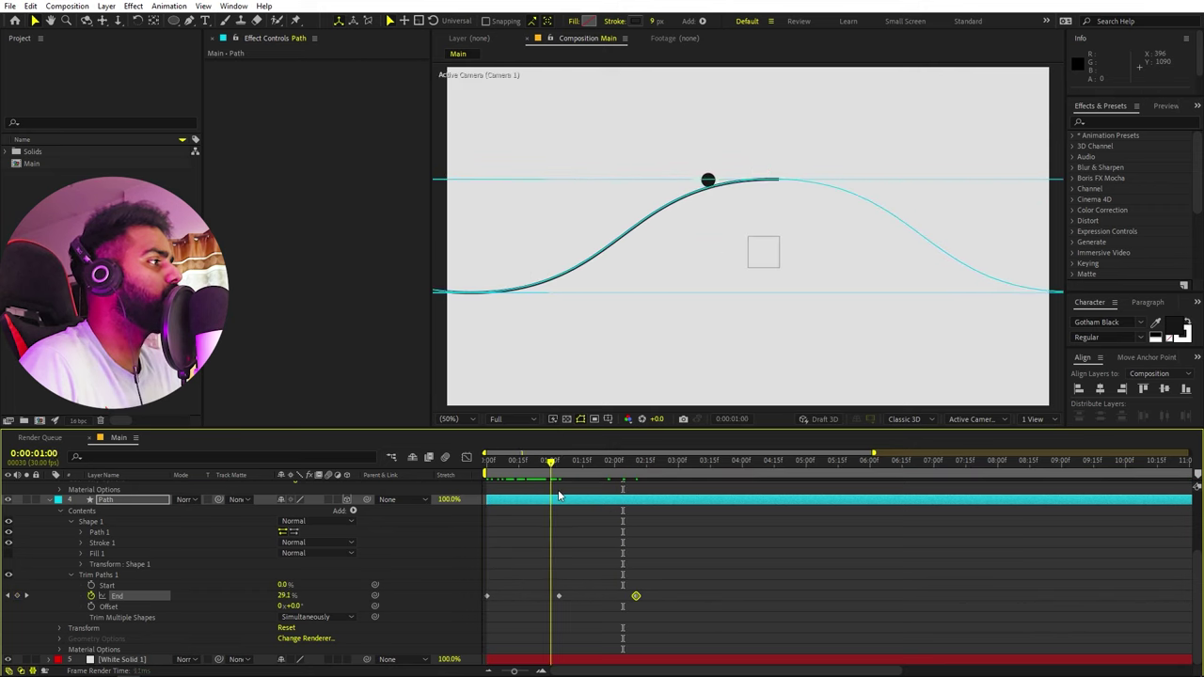
Keyframe the Path layer's Trim Paths End at 100% at 0:00:03:07 and preview the animation from the start.
drag(575, 495, 695, 501)
drag(282, 596, 425, 600)
drag(690, 465, 249, 500)
key(space)
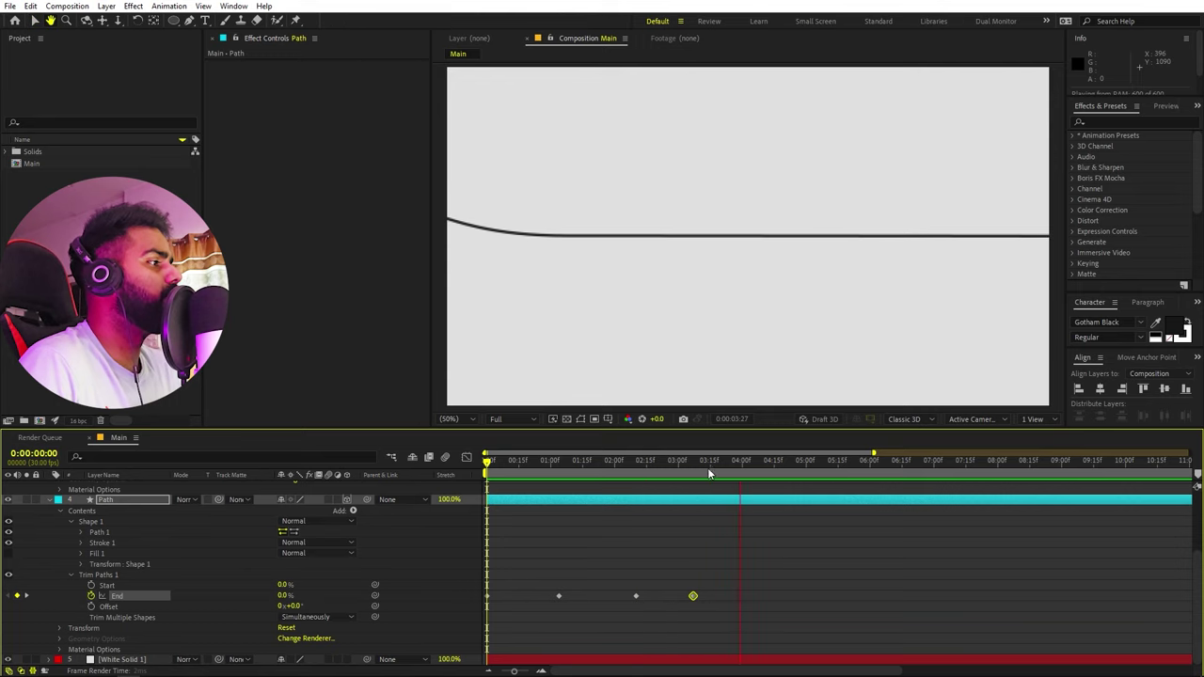
key(space)
key(space)
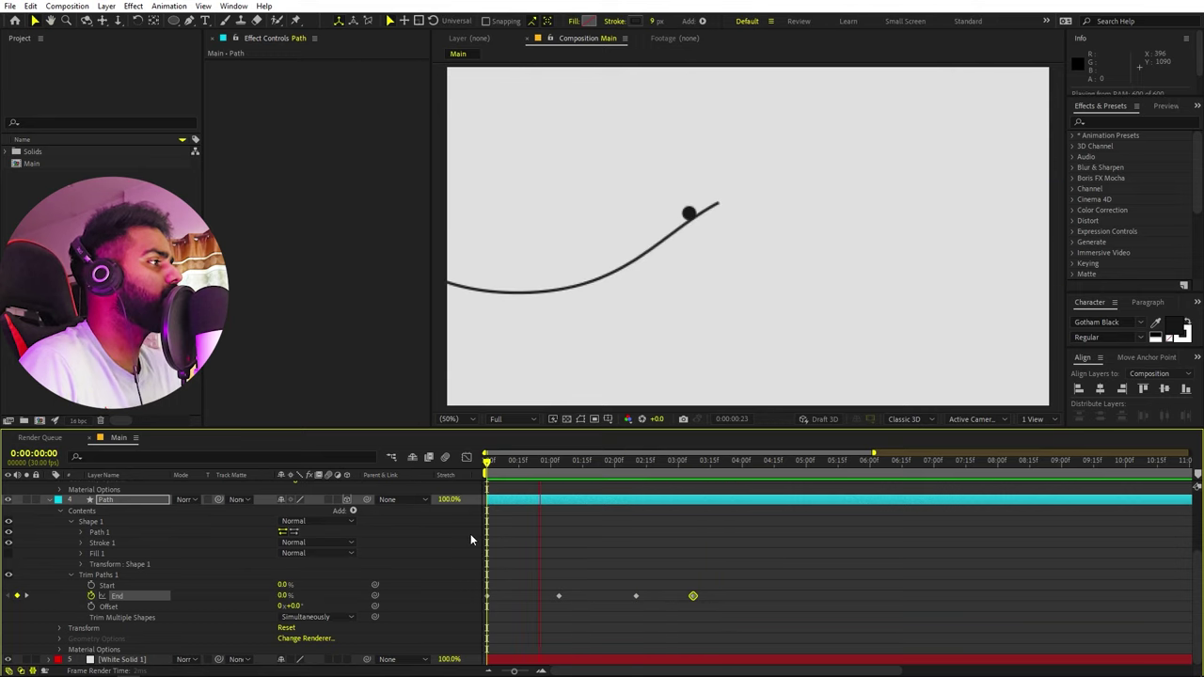
key(space)
Move the Path layer's second Trim Paths End keyframe slightly earlier, to about 0:00:01:02, and preview the result.
drag(529, 466, 530, 496)
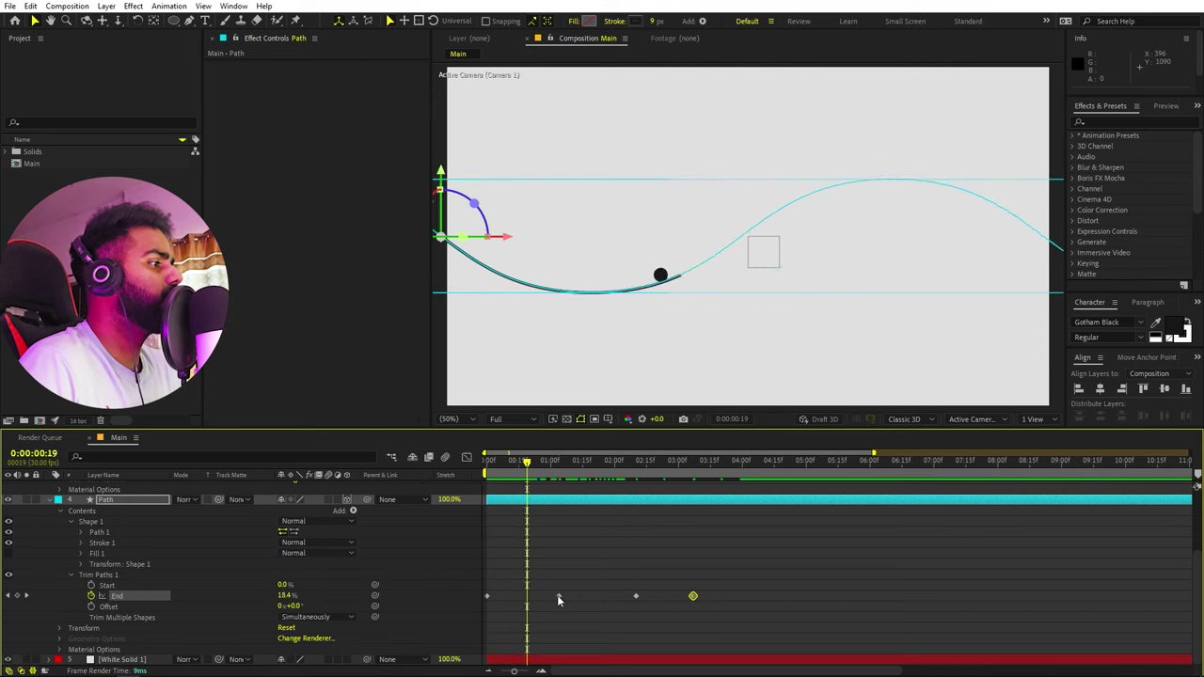
drag(558, 596, 553, 596)
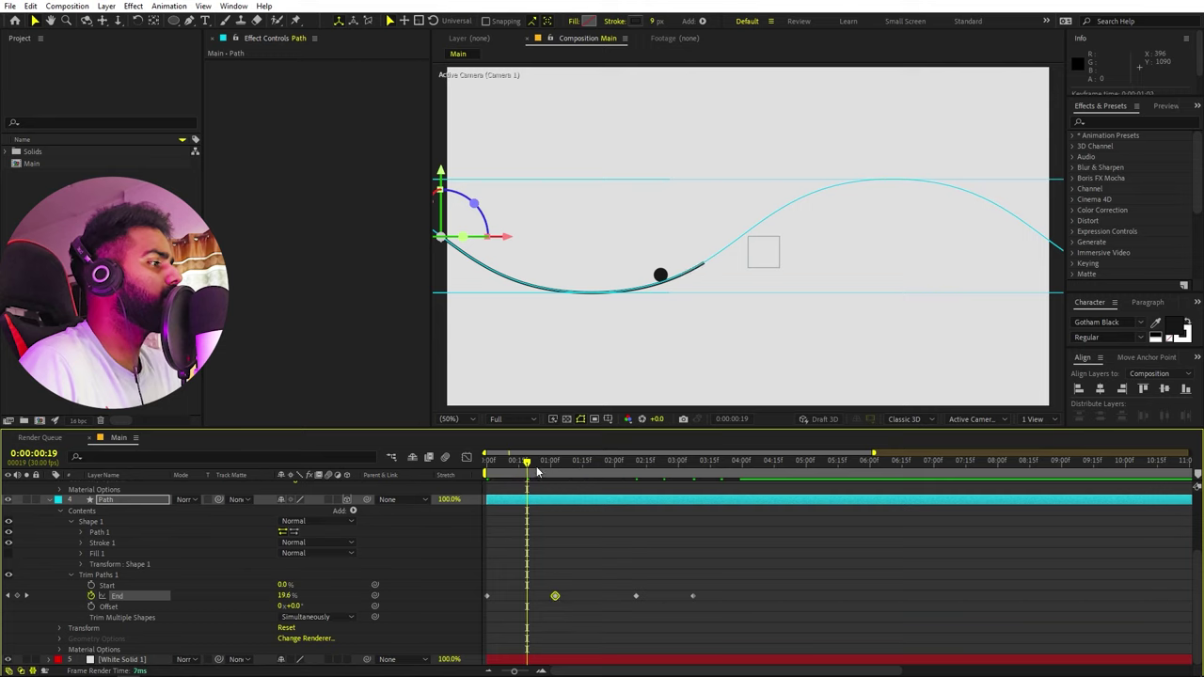
key(space)
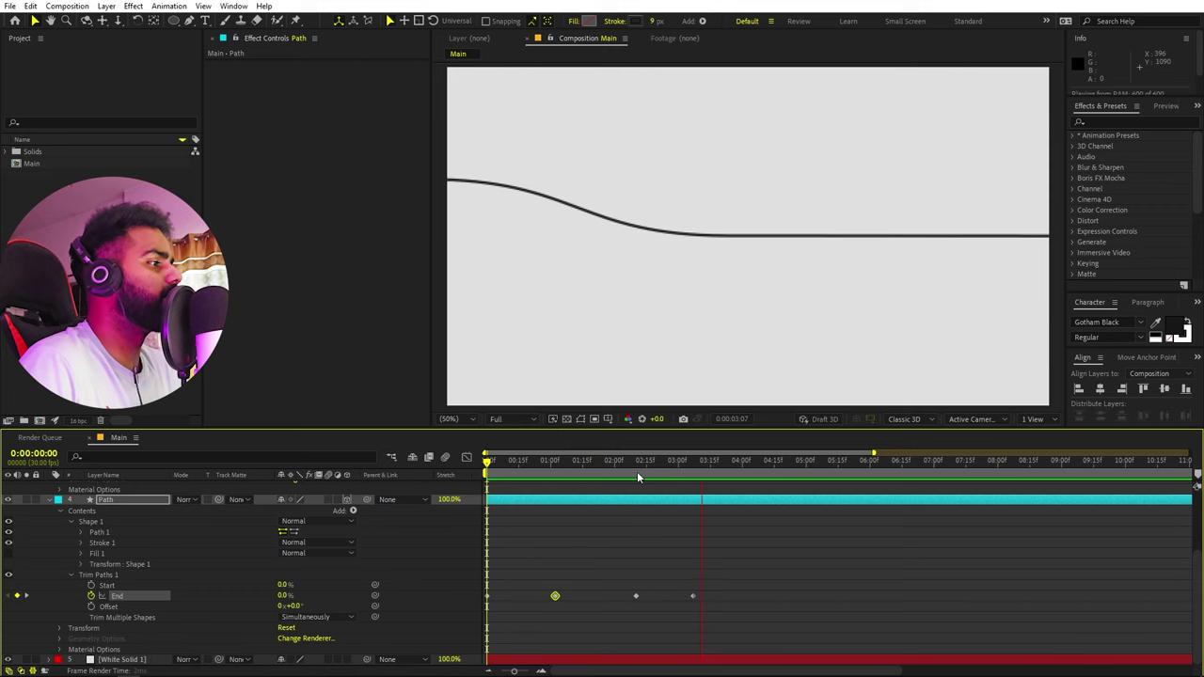
key(space)
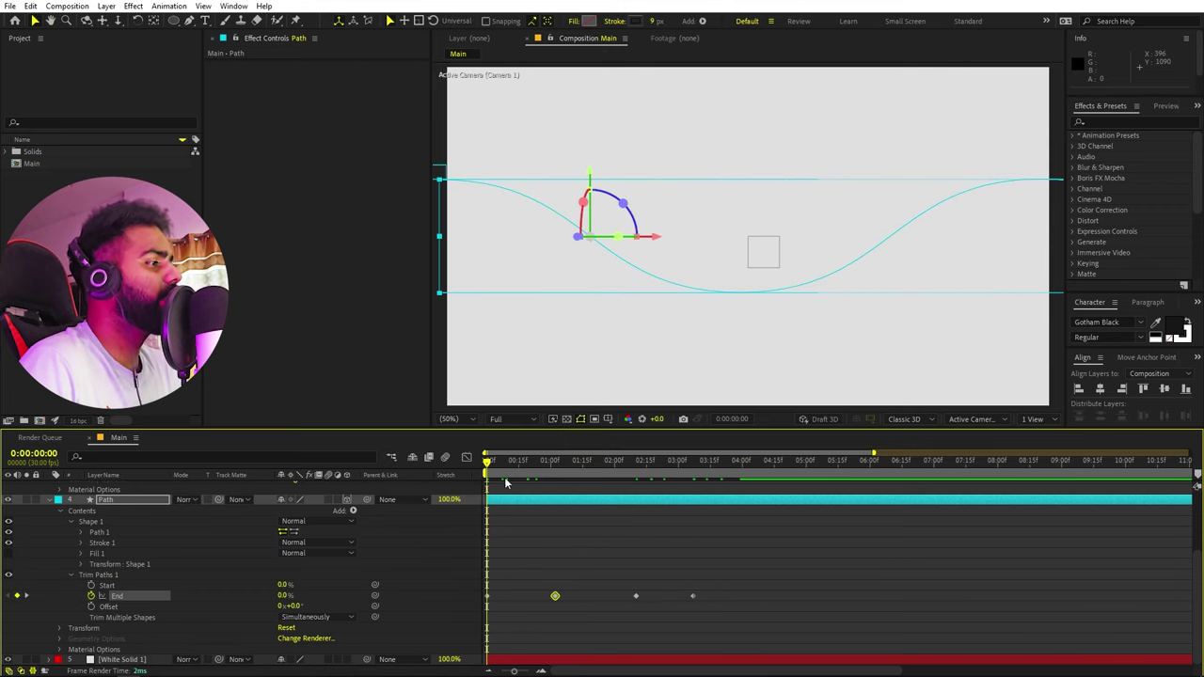
Review the line's timing against the ball around 0:00:00:24 and in a preview from the start.
drag(493, 468, 539, 477)
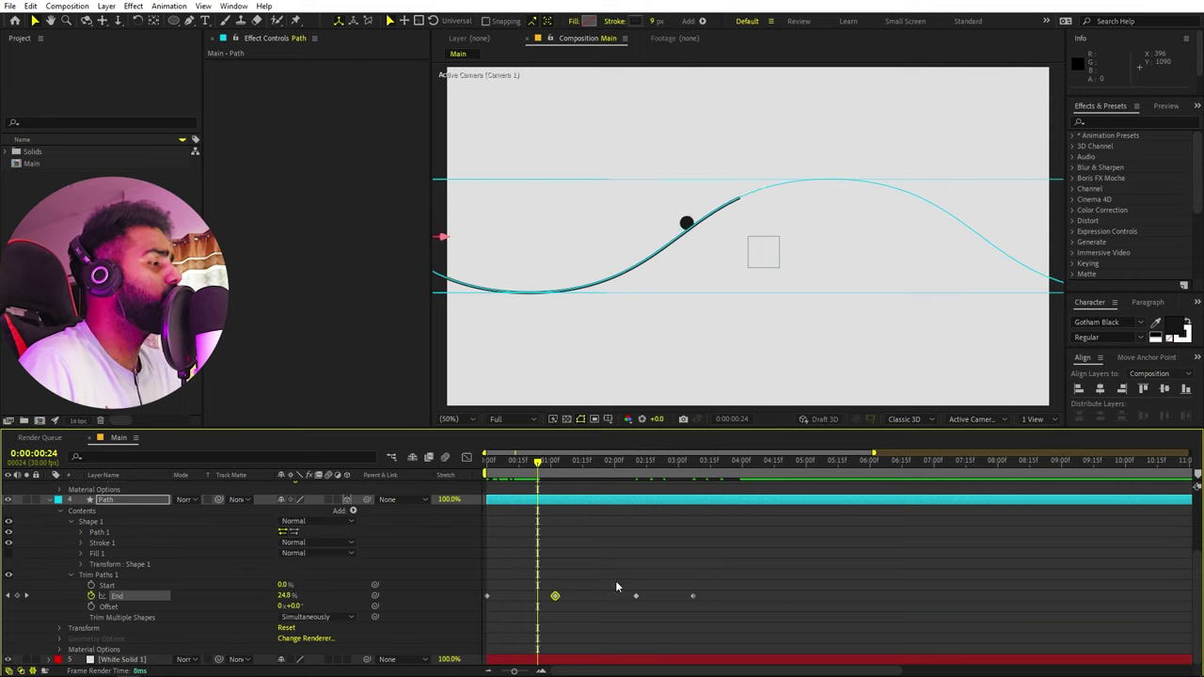
drag(653, 589, 528, 635)
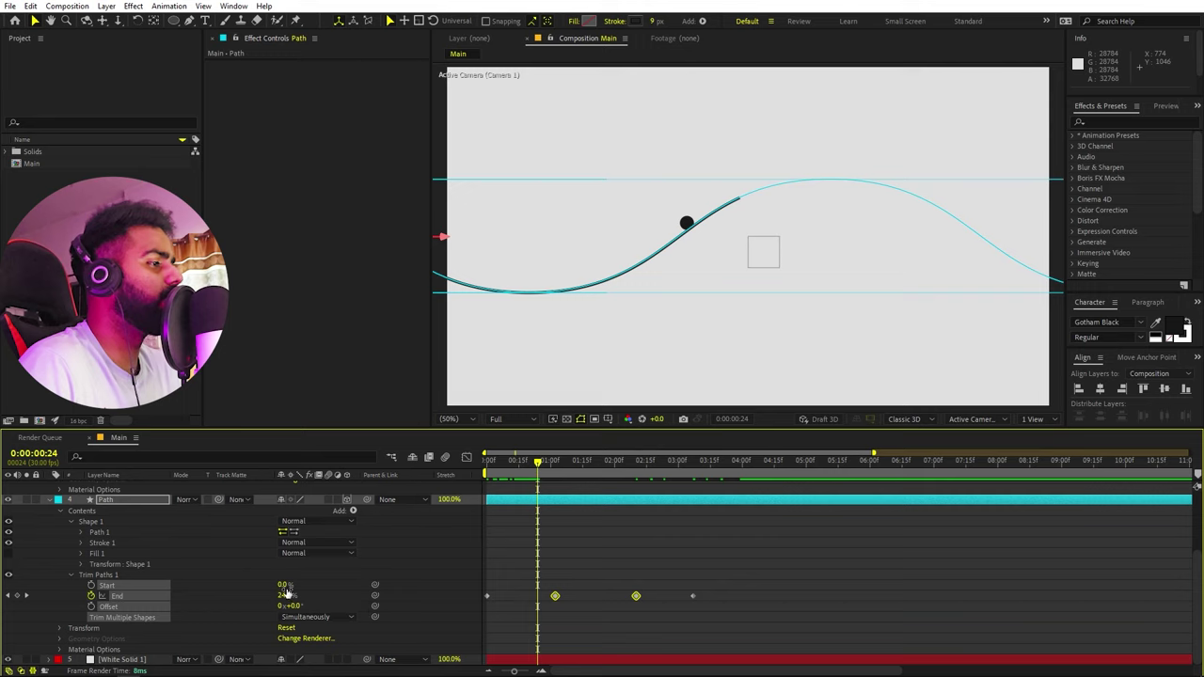
key(Home)
click(630, 545)
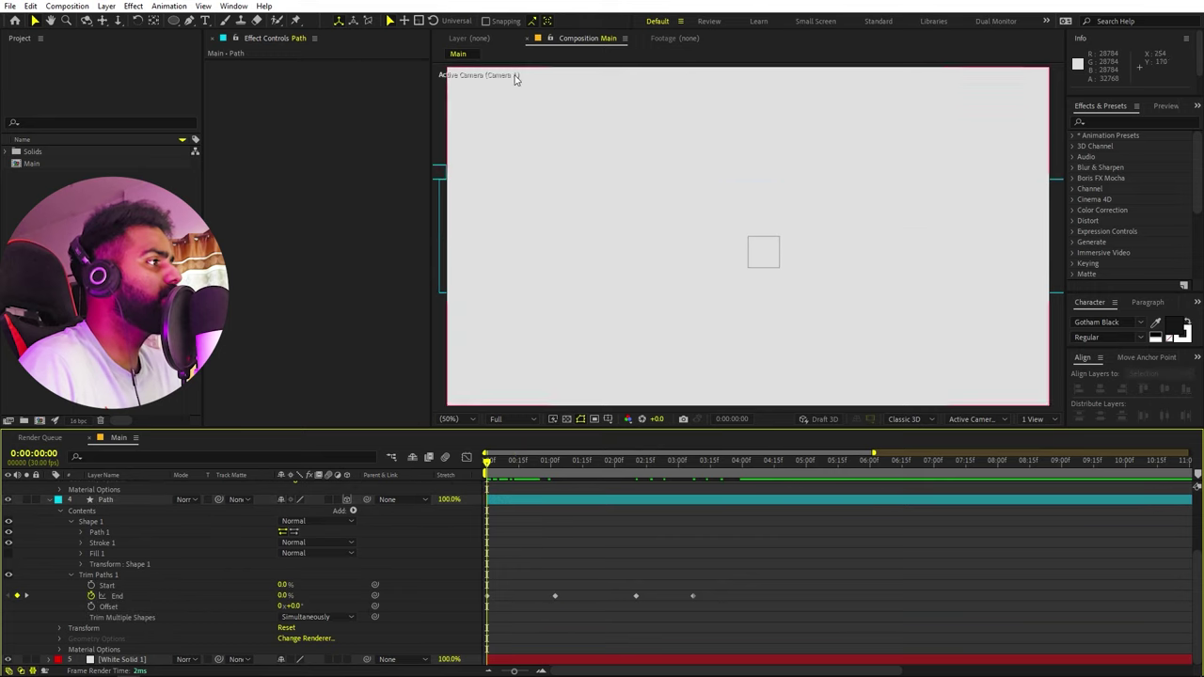
key(space)
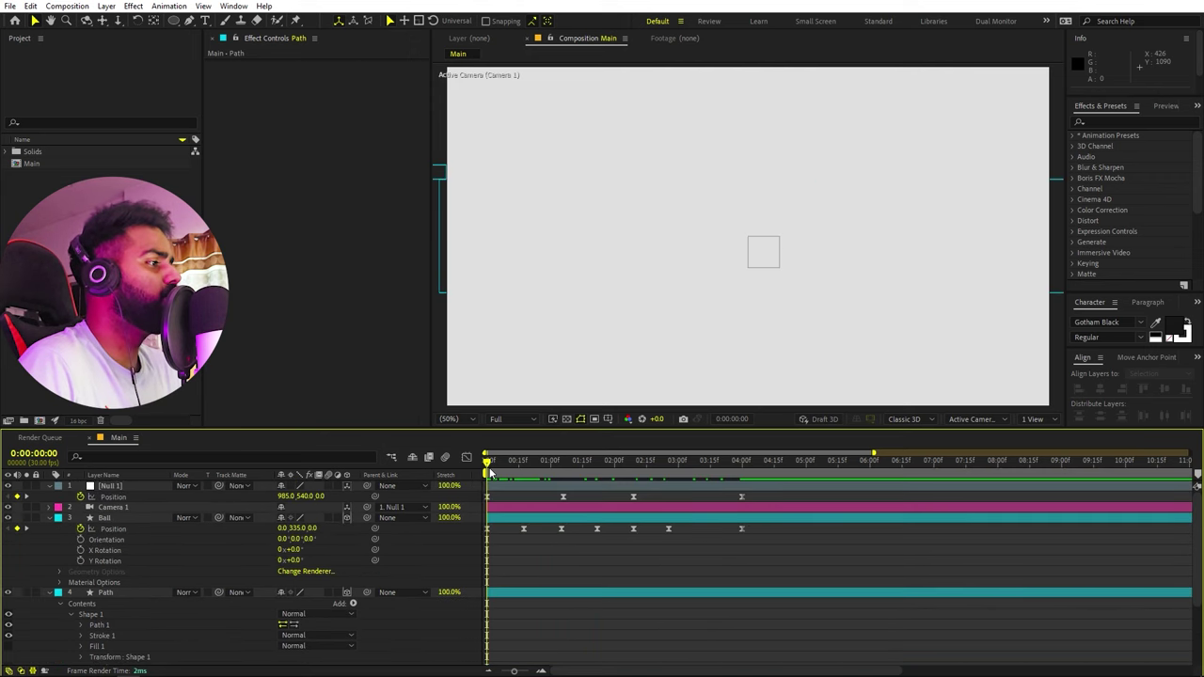
key(space)
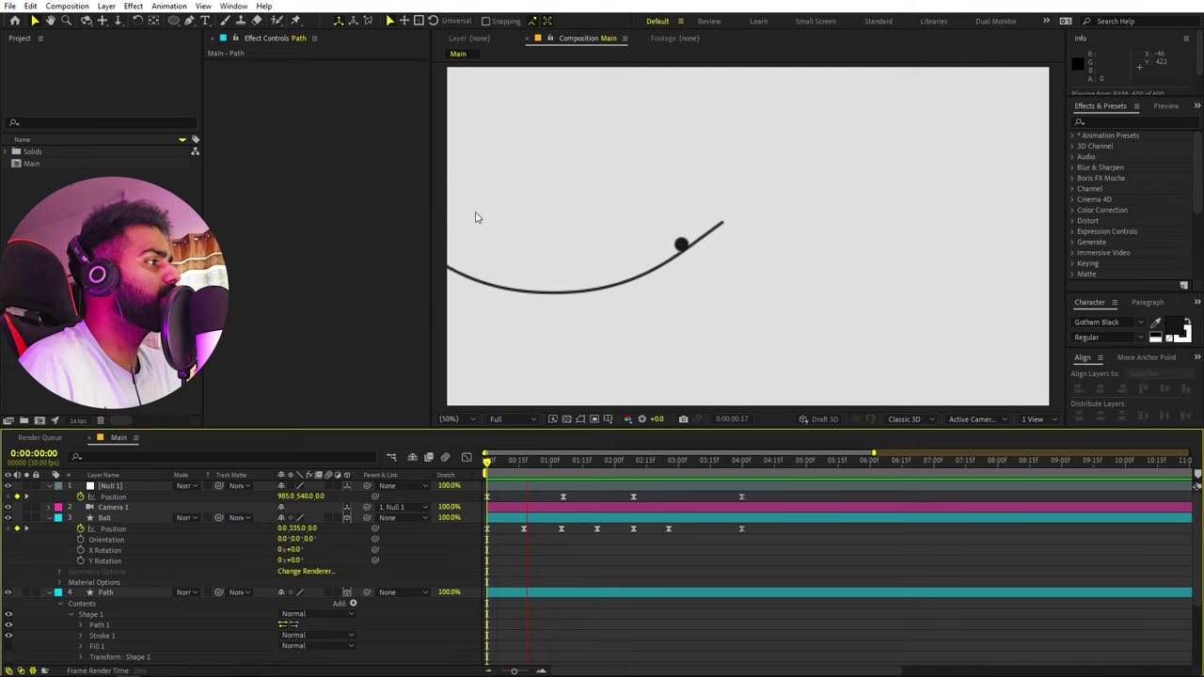
key(space)
Show the speed graph for all of the Ball's Position keyframes, enlarged in time around the first four seconds.
drag(595, 461, 523, 479)
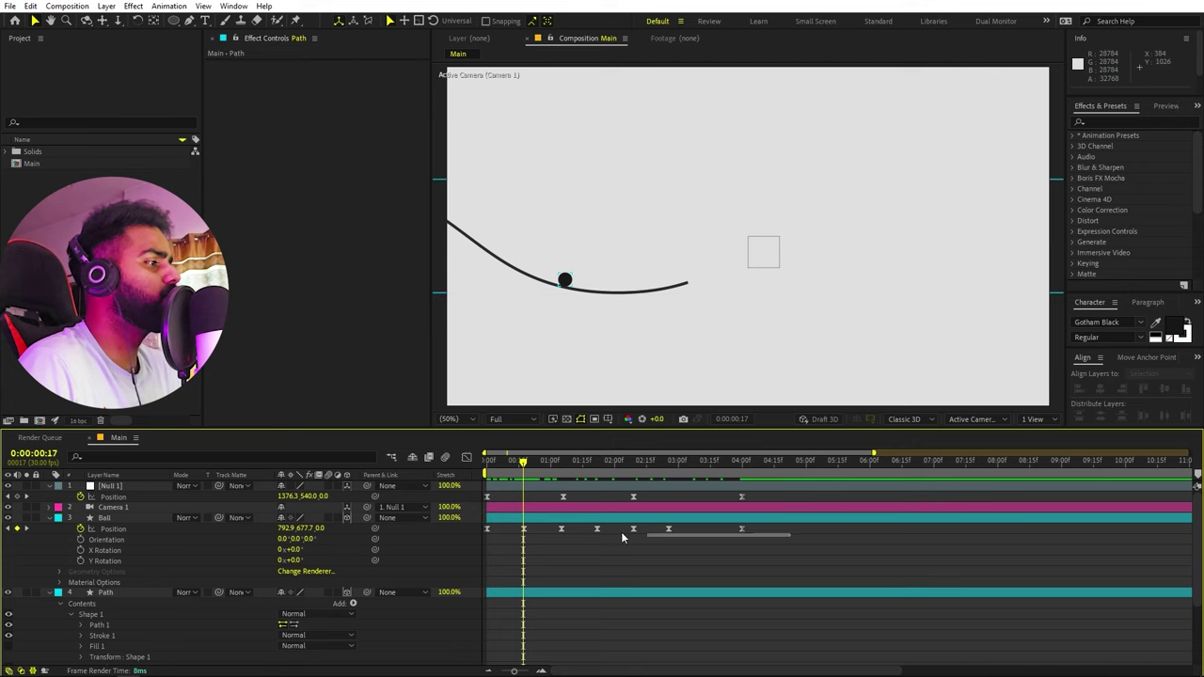
drag(621, 531, 475, 510)
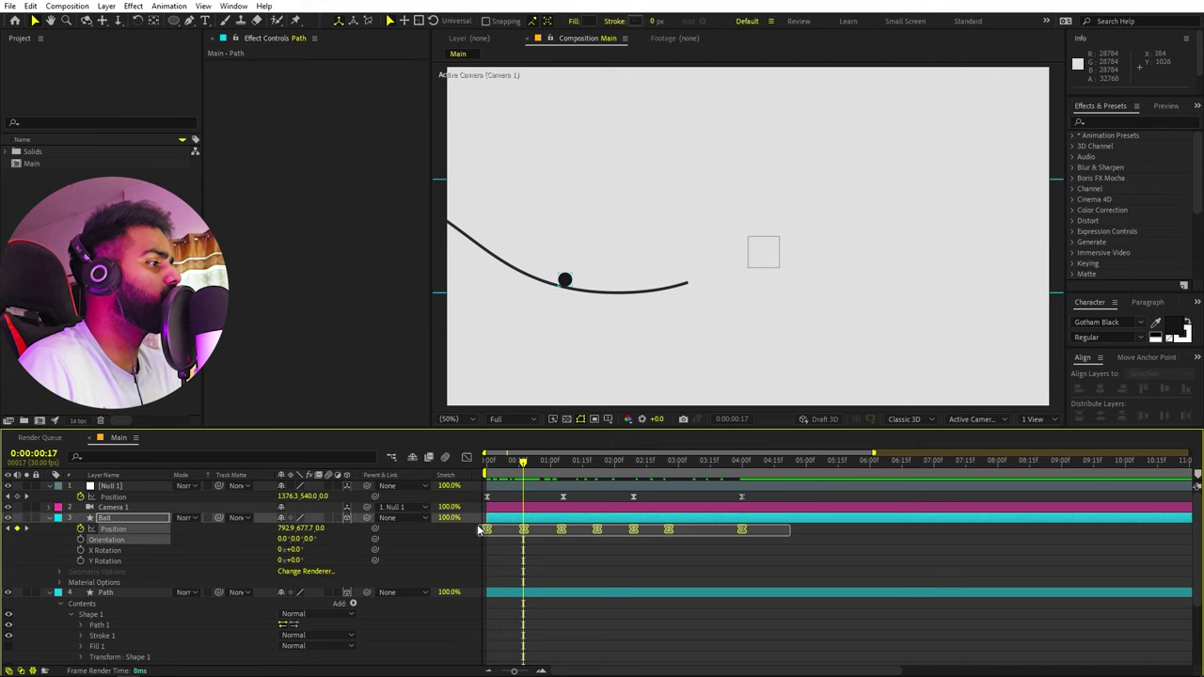
click(466, 458)
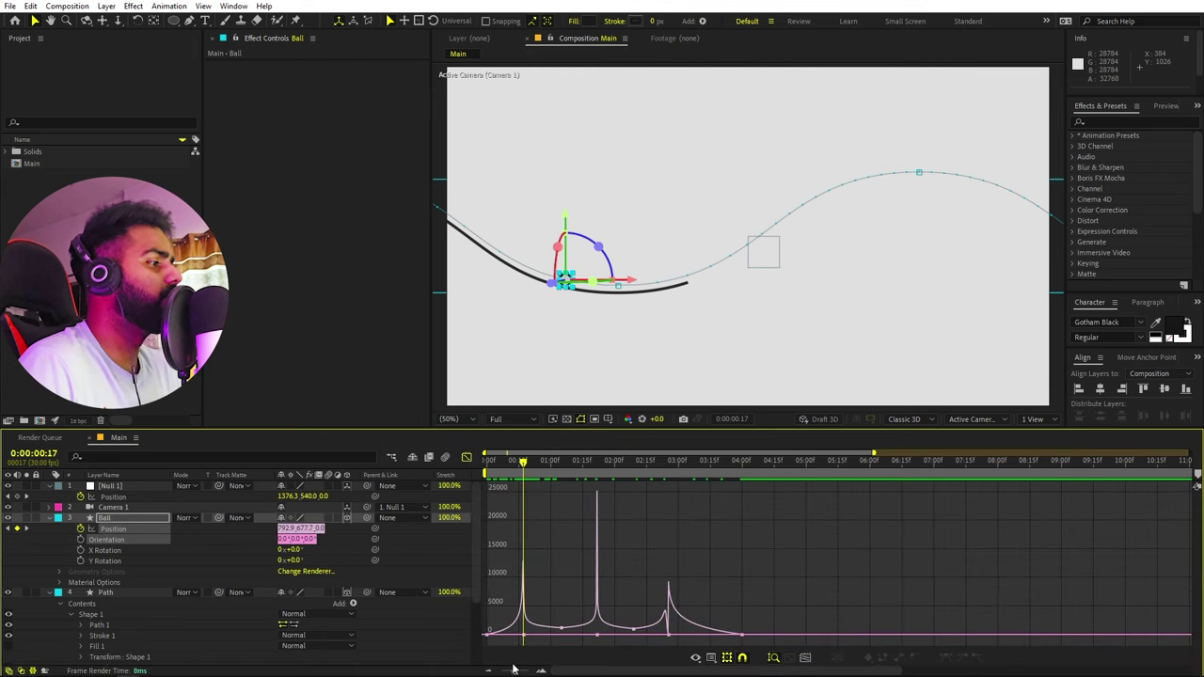
drag(513, 669, 570, 648)
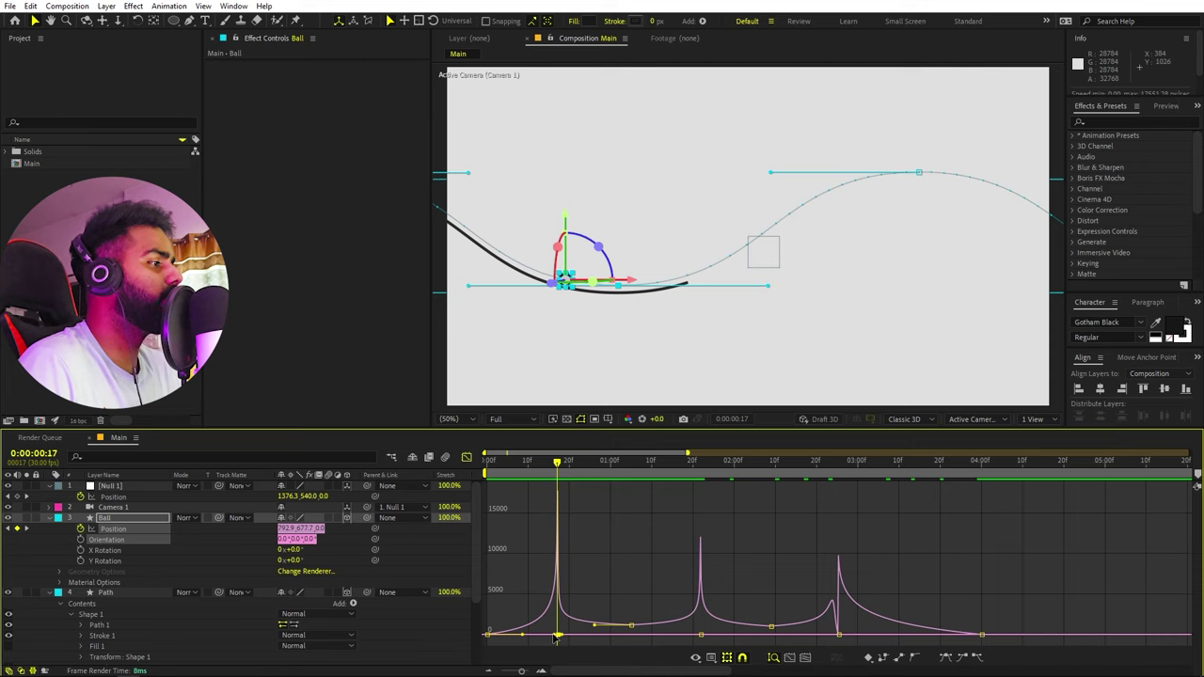
Widen both speed handles of the Ball's Position keyframe at 0:00:00:17 to soften its spikes, and preview the motion.
drag(554, 636, 555, 636)
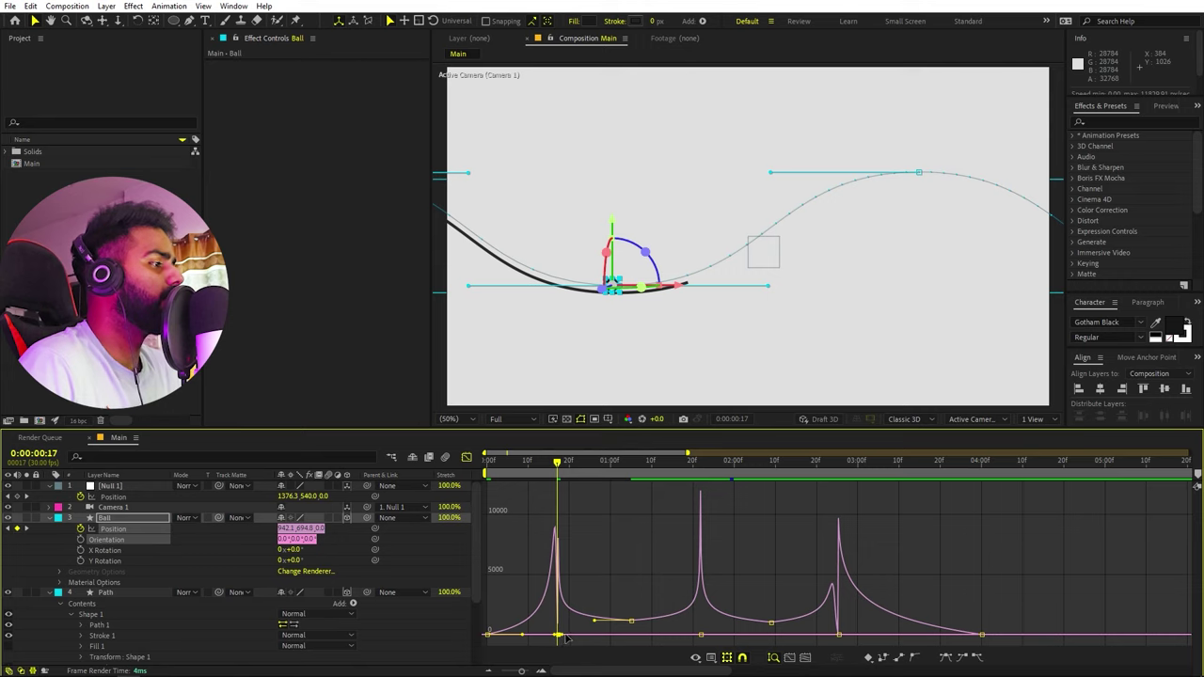
drag(566, 637, 631, 621)
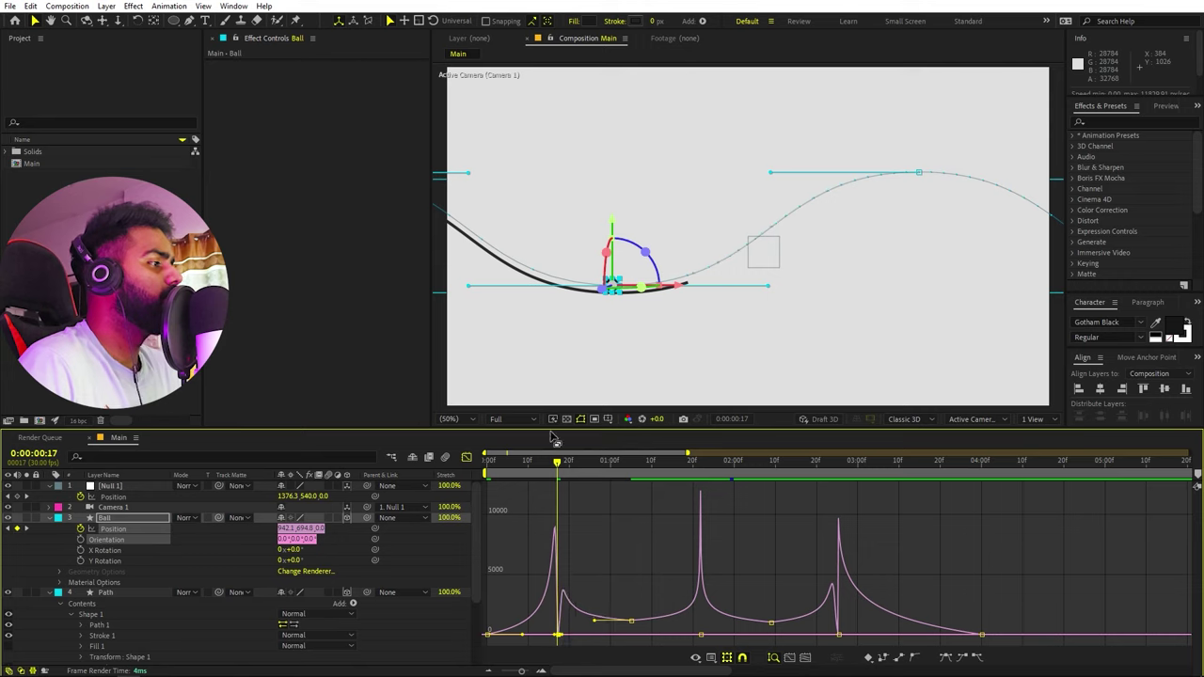
key(space)
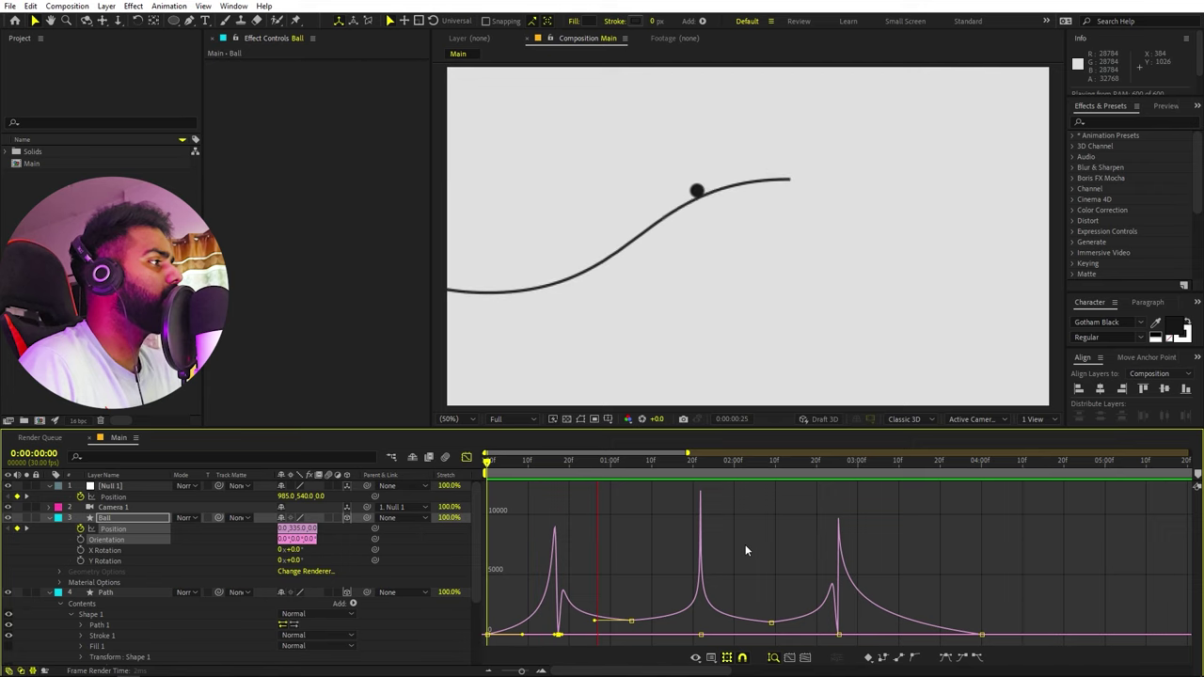
key(space)
key(space)
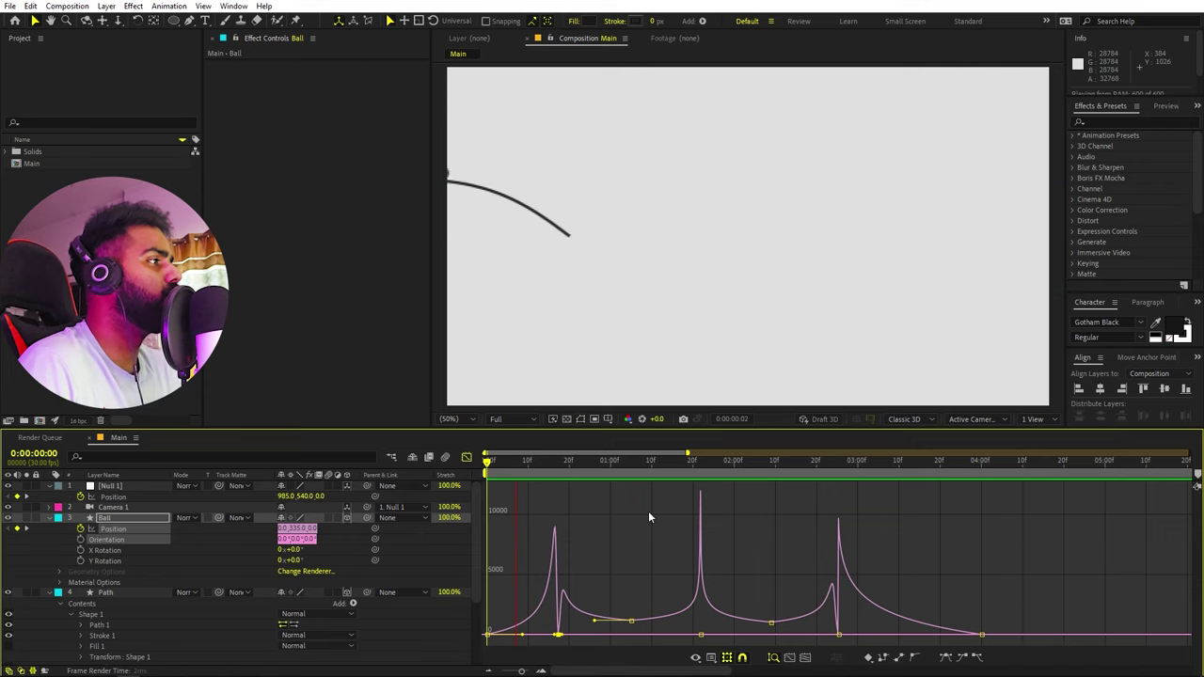
key(space)
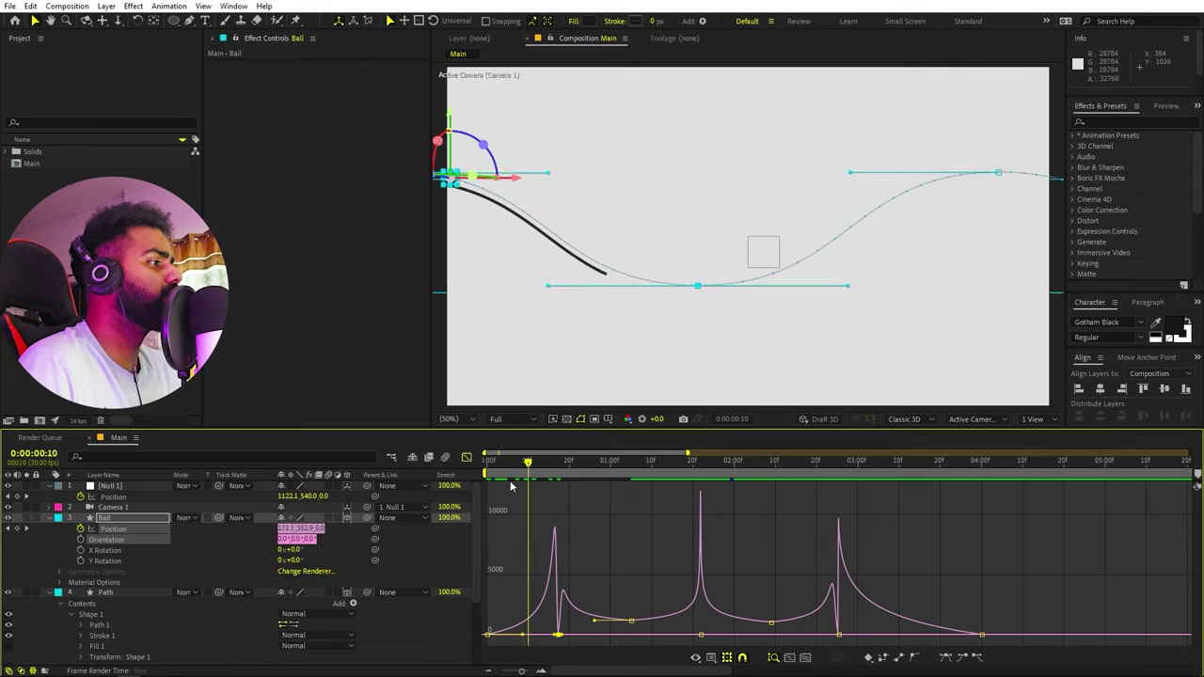
key(space)
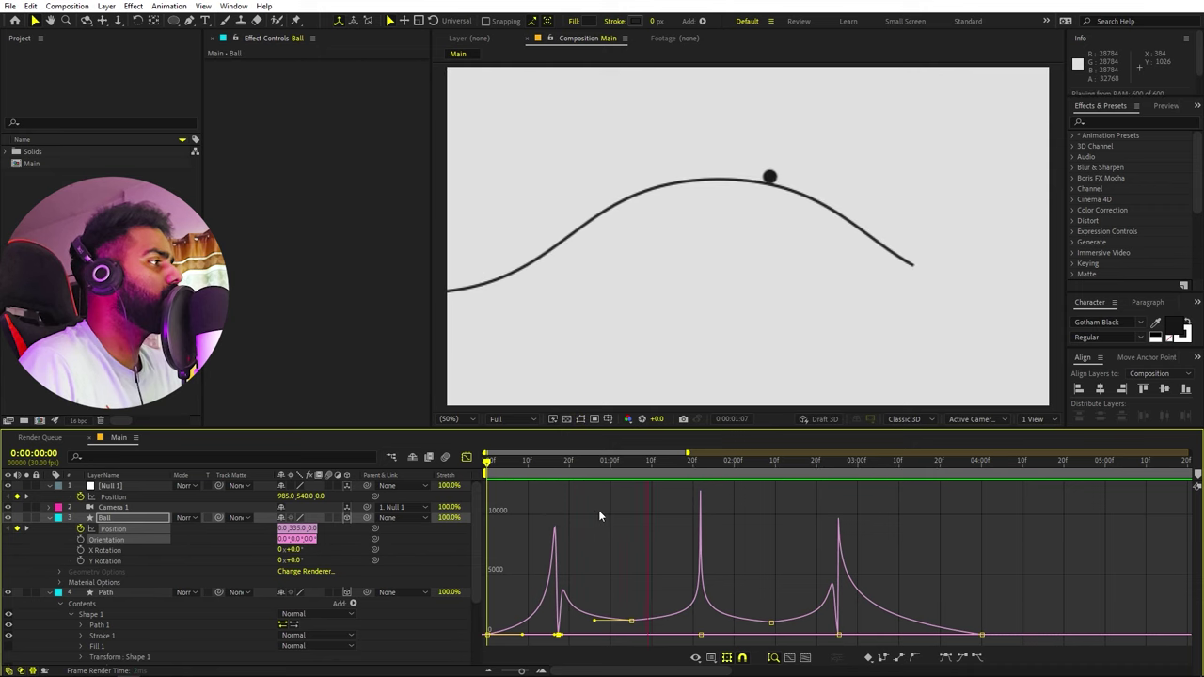
Widen both speed handles of the Ball's Position keyframe at 0:00:01:22 to lower its speed spike, and preview the motion.
drag(663, 465, 700, 475)
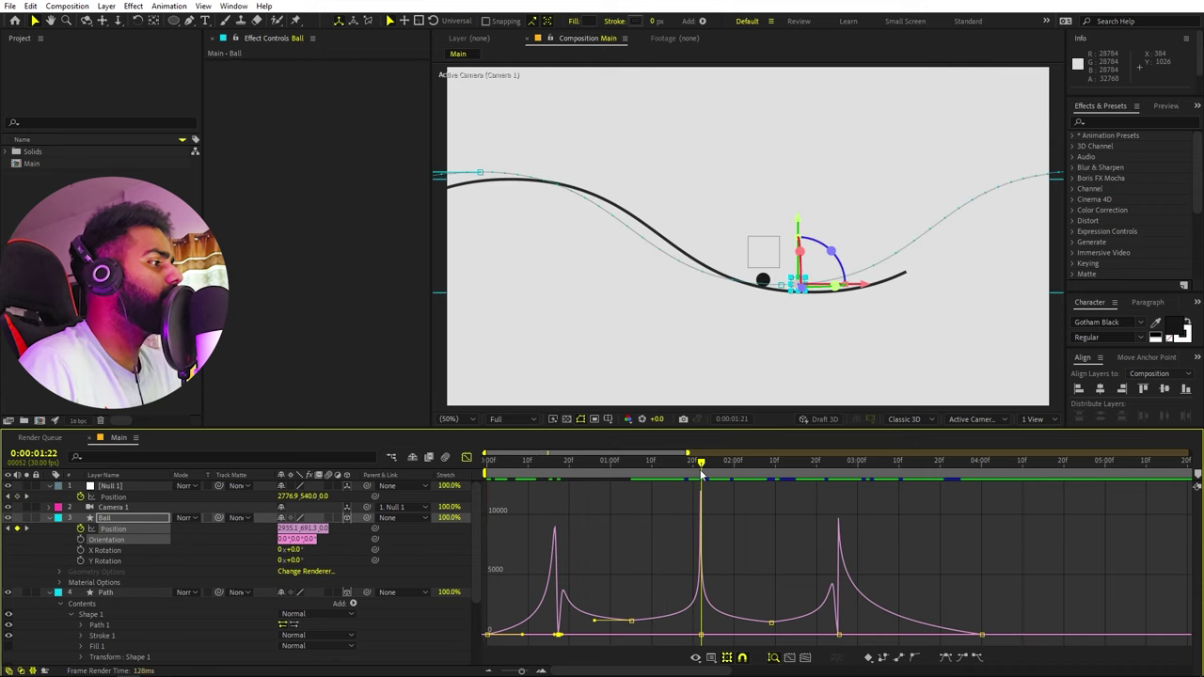
click(701, 635)
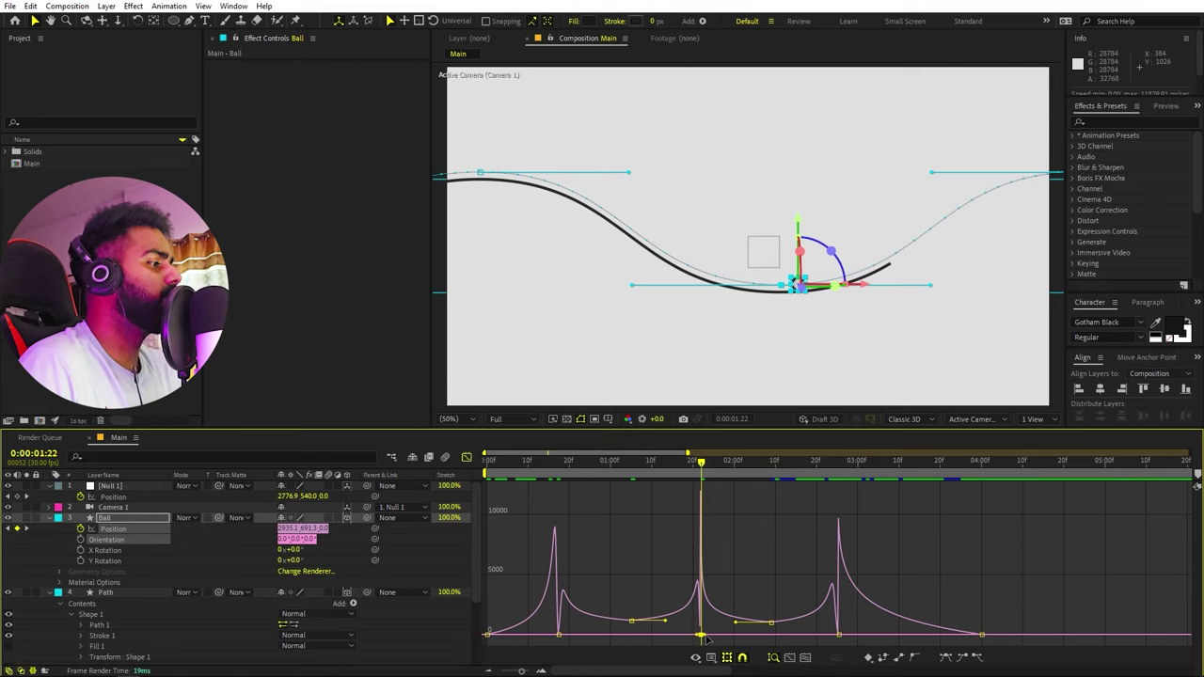
drag(707, 640, 771, 619)
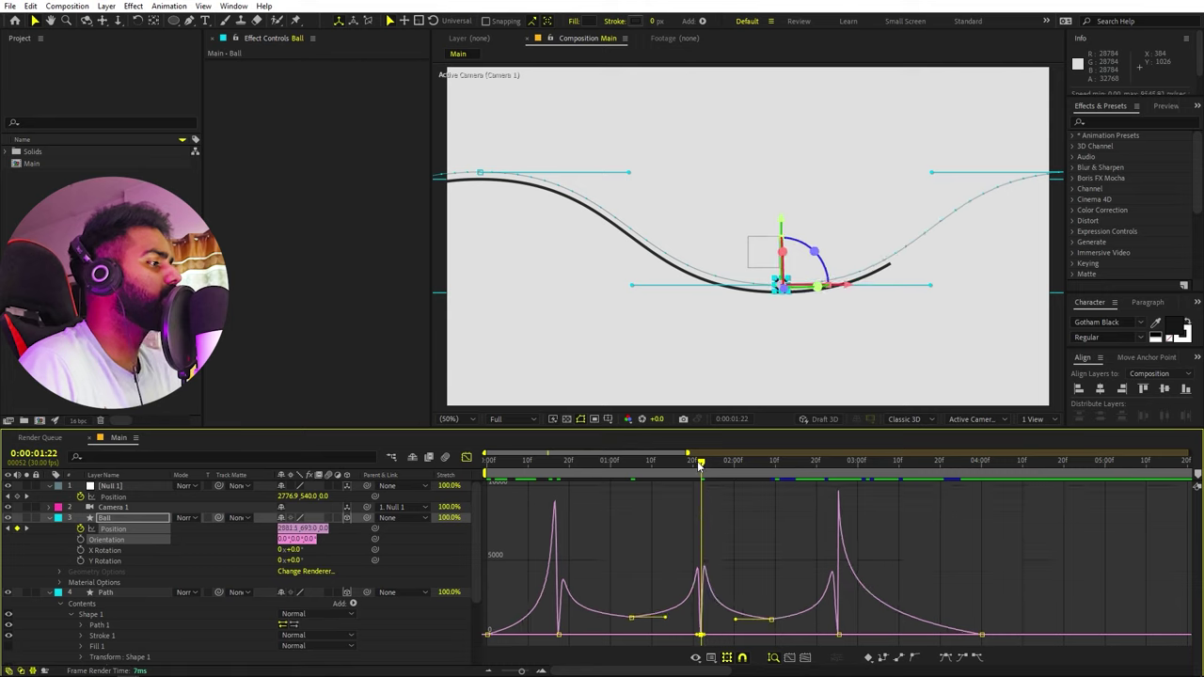
key(space)
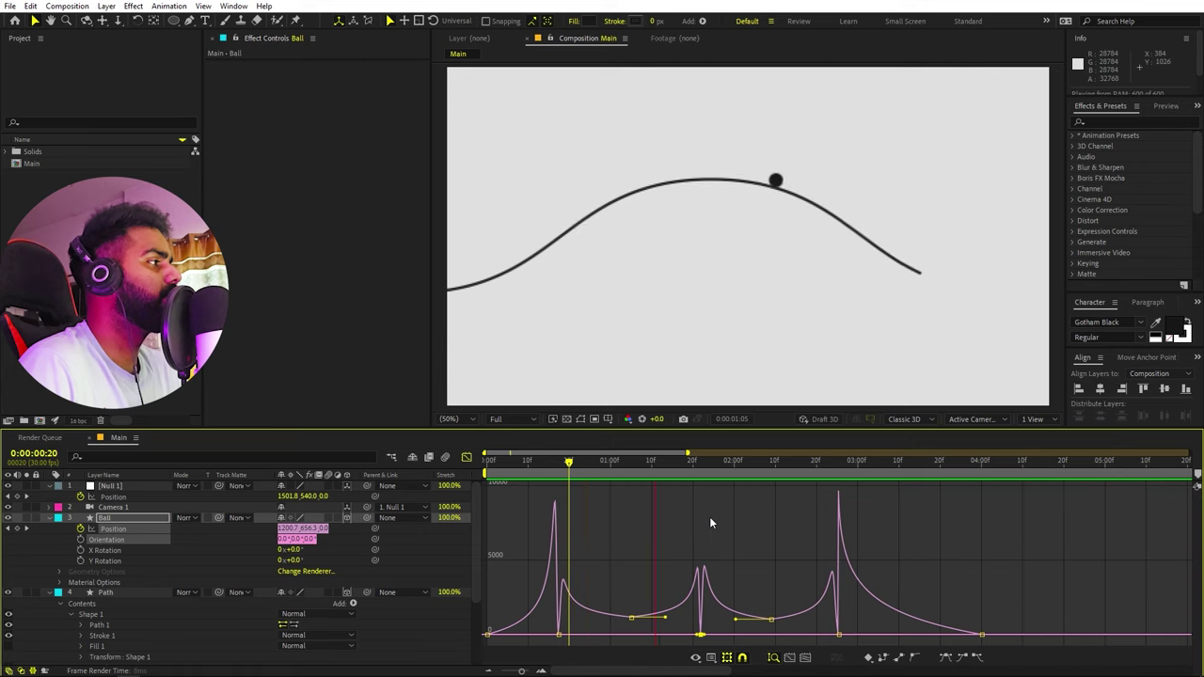
key(space)
Widen the outgoing speed handle of the Ball's second-to-last Position keyframe and preview the animation from the start.
drag(750, 464, 703, 499)
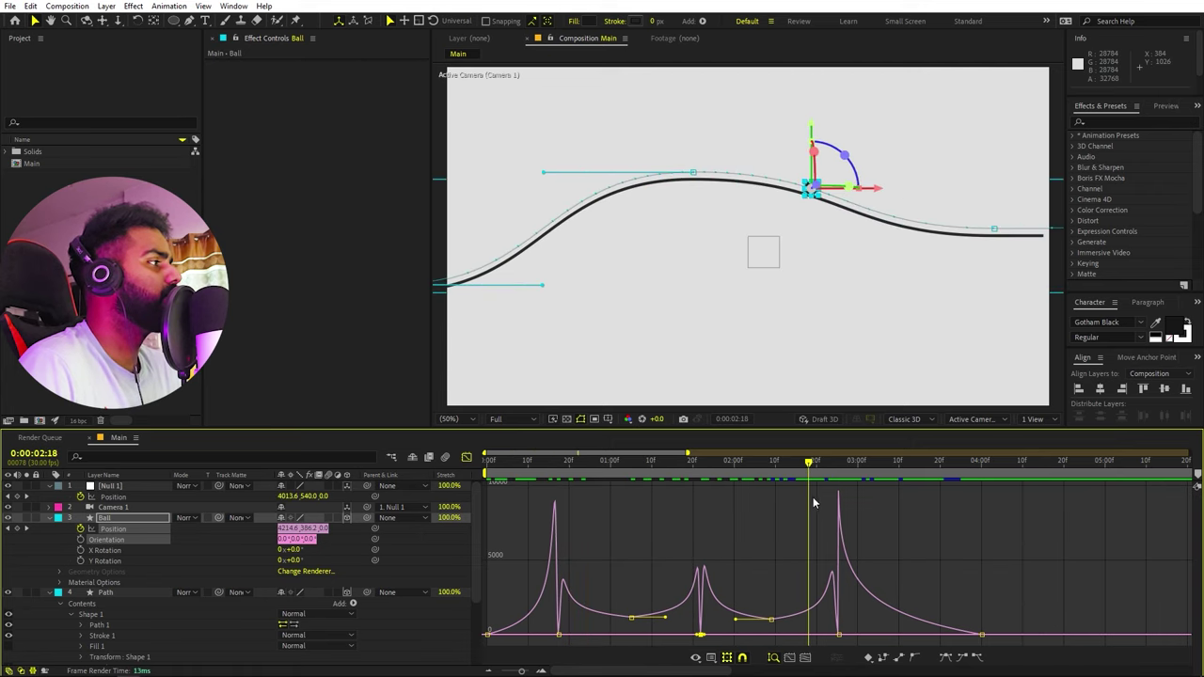
mouse_move(834, 501)
mouse_down()
mouse_move(870, 493)
mouse_move(838, 497)
mouse_up()
mouse_move(860, 640)
mouse_down()
mouse_move(822, 623)
mouse_move(856, 634)
mouse_up()
key(Home)
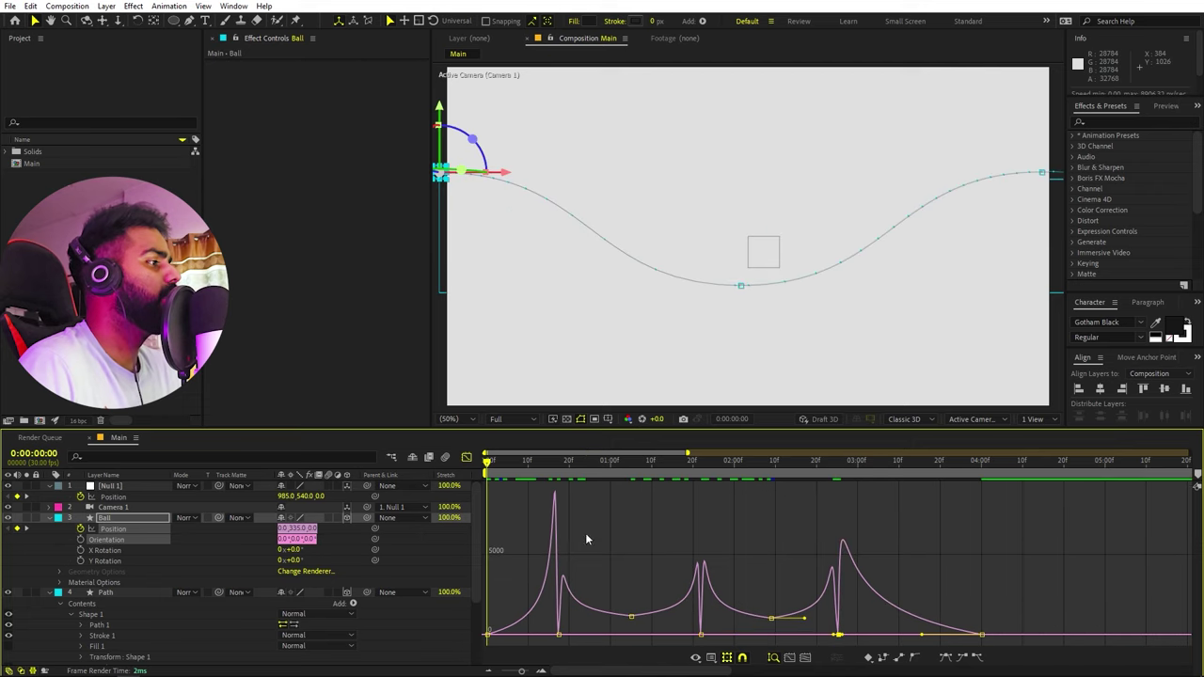
click(817, 536)
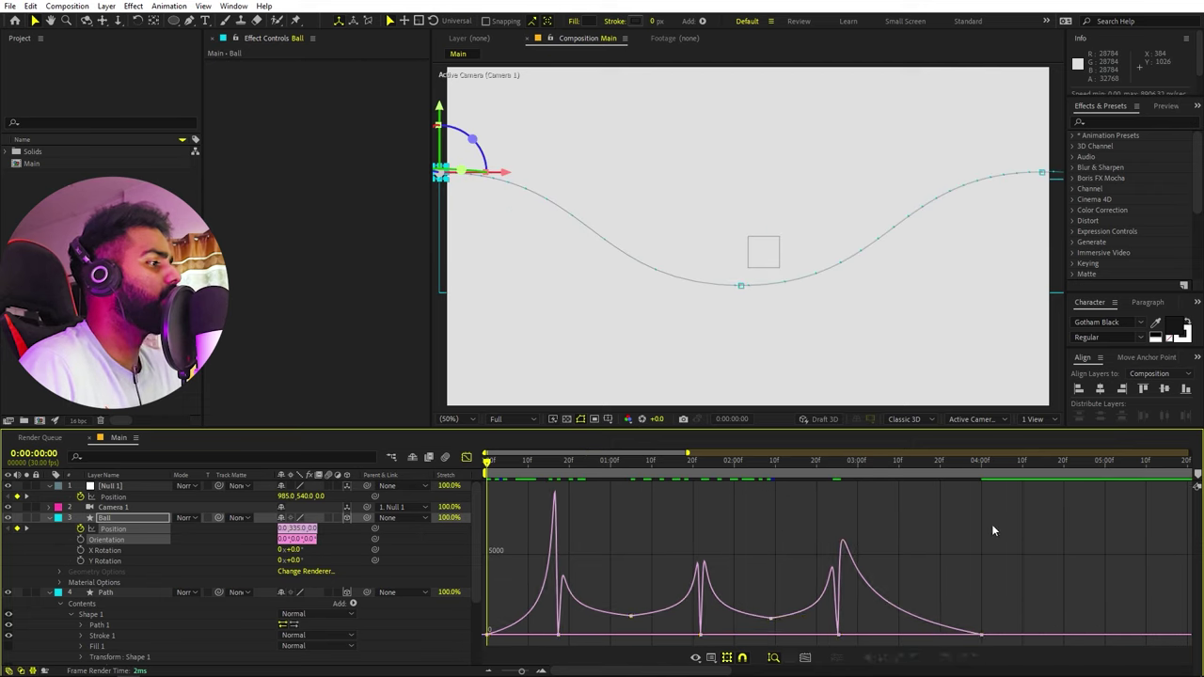
key(space)
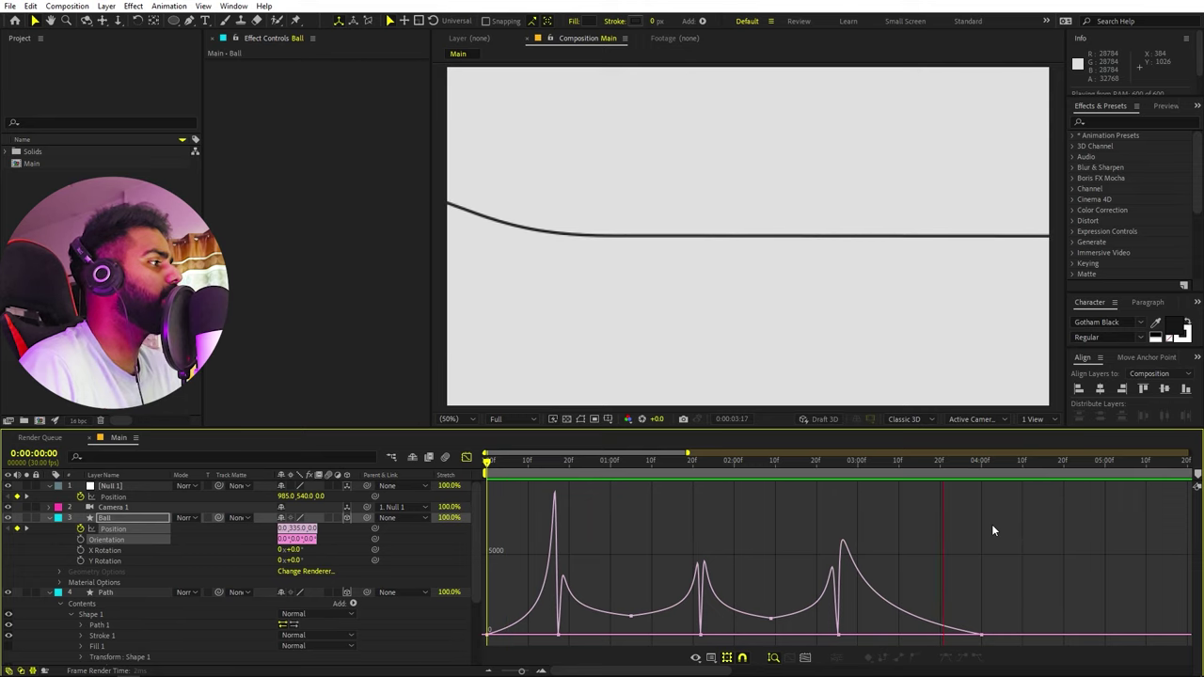
key(space)
Leave the graph view and check the line near the end of the motion, around 0:00:03:00.
drag(487, 522, 855, 519)
click(465, 459)
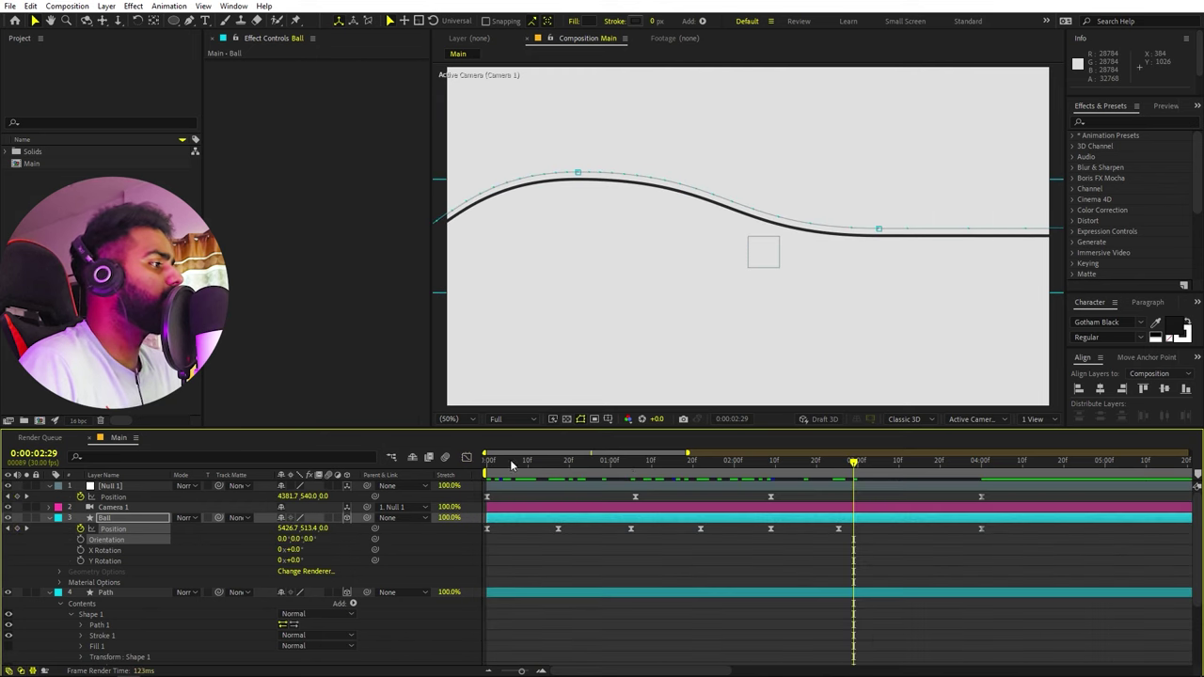
drag(781, 468, 725, 466)
key(space)
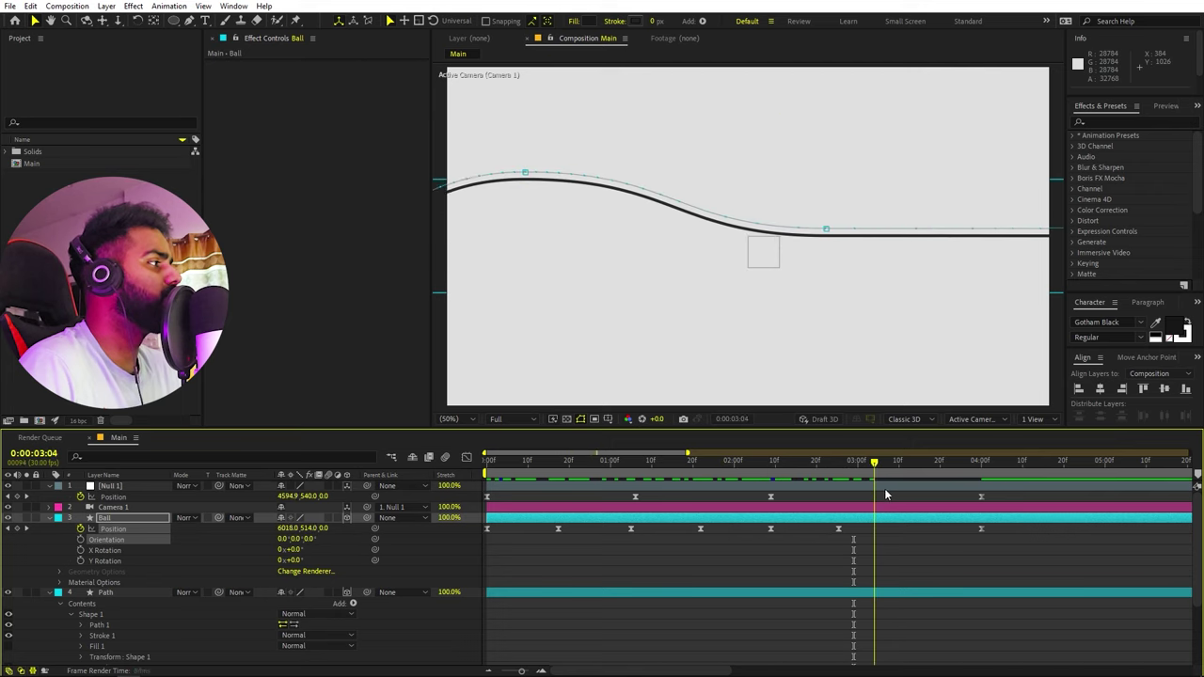
drag(867, 496, 857, 496)
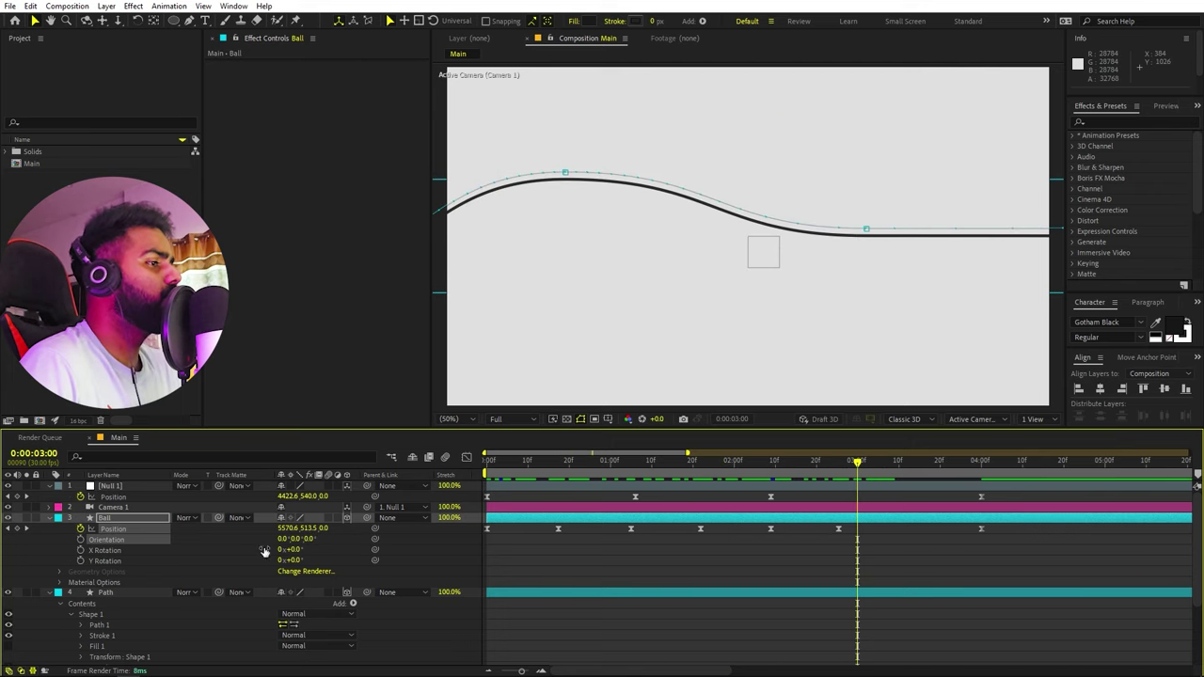
Keyframe the Path layer's Trim Paths Start at 0% at 0:00:02:10 and 100% at 0:00:03:07.
click(118, 592)
scroll(76, 642, down, 3)
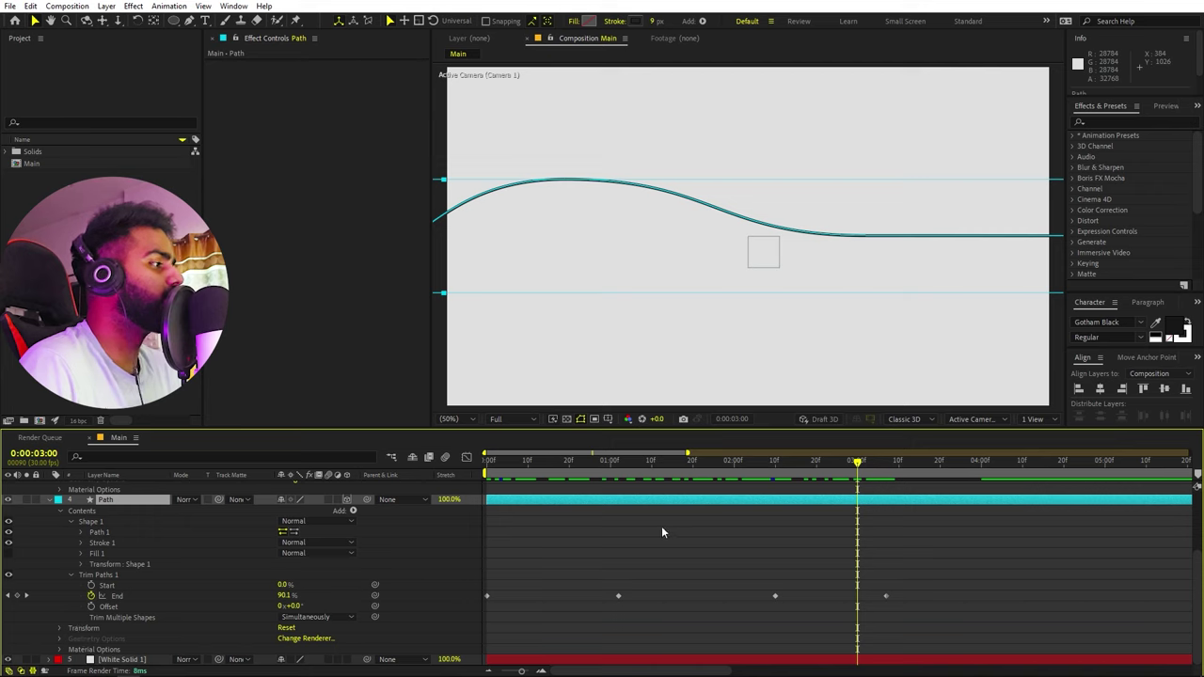
drag(807, 477, 774, 480)
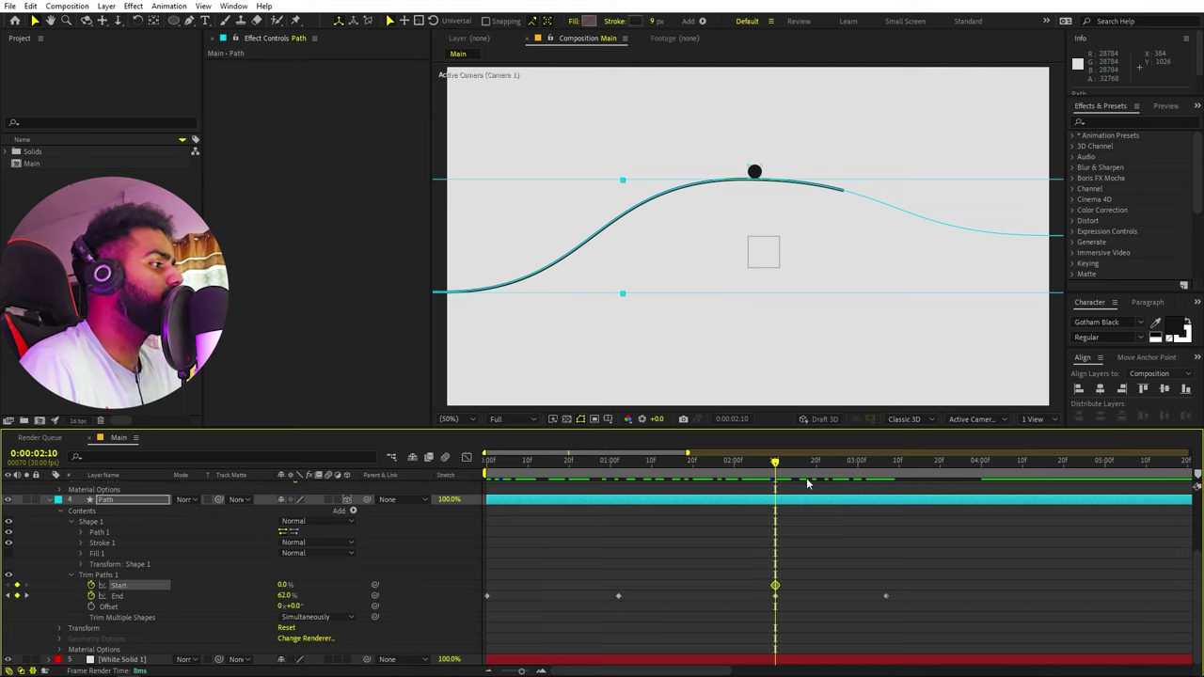
drag(826, 479, 882, 484)
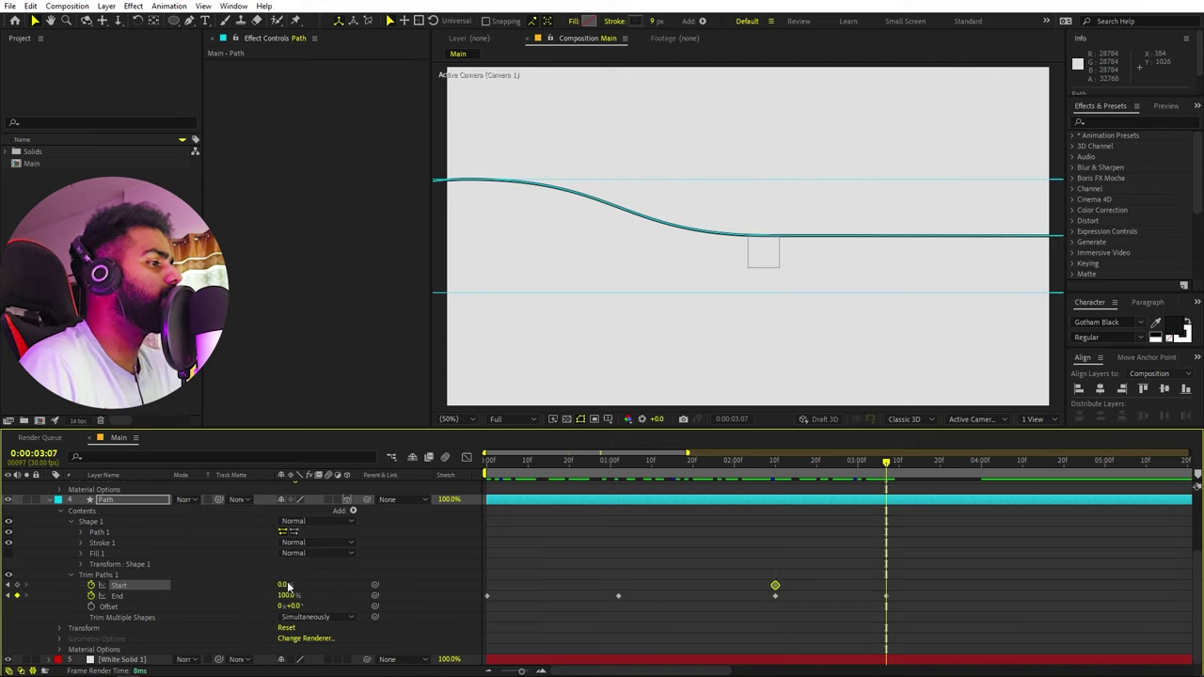
drag(303, 583, 506, 581)
Delay both Trim Paths Start keyframes to about 0:00:02:18 and 0:00:03:15, previewing how the line retracts behind the ball.
drag(618, 465, 854, 482)
drag(969, 581, 722, 586)
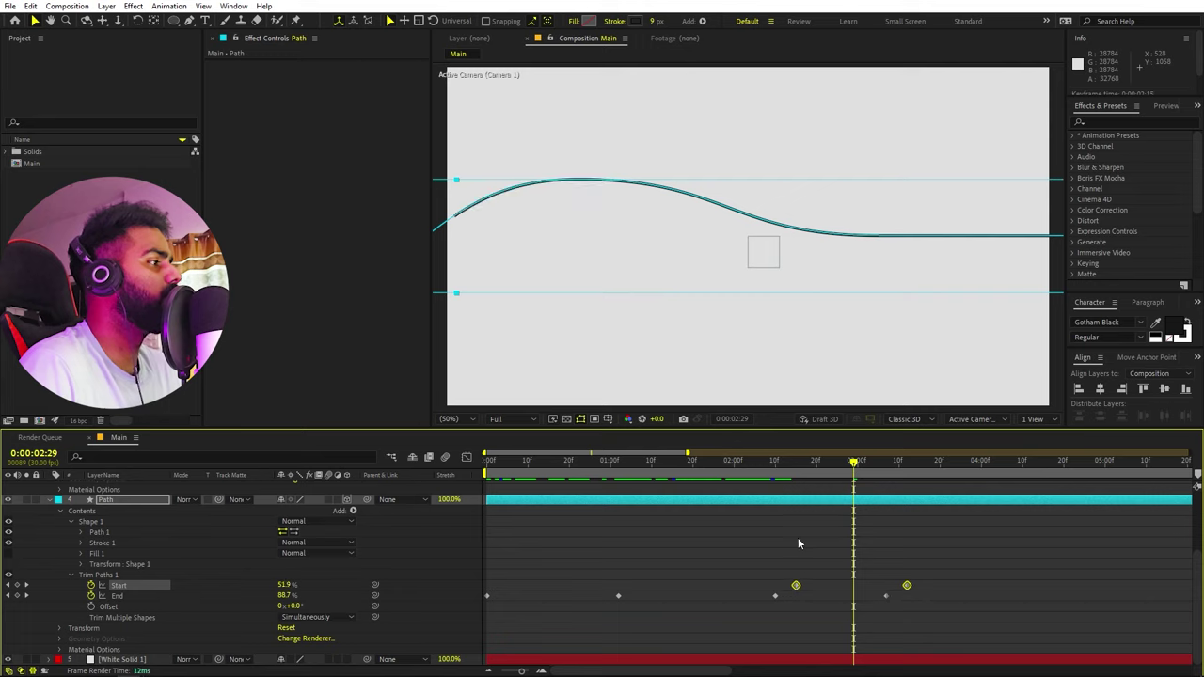
key(space)
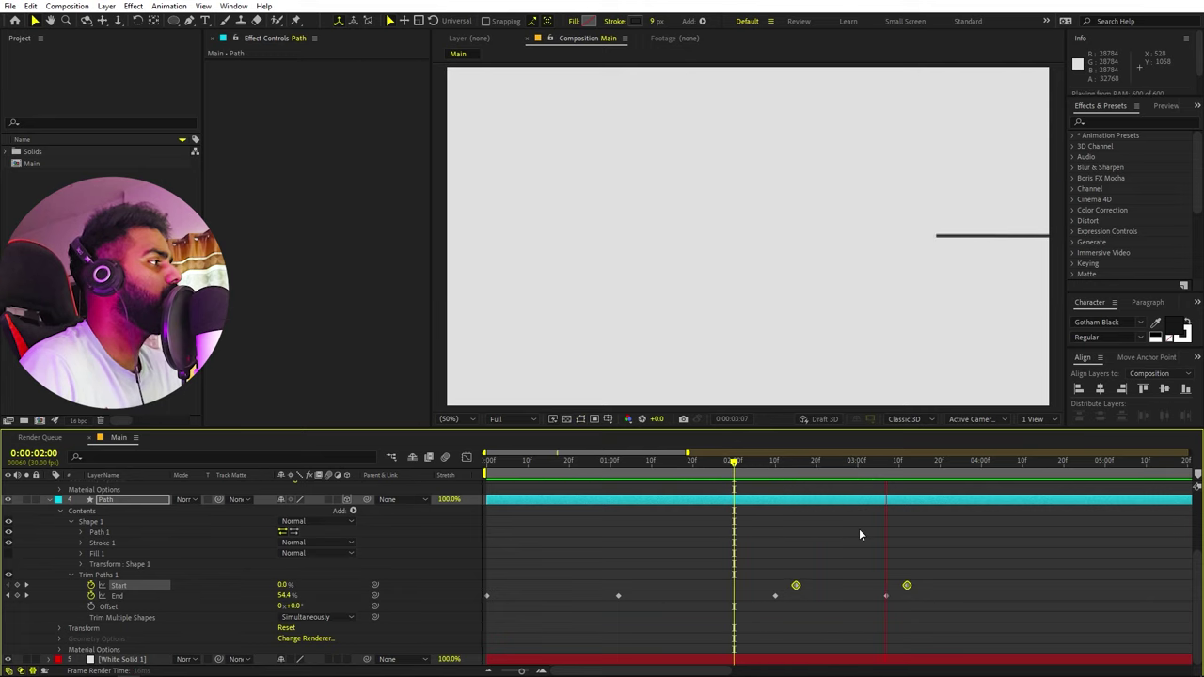
click(859, 534)
key(space)
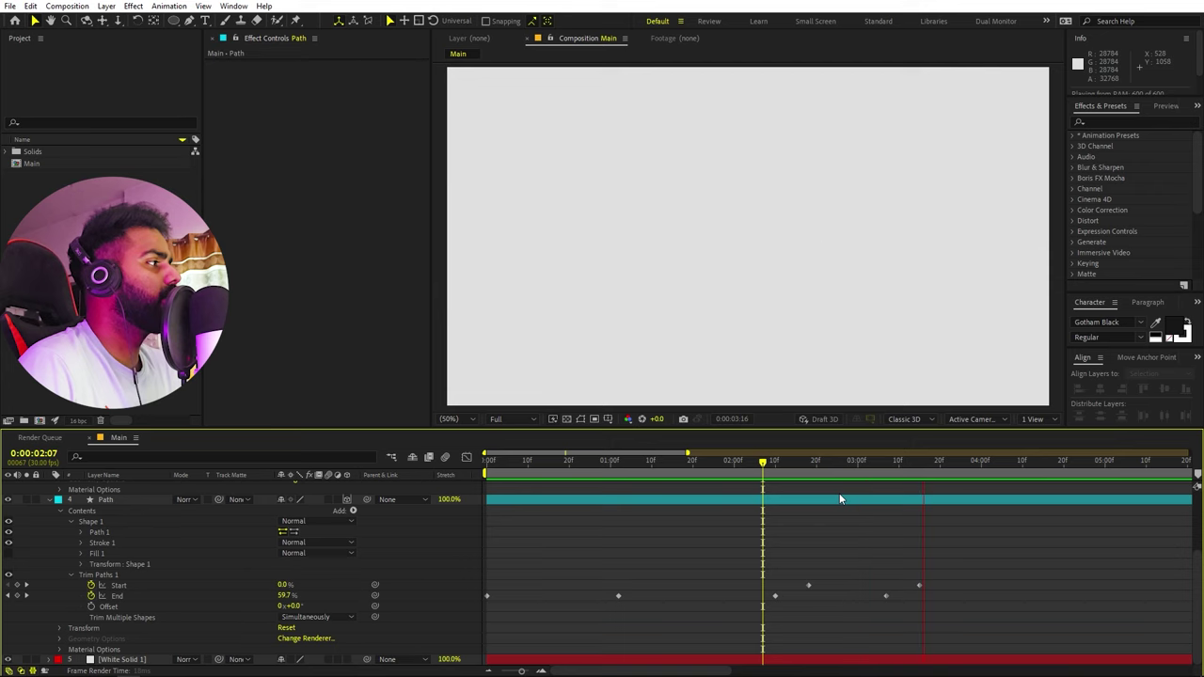
key(space)
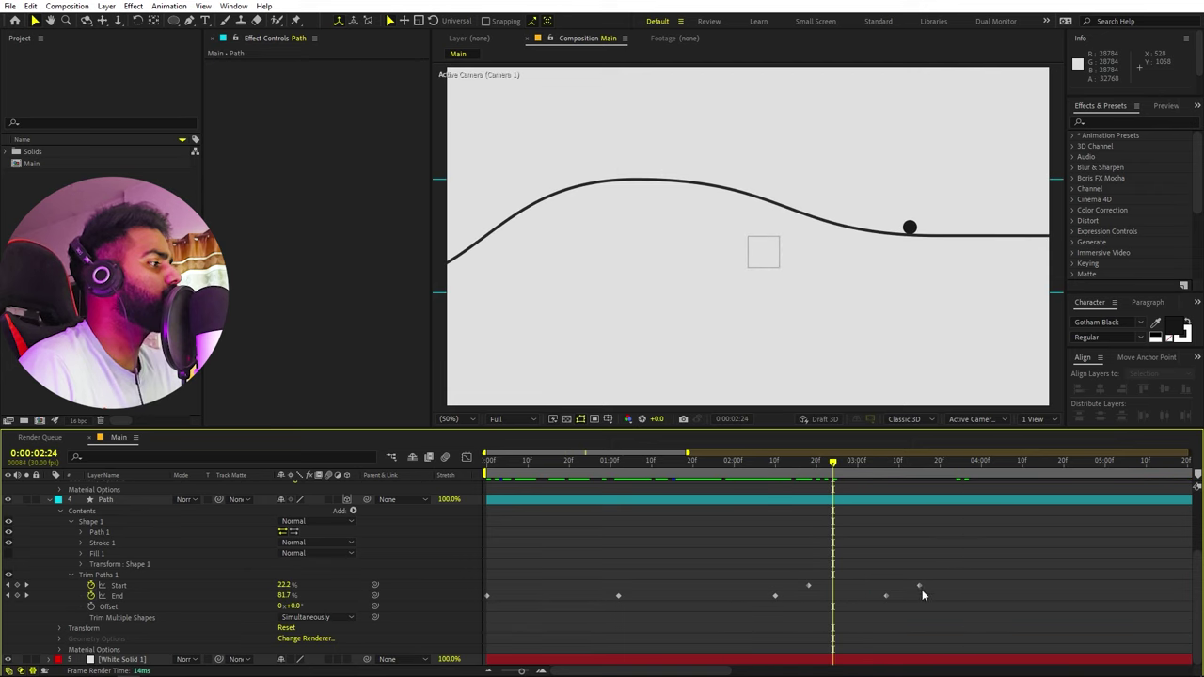
Move the last Trim Paths Start keyframe to about 0:00:03:22 and preview the whole animation from the beginning.
drag(920, 586, 948, 589)
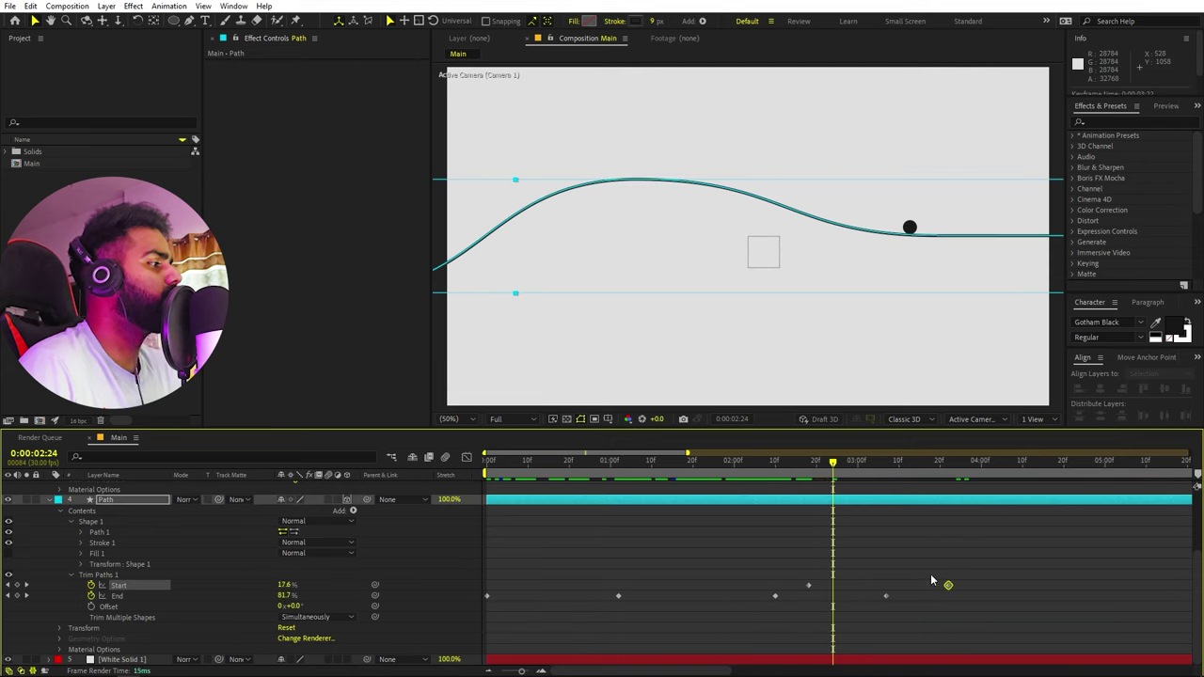
click(730, 462)
key(space)
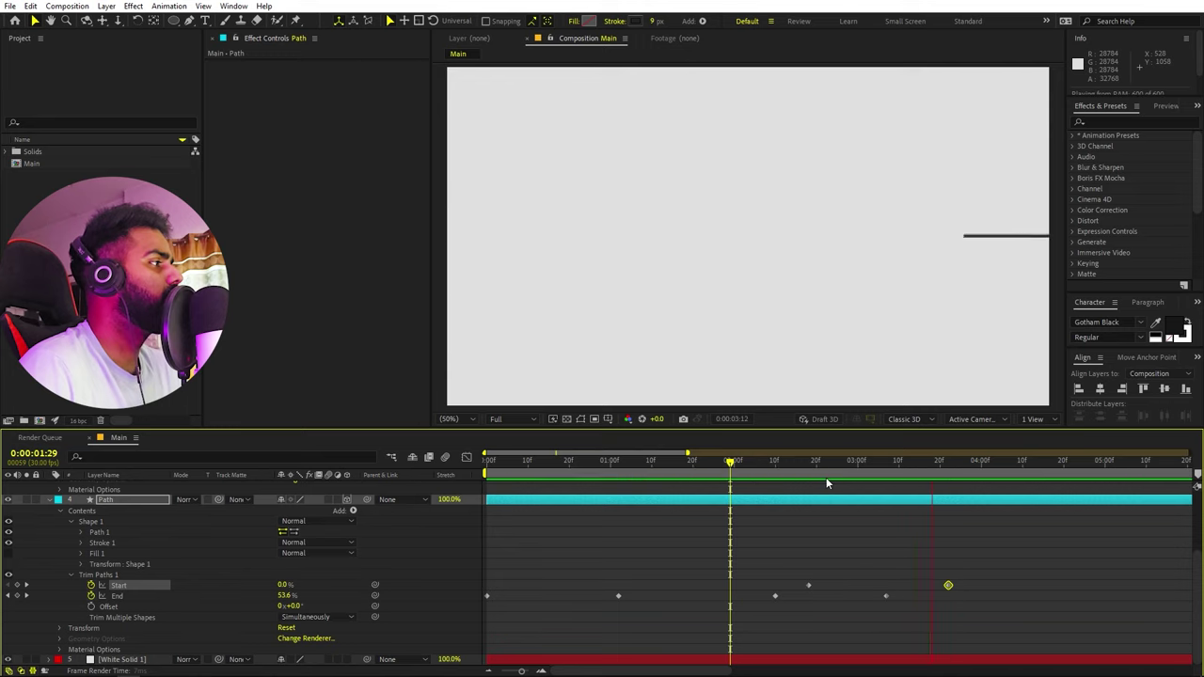
key(space)
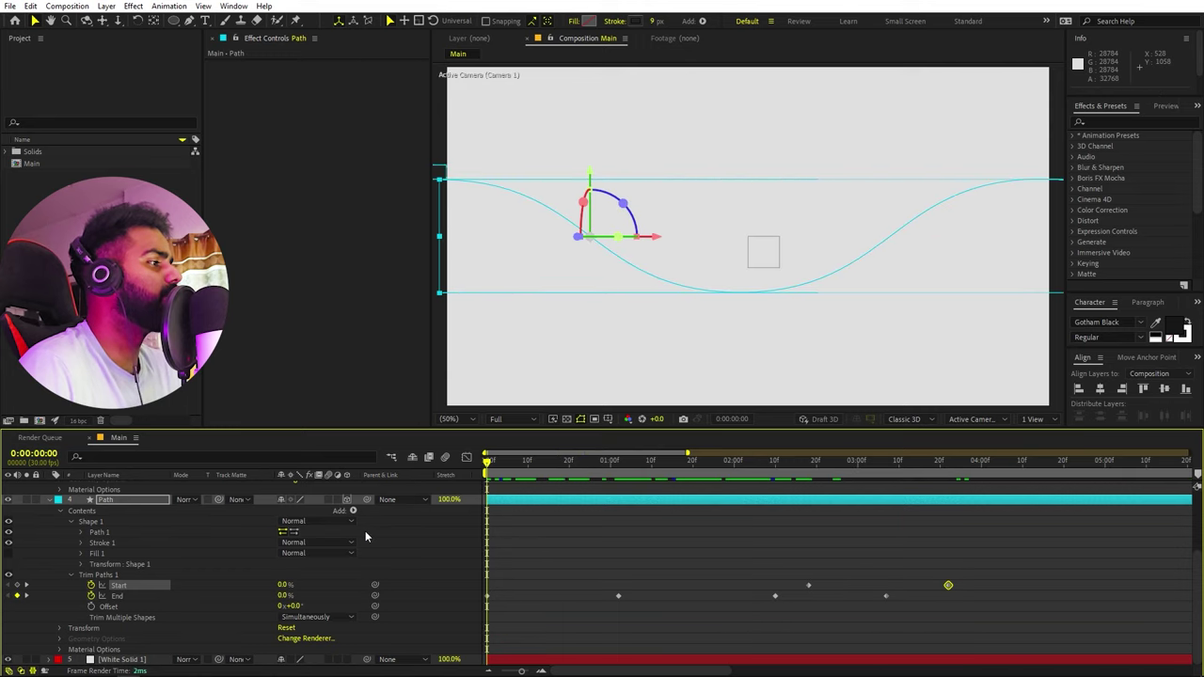
key(space)
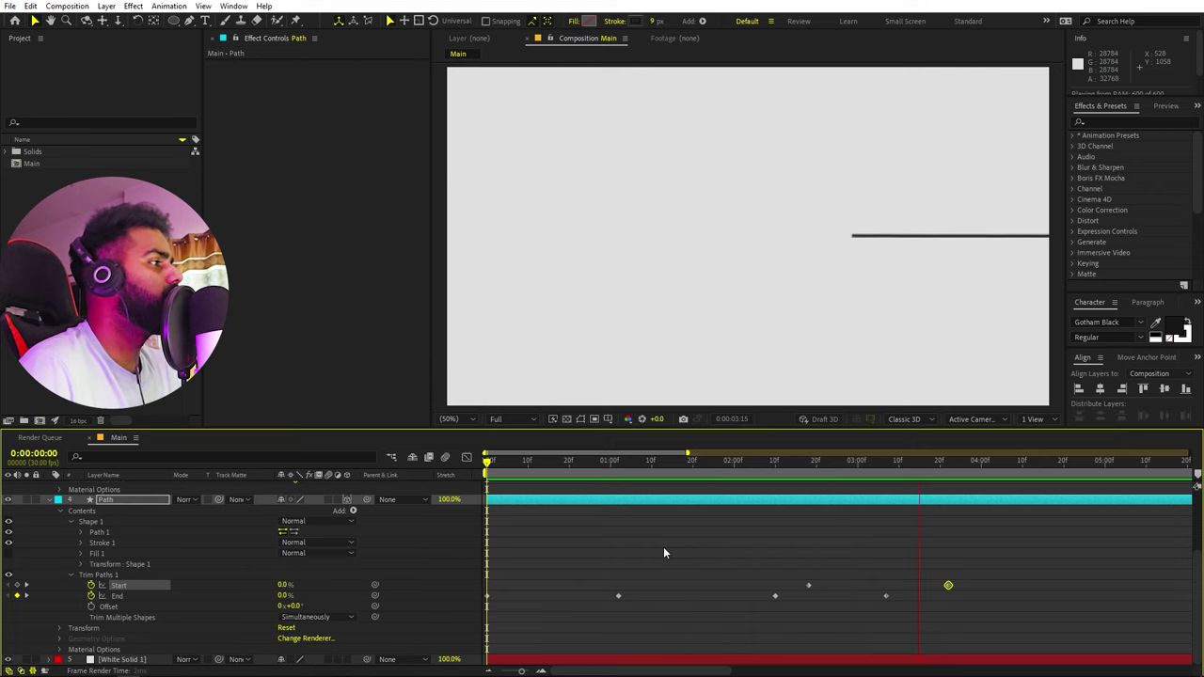
key(space)
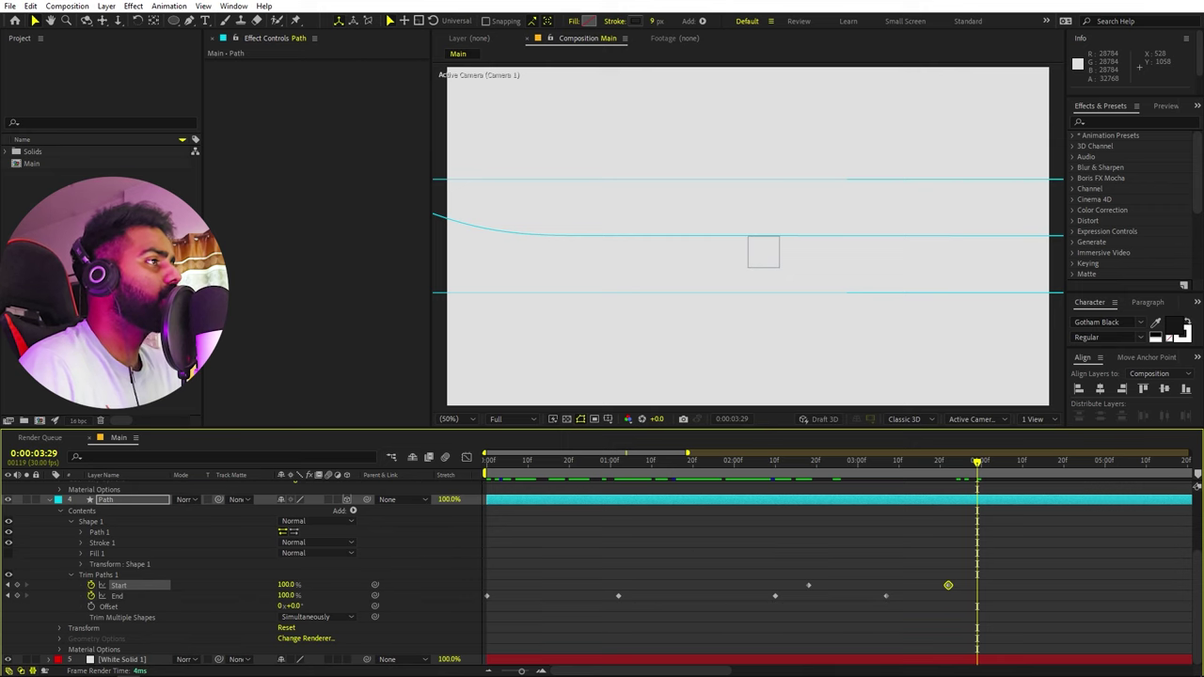
Add a text layer reading "MOTION" and centre it horizontally and vertically in the composition.
click(137, 395)
scroll(190, 533, up, 3)
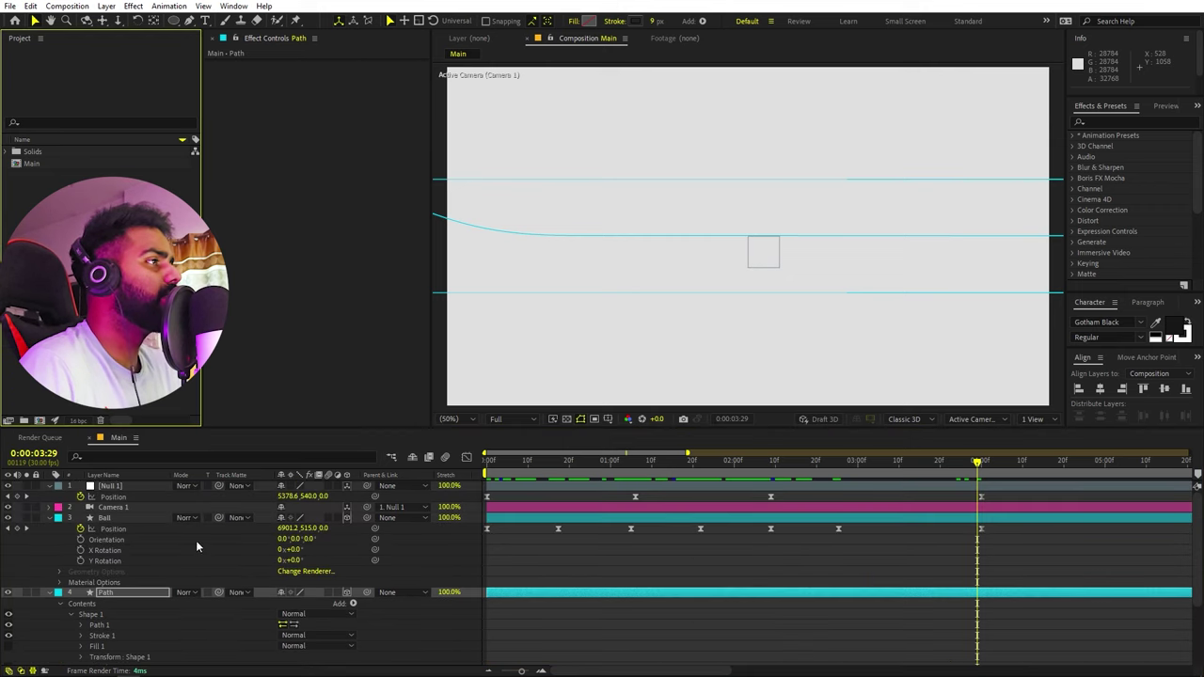
click(206, 21)
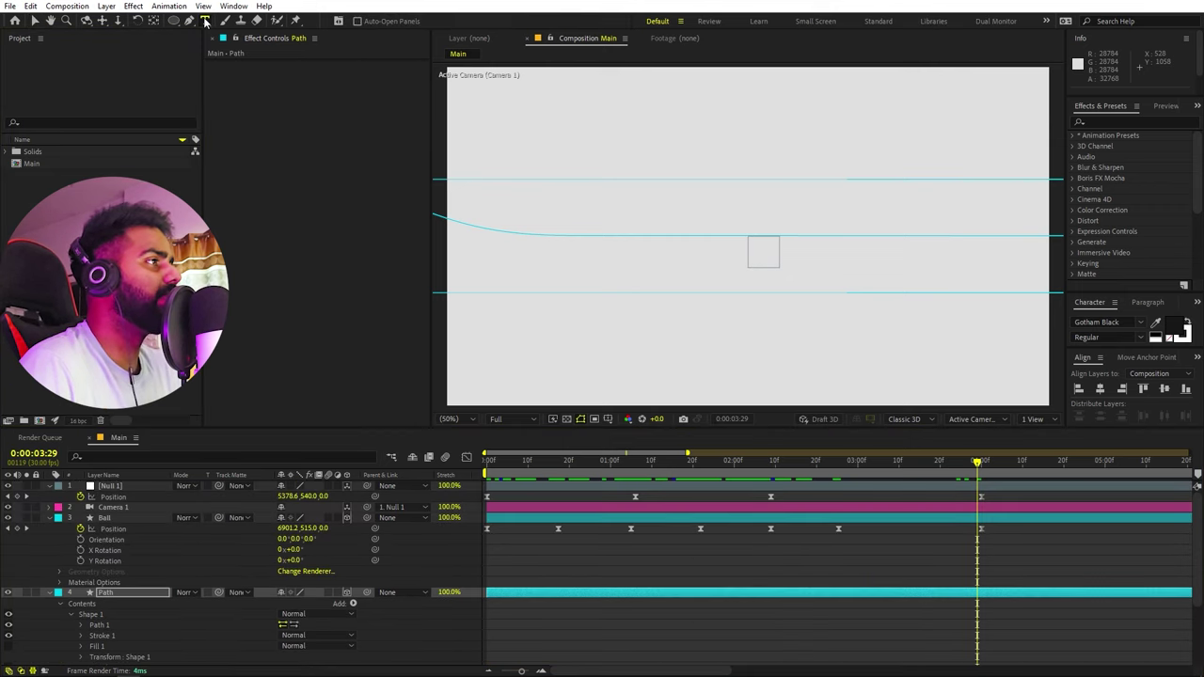
click(634, 633)
click(641, 206)
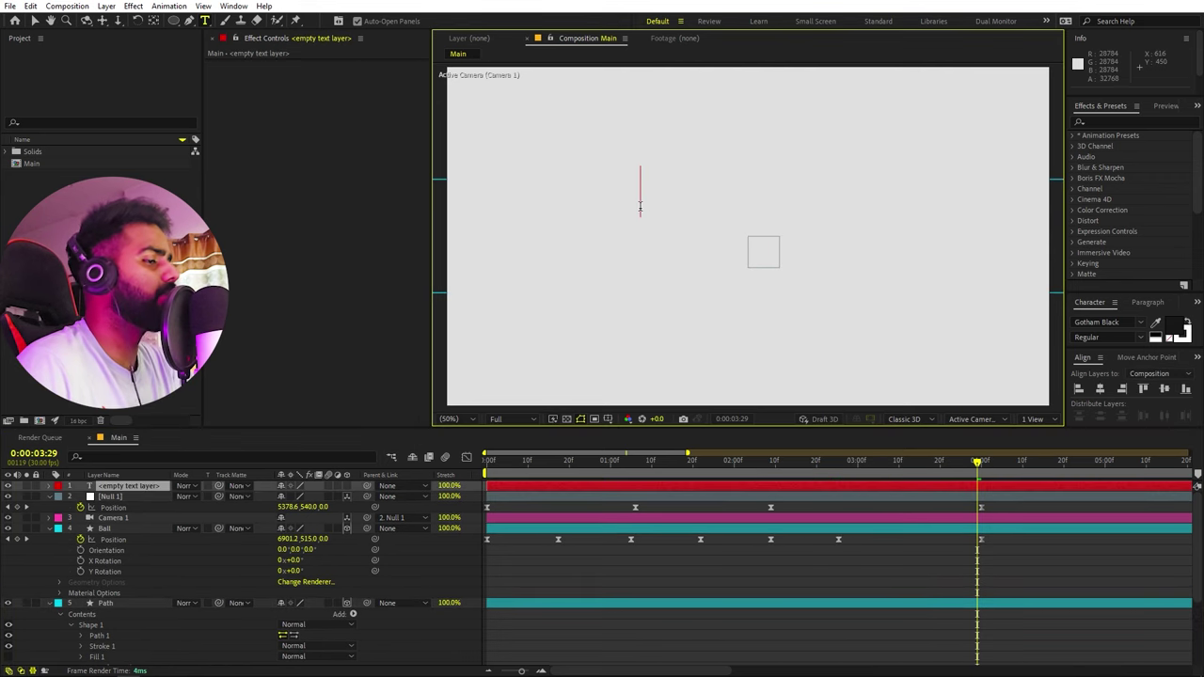
text(MOTION)
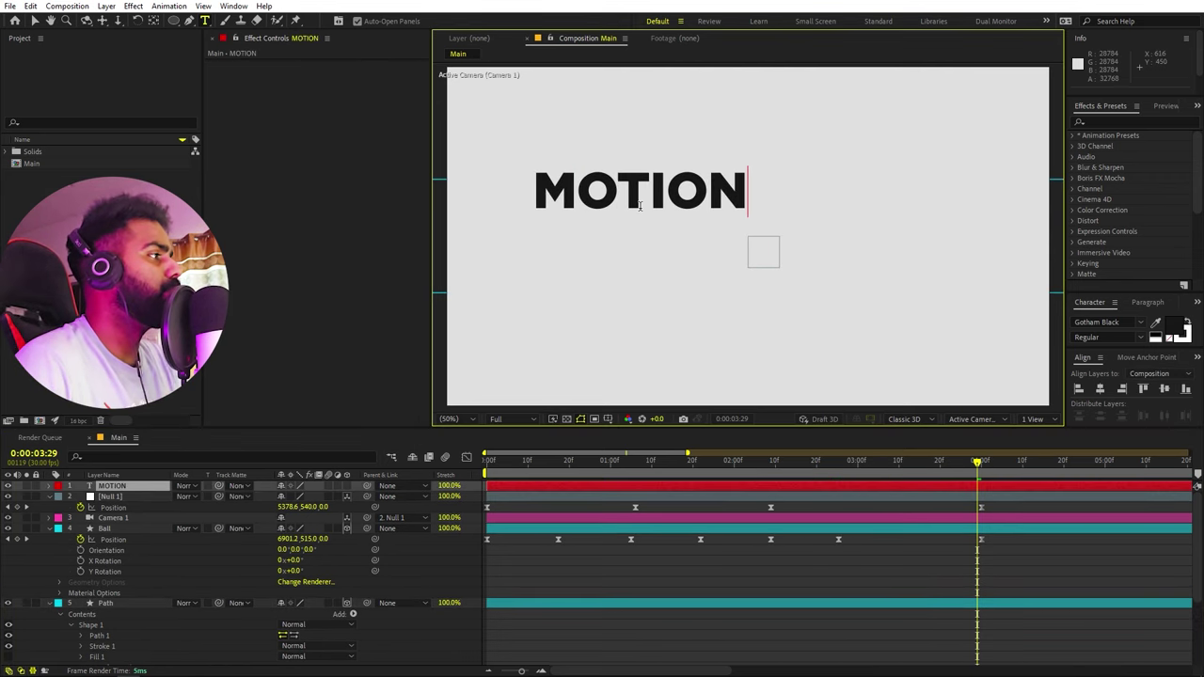
click(1101, 389)
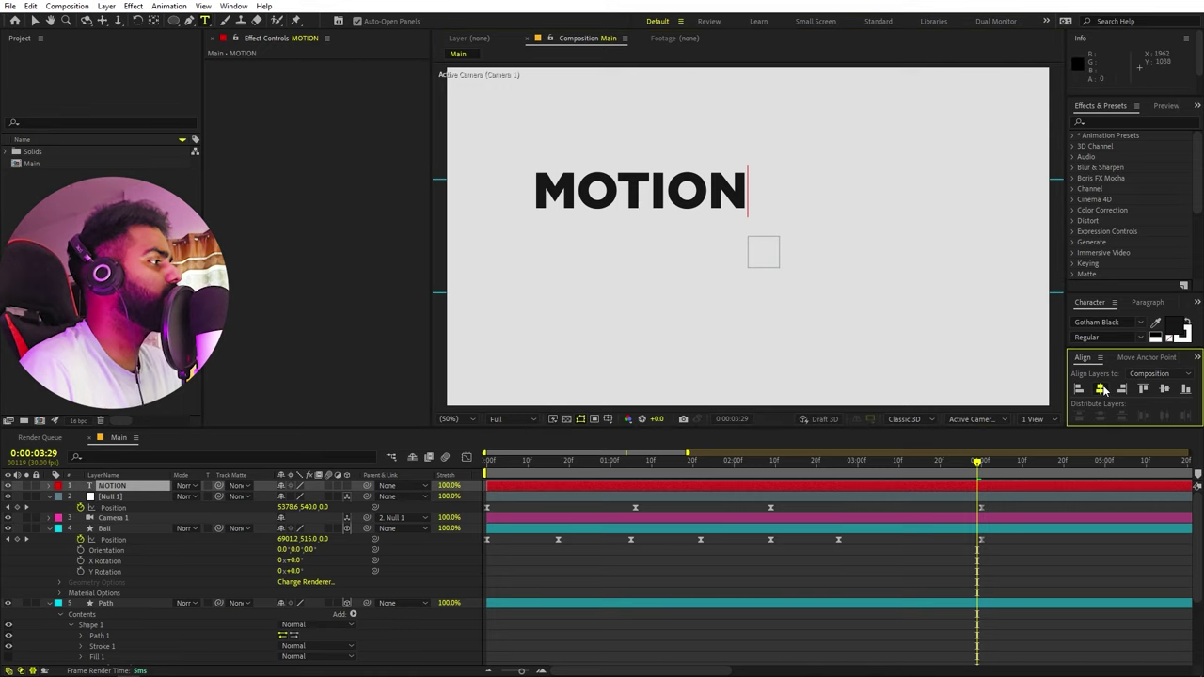
click(1166, 389)
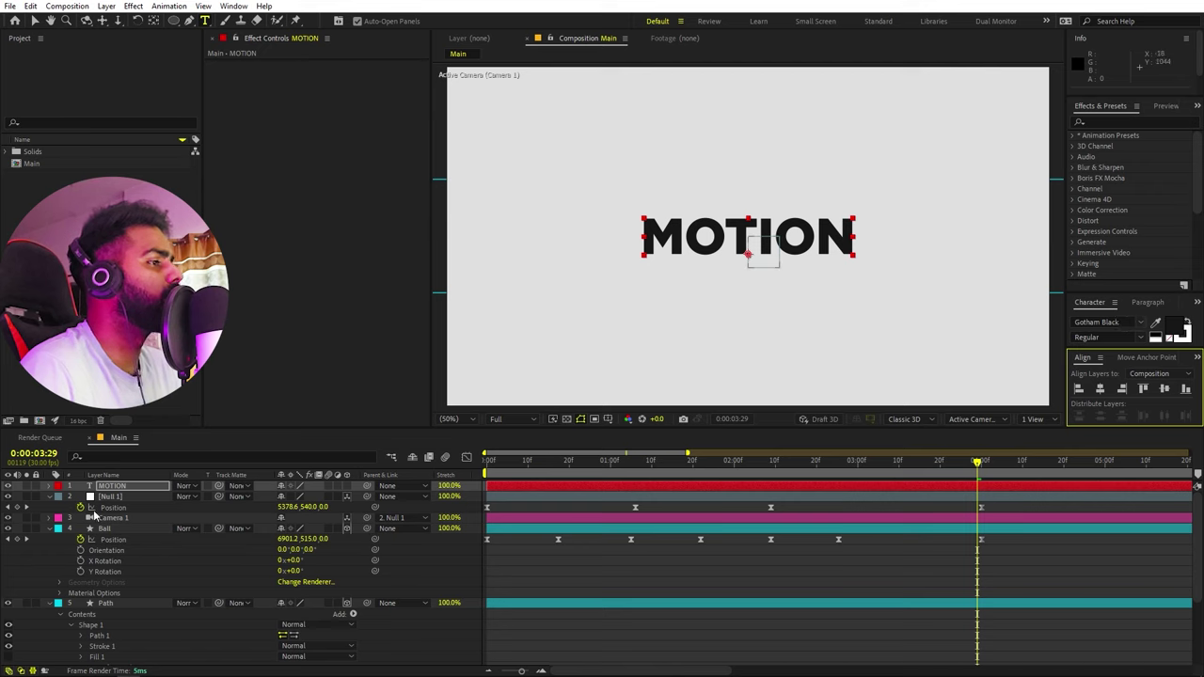
Centre the MOTION layer's anchor point within the text and scale the layer down to 56.2%.
click(150, 487)
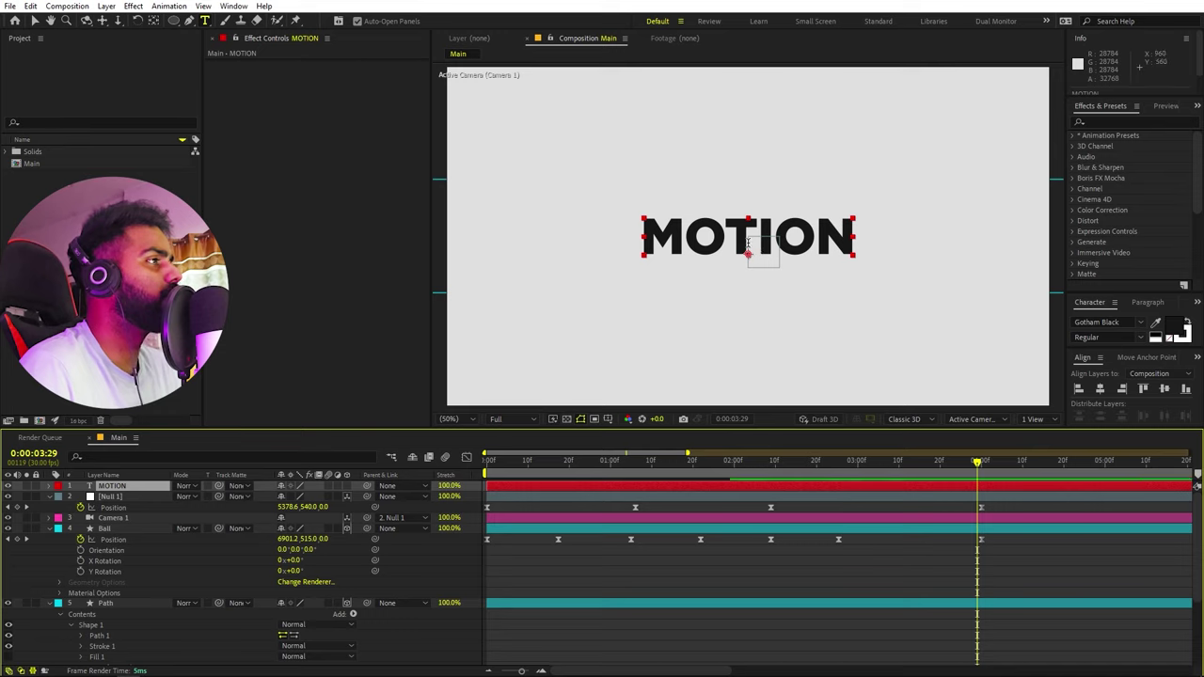
click(153, 21)
click(151, 487)
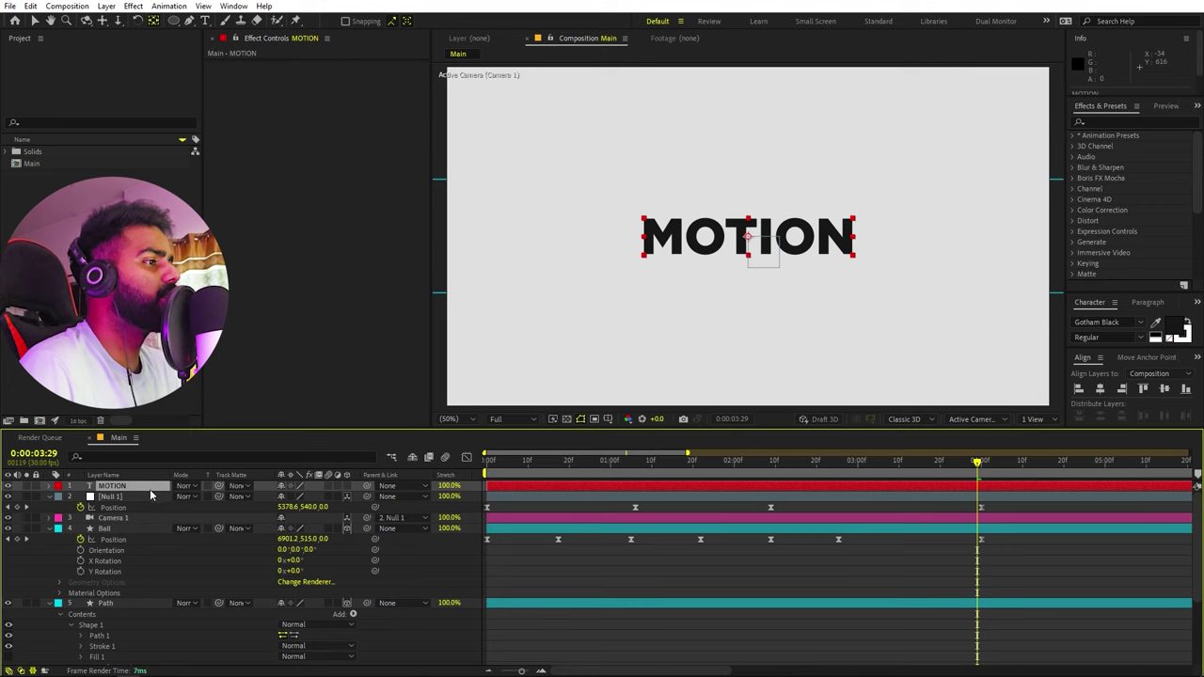
key(s)
drag(299, 499, 255, 499)
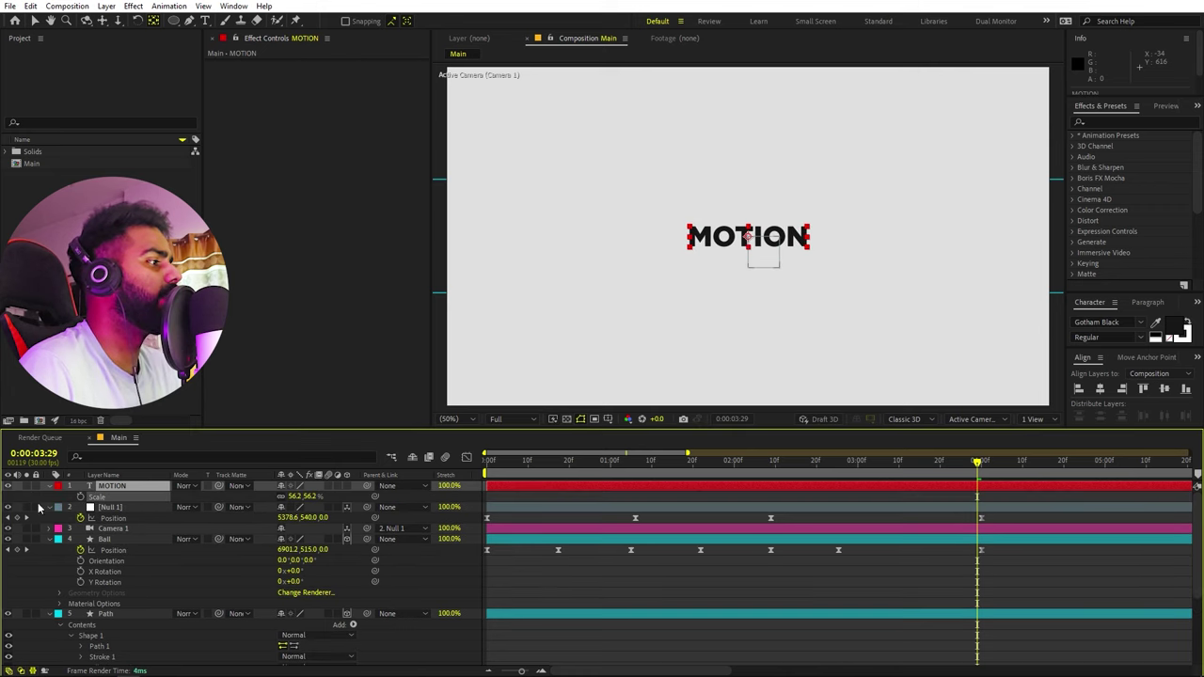
Raise the MOTION text to position 960, 505 at 0:00:03:10 so its base rests on the line.
drag(840, 458, 898, 470)
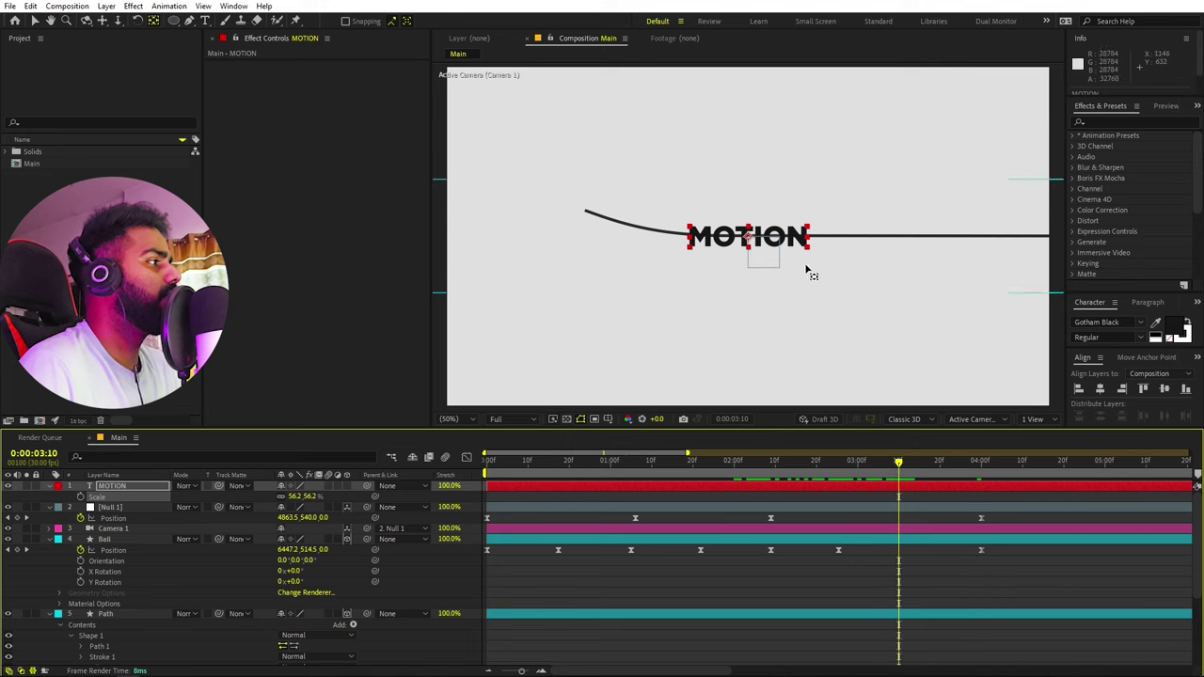
key(v)
scroll(793, 259, up, 2)
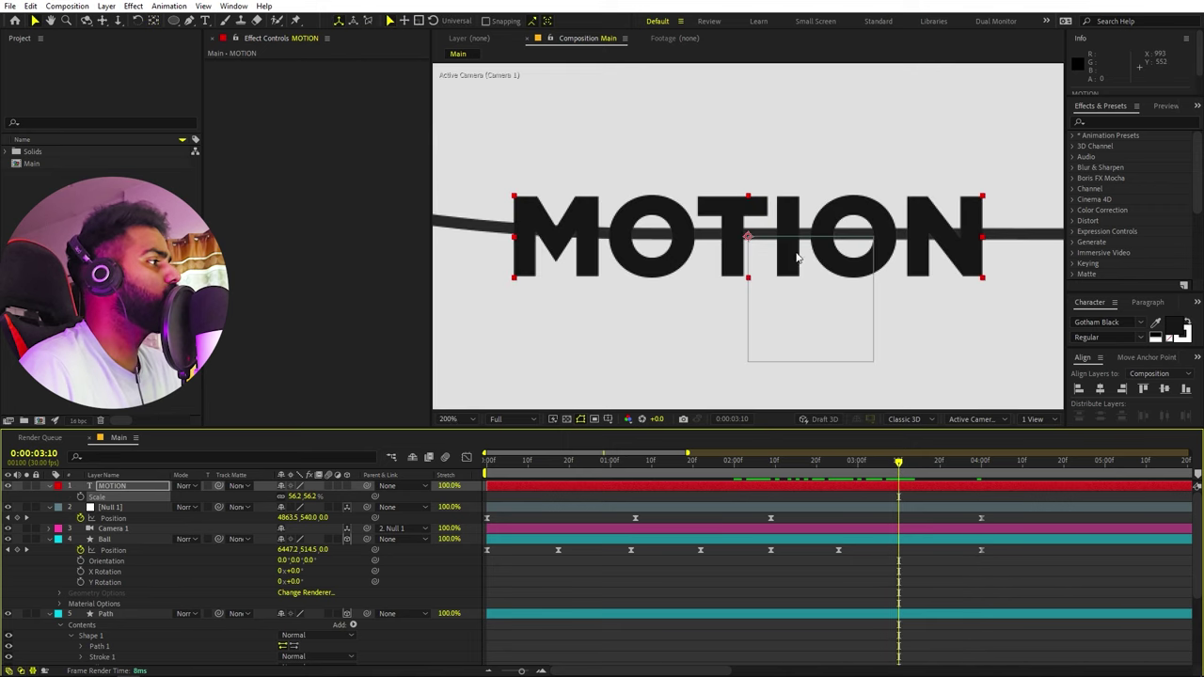
scroll(793, 258, down, 1)
click(863, 244)
drag(863, 243, 862, 222)
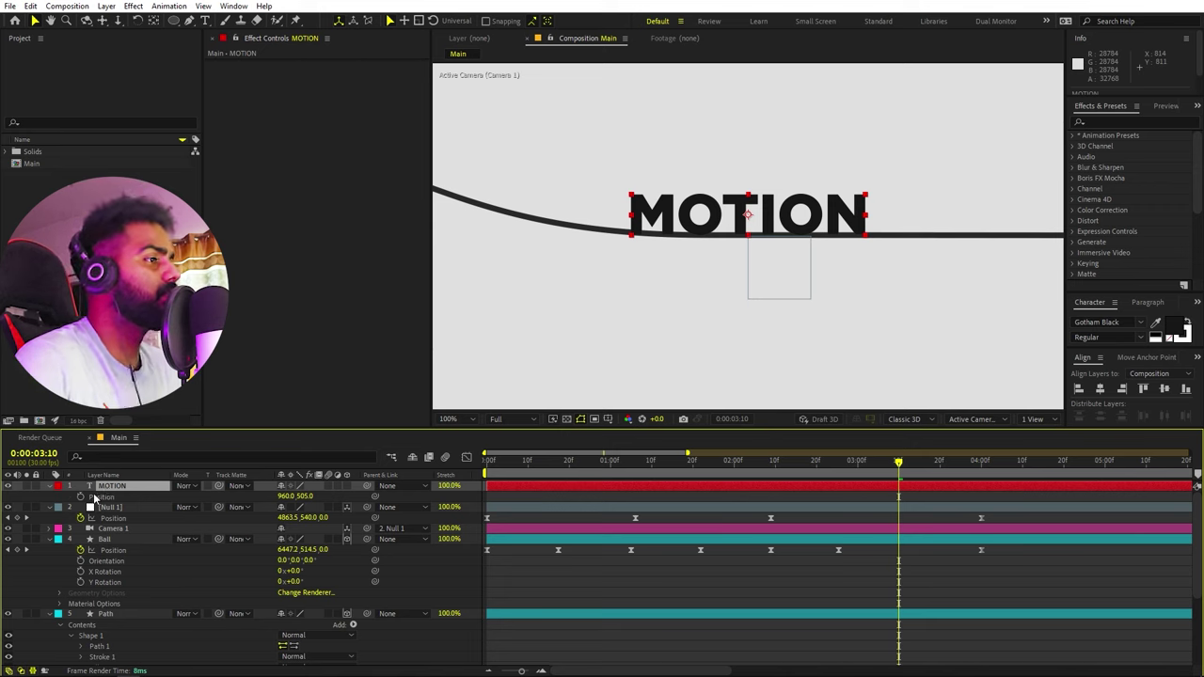
Keyframe the MOTION text's Position at 0:00:03:10 and lower the text to 960, 671 at 0:00:02:26.
click(79, 497)
drag(891, 467, 849, 473)
drag(834, 220, 844, 322)
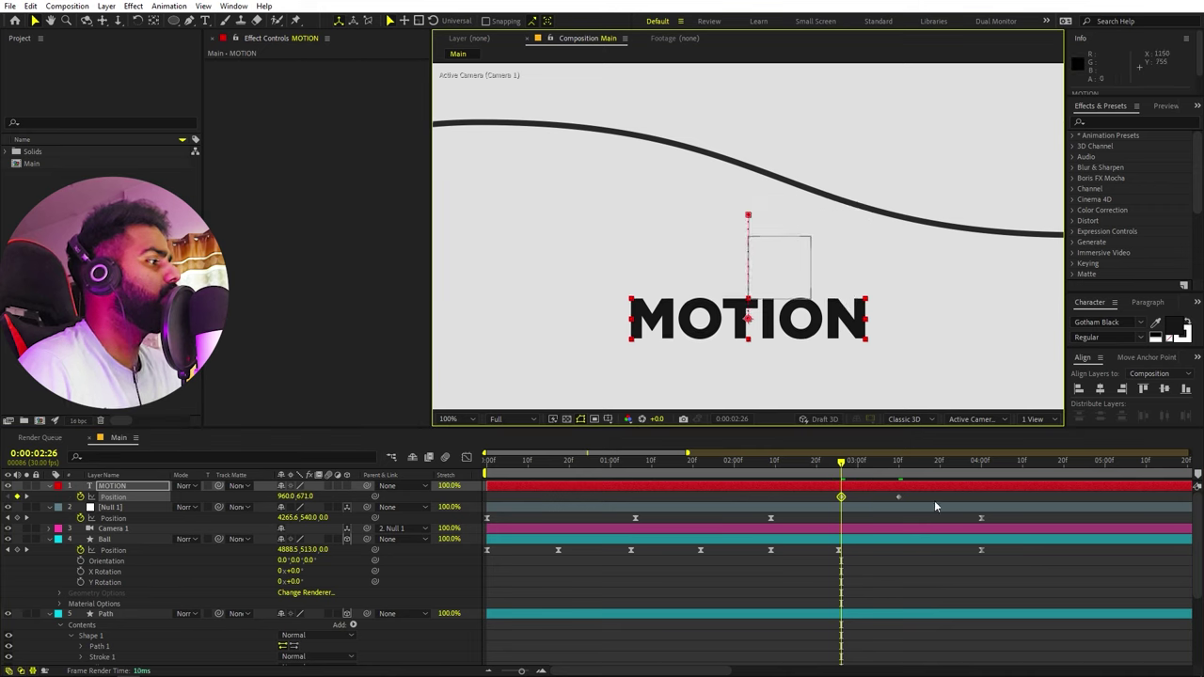
Easy-ease both MOTION Position keyframes, reshape the speed curve to peak early and slow gradually, and preview the rise.
drag(934, 504, 824, 498)
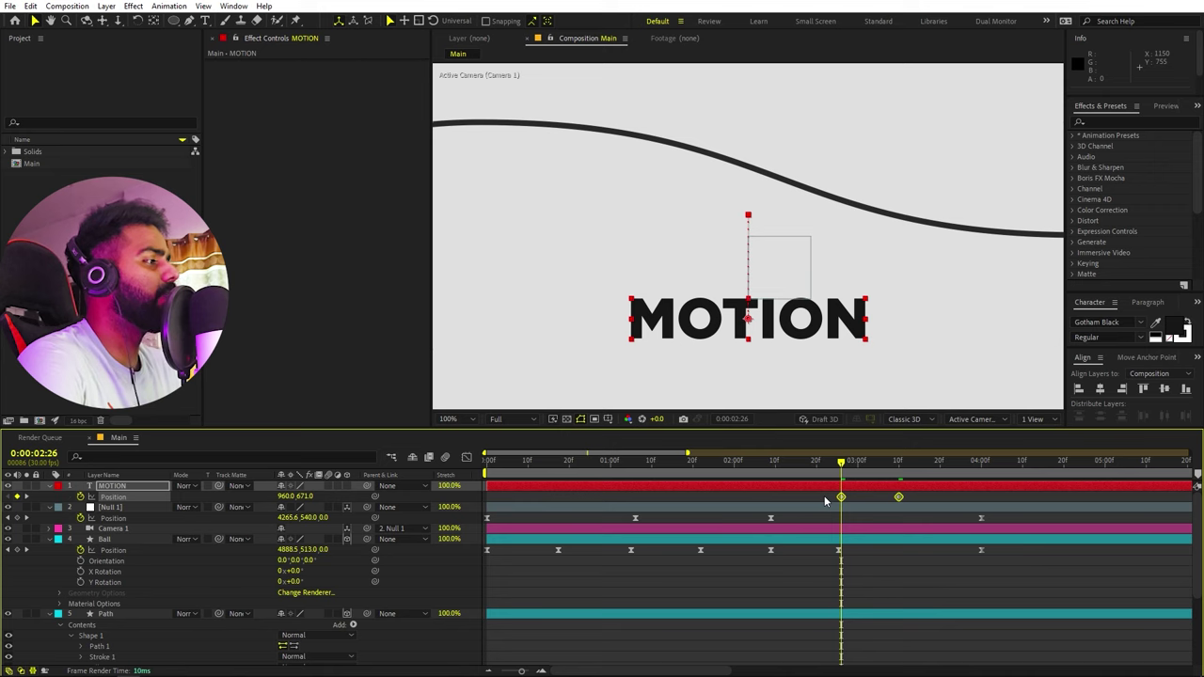
key(F9)
click(467, 457)
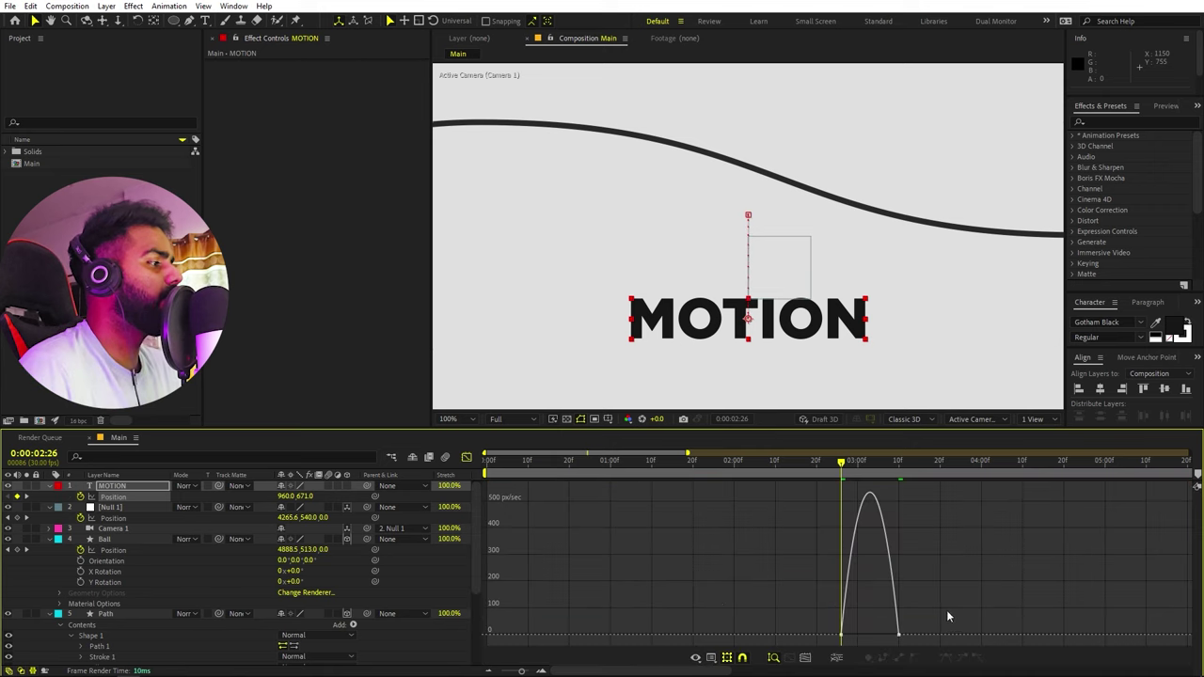
drag(948, 617, 871, 636)
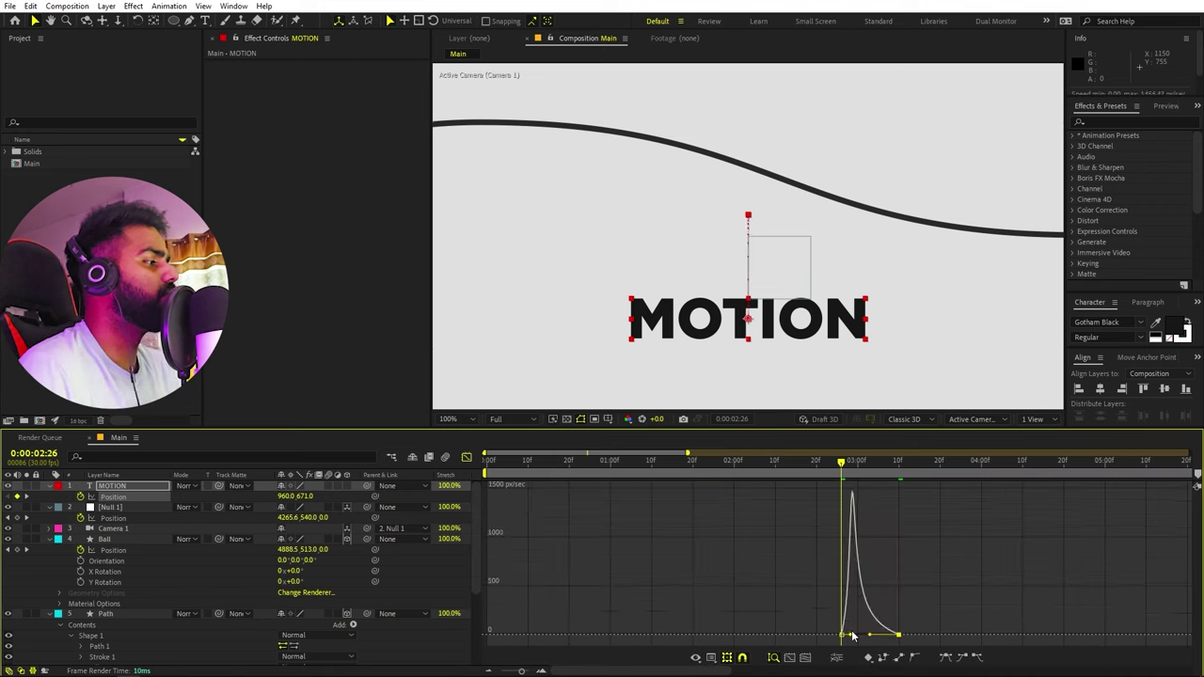
key(space)
key(space)
drag(838, 469, 906, 468)
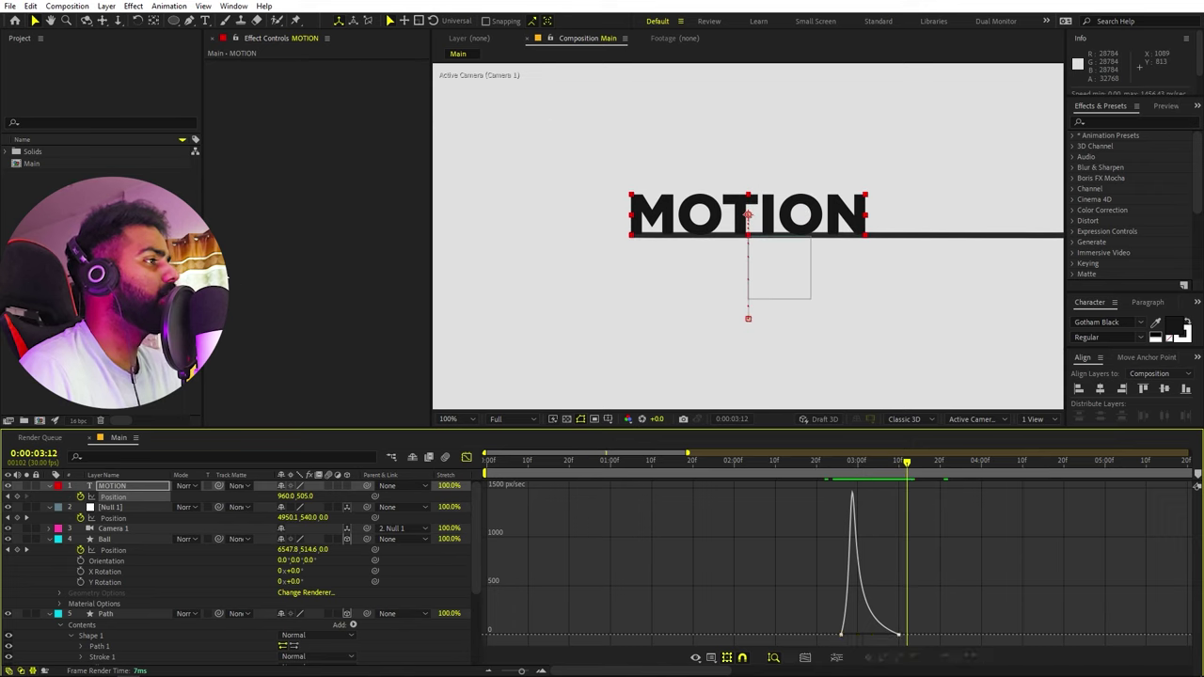
Close the graph editor and draw a filled dark rectangle beneath the MOTION text, wider than the word, with its upper edge on the line.
key(ctrl+0)
click(654, 559)
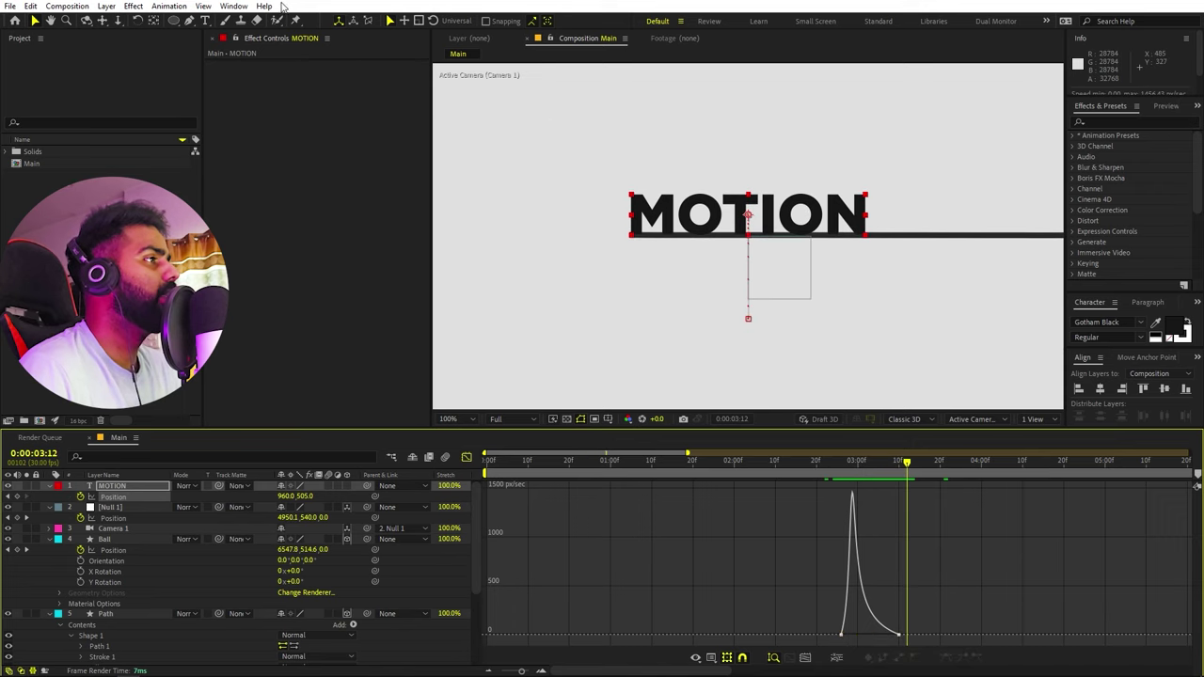
drag(174, 21, 223, 34)
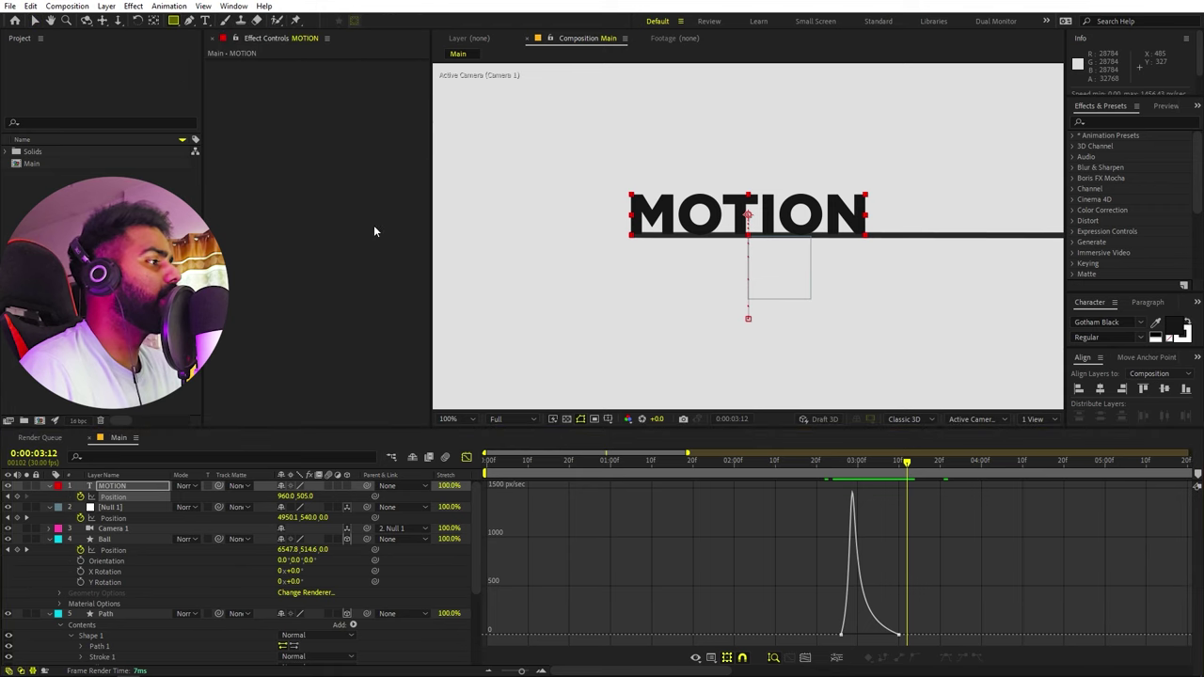
scroll(662, 284, down, 2)
scroll(647, 304, up, 1)
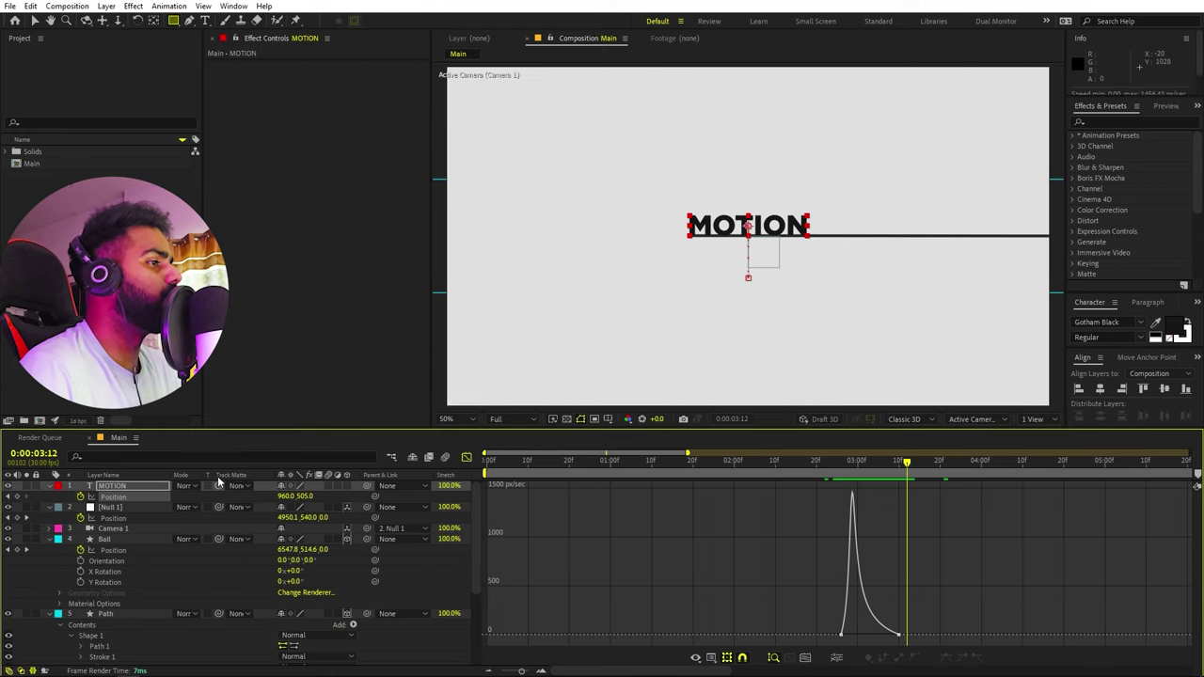
click(50, 485)
click(467, 458)
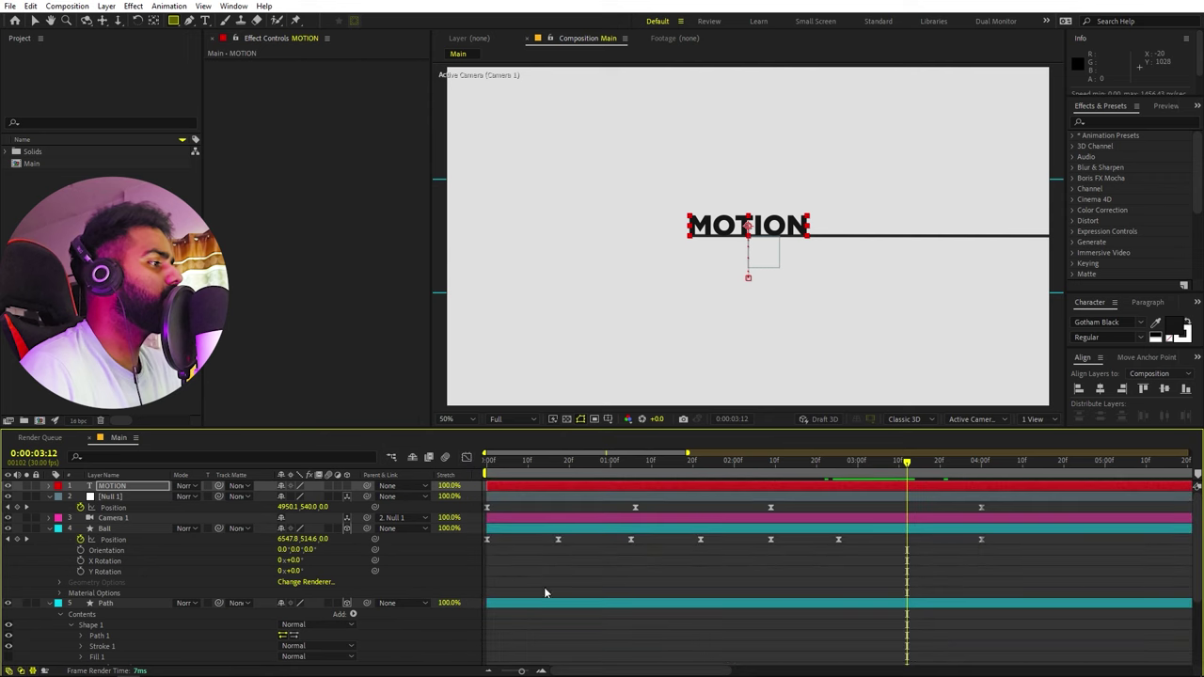
click(607, 572)
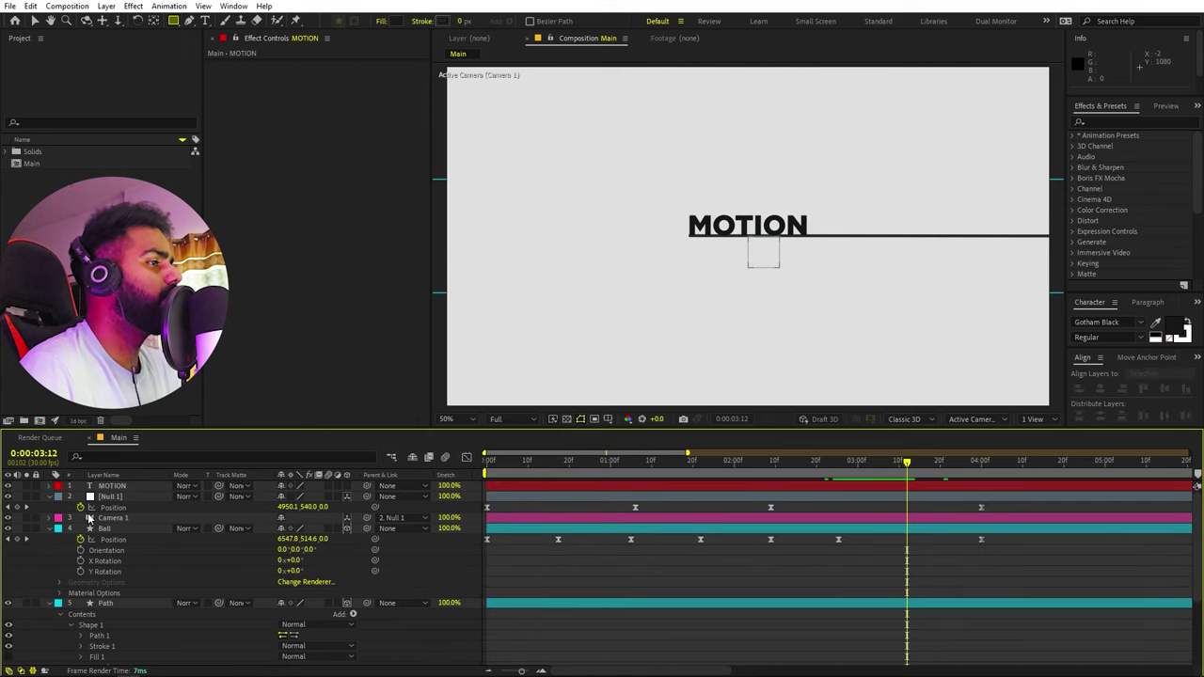
scroll(731, 280, up, 3)
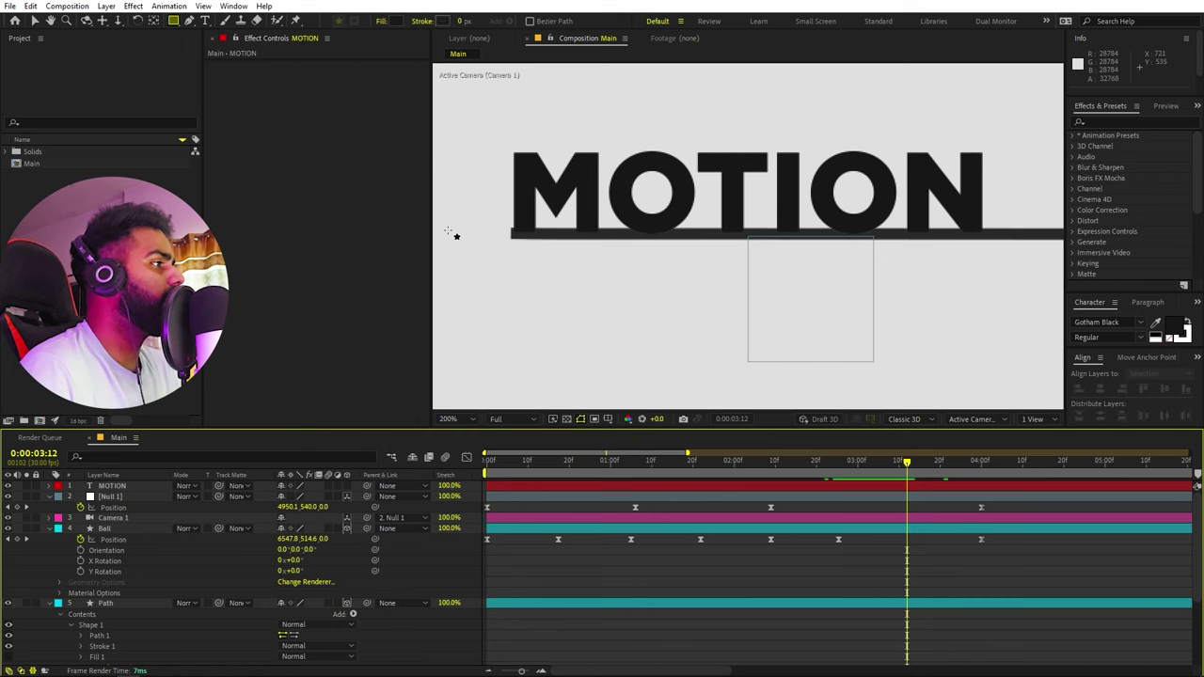
drag(446, 232, 1024, 383)
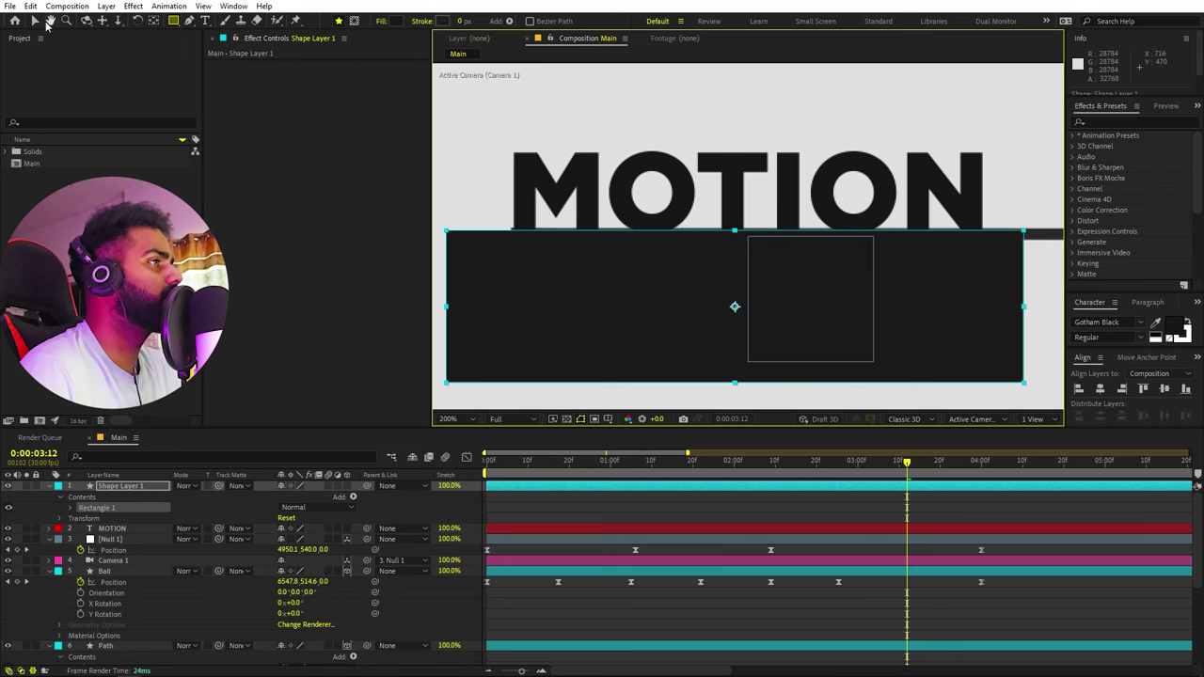
Make the rectangle taller and place its upper edge exactly at the base of the fully risen MOTION text.
click(34, 20)
drag(950, 466, 1050, 491)
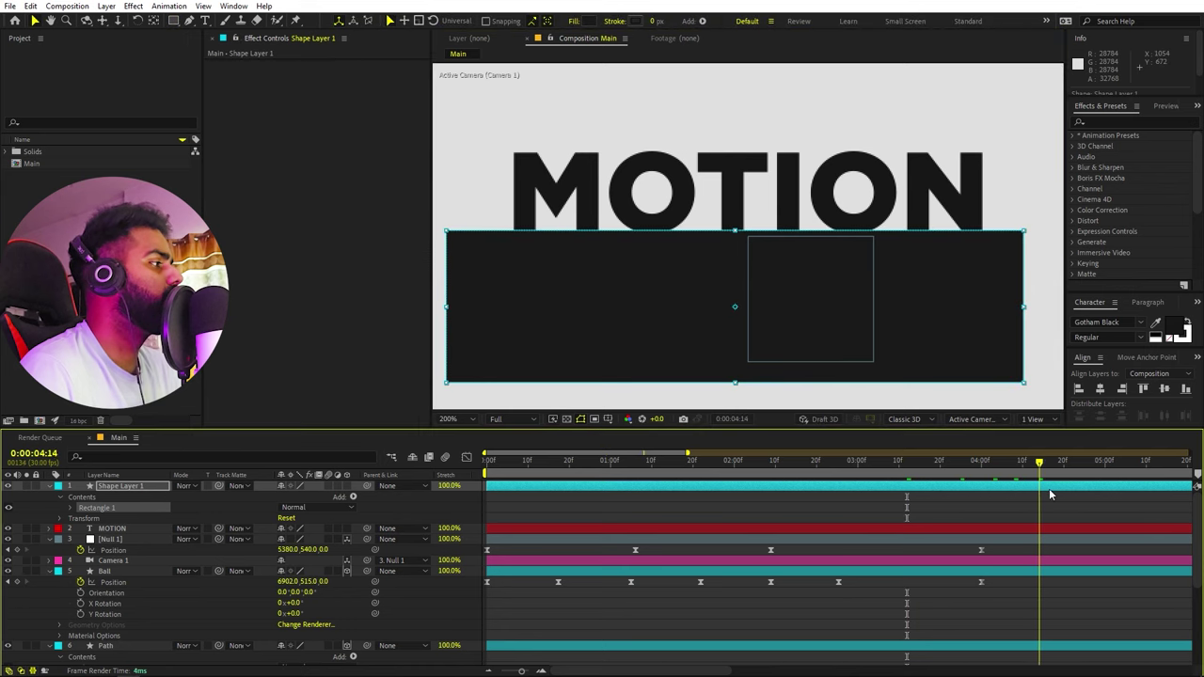
mouse_move(915, 299)
mouse_down()
mouse_move(916, 313)
mouse_move(917, 300)
mouse_up()
scroll(918, 301, down, 1)
drag(744, 314, 749, 342)
key(period)
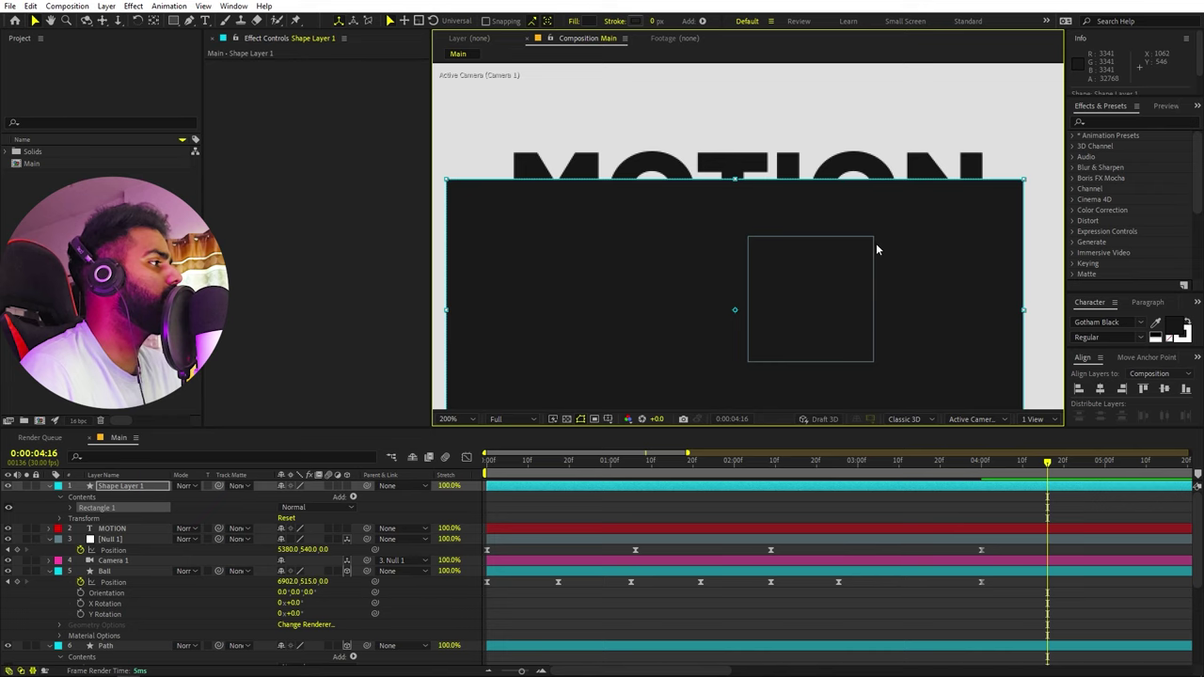
drag(876, 242, 882, 304)
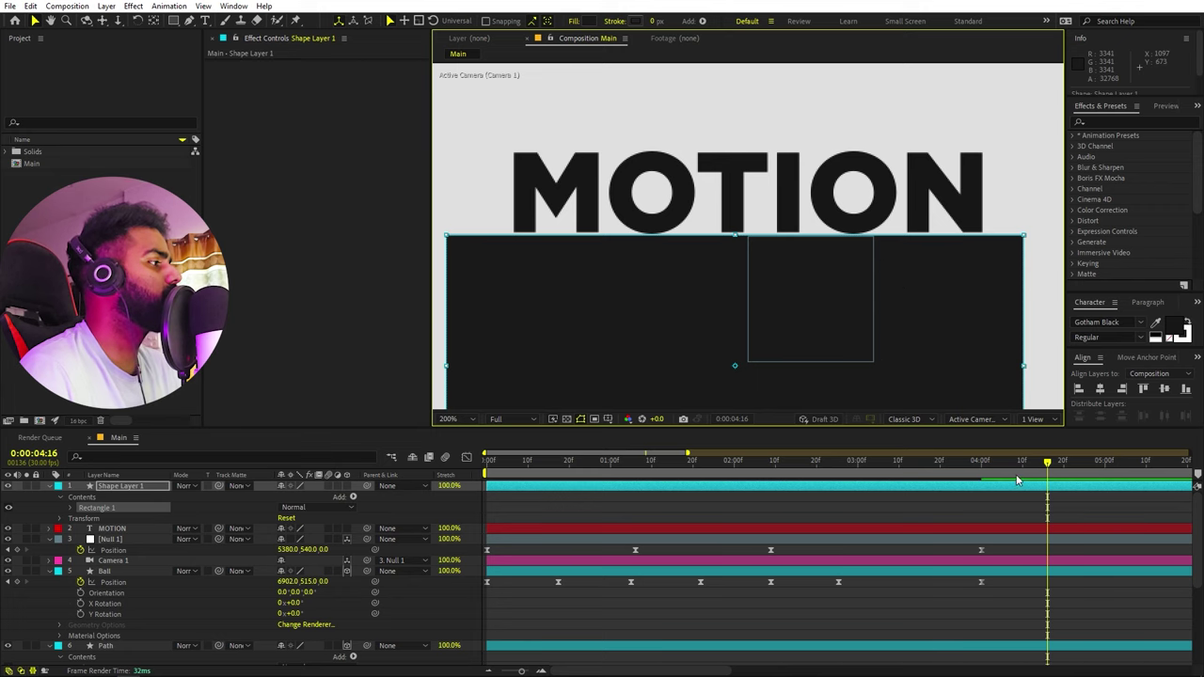
Set Shape Layer 1 as the MOTION layer's track matte and invert the matte.
click(132, 528)
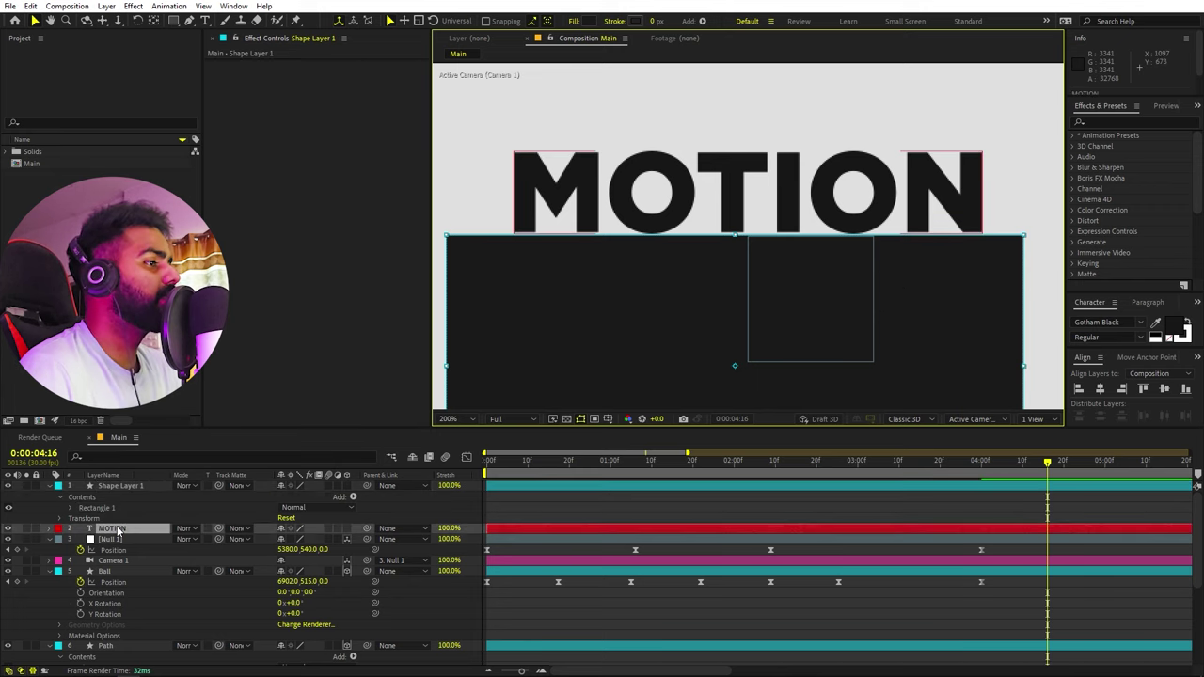
click(50, 487)
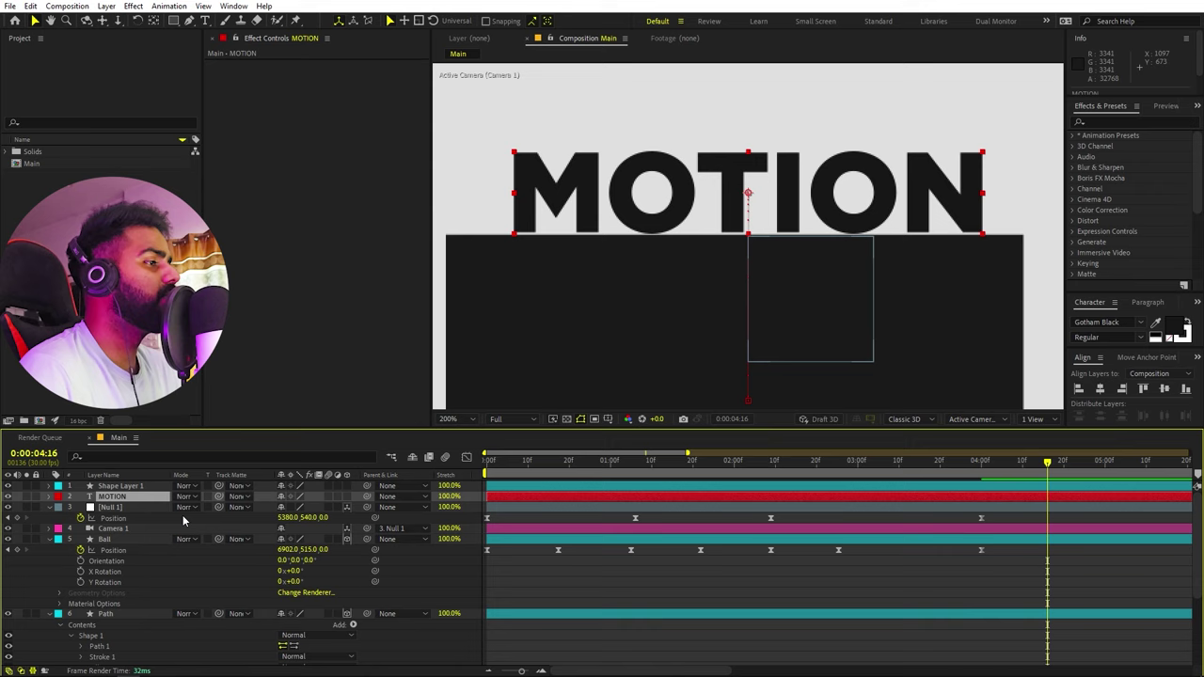
click(237, 499)
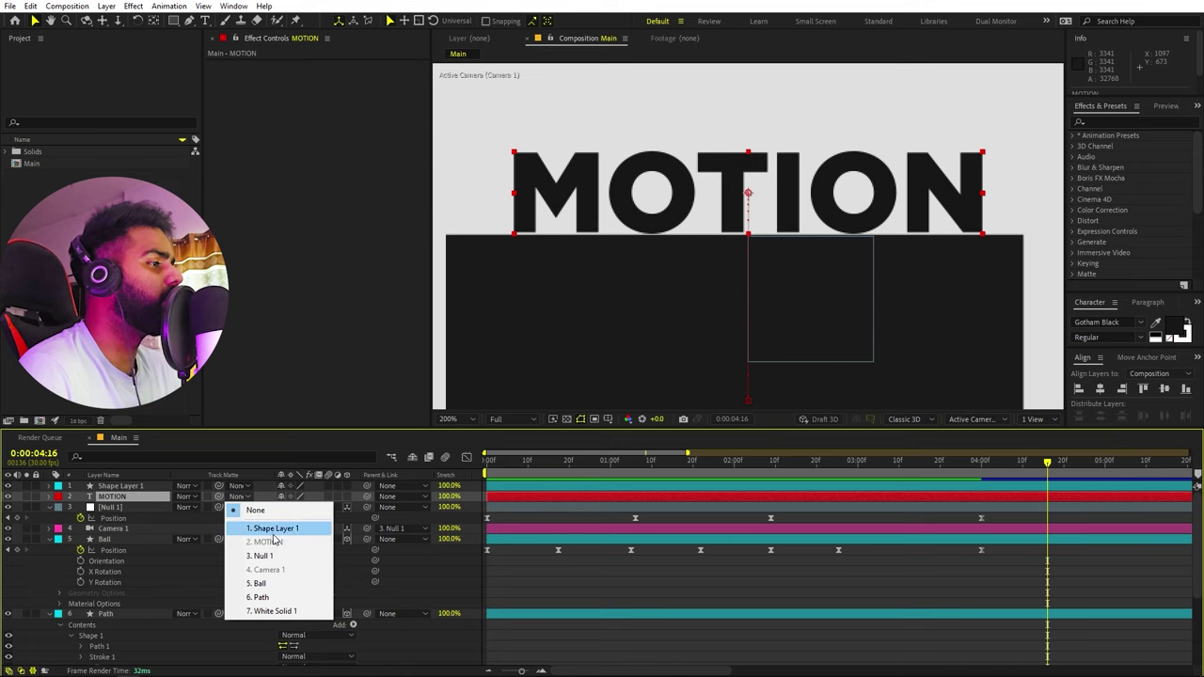
click(230, 510)
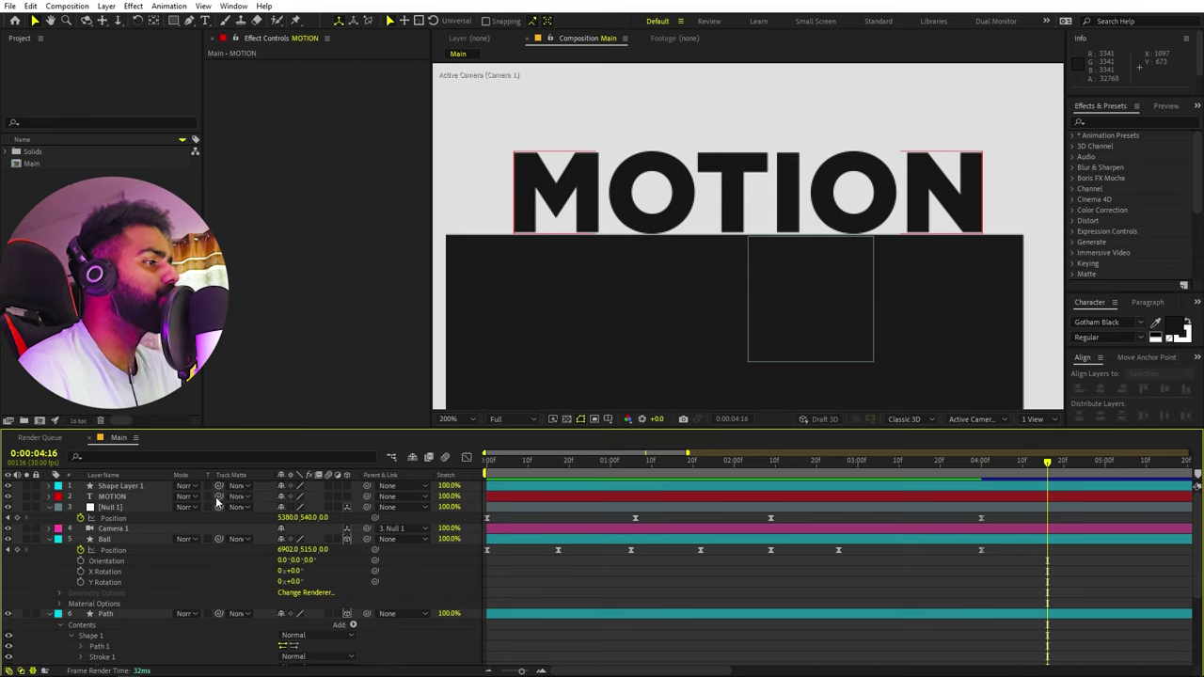
drag(169, 502, 126, 489)
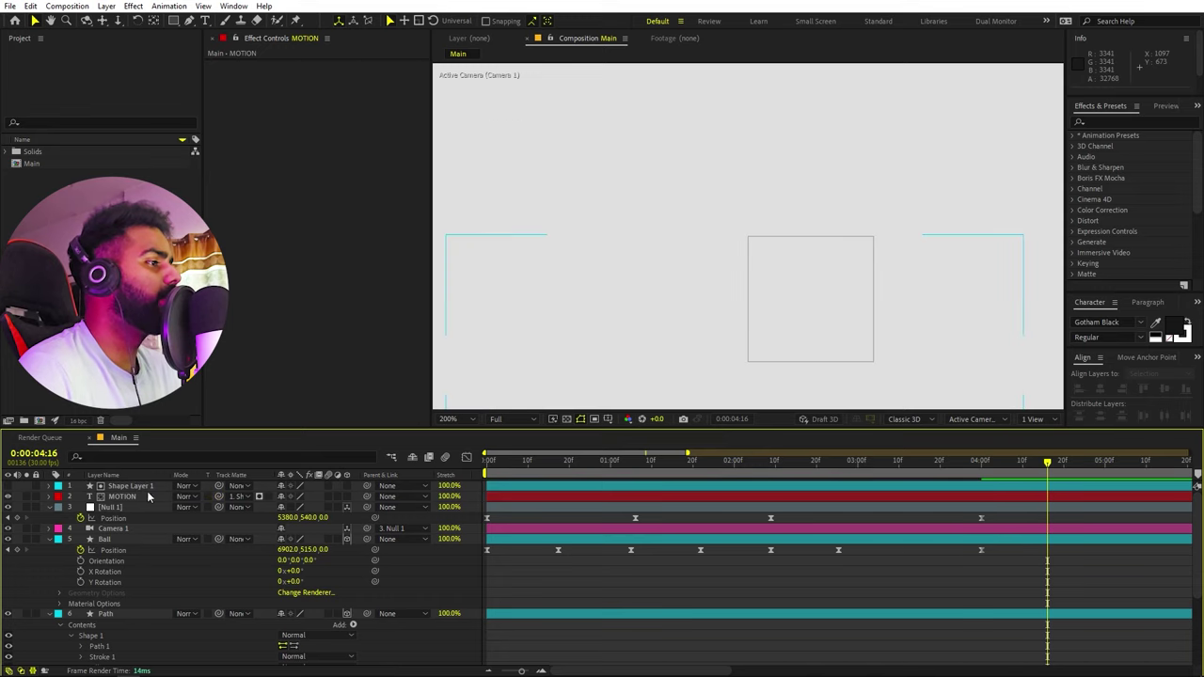
click(147, 497)
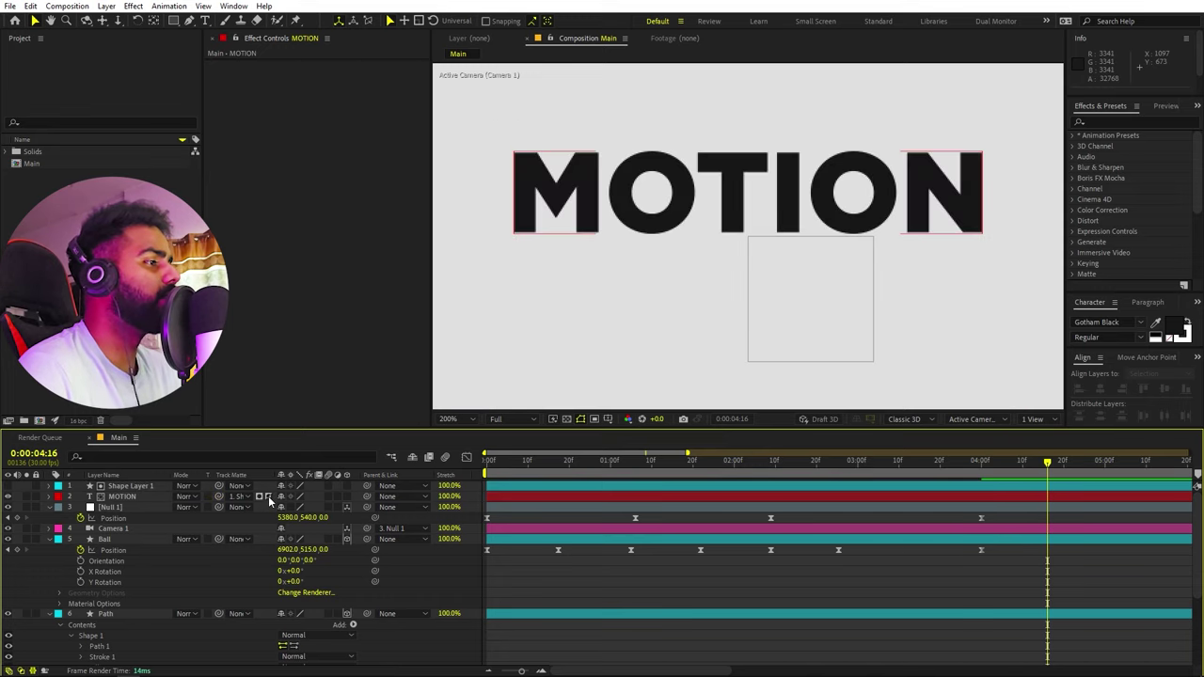
Fit the whole composition in the viewer and preview the animation from the first frame.
scroll(789, 310, down, 4)
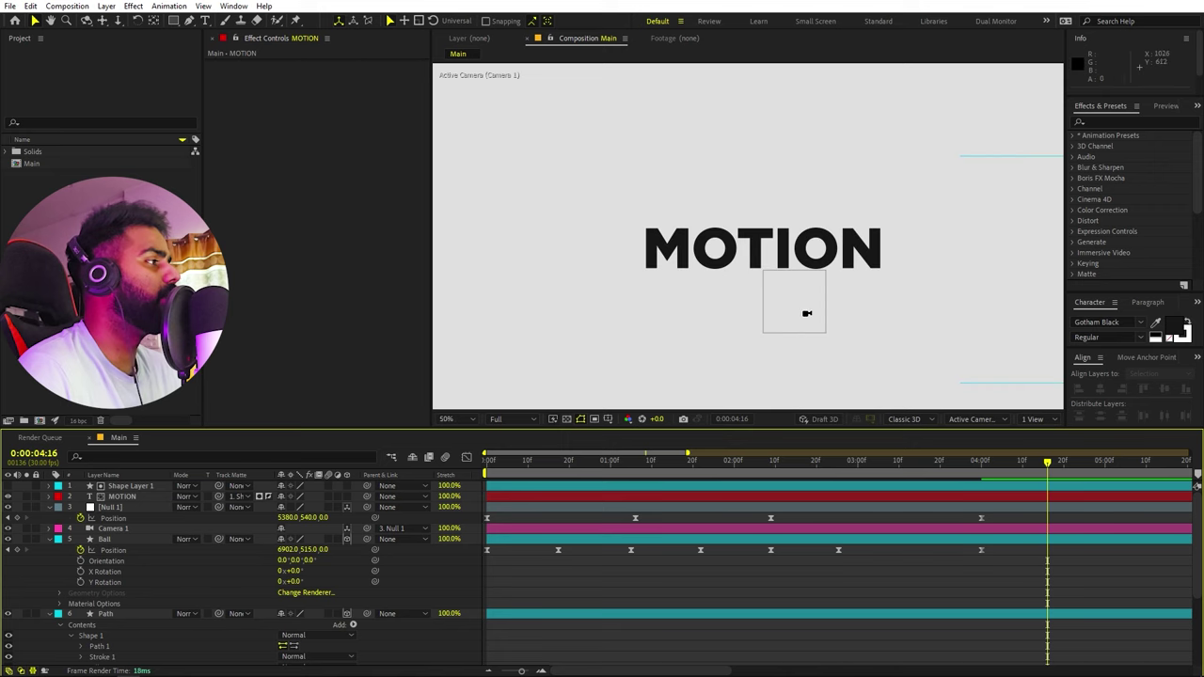
click(461, 423)
click(467, 448)
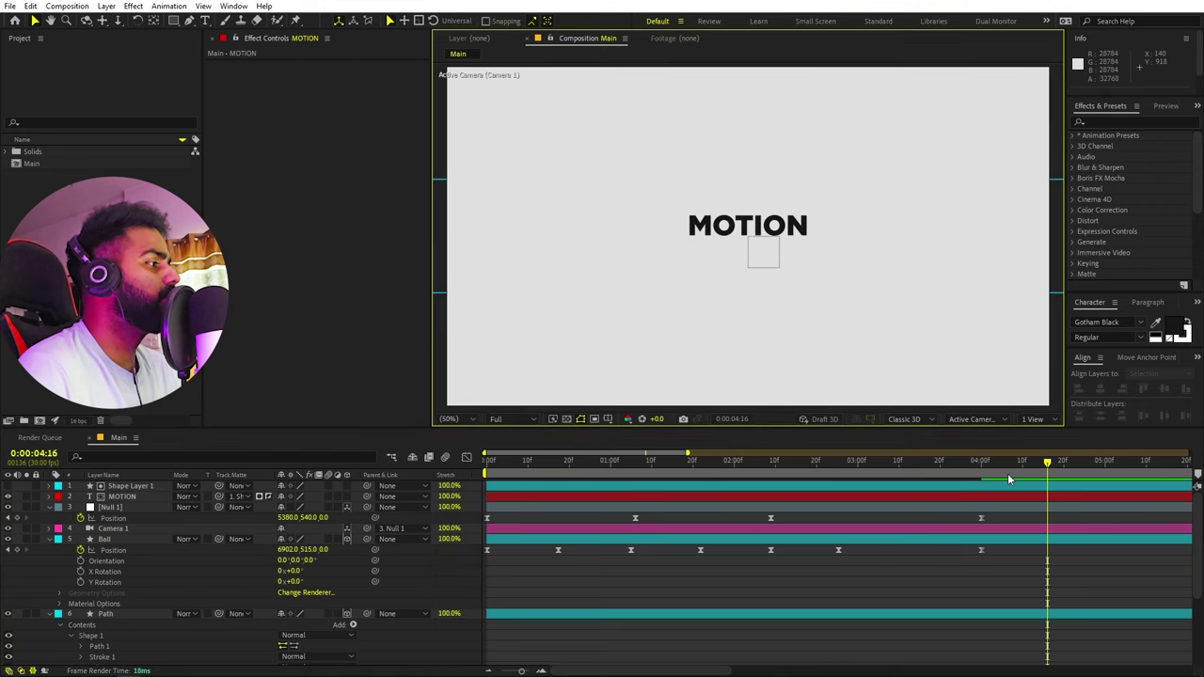
drag(1007, 468, 341, 487)
key(space)
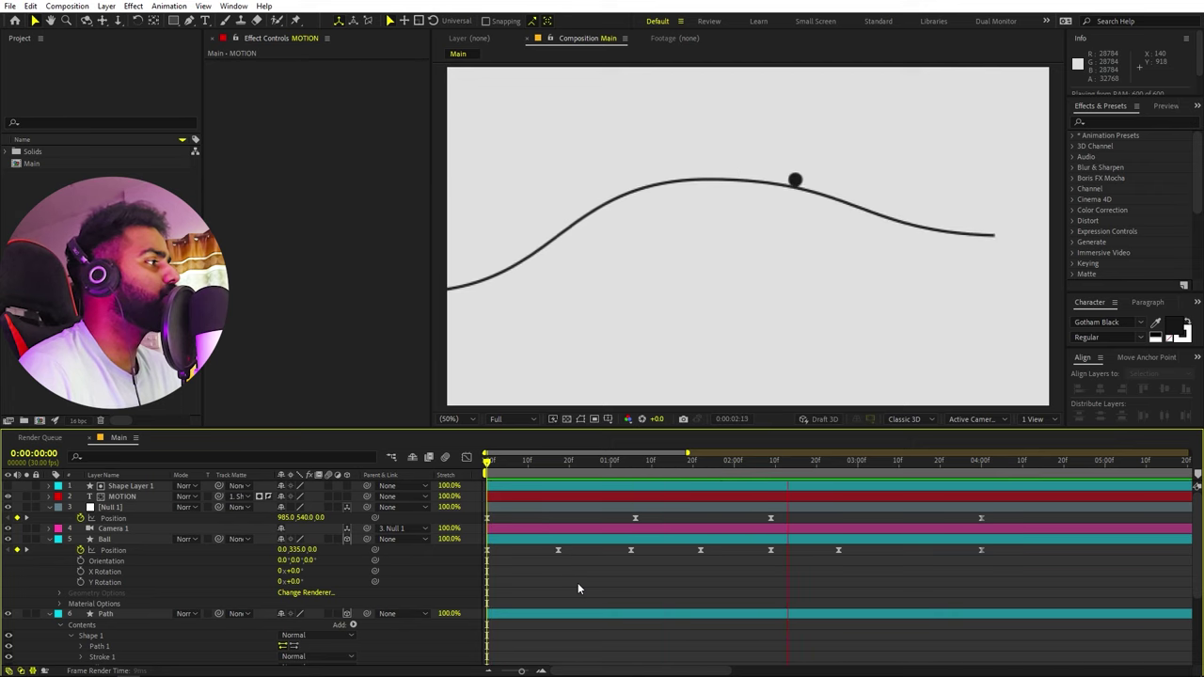
key(space)
Shift the Shape Layer 1 and MOTION layers together to start about 8 frames in, and preview the retimed title rise.
drag(868, 467, 824, 495)
click(855, 499)
shift+click(844, 488)
key(space)
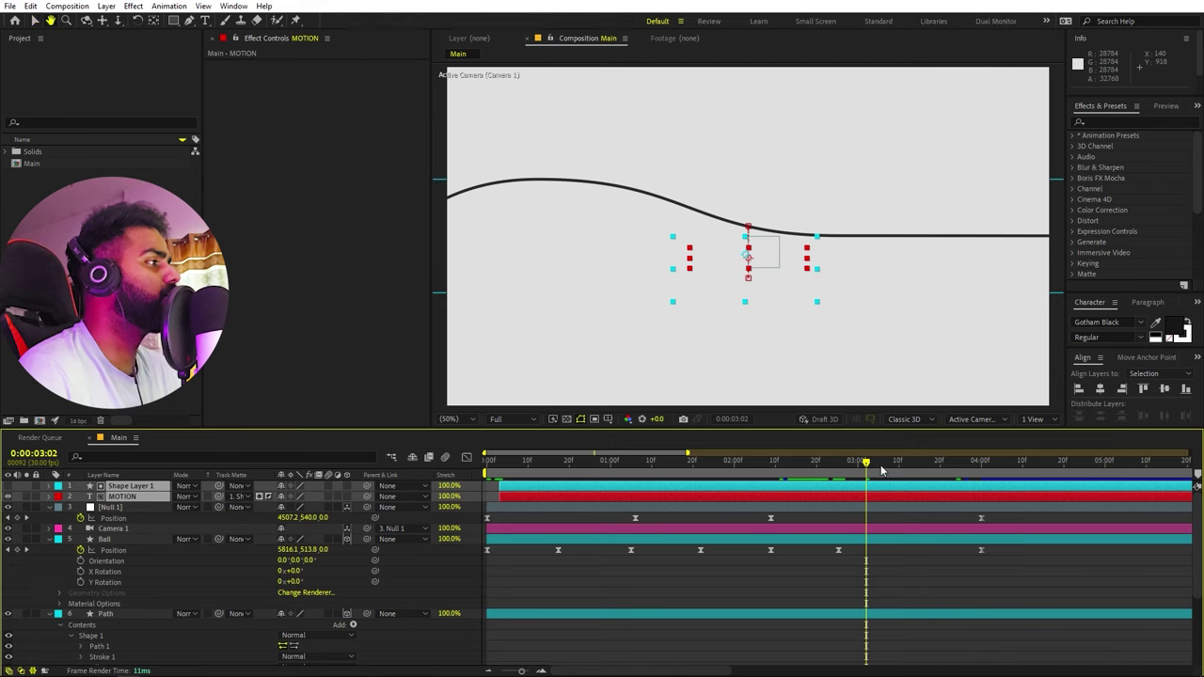
key(space)
drag(883, 466, 981, 482)
key(space)
key(space)
click(1038, 550)
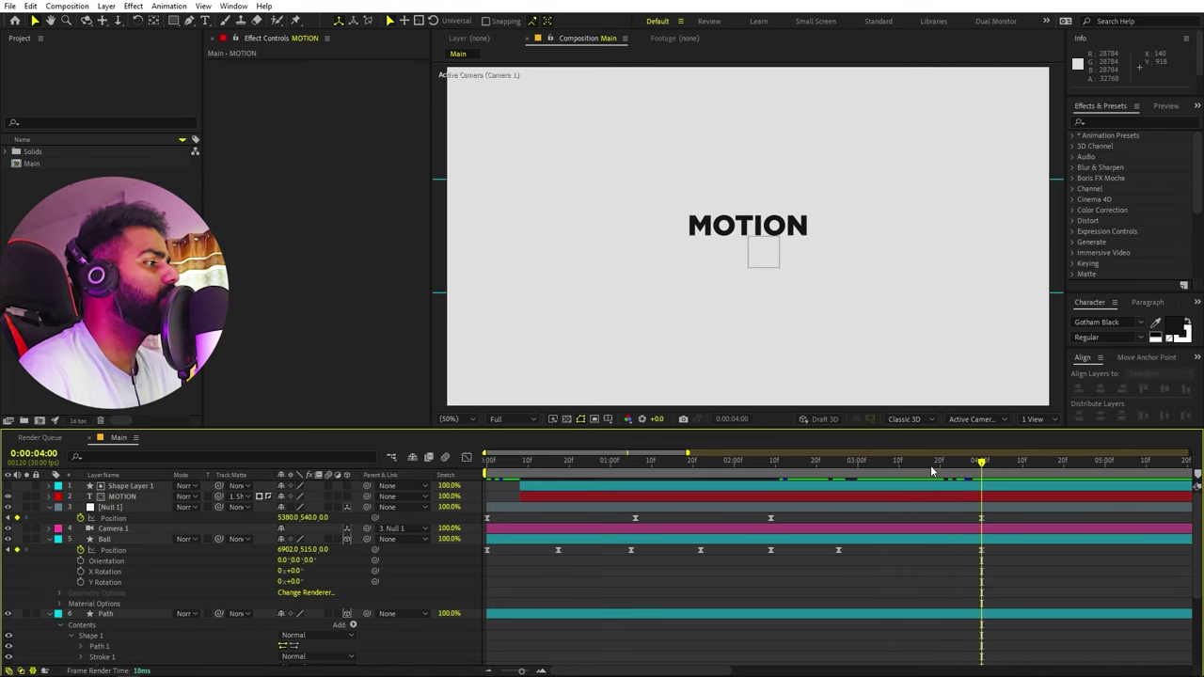
key(Home)
key(space)
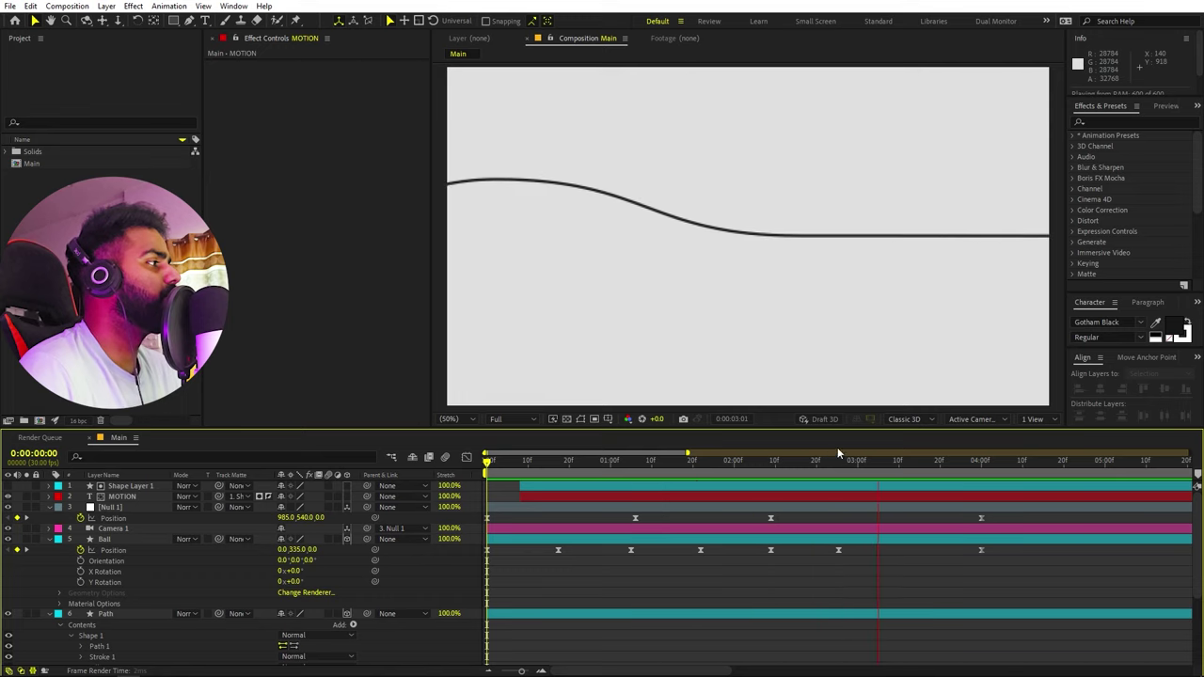
key(space)
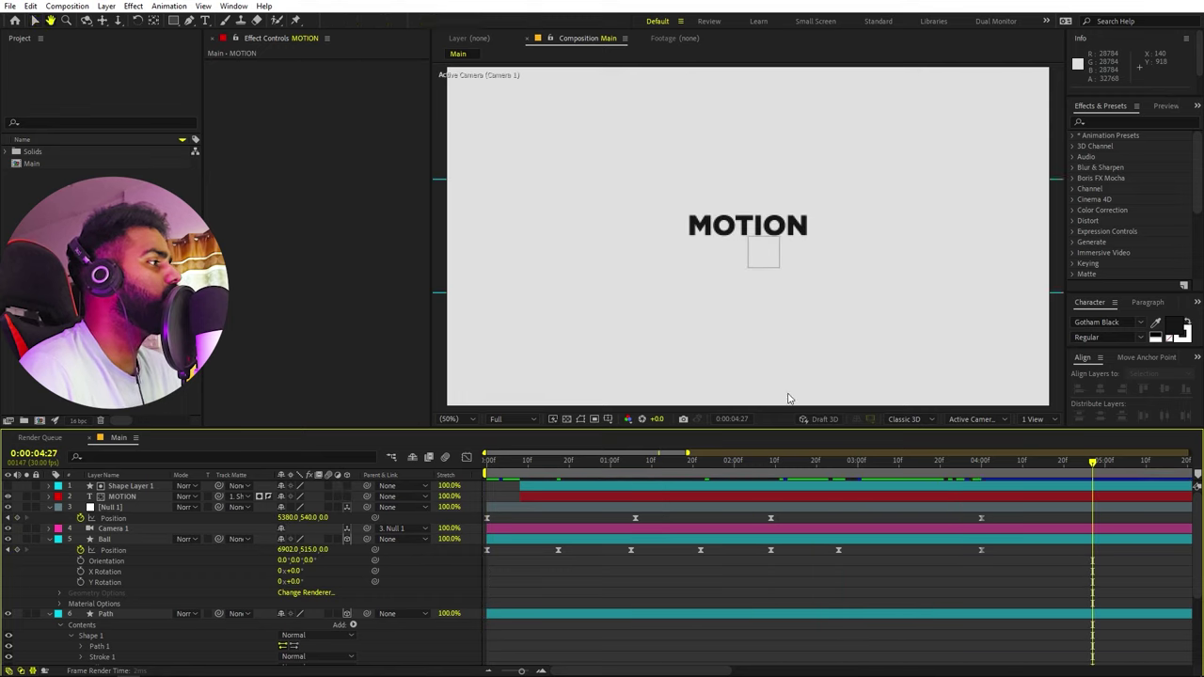
double_click(800, 225)
click(814, 229)
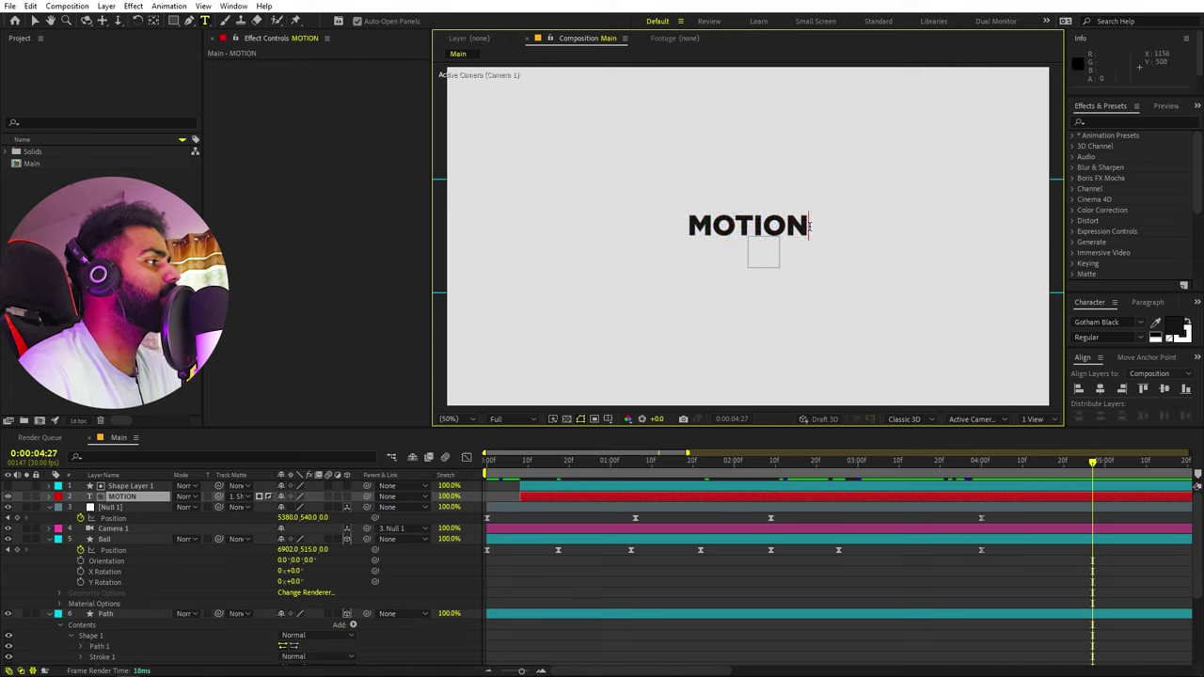
text(G)
key(BackSpace)
key(BackSpace)
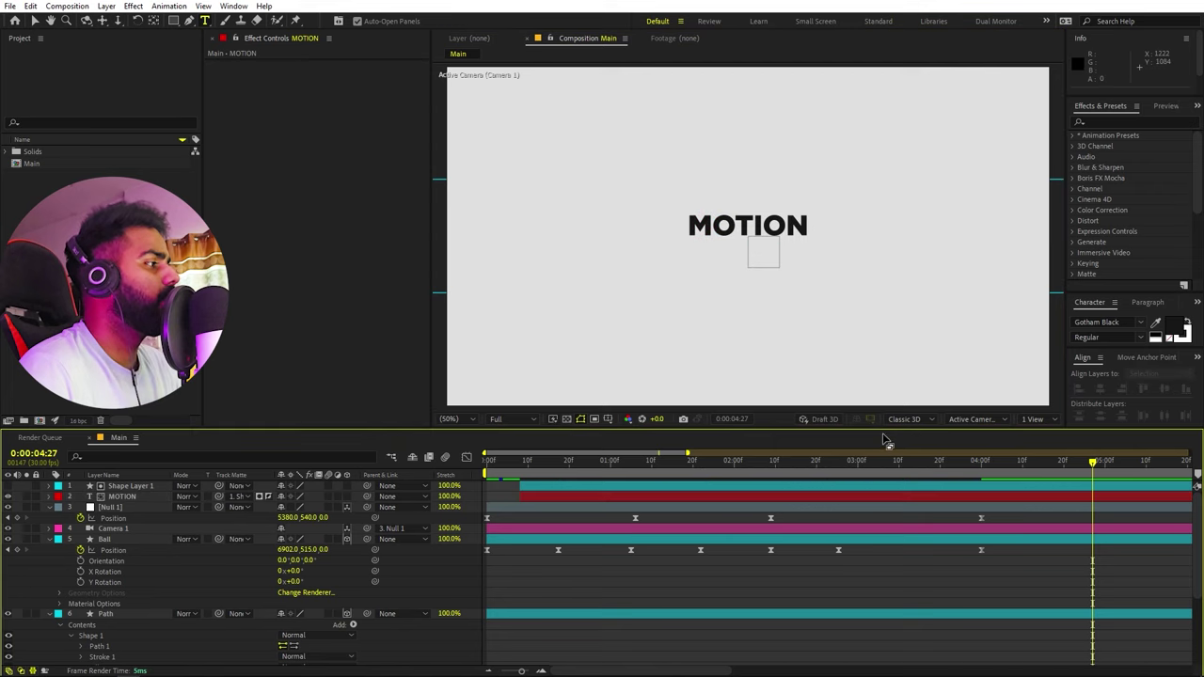
Play back the complete ball, wave line and title animation from 0:00:00:00.
drag(933, 461, 460, 498)
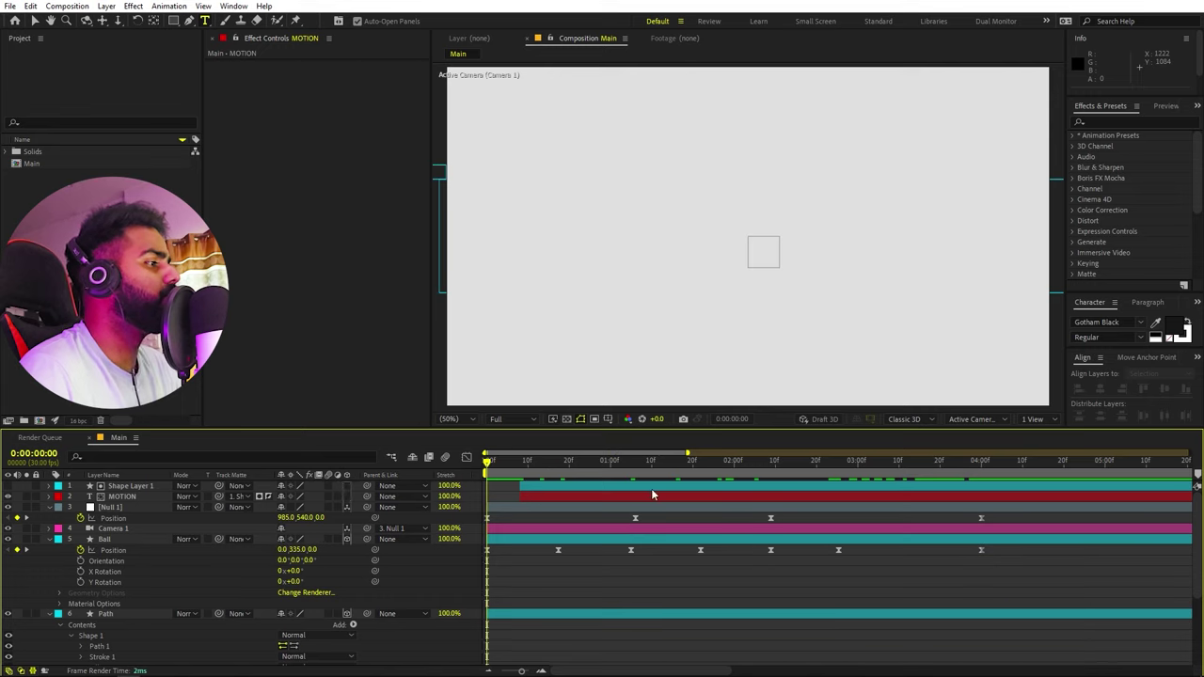
key(space)
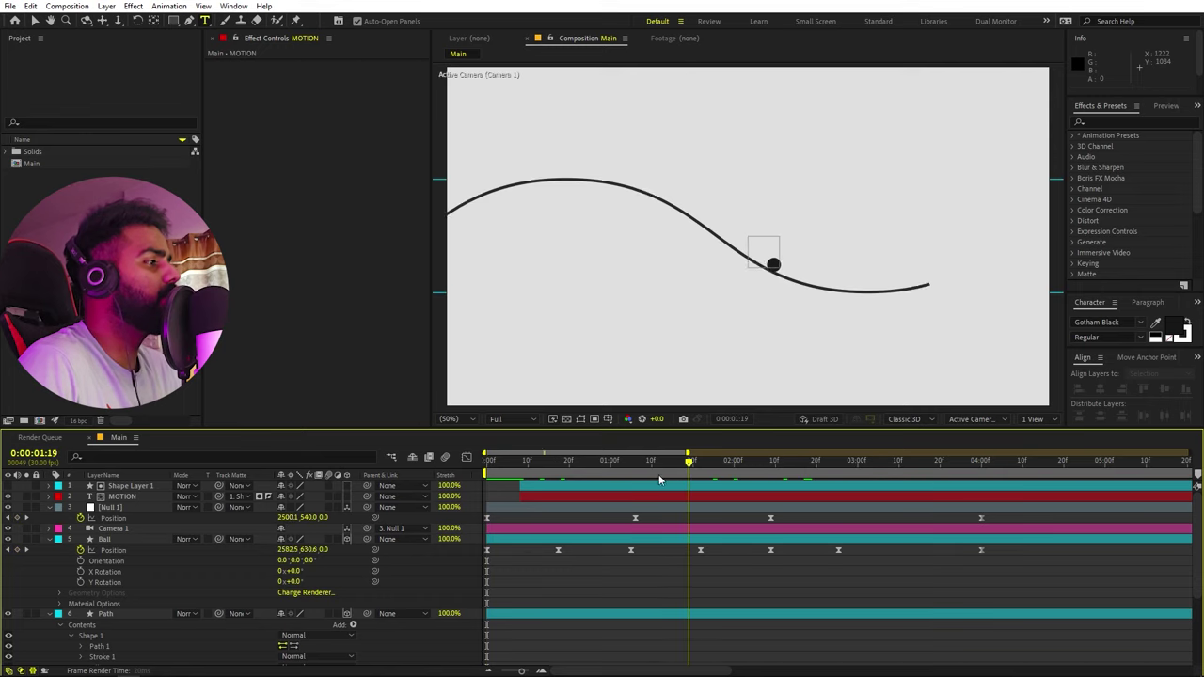
key(space)
key(space)
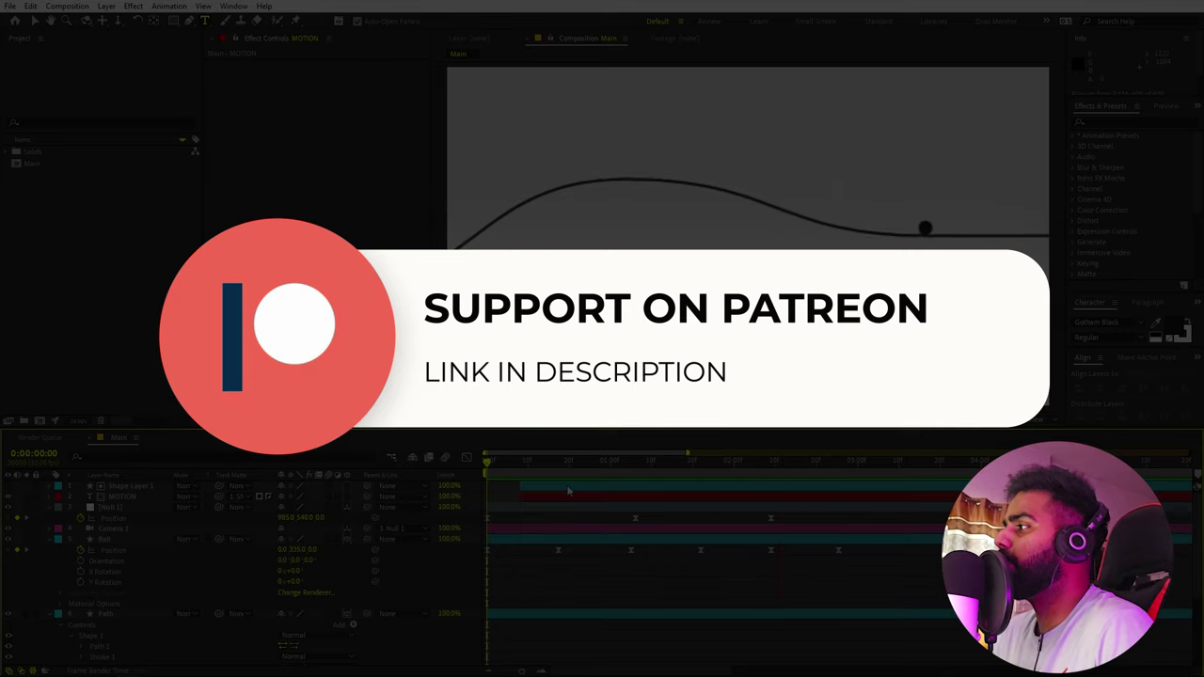
drag(881, 462, 478, 478)
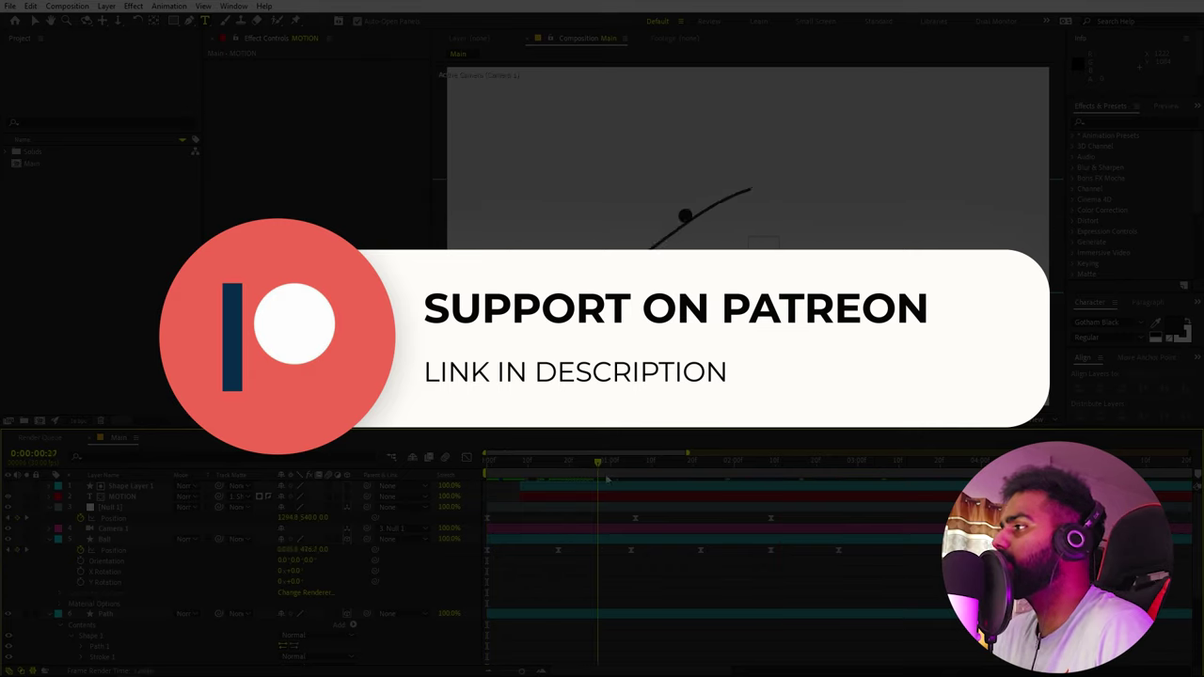